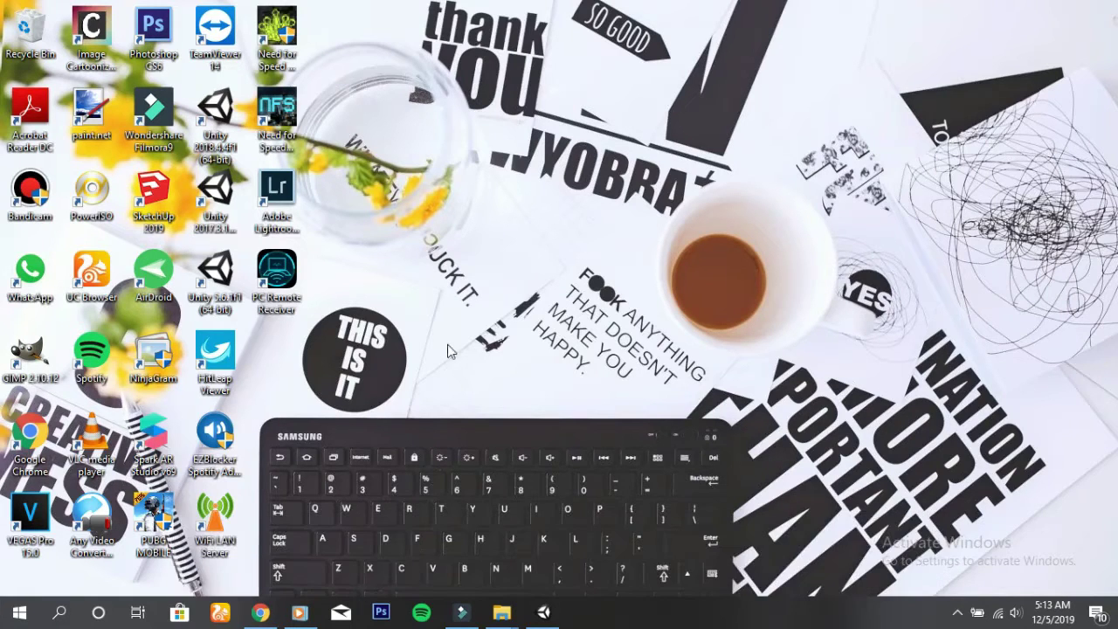
# Launch Chrome and run a Google search for 'easyar'.
pyautogui.click(261, 612)
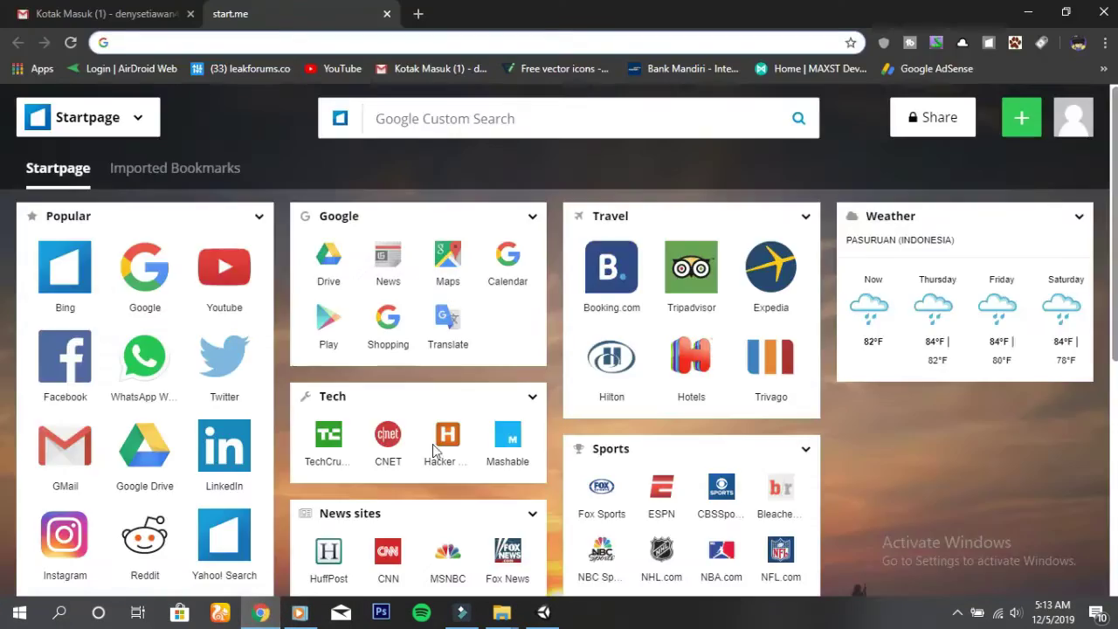
pyautogui.write('eas')
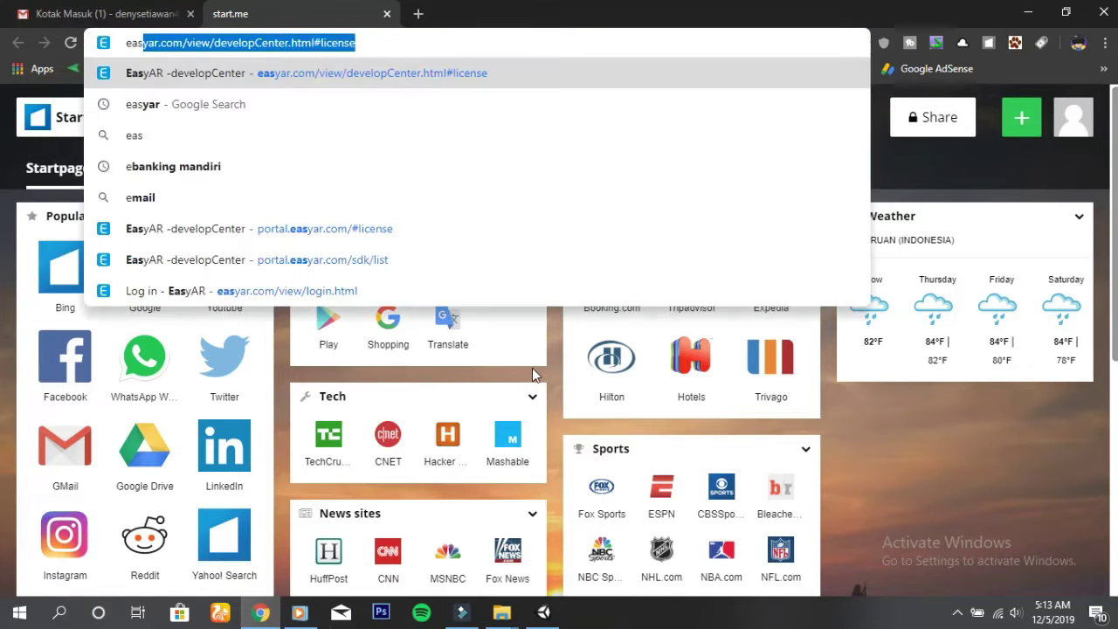
pyautogui.write('y')
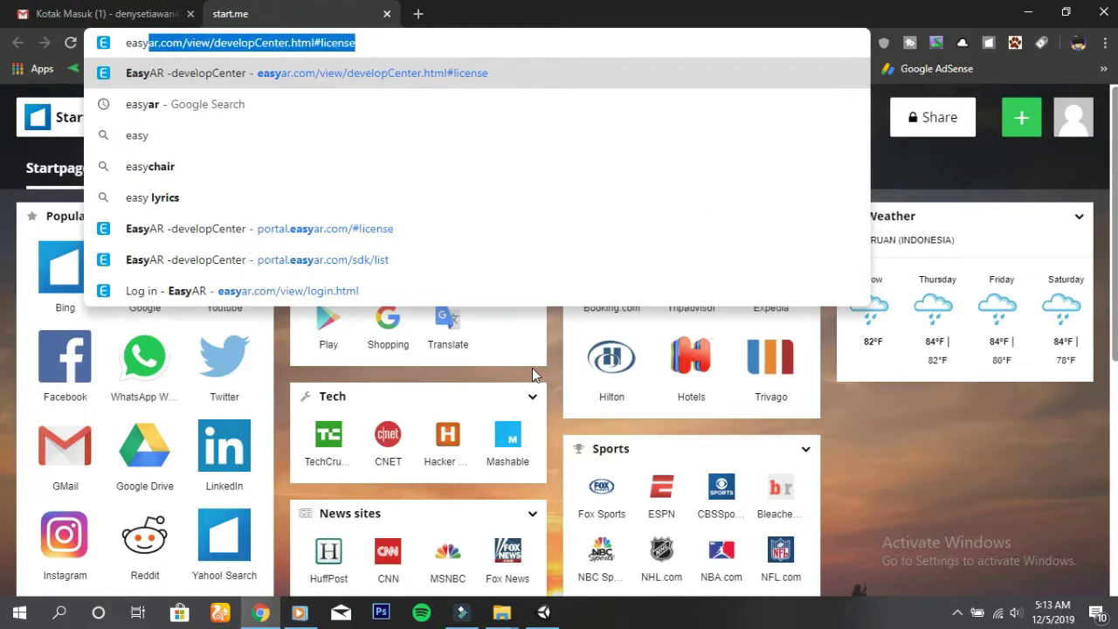
pyautogui.write('ar')
pyautogui.press('Delete')
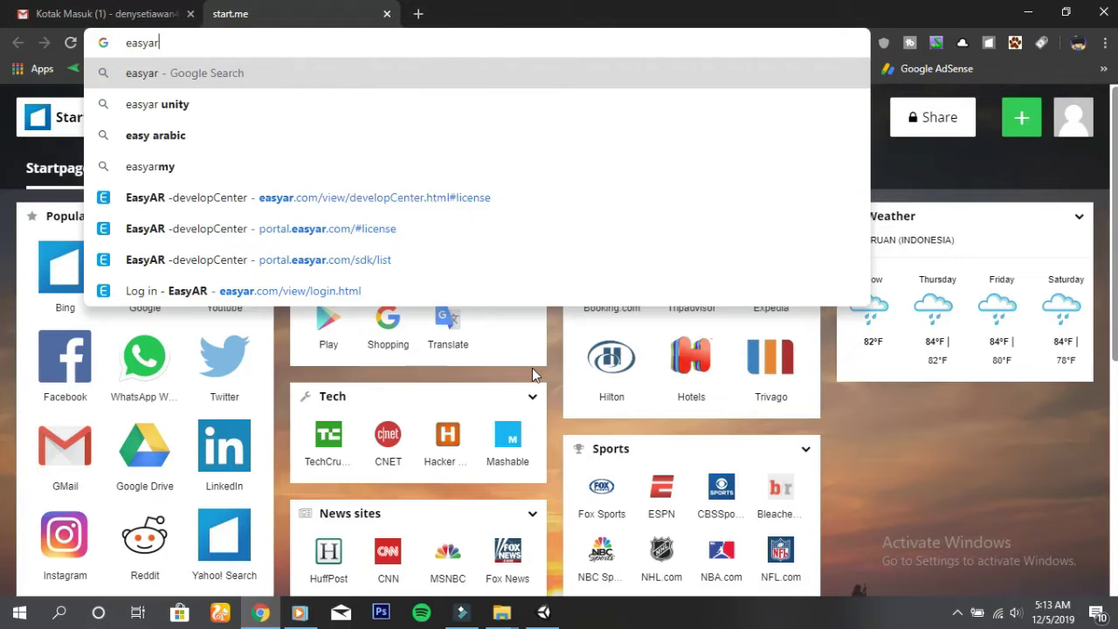
pyautogui.press('Return')
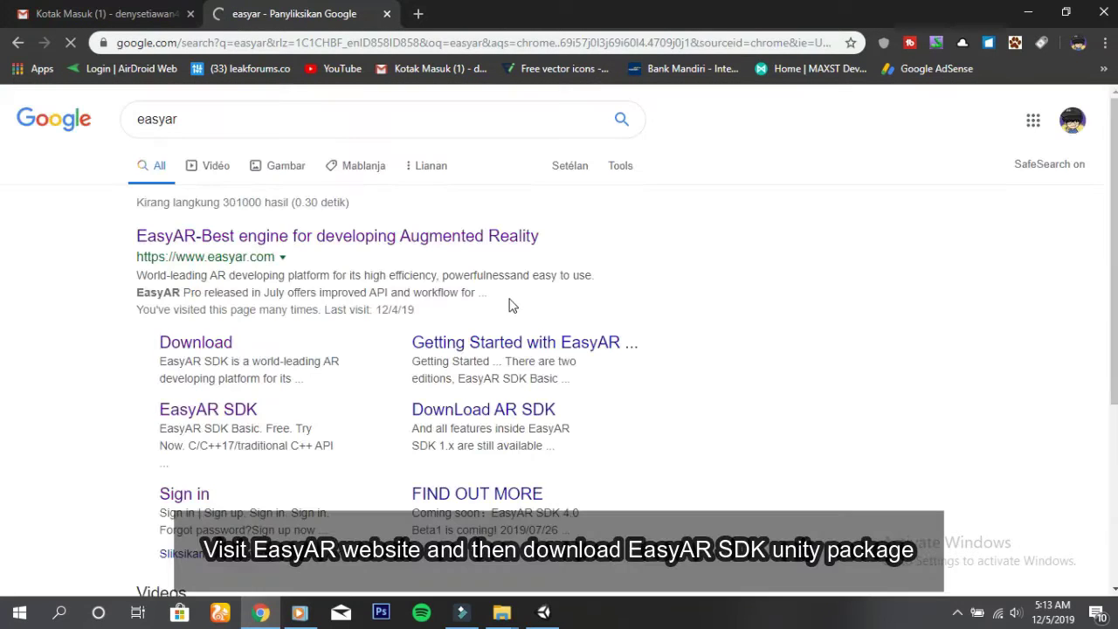
# From EasyAR's download page, request EasyARSense_3.0.1-final_Basic_Unity.zip, then minimize Chrome.
pyautogui.click(212, 243)
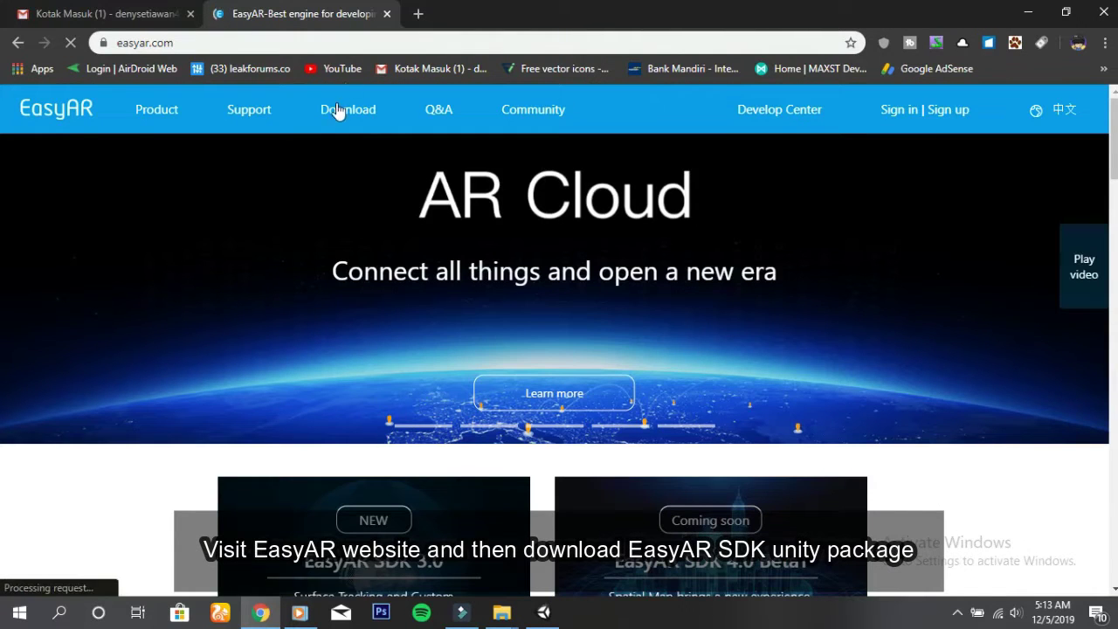
pyautogui.click(349, 112)
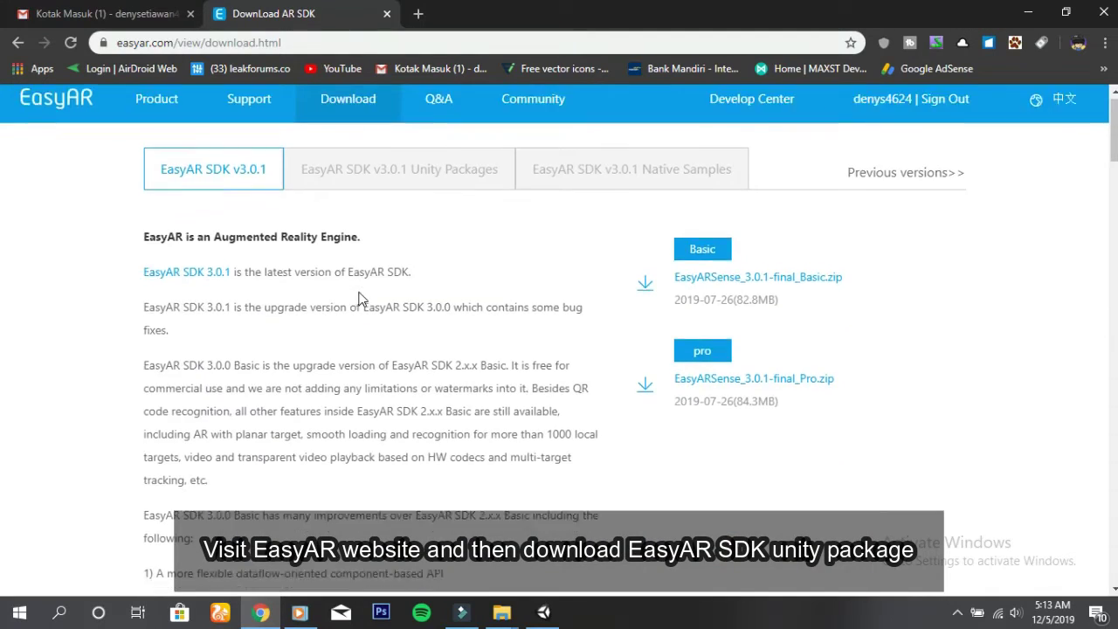
pyautogui.scroll(-3, 360, 297)
pyautogui.scroll(-1, 359, 291)
pyautogui.scroll(-2, 359, 292)
pyautogui.scroll(-4, 365, 284)
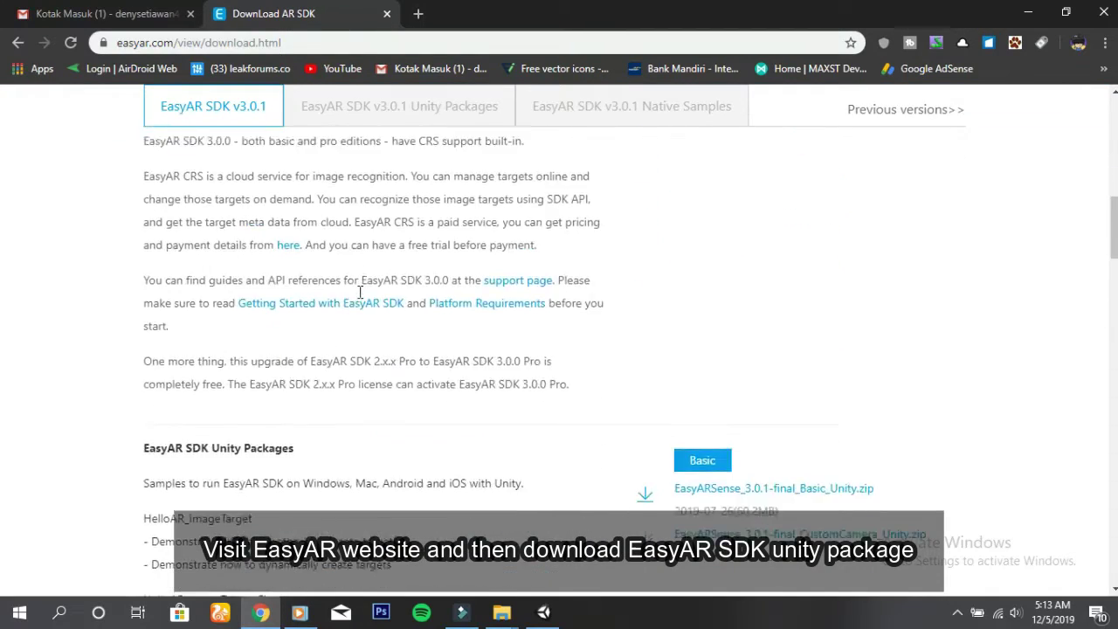
pyautogui.scroll(-2, 362, 292)
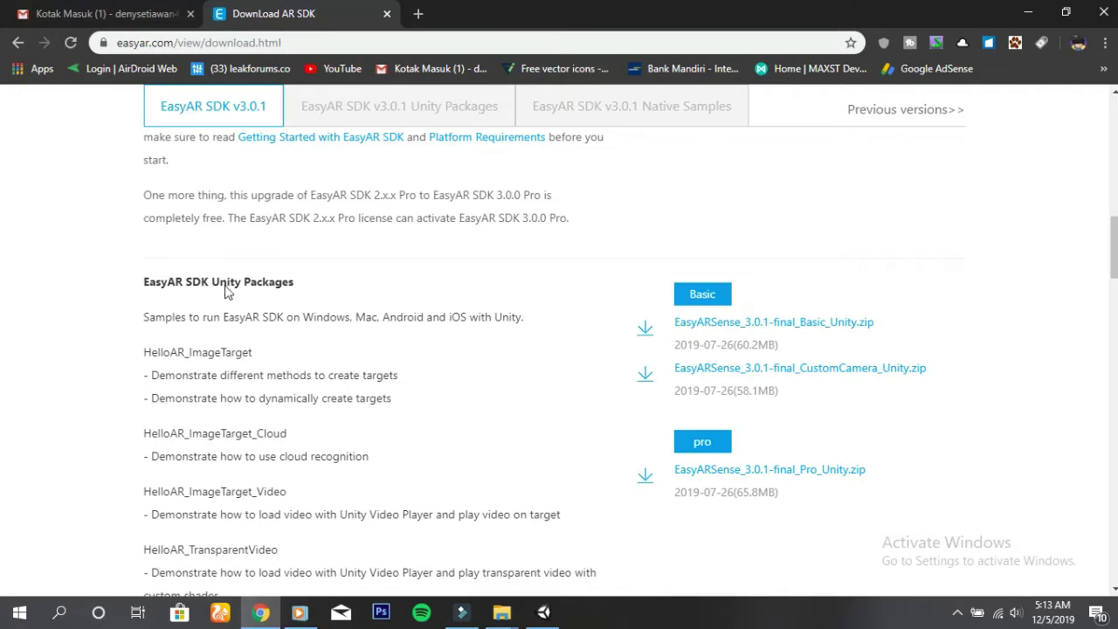
pyautogui.click(744, 325)
pyautogui.scroll(-2, 742, 334)
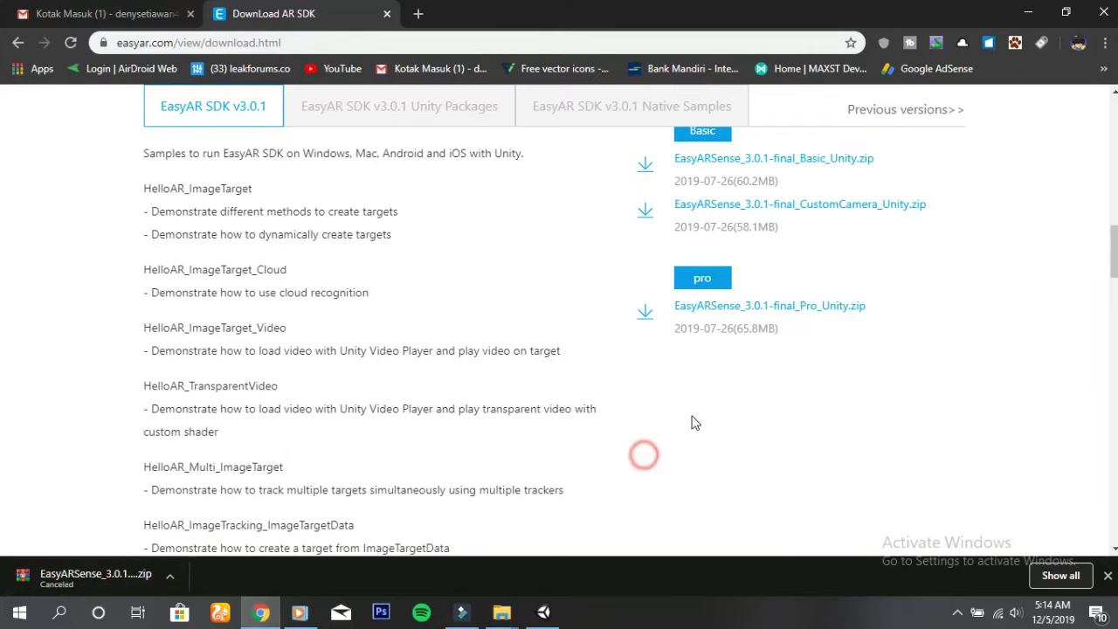
pyautogui.click(1028, 12)
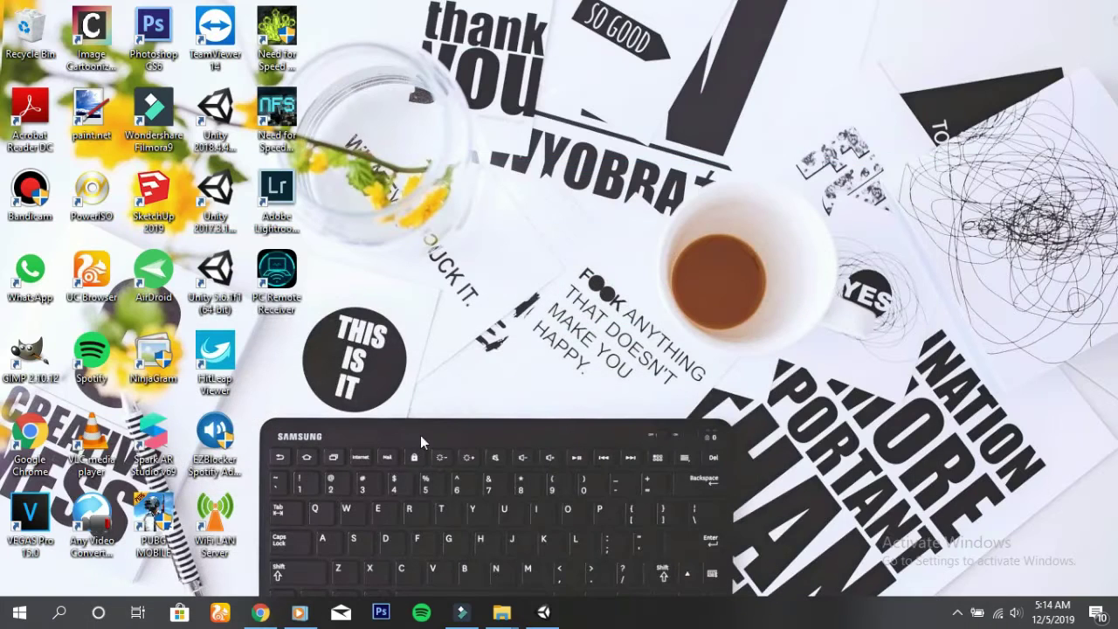
# Switch the EasyAR Tutorial project's build platform to Android in Build Settings.
pyautogui.click(543, 613)
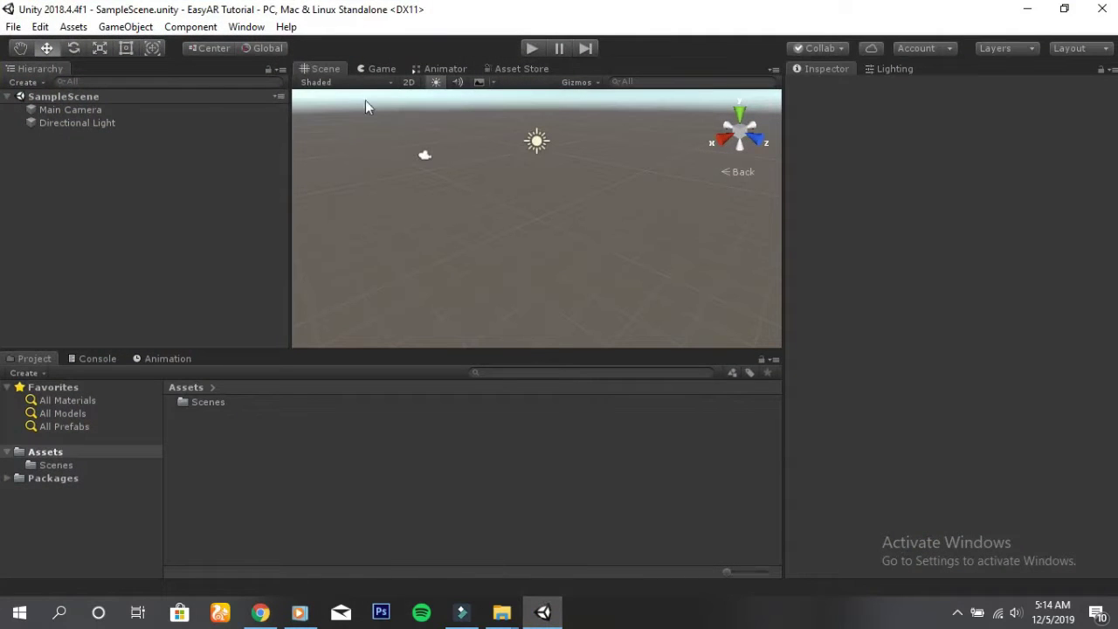
pyautogui.click(13, 26)
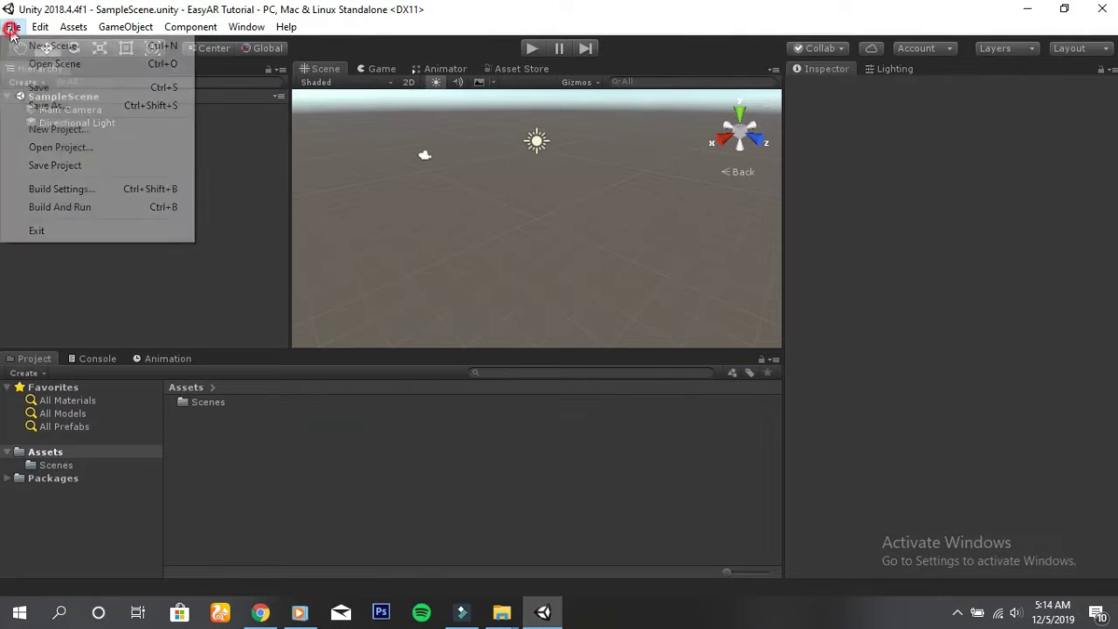
pyautogui.click(63, 192)
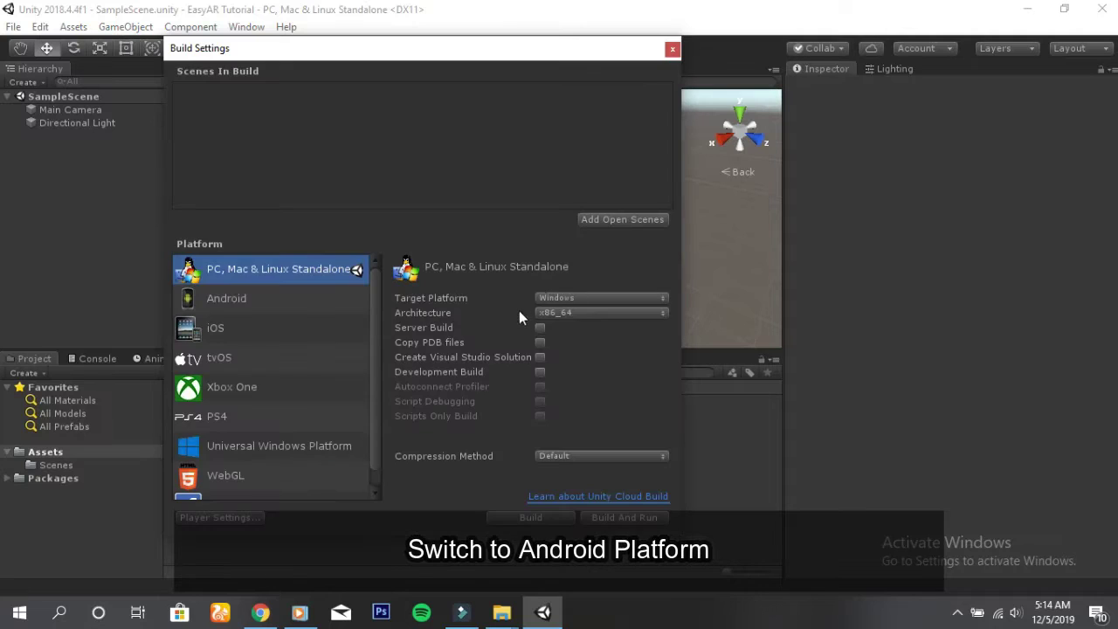
pyautogui.click(247, 299)
pyautogui.click(528, 517)
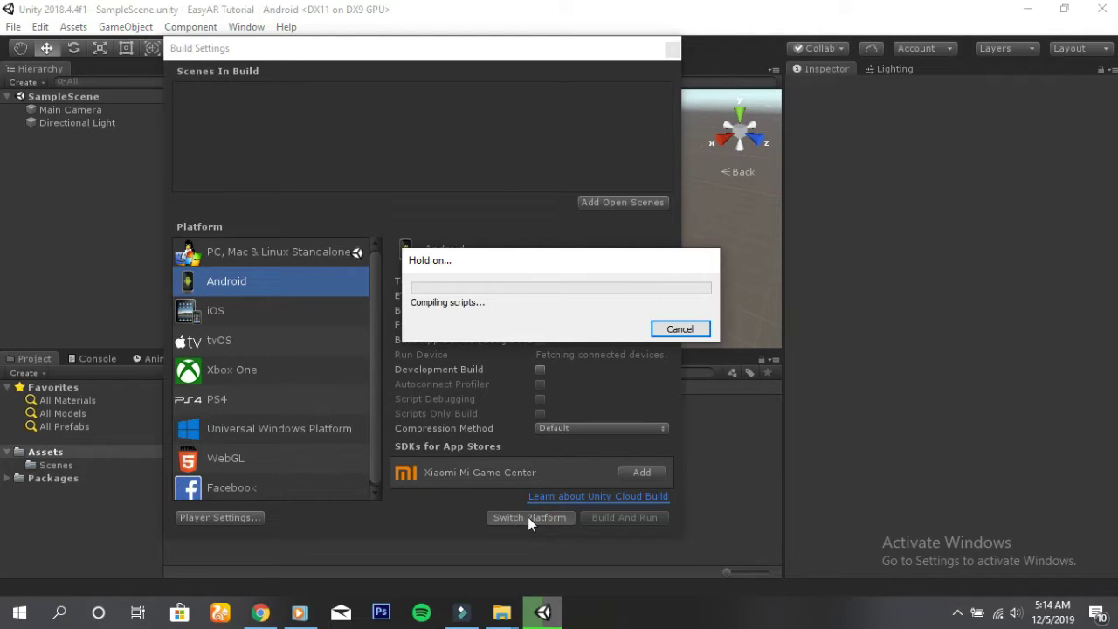
pyautogui.click(953, 614)
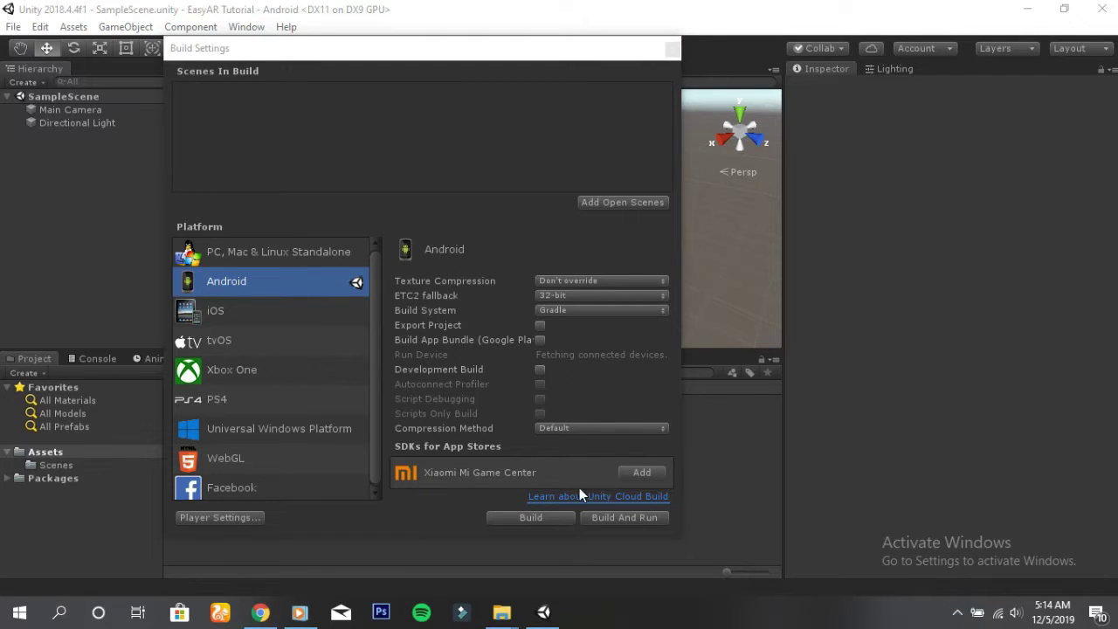
pyautogui.click(669, 53)
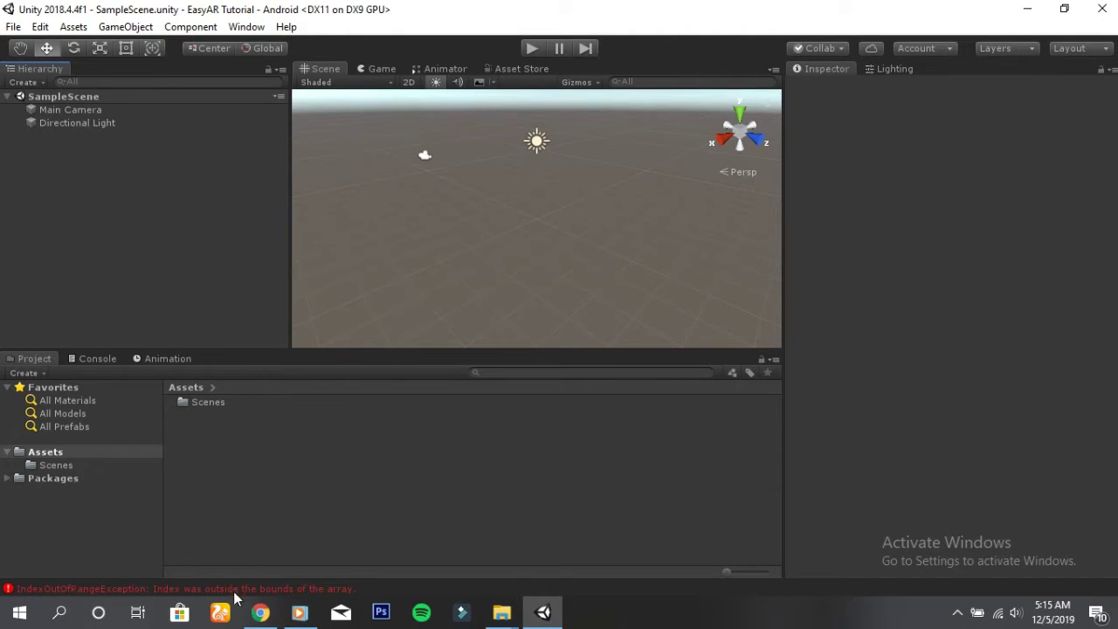
pyautogui.click(263, 617)
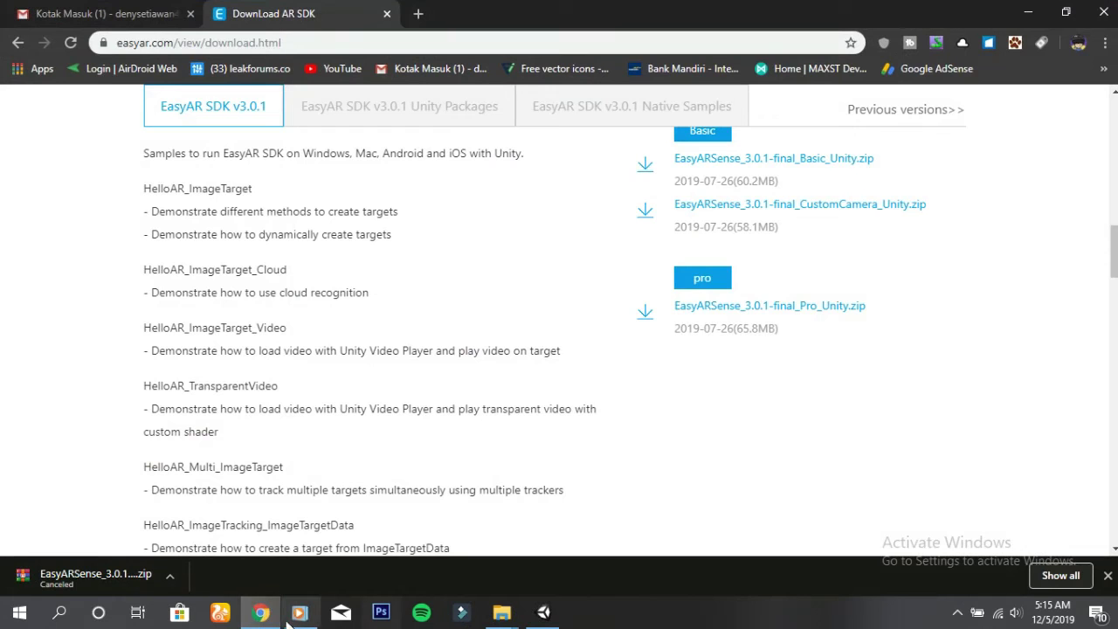
# Open the downloaded EasyARSense zip from the Tutorial Asset folder in WinRAR.
pyautogui.click(259, 617)
pyautogui.moveTo(502, 613)
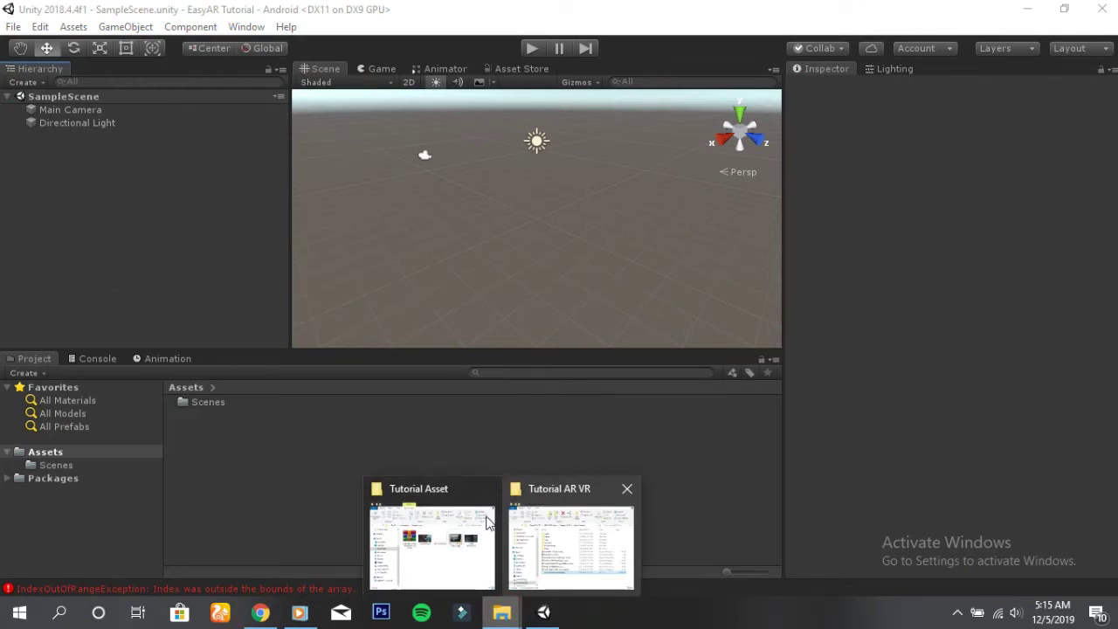
pyautogui.click(447, 517)
pyautogui.click(601, 251)
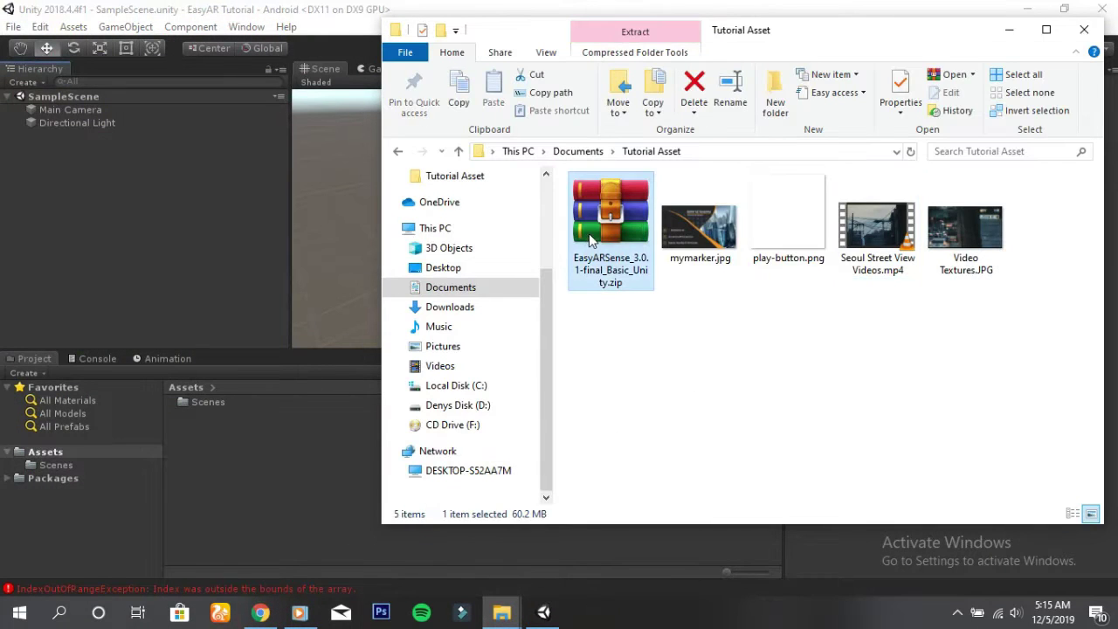
pyautogui.click(595, 238)
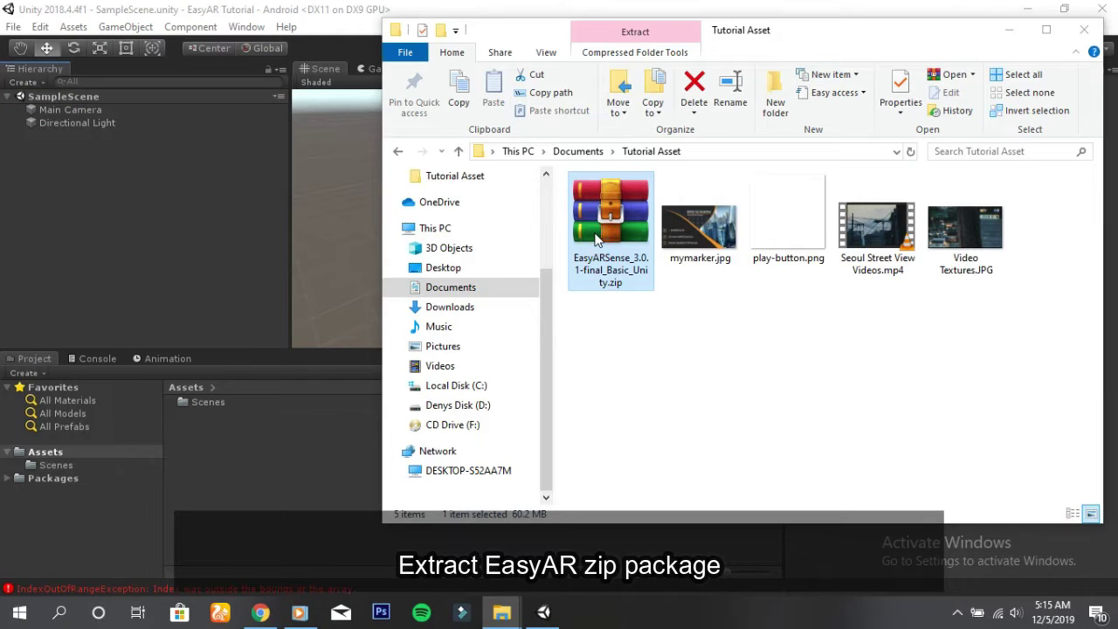
# Extract EasyARSense_3.0.1-final_Basic.unitypackage into the Tutorial Asset folder and close WinRAR.
pyautogui.click(303, 434)
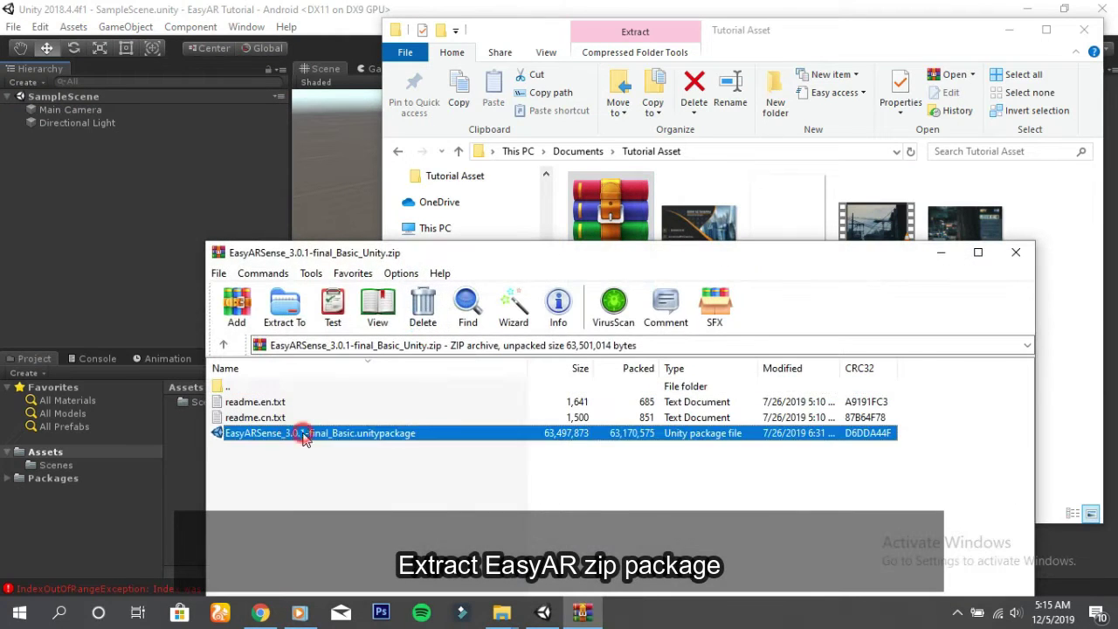
pyautogui.rightClick(302, 437)
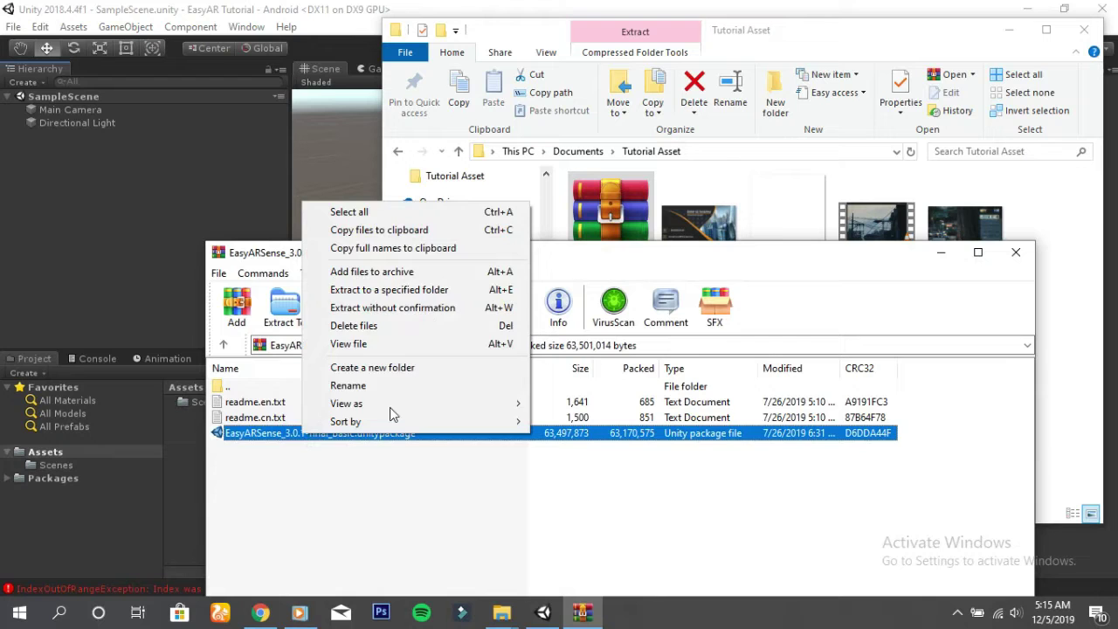
pyautogui.click(394, 307)
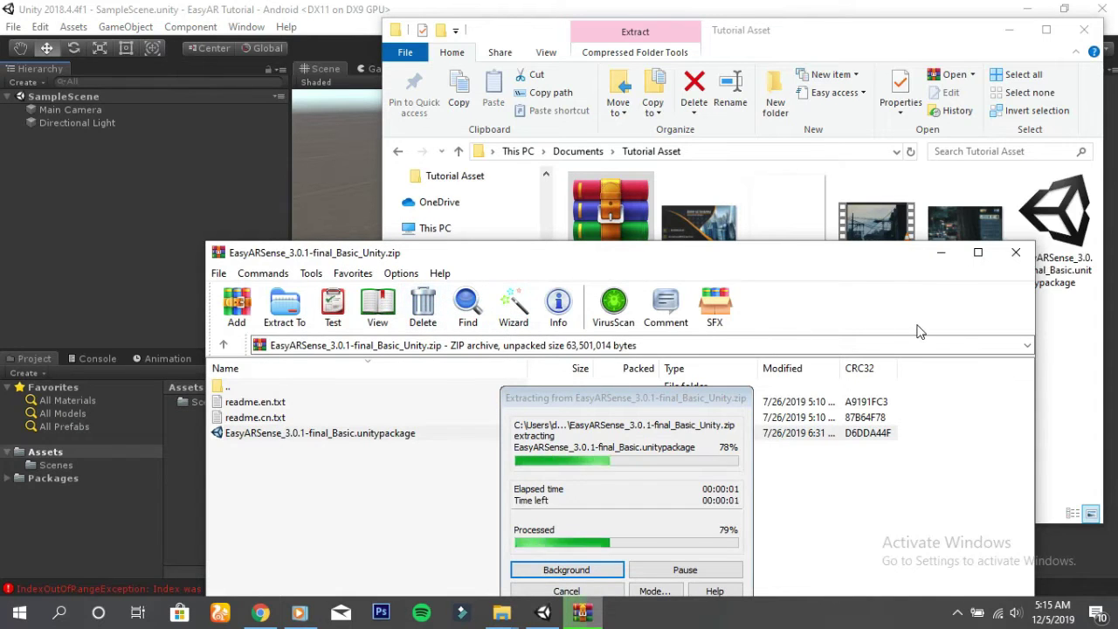
pyautogui.click(1016, 252)
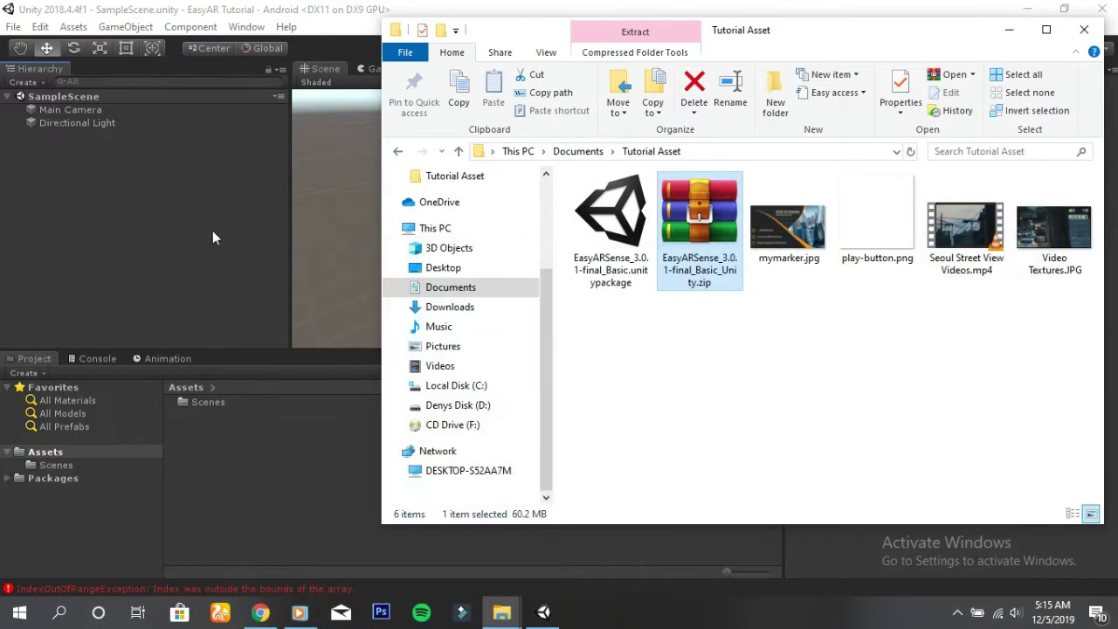
pyautogui.click(183, 225)
# Choose EasyARSense_3.0.1-final_Basic.unitypackage from Documents/Tutorial Asset as a custom package.
pyautogui.click(73, 27)
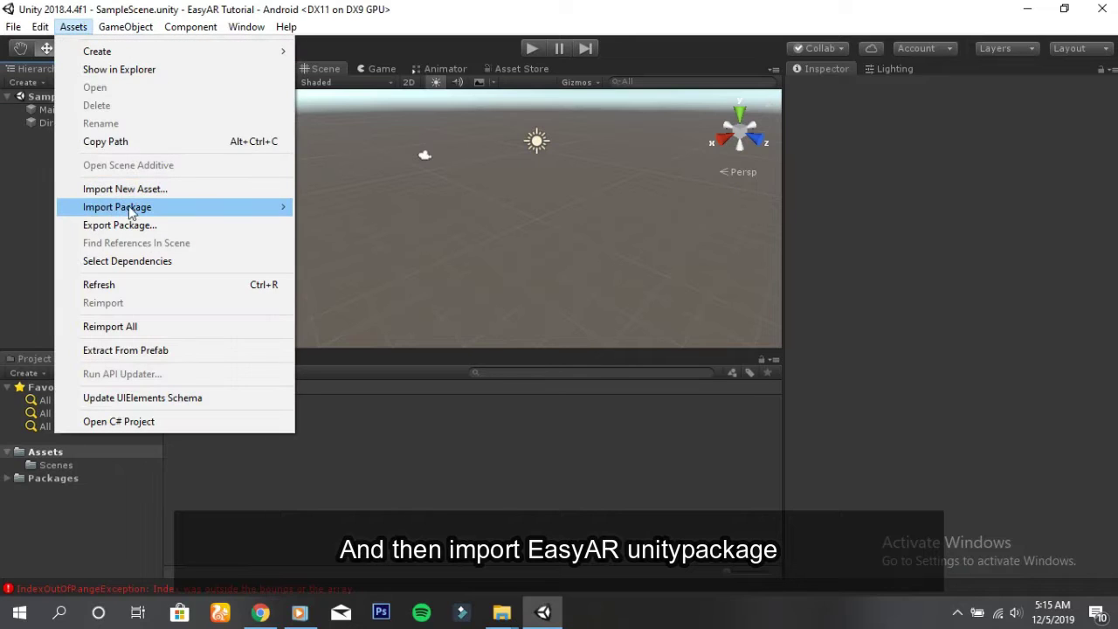
pyautogui.moveTo(134, 210)
pyautogui.click(338, 207)
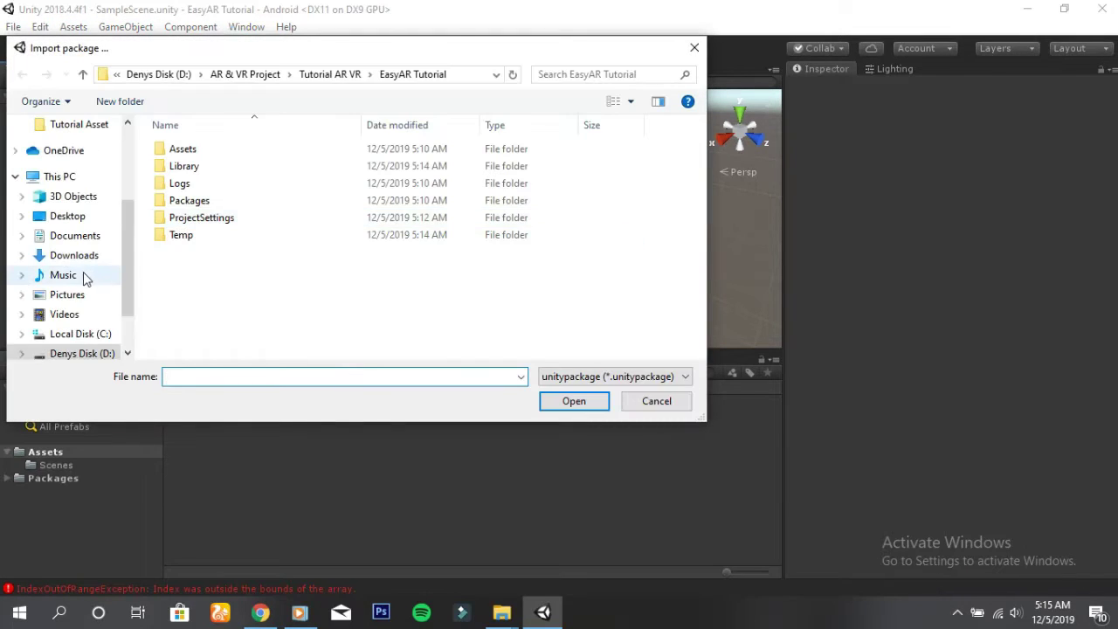
pyautogui.click(80, 236)
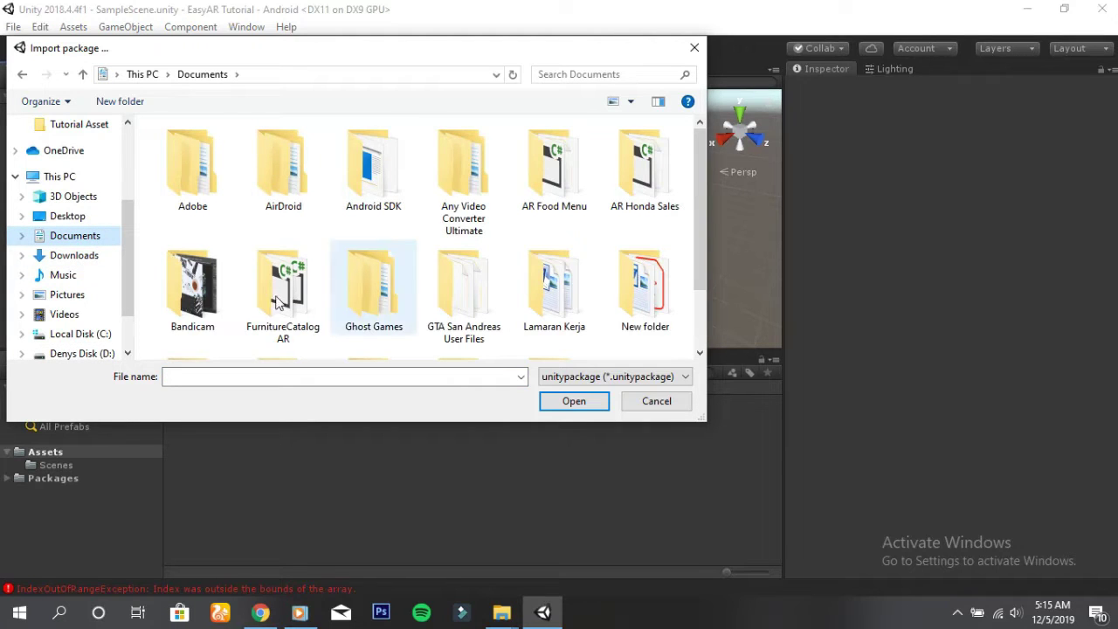
pyautogui.scroll(-2, 599, 294)
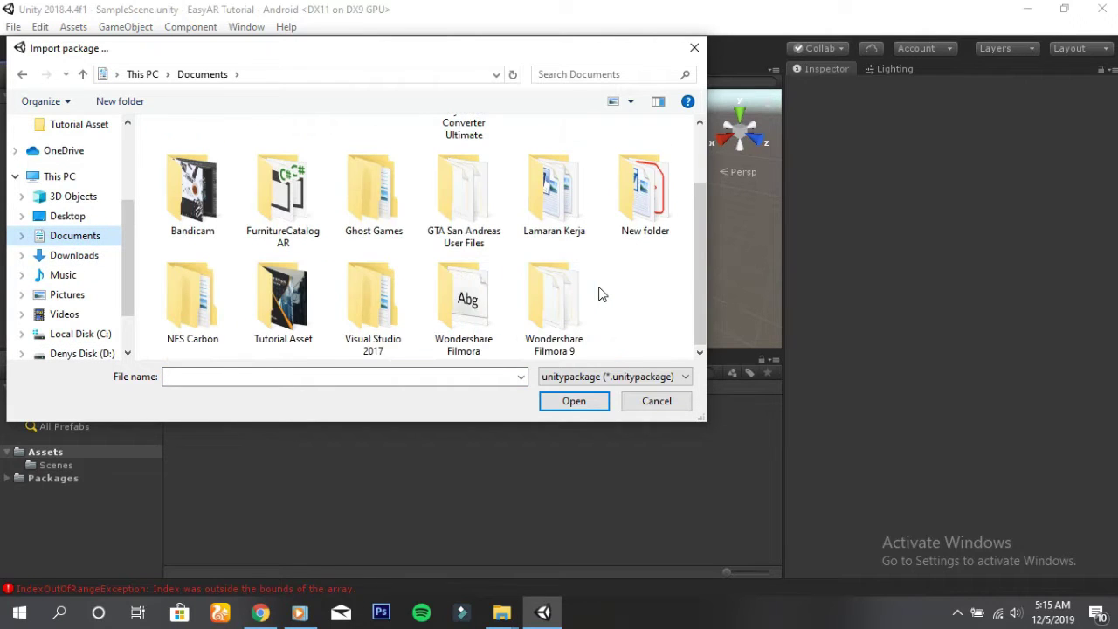
pyautogui.doubleClick(283, 298)
pyautogui.click(192, 175)
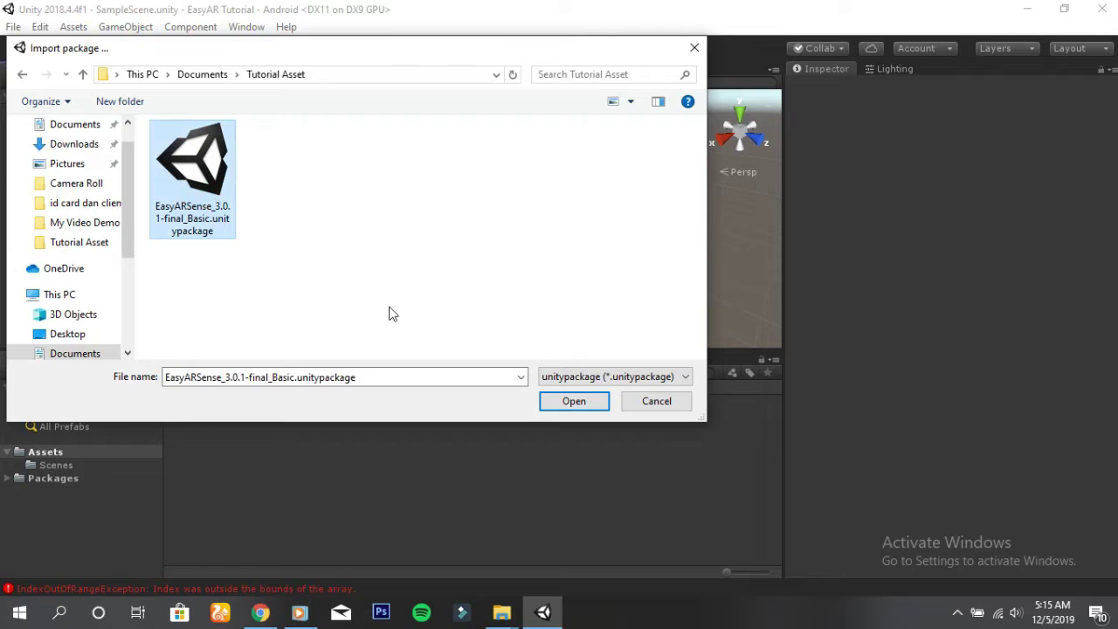
pyautogui.click(574, 404)
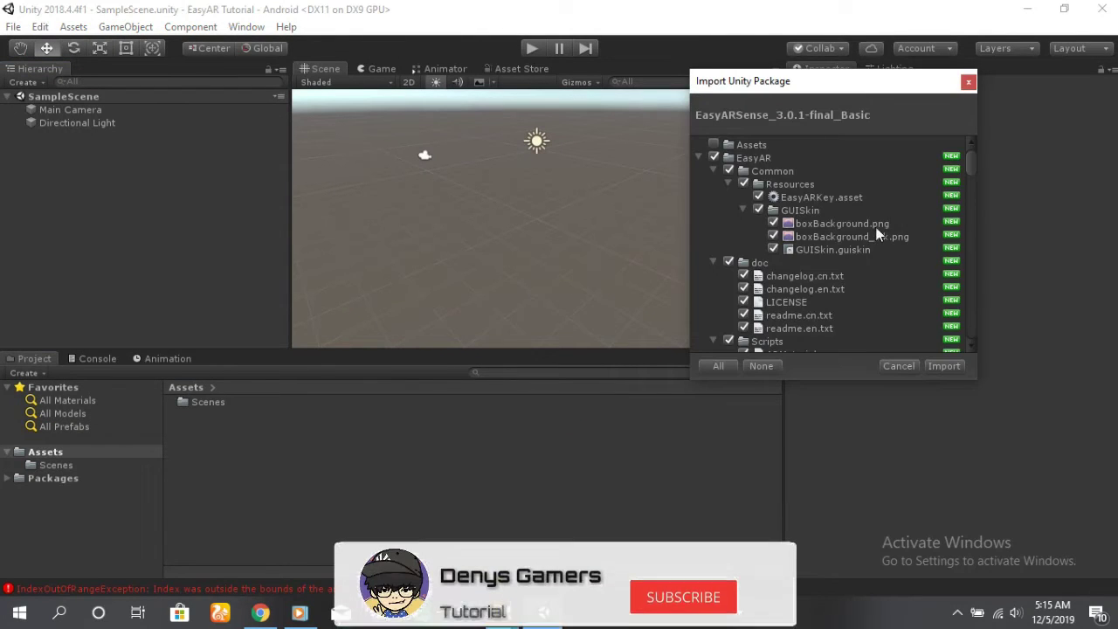
# Import all package files, adding EasyAR, Plugins, Samples and StreamingAssets folders.
pyautogui.scroll(-5, 875, 241)
pyautogui.scroll(-5, 889, 256)
pyautogui.scroll(-5, 931, 330)
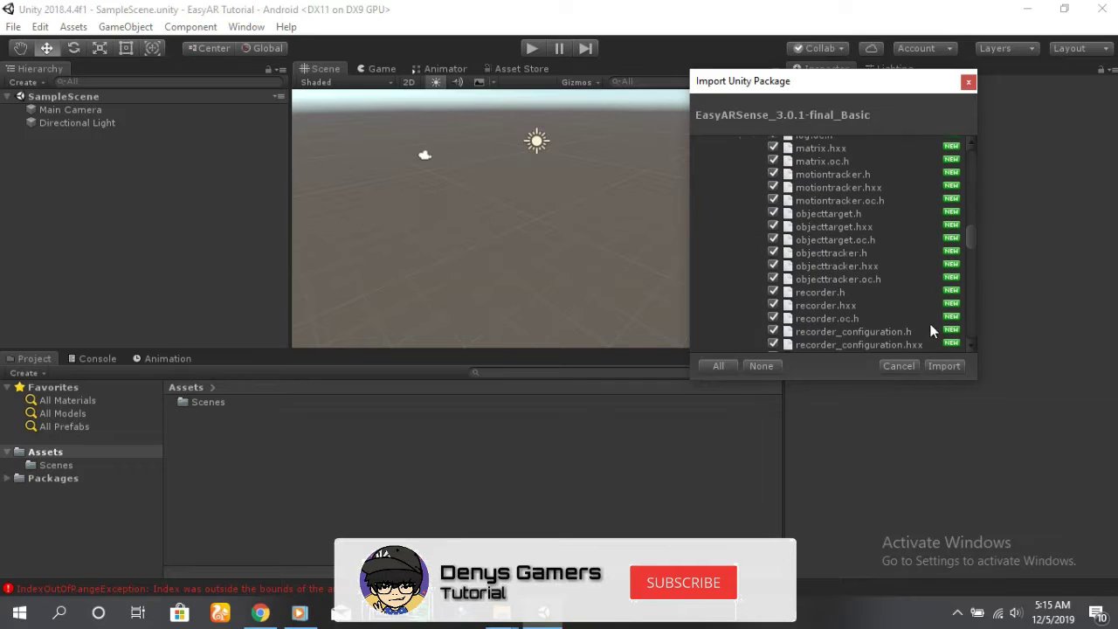
pyautogui.click(946, 373)
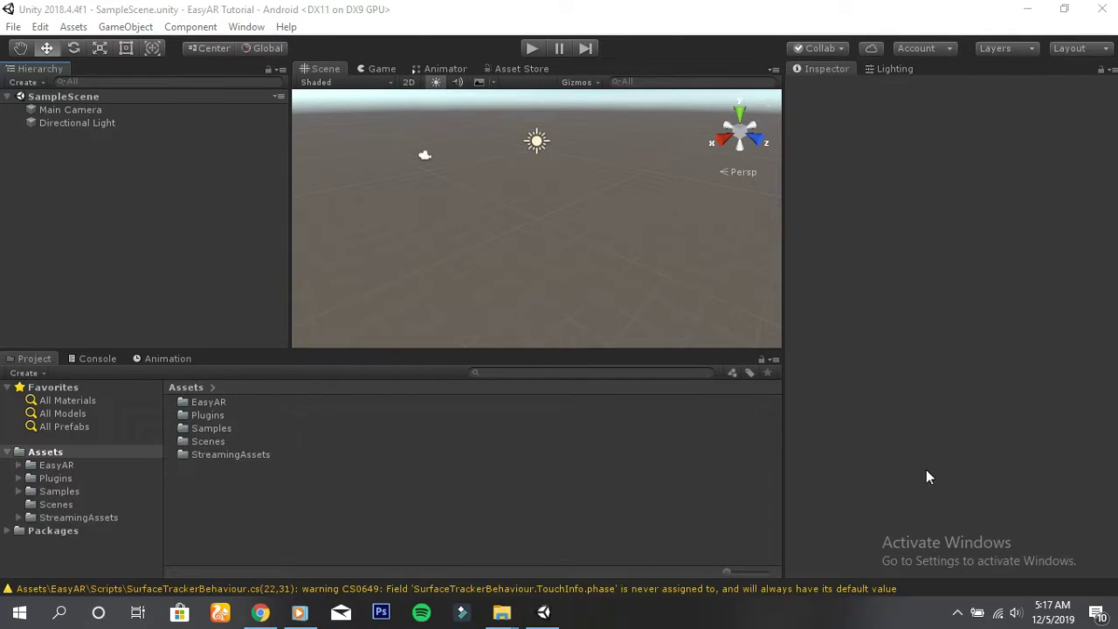
# Open HelloAR_ImageTarget from Assets/Samples/Scenes and expand its ImageTarget object.
pyautogui.click(957, 613)
pyautogui.click(212, 429)
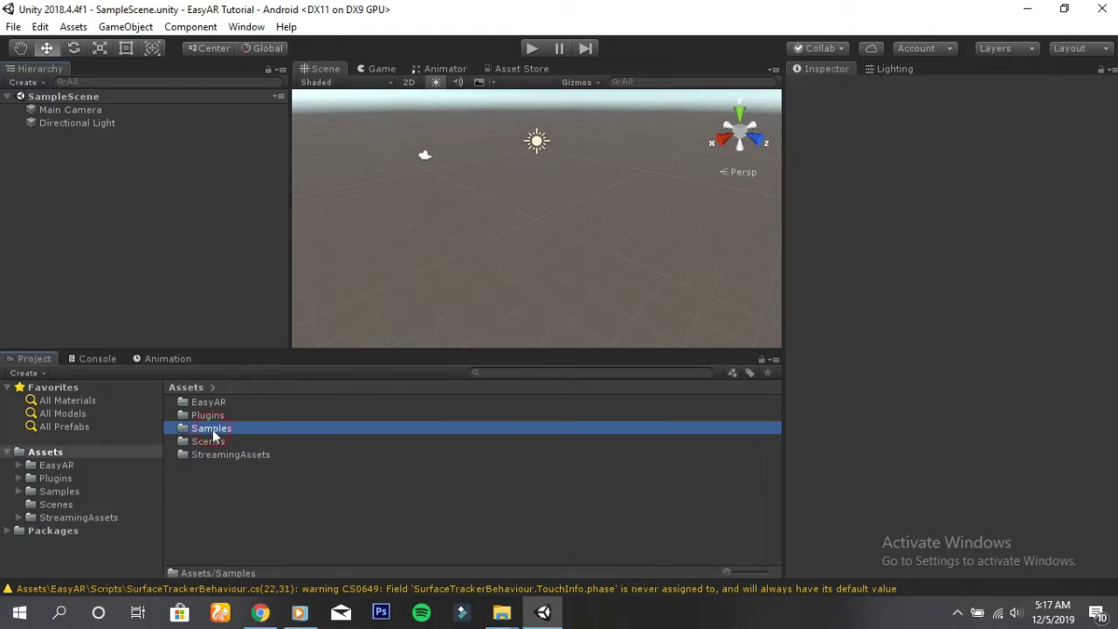
pyautogui.doubleClick(225, 430)
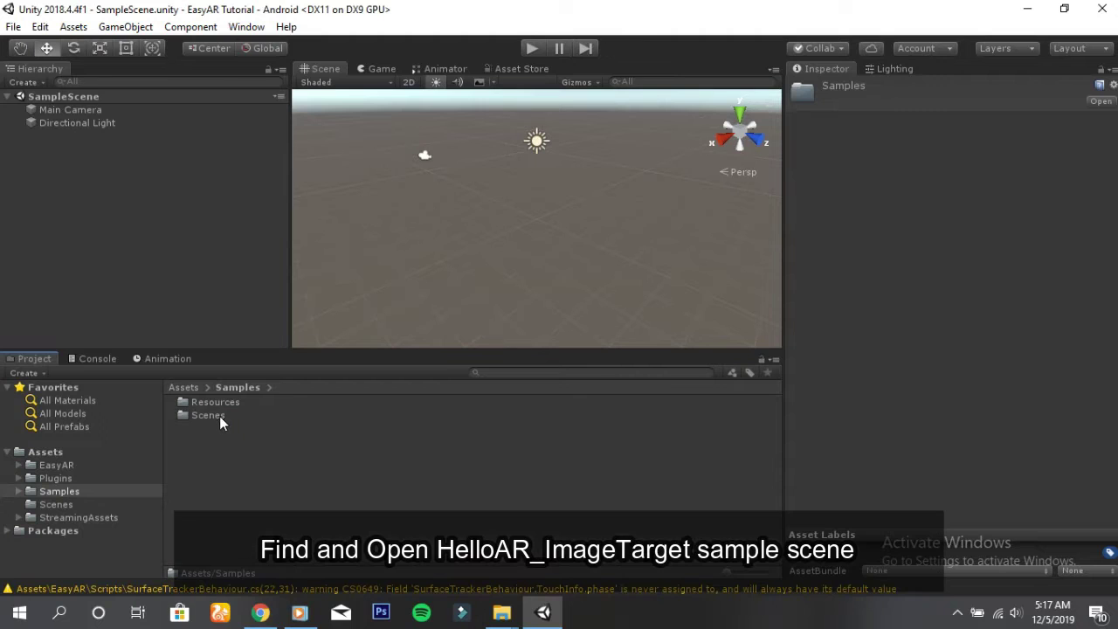
pyautogui.click(220, 416)
pyautogui.doubleClick(223, 418)
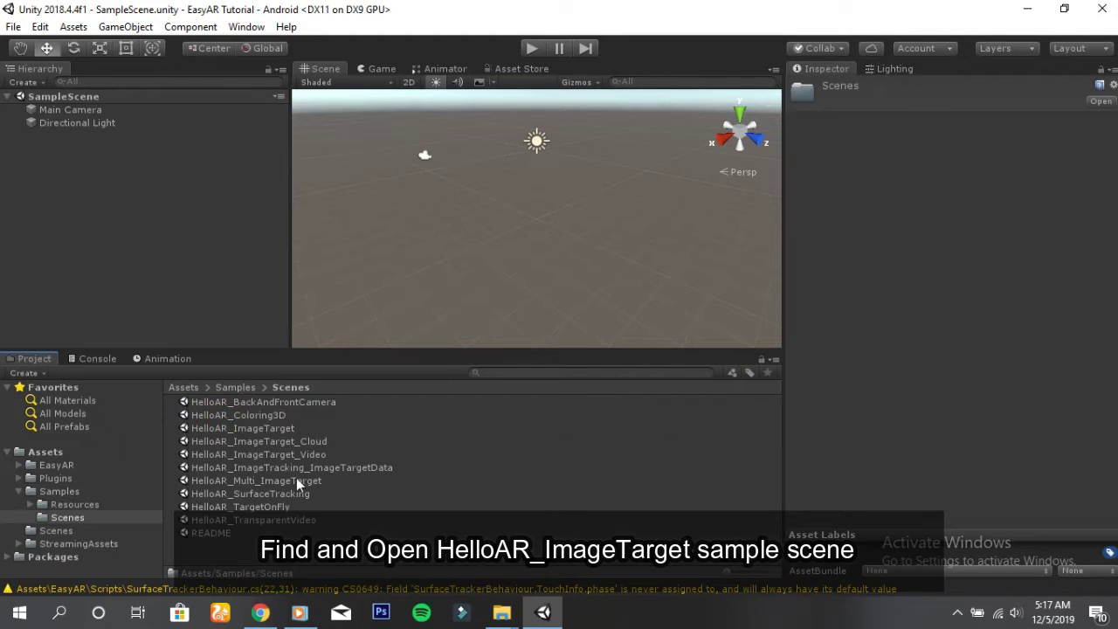
pyautogui.click(270, 429)
pyautogui.doubleClick(272, 429)
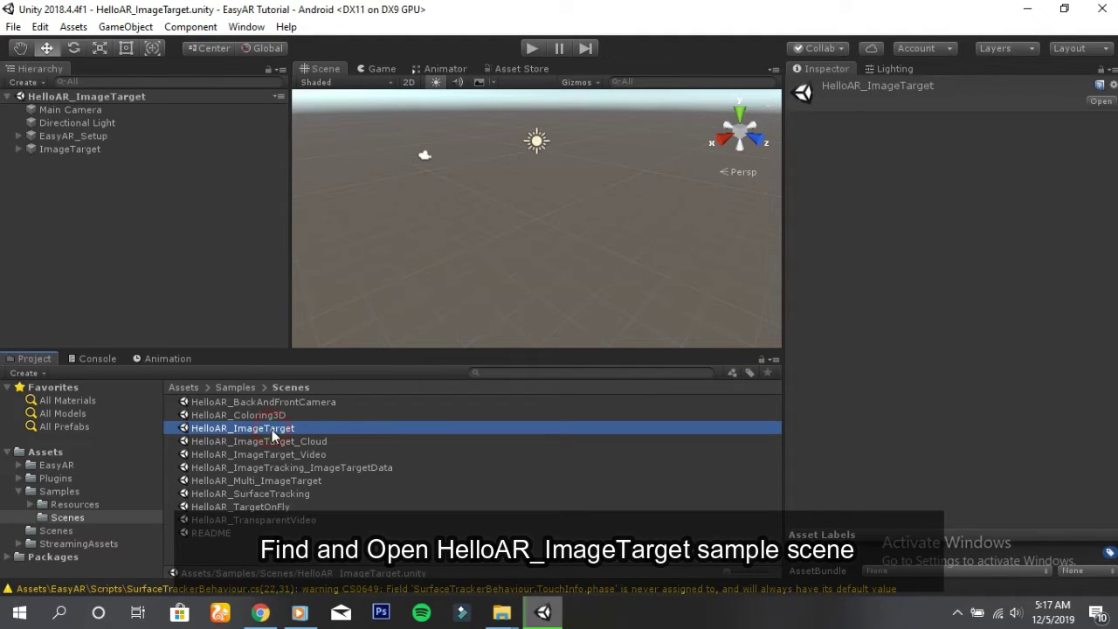
pyautogui.click(19, 150)
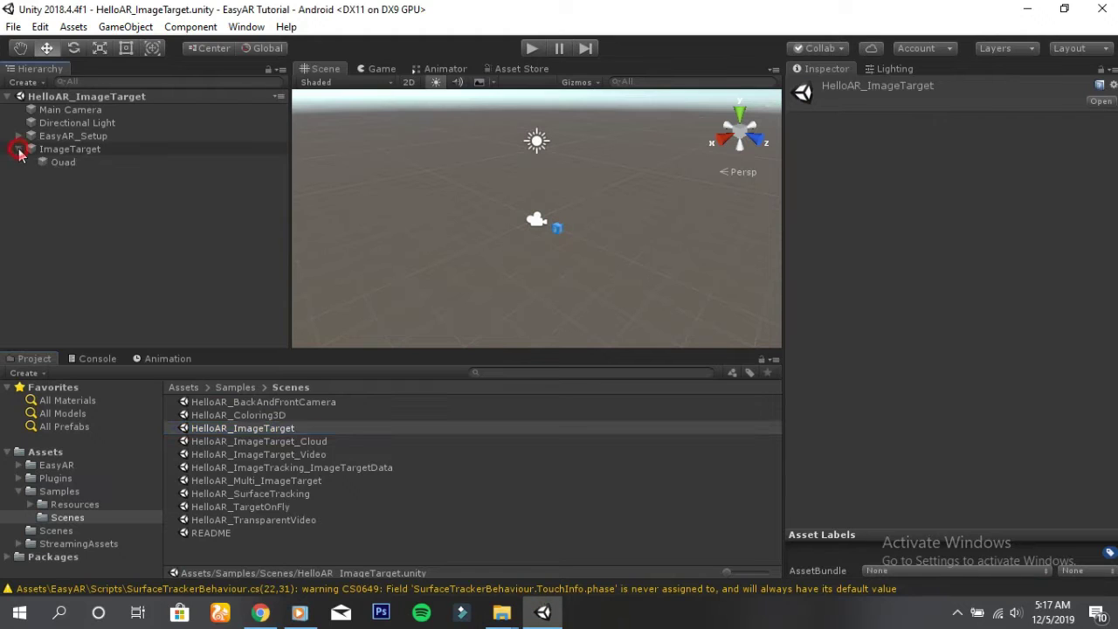
# Use Save As to store the scene as VideoPlayback inside Assets/Scenes.
pyautogui.click(8, 28)
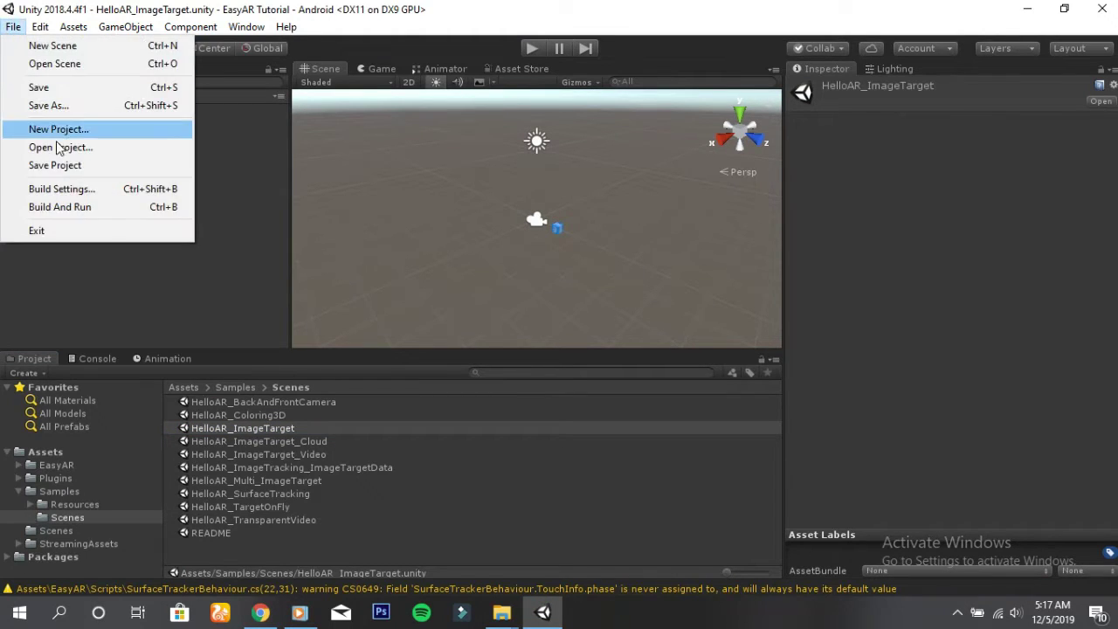
pyautogui.click(42, 103)
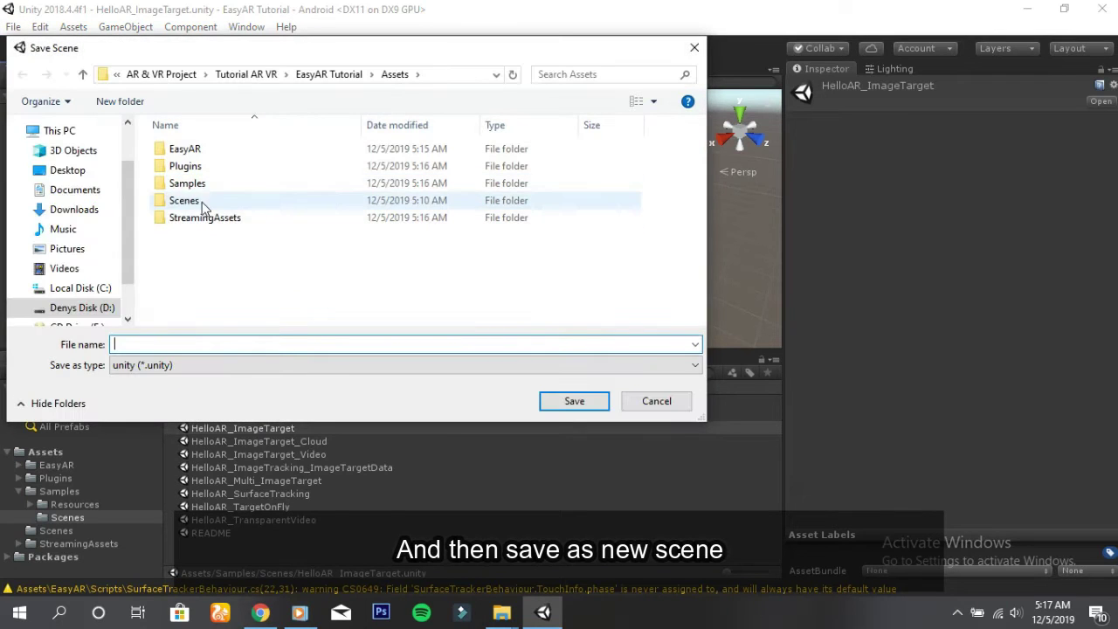
pyautogui.doubleClick(211, 207)
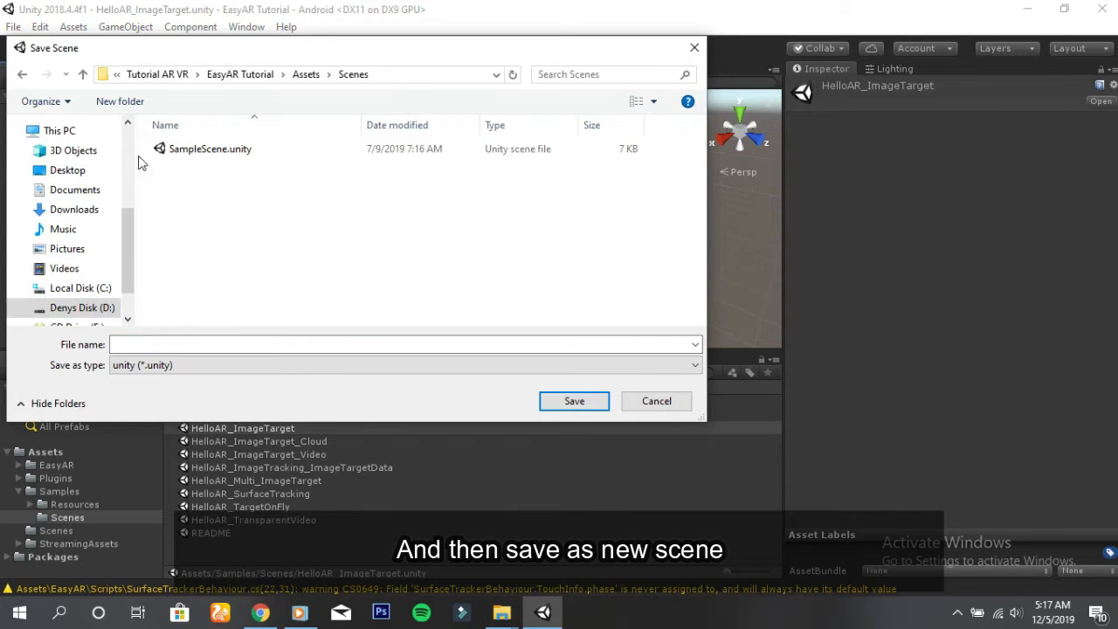
pyautogui.click(166, 340)
pyautogui.write('Vd')
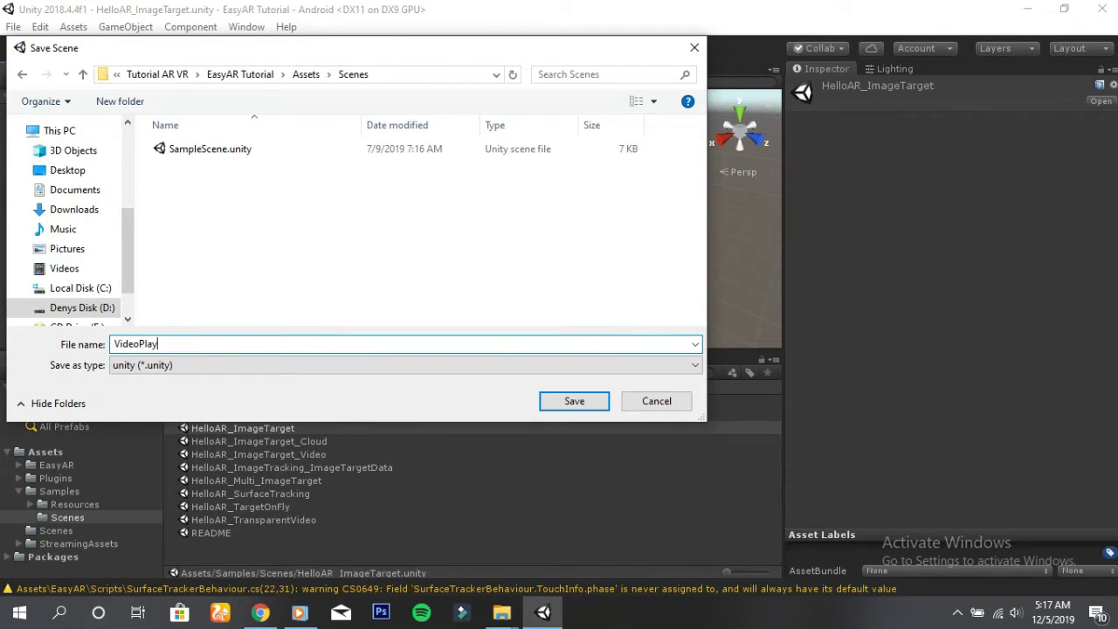
pyautogui.press('Return')
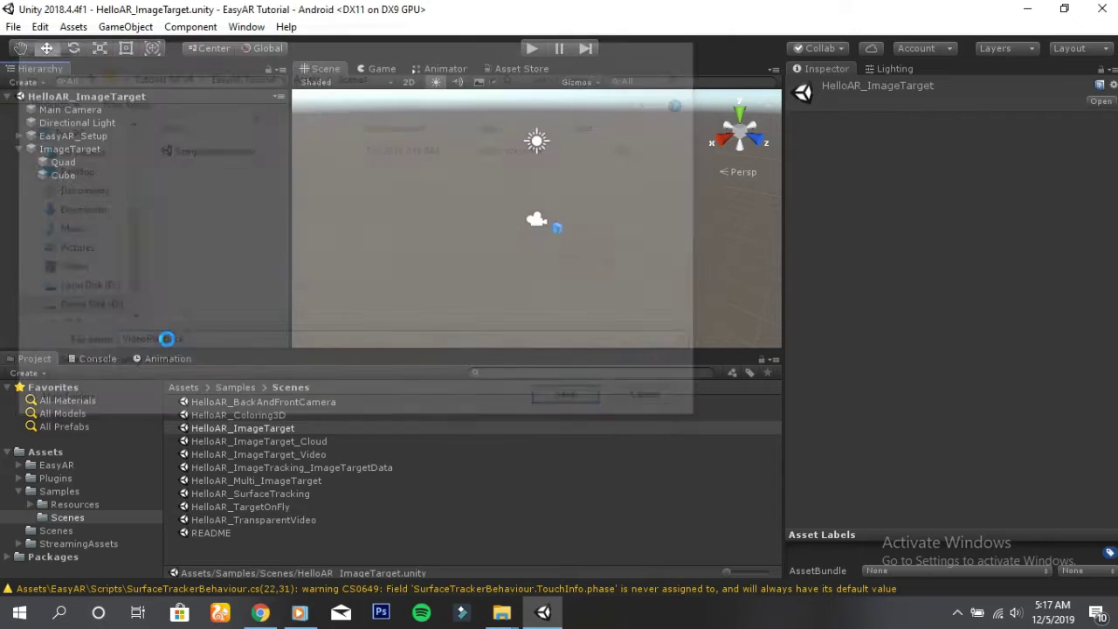
pyautogui.click(190, 387)
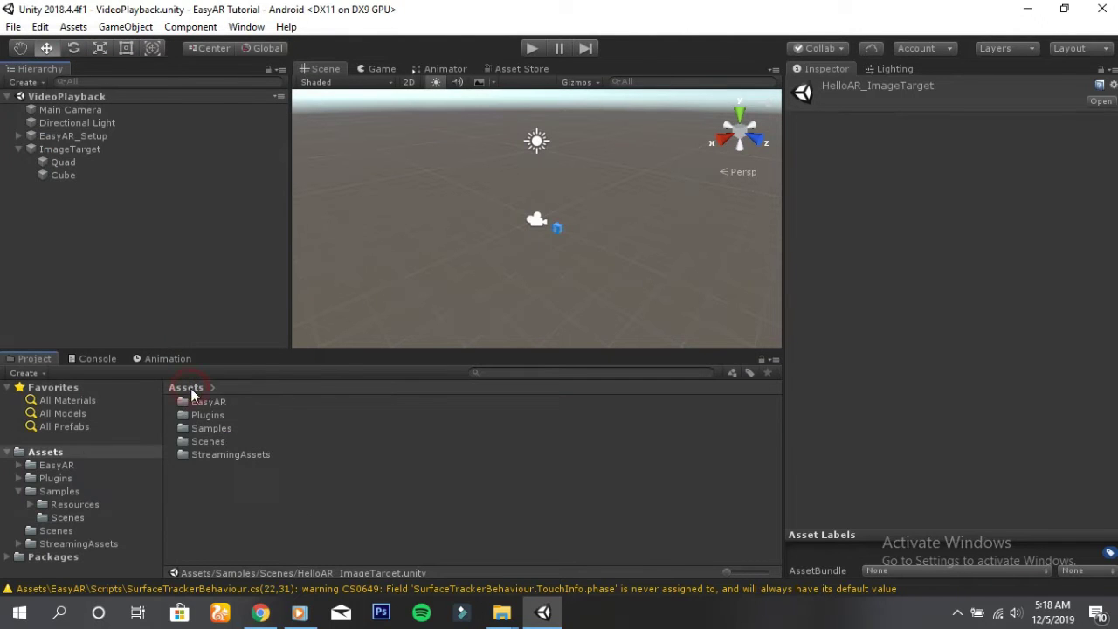
# Check the saved VideoPlayback scene in the Scenes folder, then return to Assets.
pyautogui.doubleClick(227, 441)
pyautogui.click(231, 416)
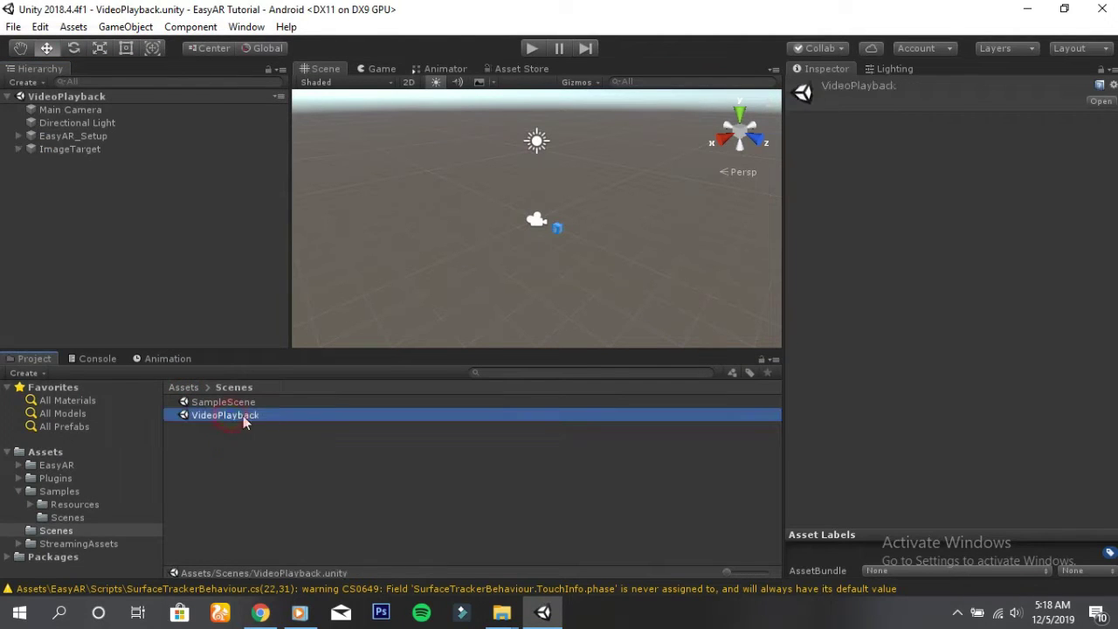
pyautogui.click(240, 432)
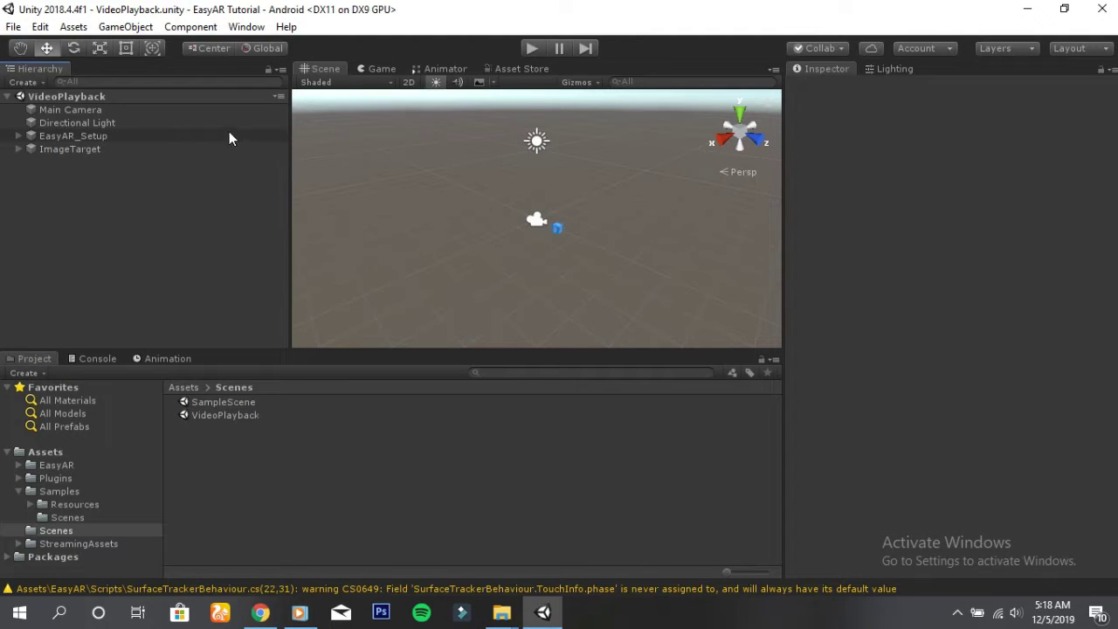
pyautogui.click(191, 386)
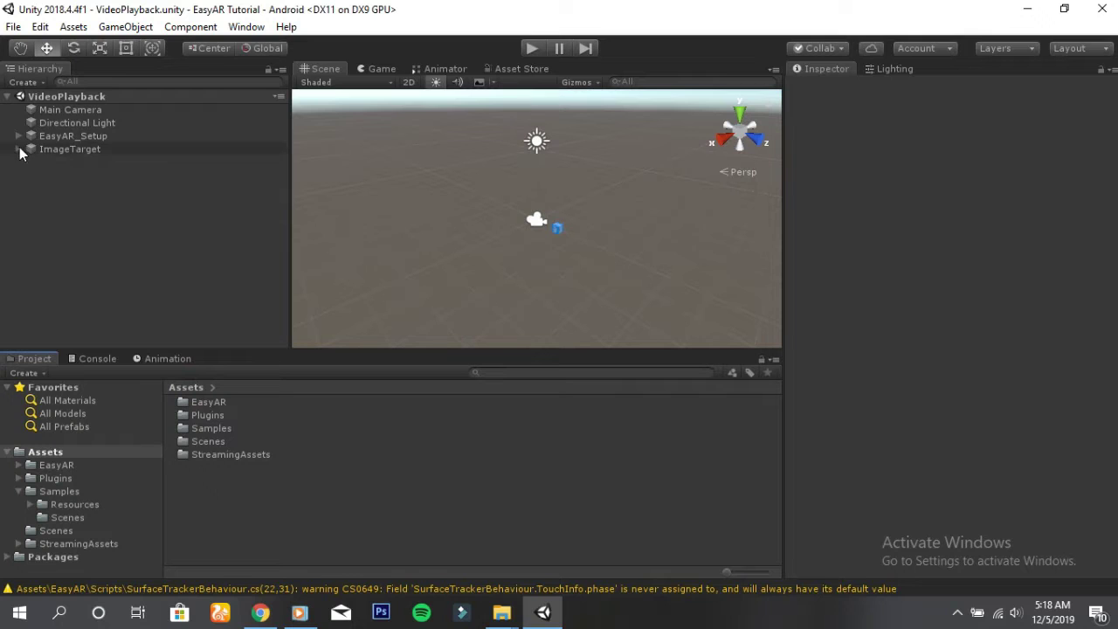
# Create a new folder named UI in Assets.
pyautogui.rightClick(240, 487)
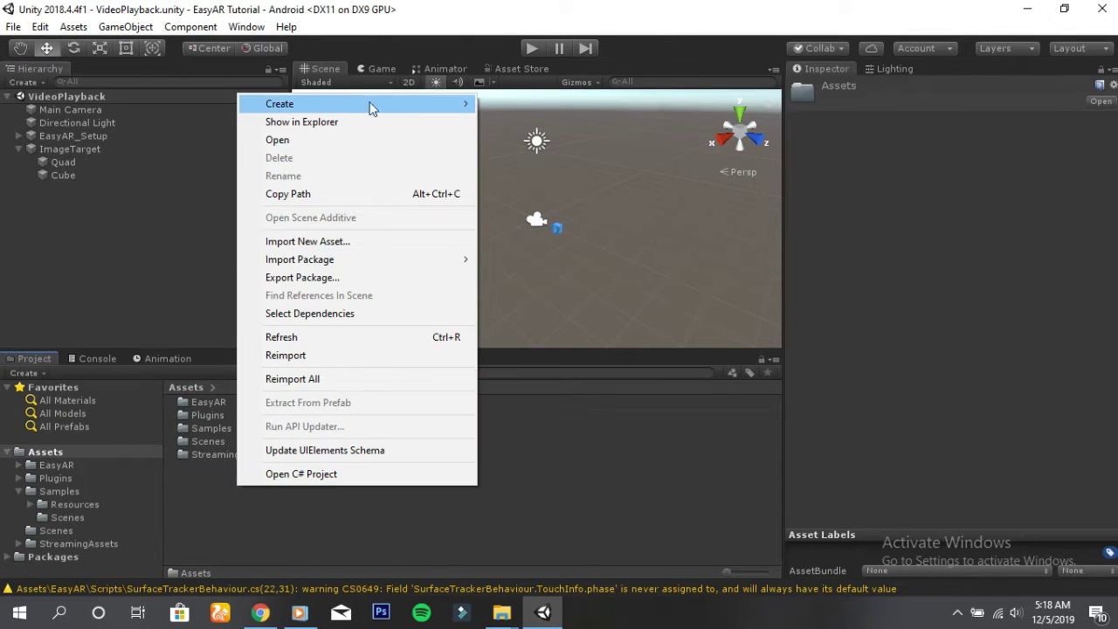
pyautogui.moveTo(370, 105)
pyautogui.click(539, 50)
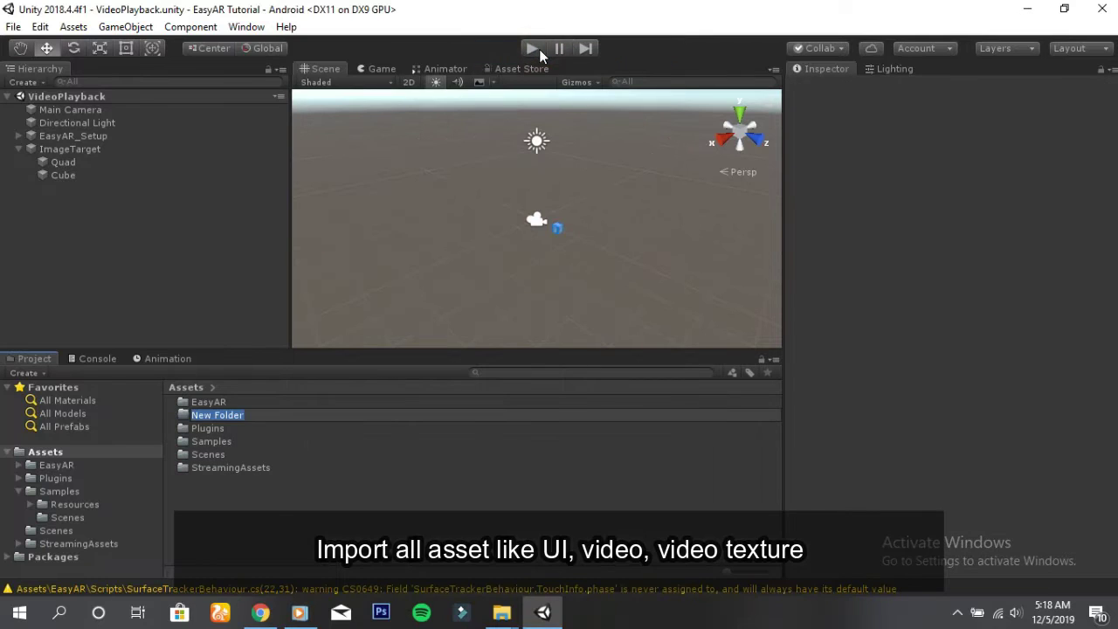
pyautogui.write('UI')
pyautogui.press('Return')
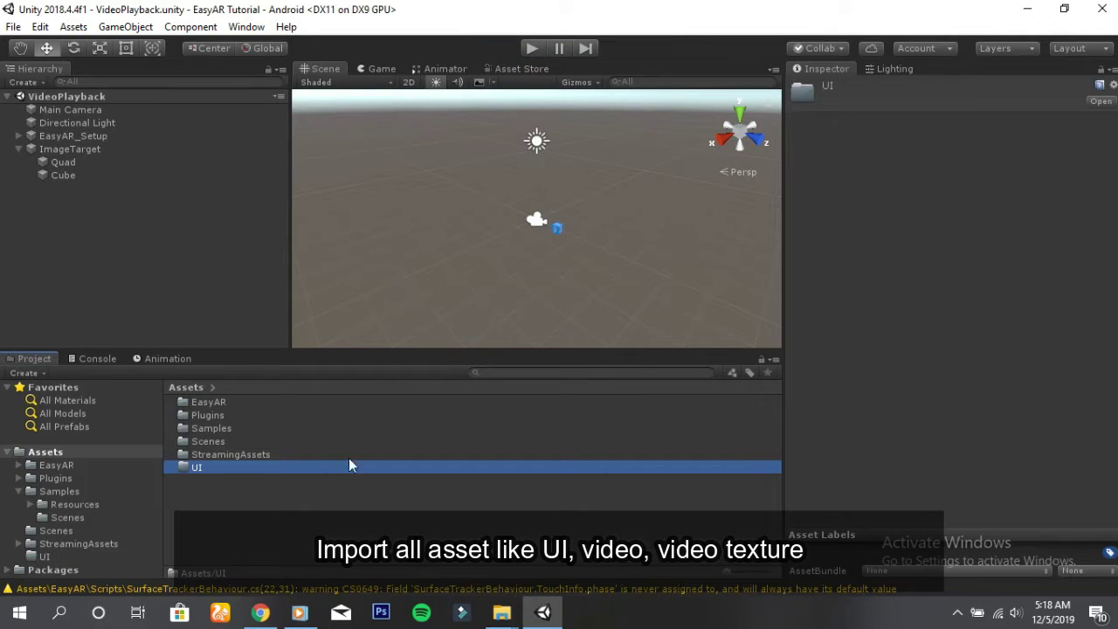
# Add a second folder named Video, then open the UI folder.
pyautogui.rightClick(340, 495)
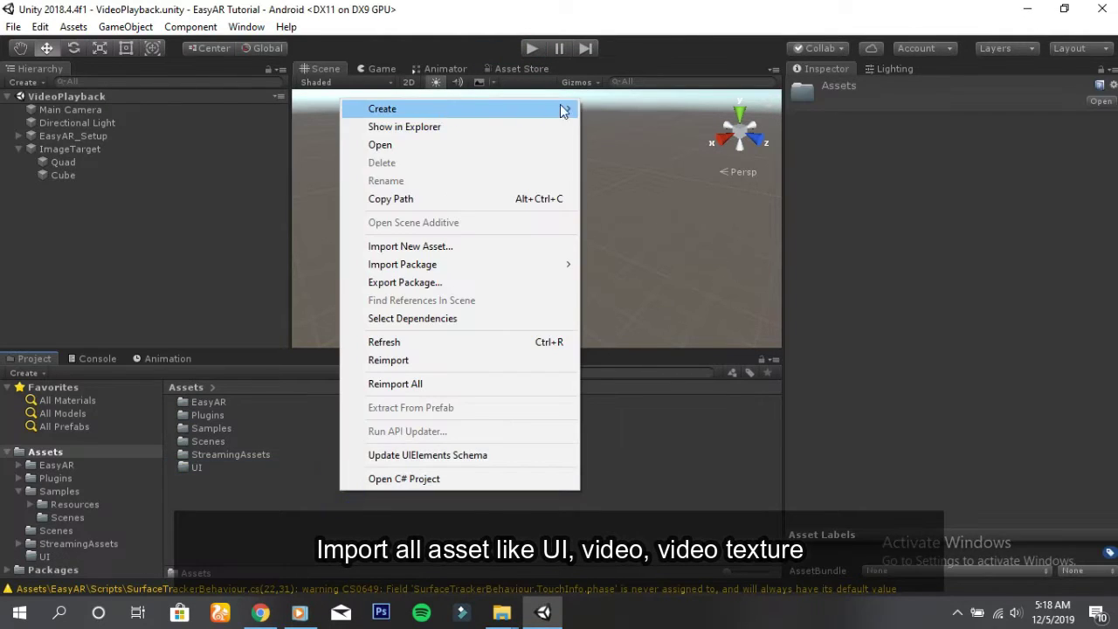
pyautogui.moveTo(564, 108)
pyautogui.click(672, 54)
pyautogui.write('Vide')
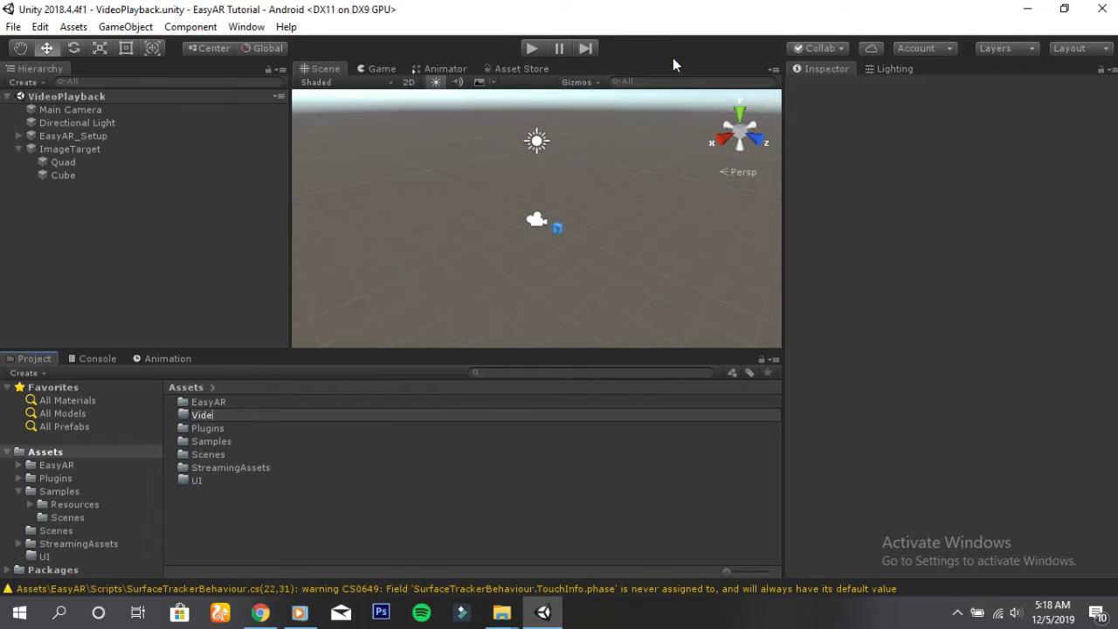
pyautogui.write('o')
pyautogui.press('Return')
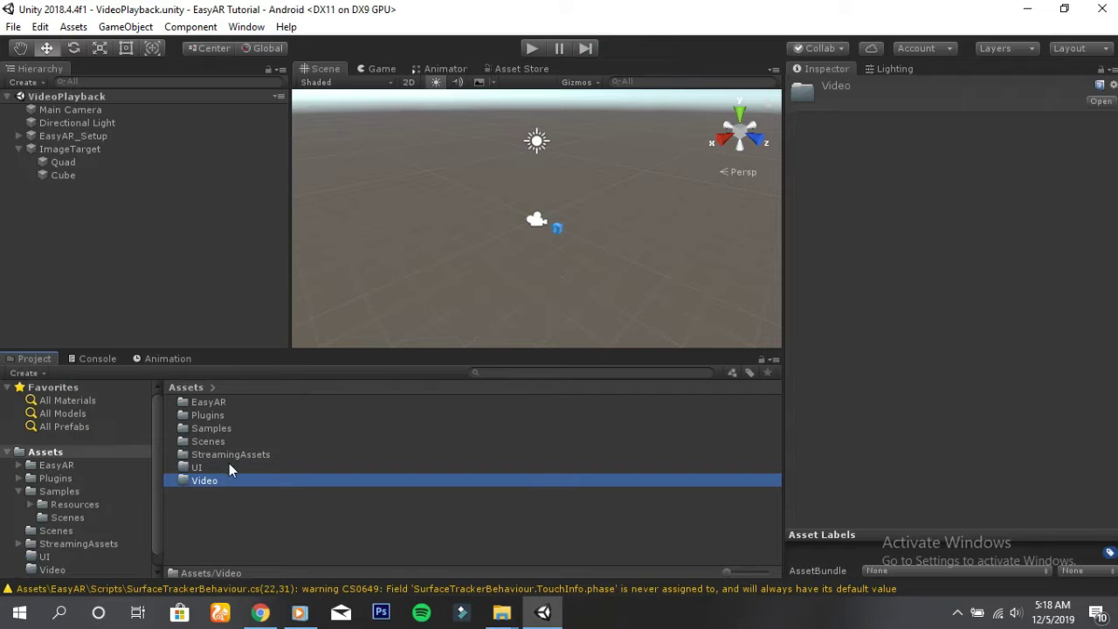
pyautogui.doubleClick(229, 467)
# Drag play-button.png from the Tutorial Asset folder into Unity's UI folder.
pyautogui.click(498, 614)
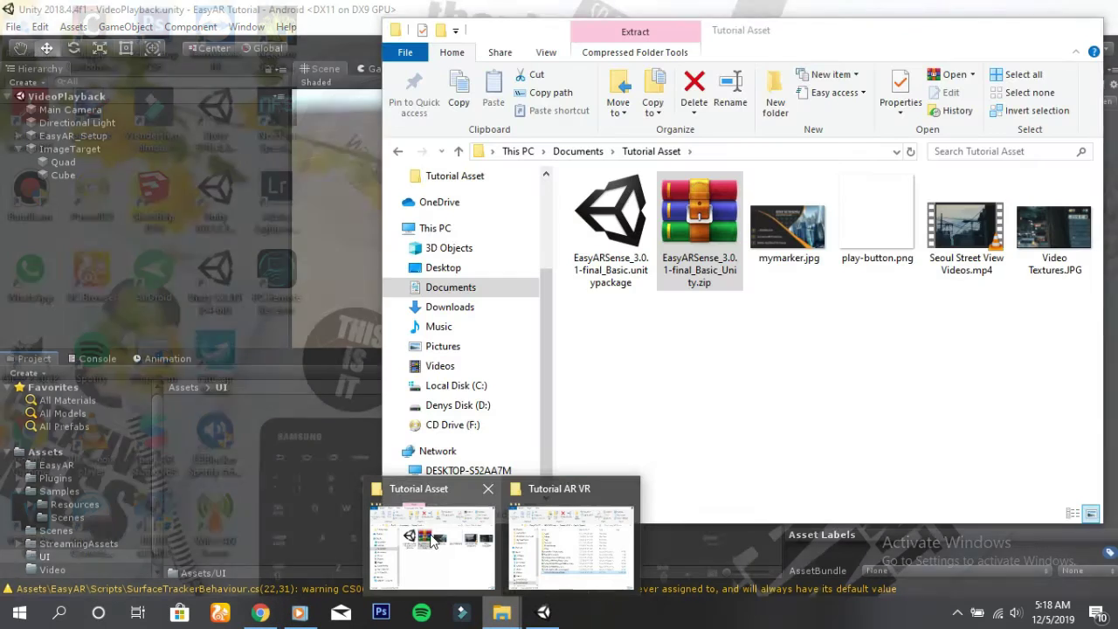
pyautogui.click(435, 540)
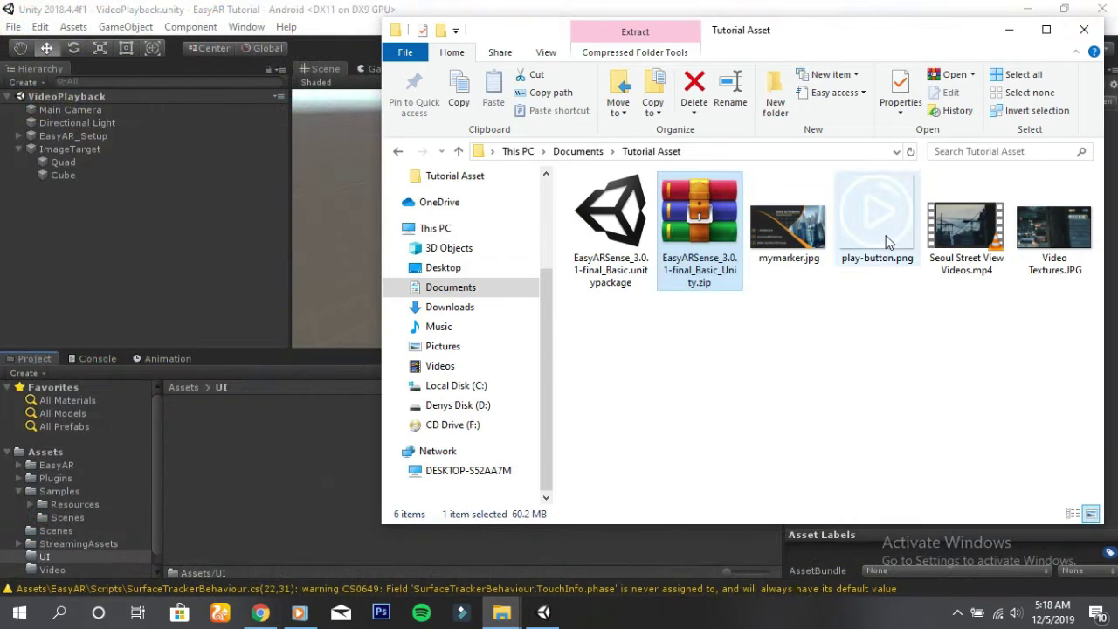
pyautogui.moveTo(886, 242); pyautogui.dragTo(314, 464)
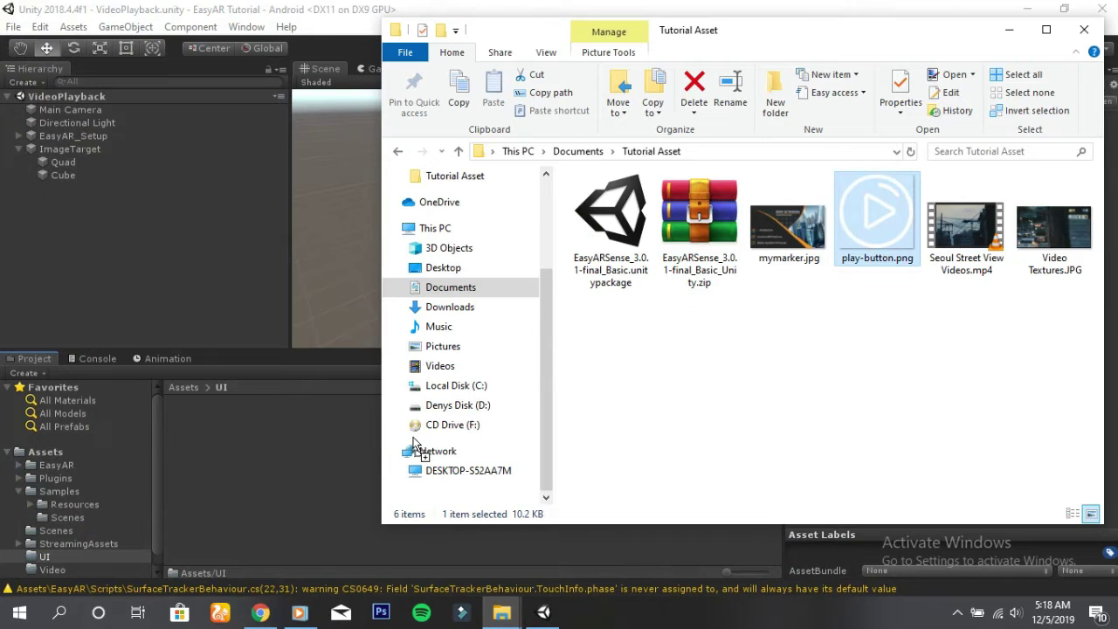
pyautogui.moveTo(380, 450); pyautogui.dragTo(350, 449)
pyautogui.click(350, 448)
# Set play-button's Texture Type to Sprite (2D and UI) and apply it.
pyautogui.click(221, 403)
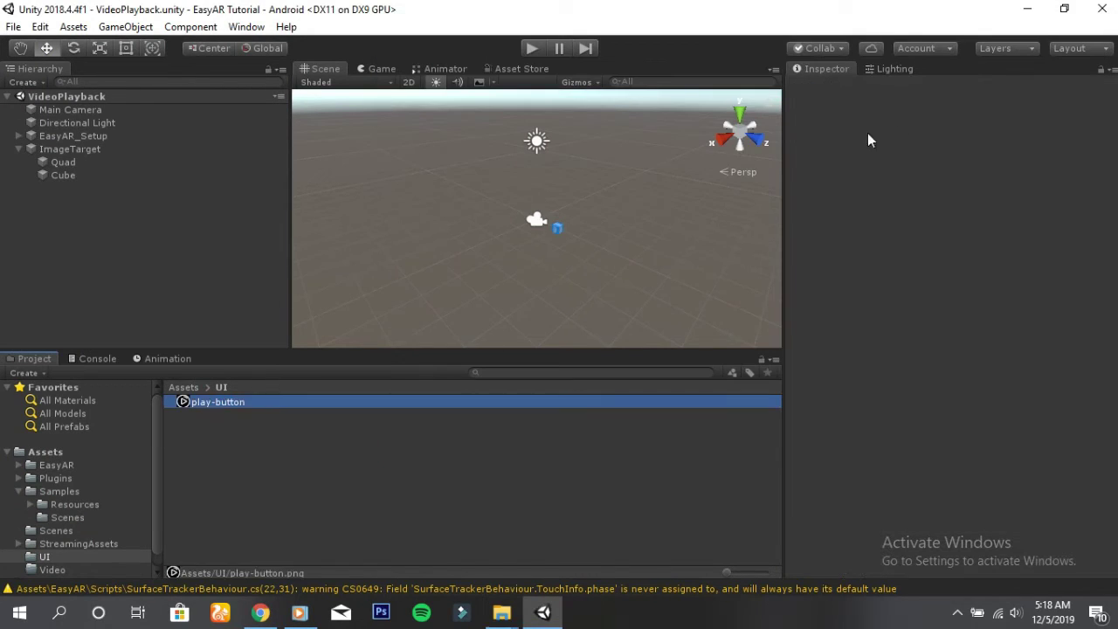
pyautogui.click(933, 126)
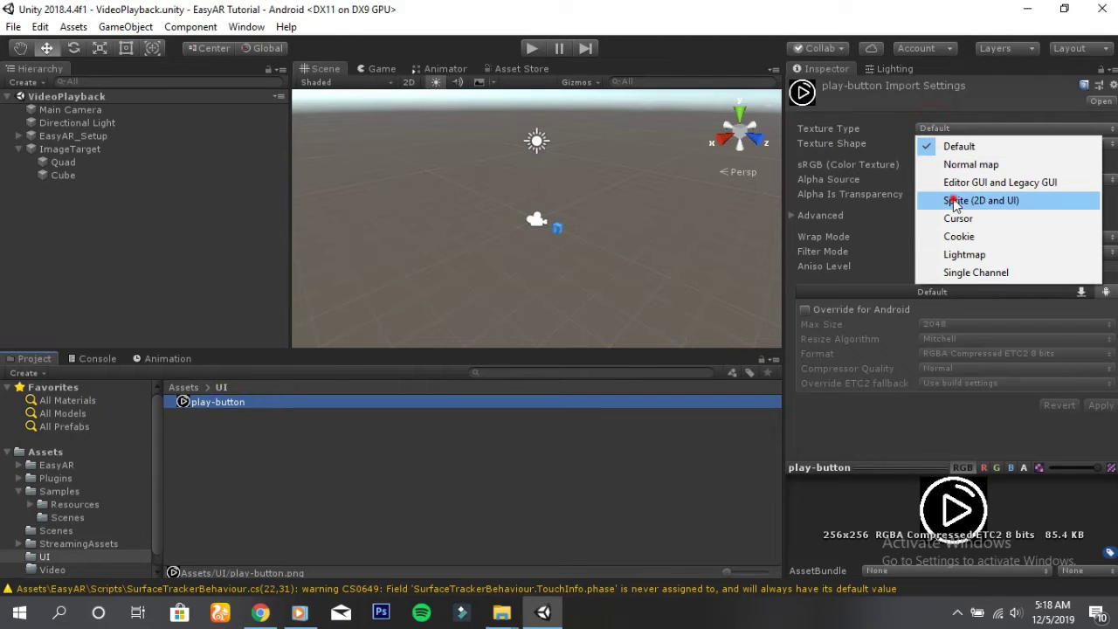
pyautogui.click(961, 201)
pyautogui.click(1085, 445)
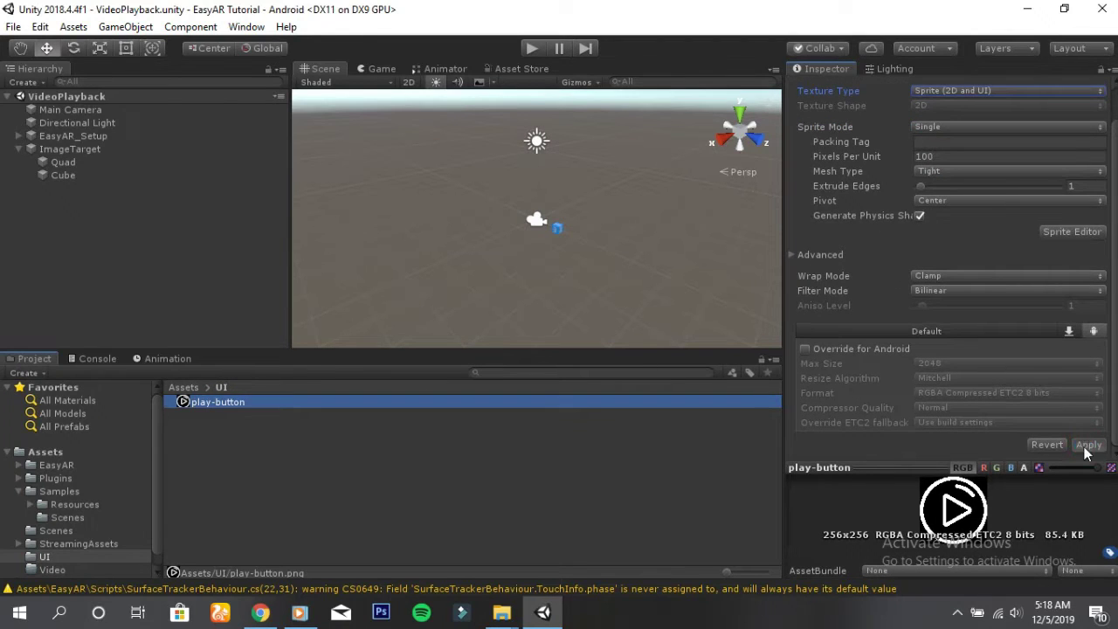
pyautogui.click(185, 388)
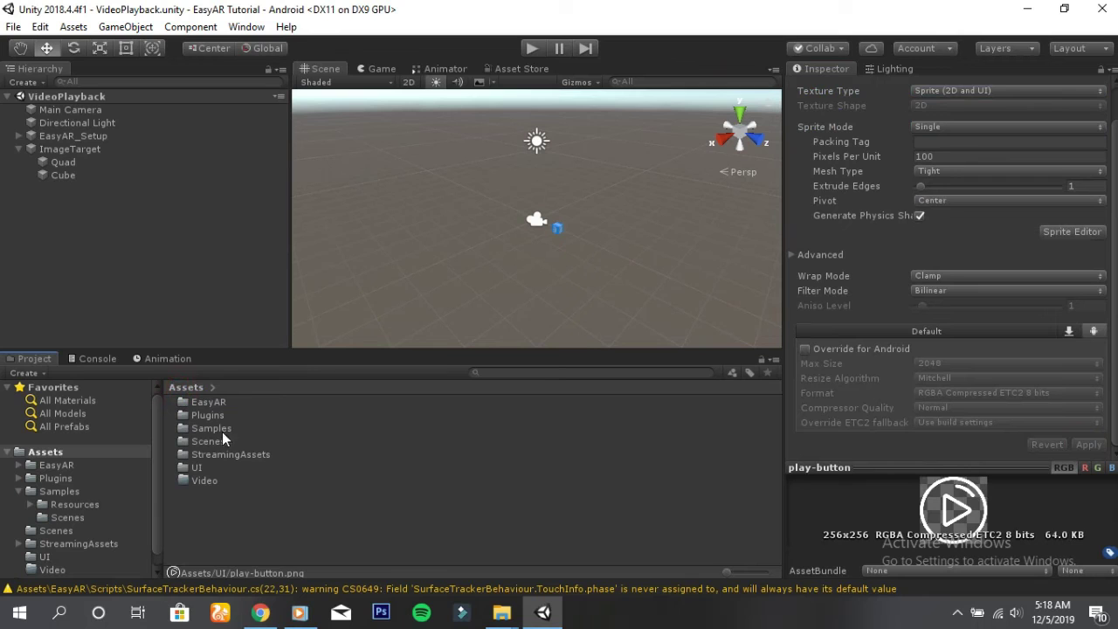
# Drag Seoul Street View Videos.mp4 from Tutorial Asset into the Assets/Video folder.
pyautogui.doubleClick(210, 480)
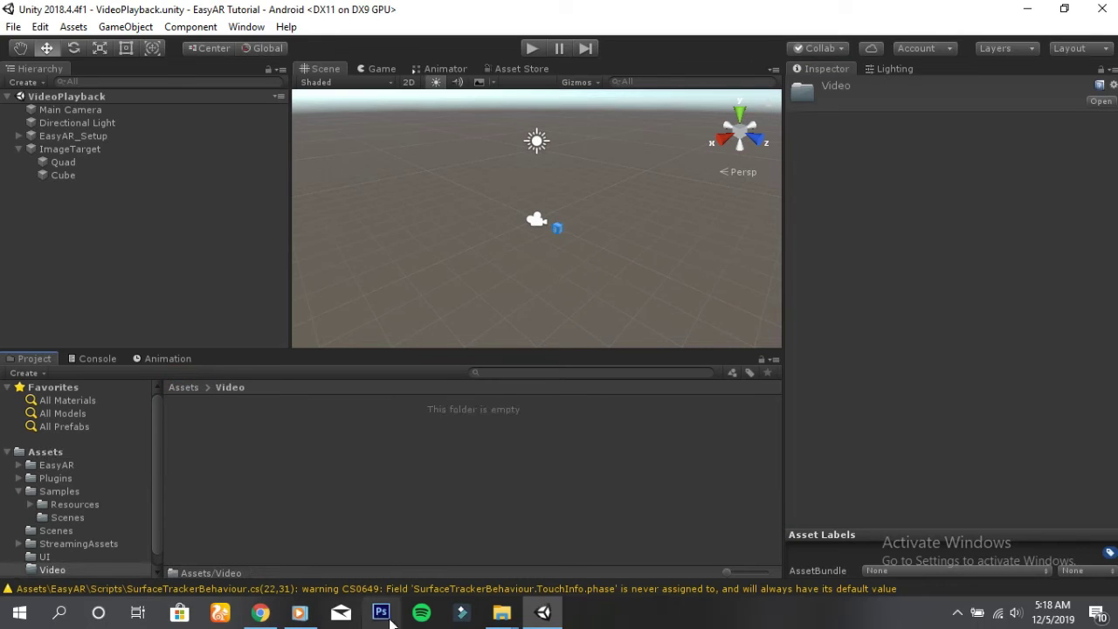
pyautogui.moveTo(502, 613)
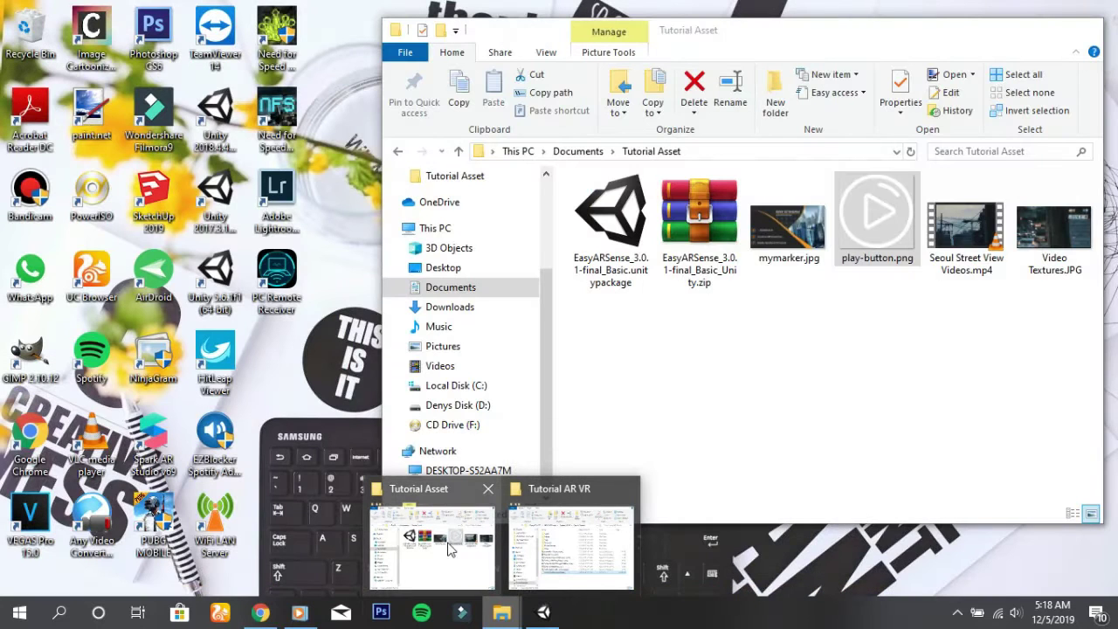
pyautogui.click(462, 549)
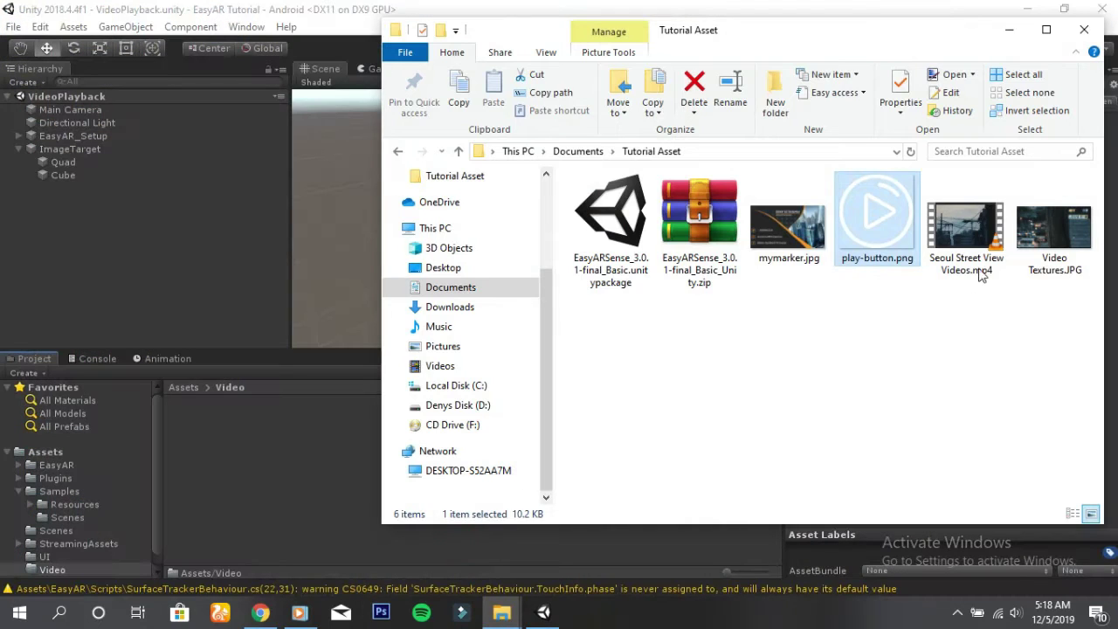
pyautogui.moveTo(967, 232); pyautogui.dragTo(265, 448)
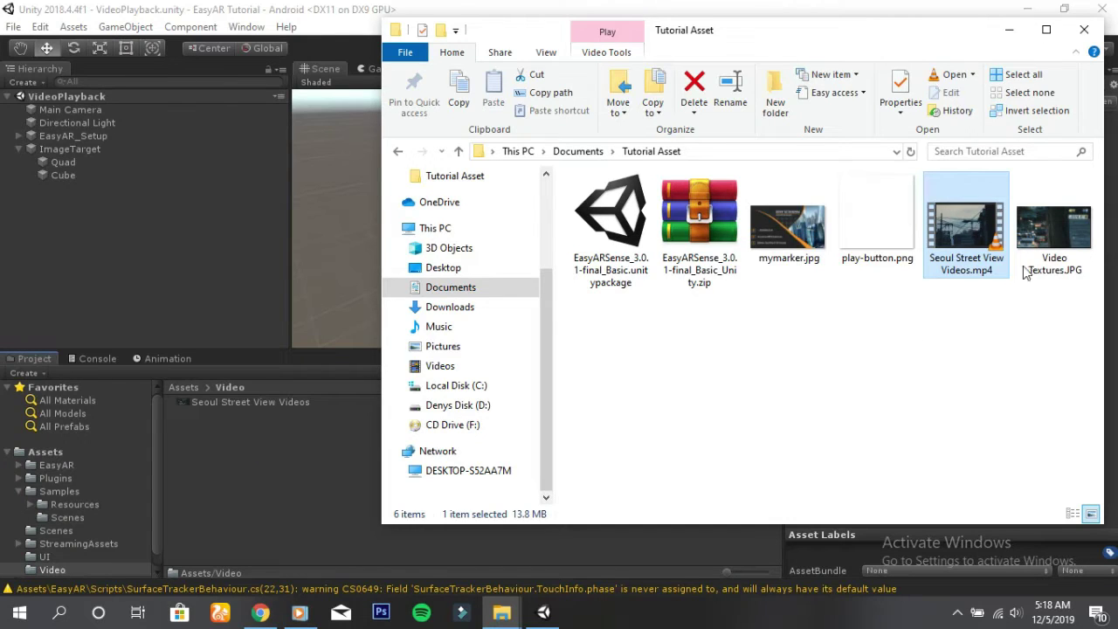
pyautogui.click(288, 472)
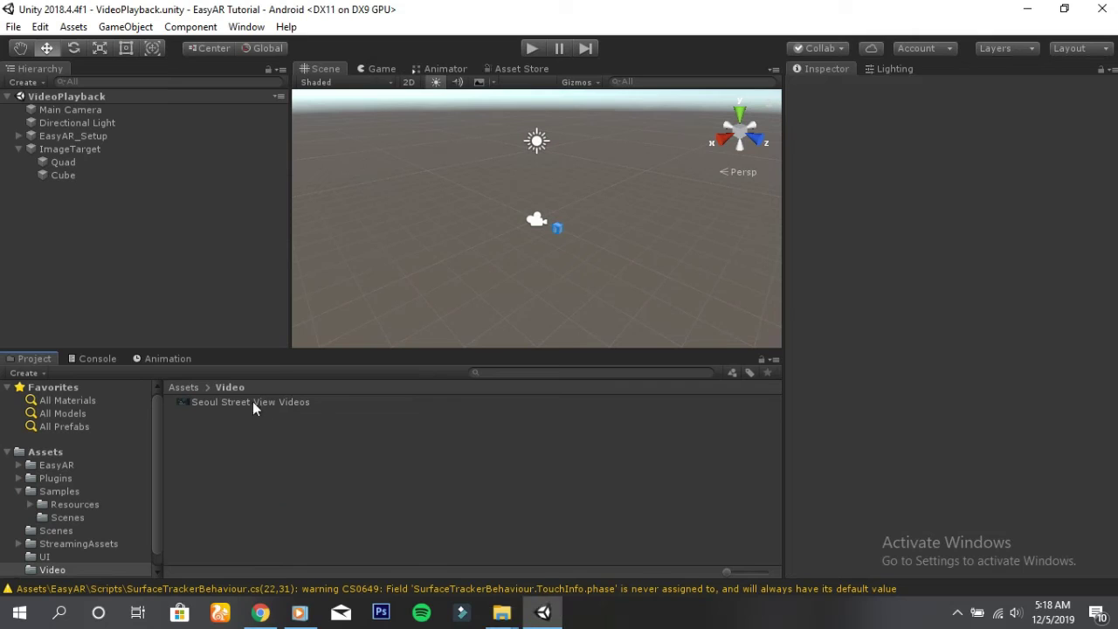
# Select the Seoul Street View Videos clip and play a preview of it in the Inspector.
pyautogui.click(743, 572)
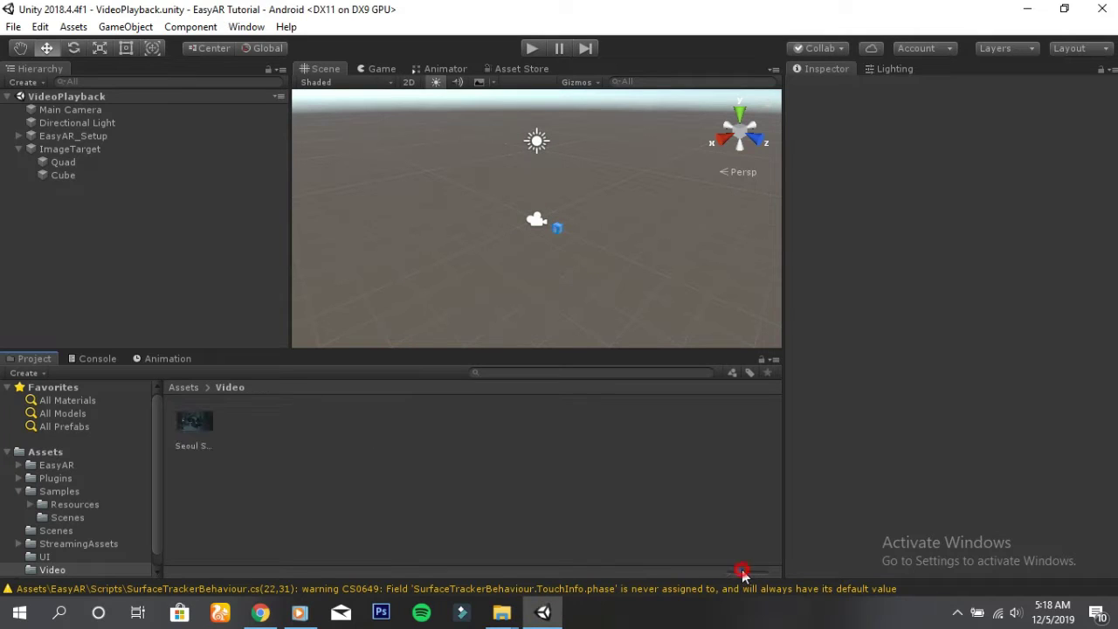
pyautogui.click(196, 426)
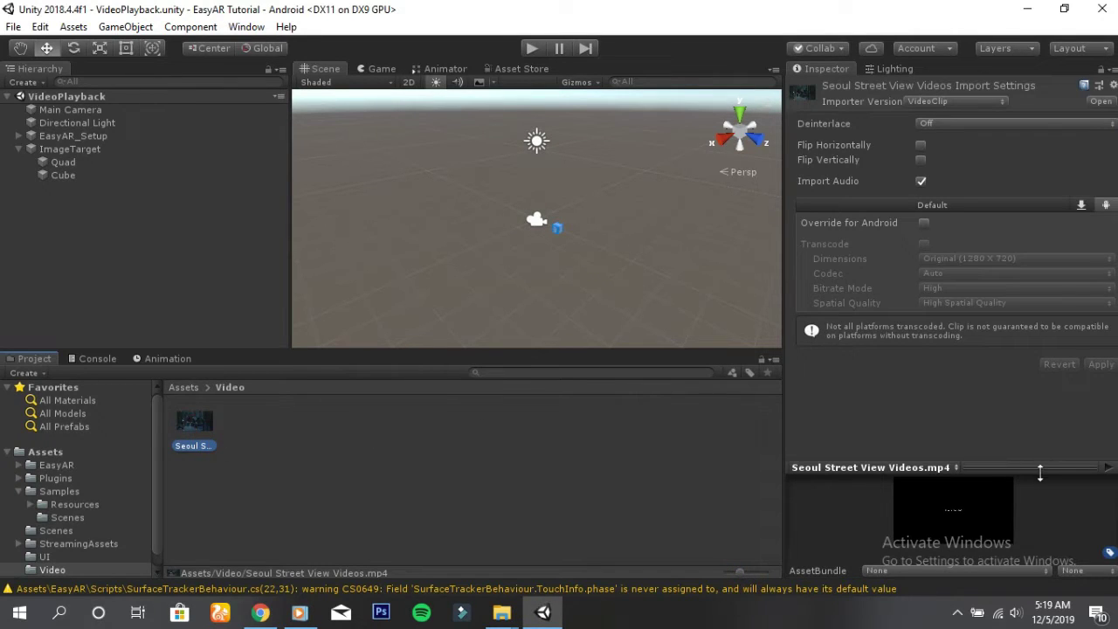
pyautogui.moveTo(1040, 473); pyautogui.dragTo(1042, 398)
pyautogui.click(1108, 394)
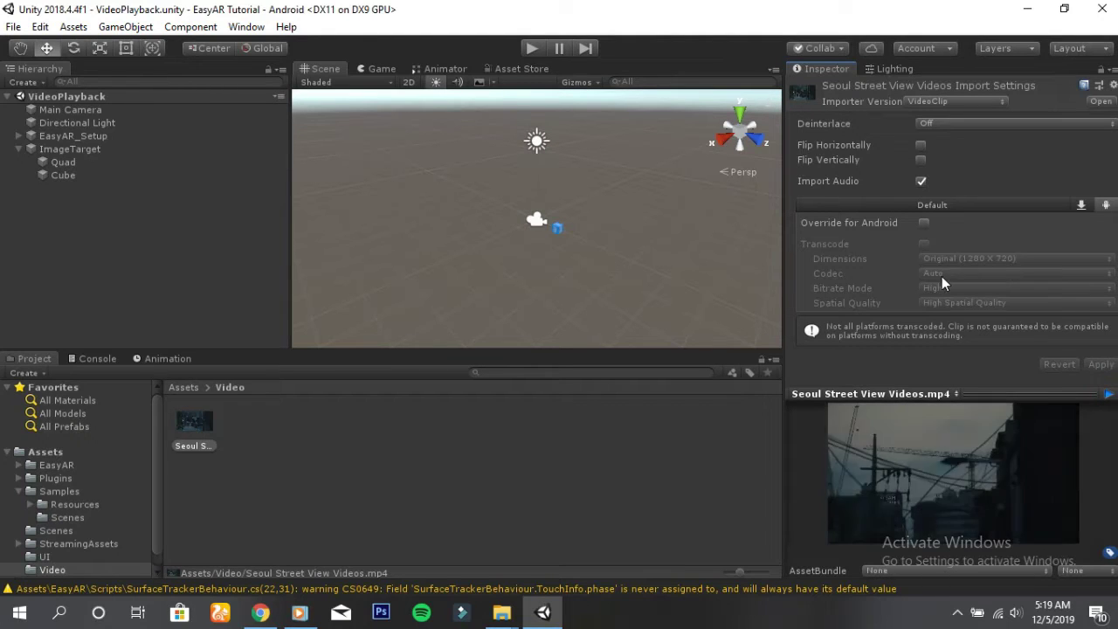
pyautogui.click(1108, 395)
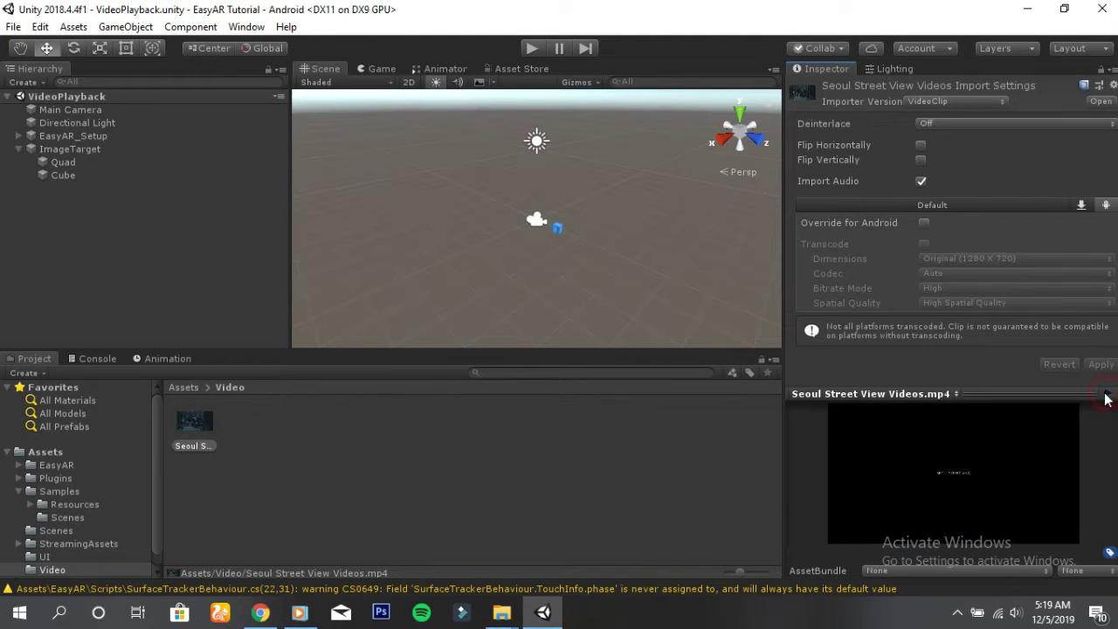
# Override Android to transcode at Half Res (640 X 360), H264 codec, High bitrate, and apply.
pyautogui.click(924, 224)
pyautogui.click(924, 245)
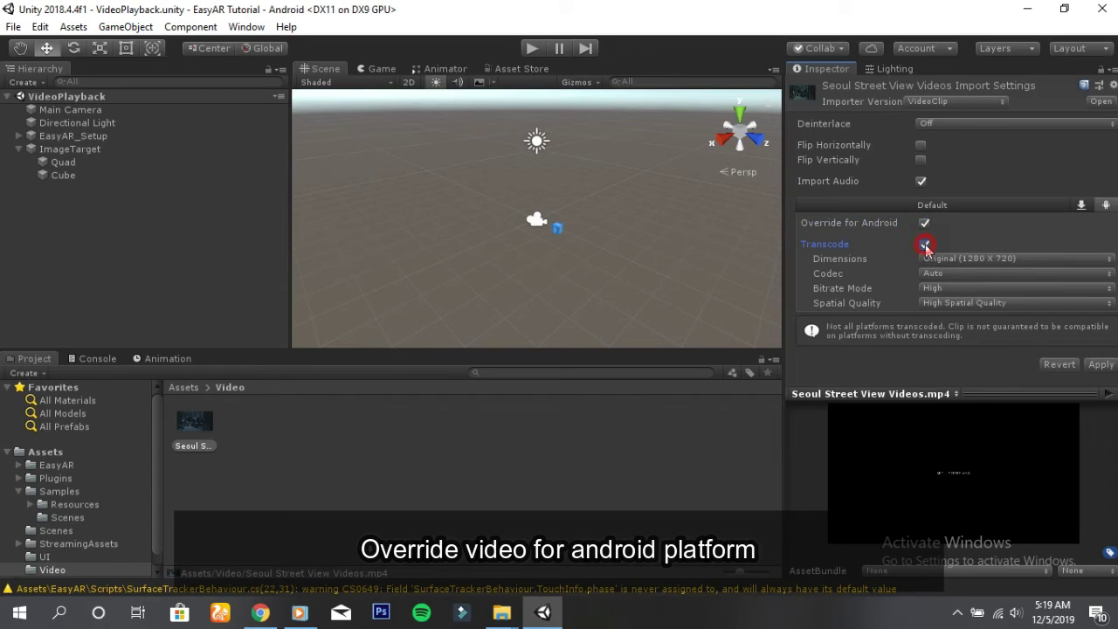
pyautogui.click(968, 259)
pyautogui.click(990, 313)
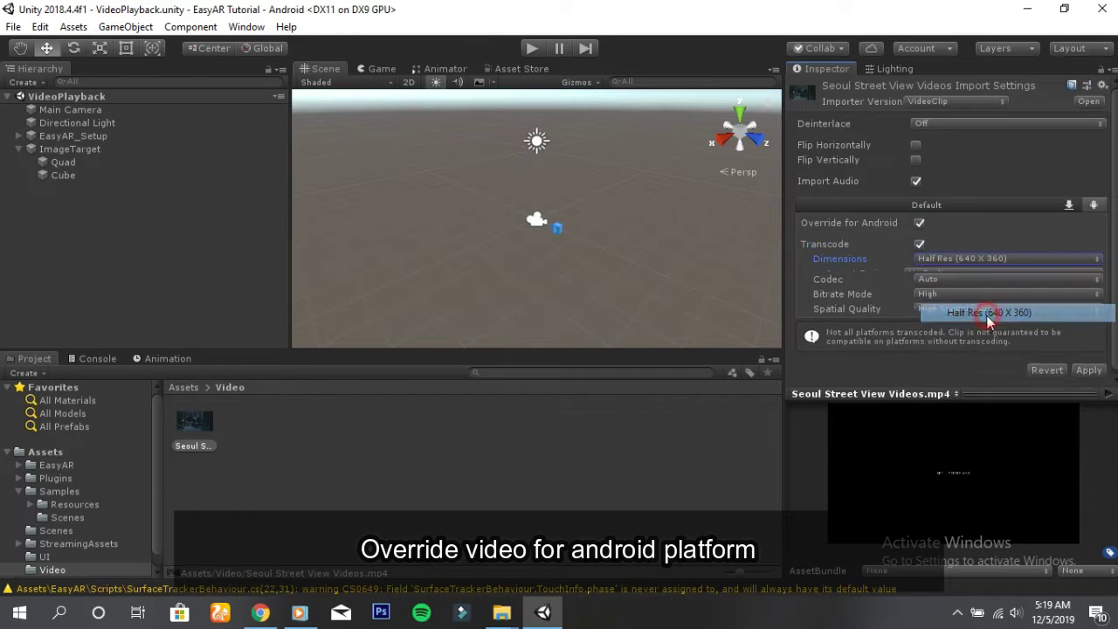
pyautogui.click(941, 289)
pyautogui.click(953, 324)
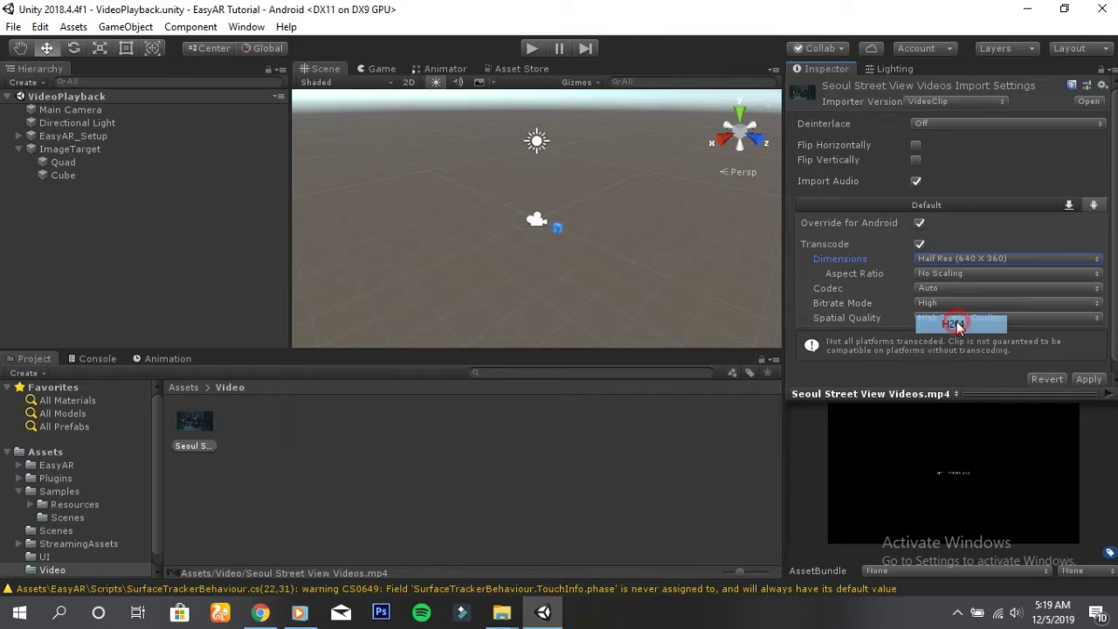
pyautogui.click(958, 304)
pyautogui.click(956, 304)
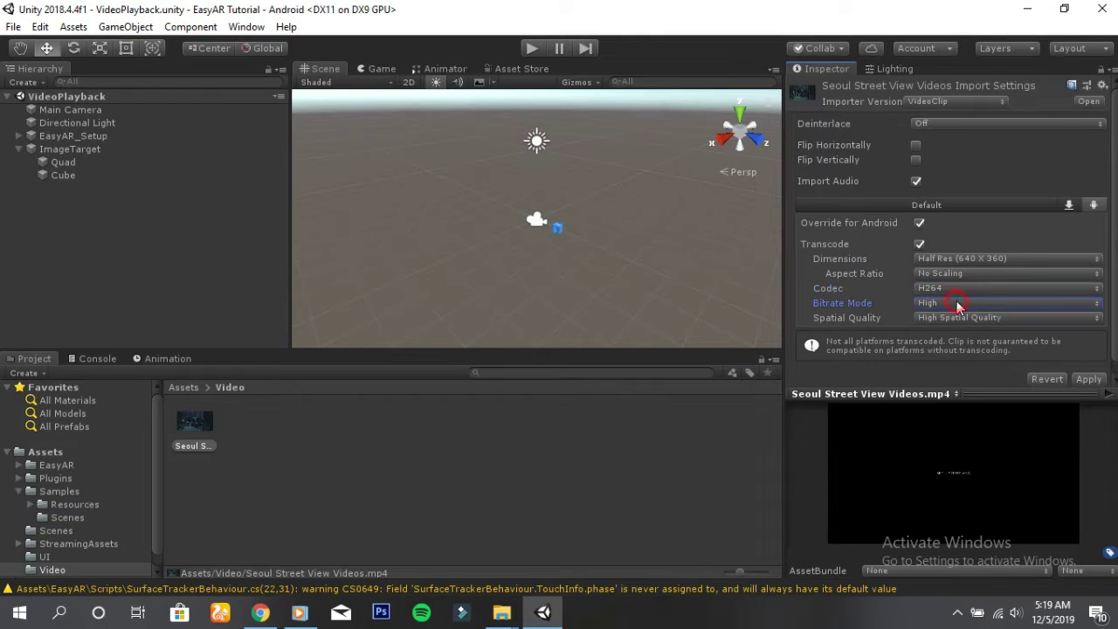
pyautogui.click(1088, 380)
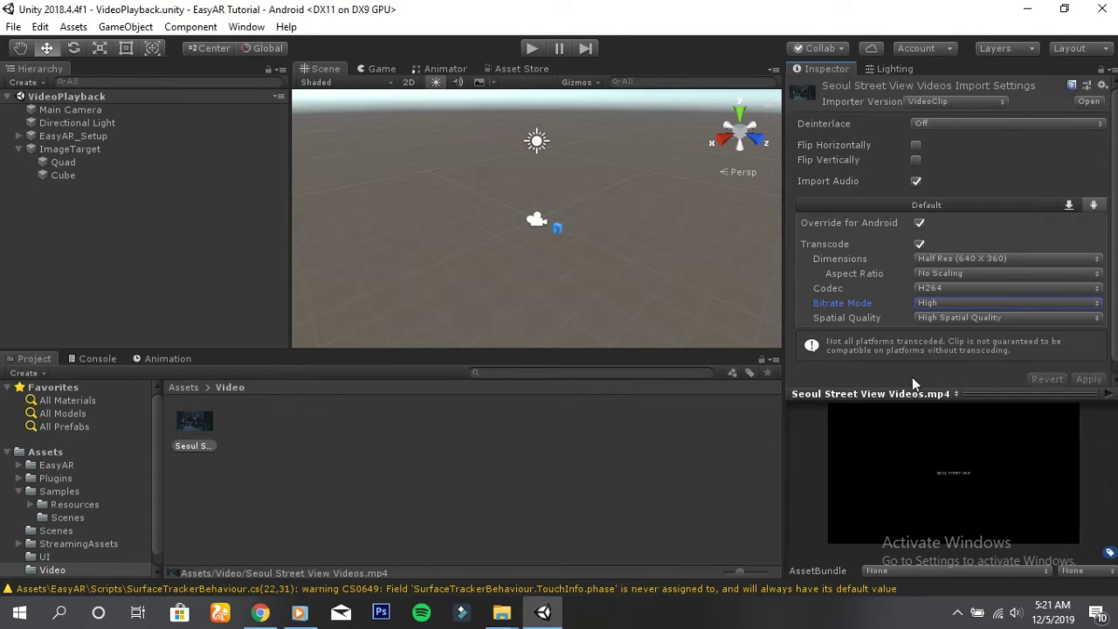
pyautogui.click(556, 476)
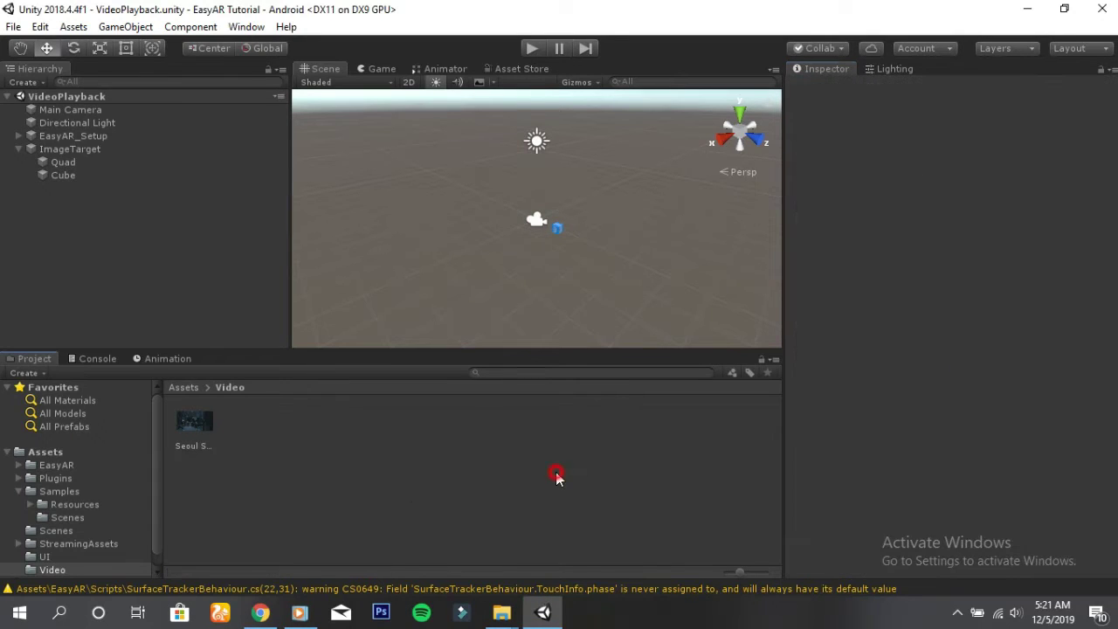
pyautogui.click(196, 428)
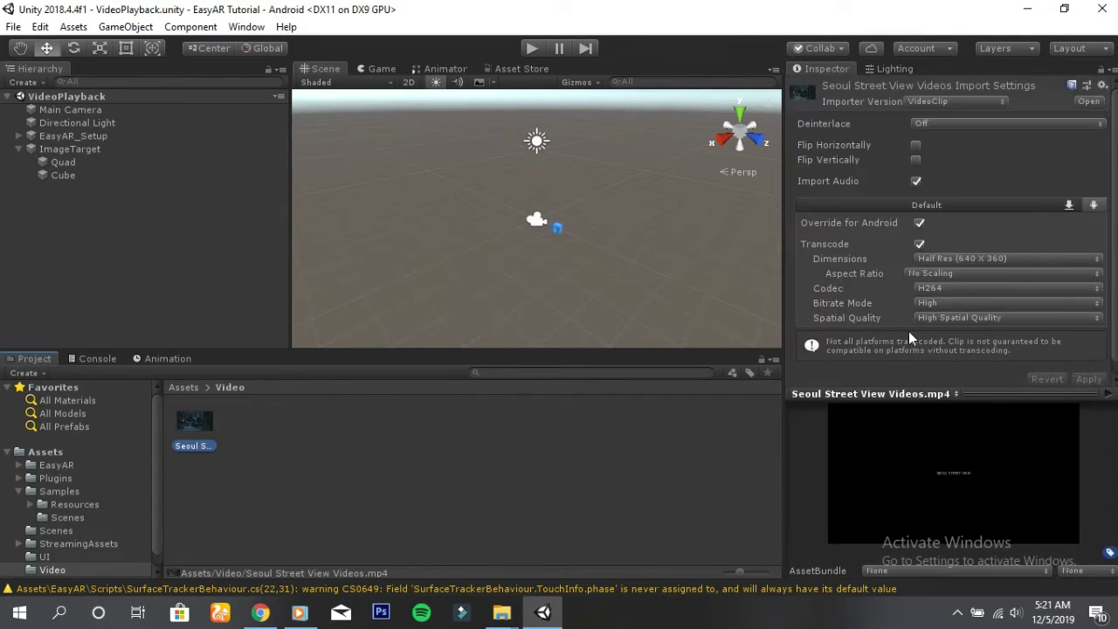
# Import Video Textures.JPG from the Tutorial Asset folder into the Video folder.
pyautogui.click(528, 548)
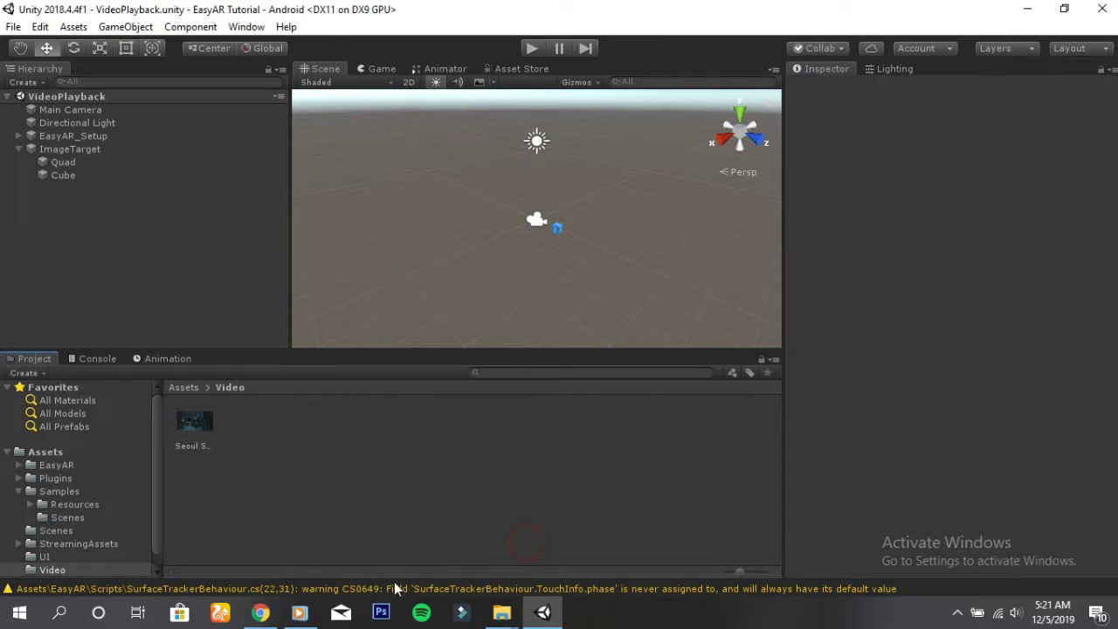
pyautogui.moveTo(501, 613)
pyautogui.click(443, 544)
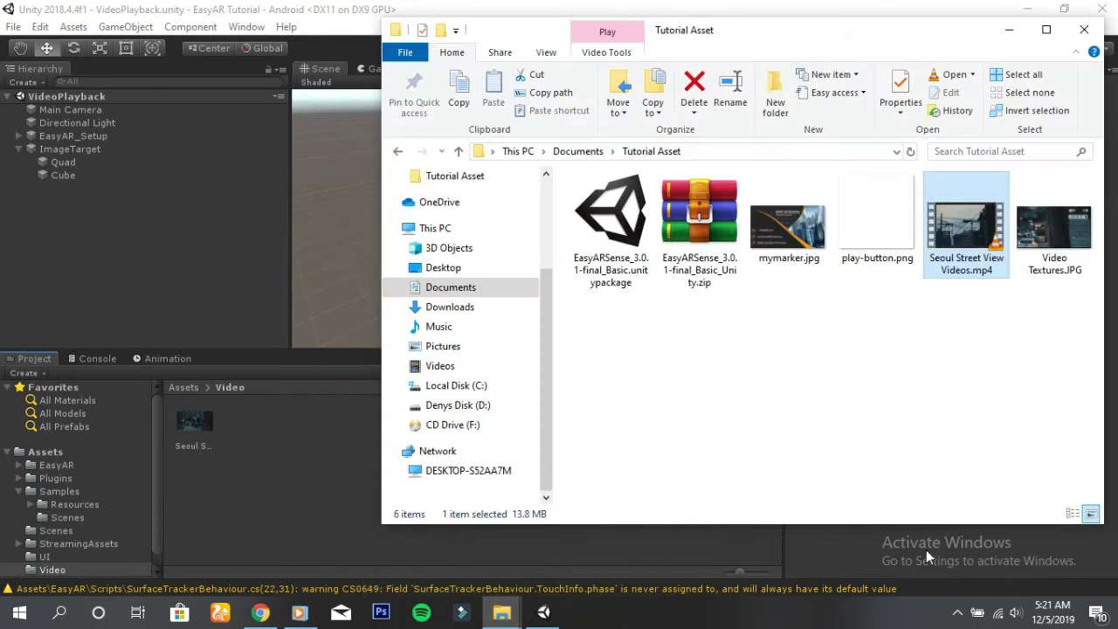
pyautogui.click(1052, 232)
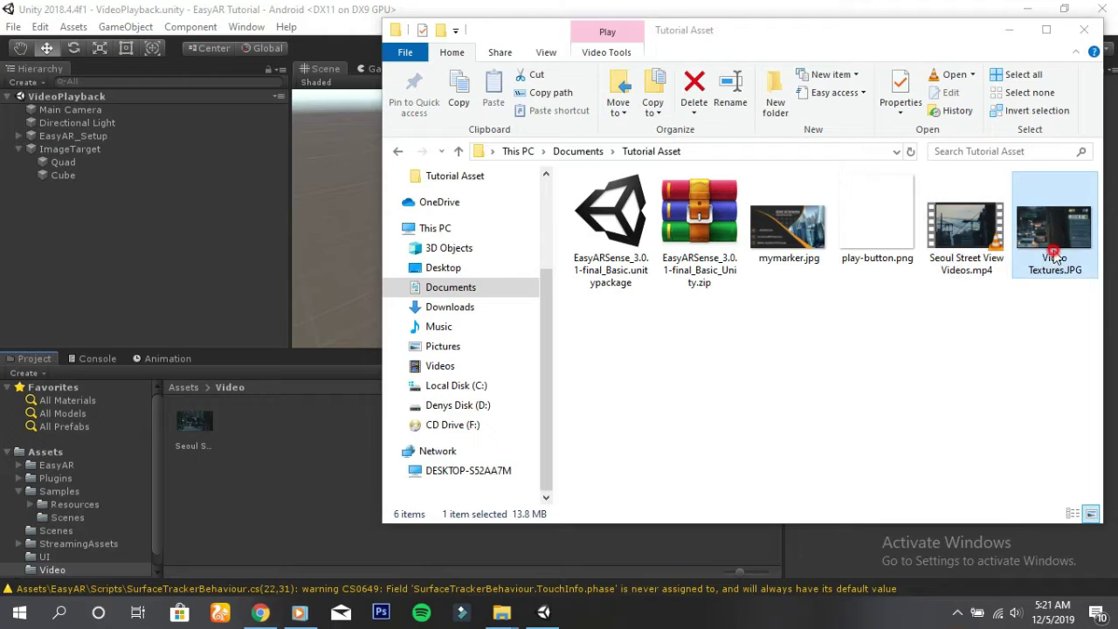
pyautogui.moveTo(1052, 236); pyautogui.dragTo(341, 452)
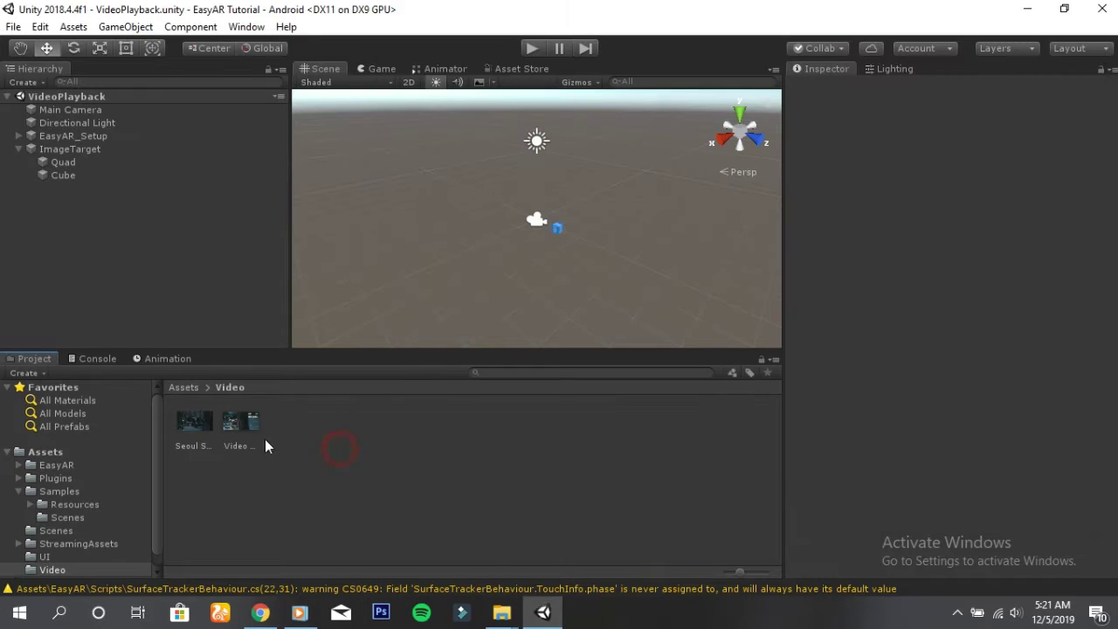
# Override the Video Textures image's Android Max Size to 512 and apply.
pyautogui.click(249, 427)
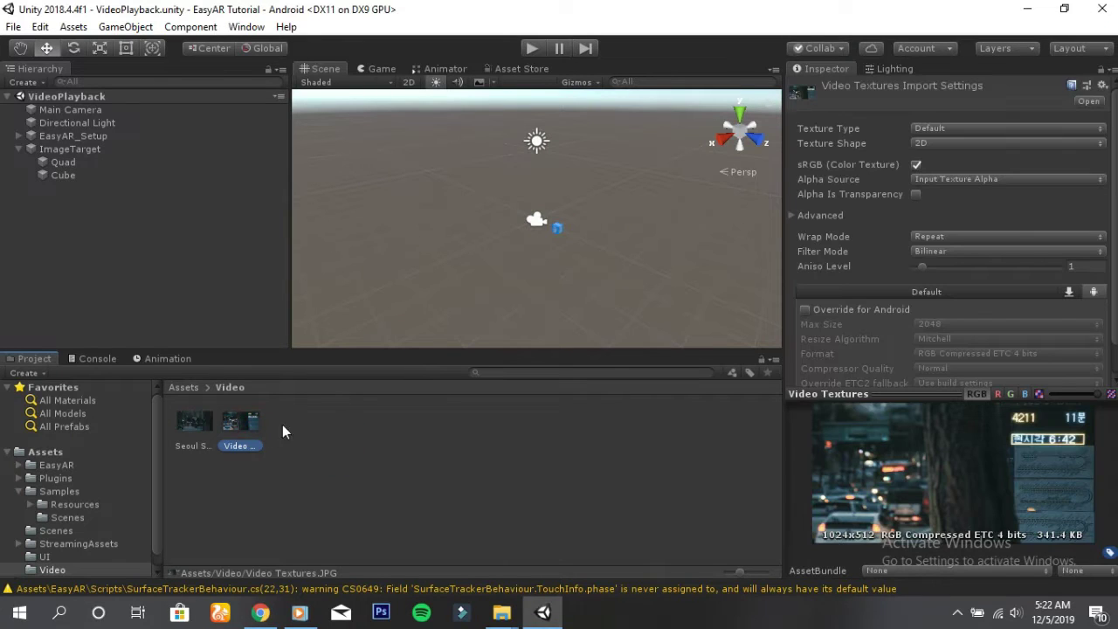
pyautogui.scroll(-2, 911, 328)
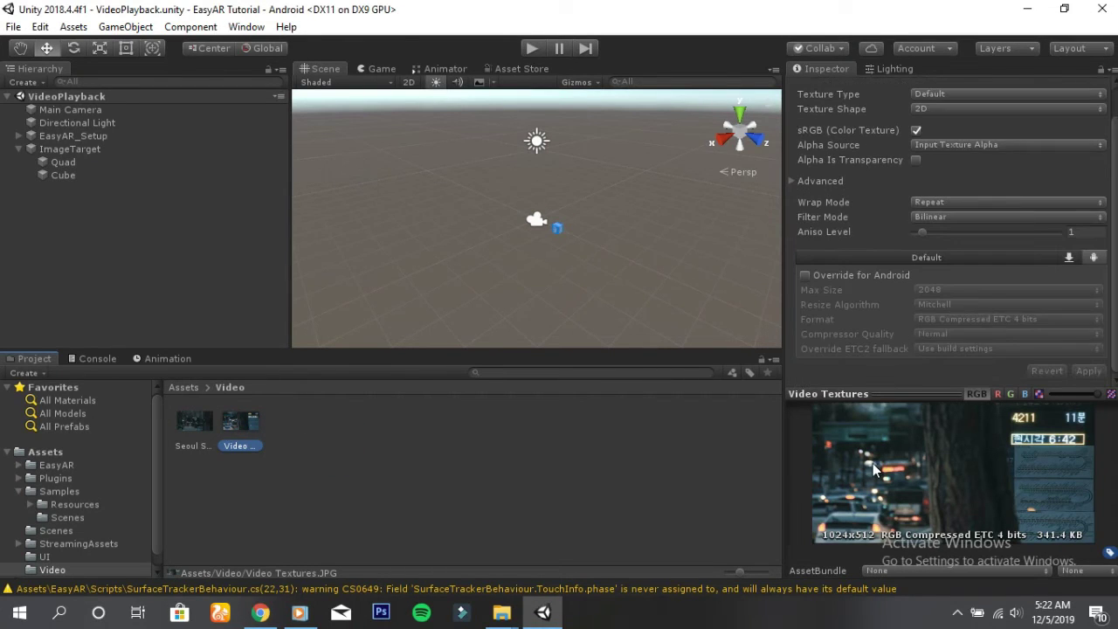
pyautogui.click(804, 275)
pyautogui.click(944, 289)
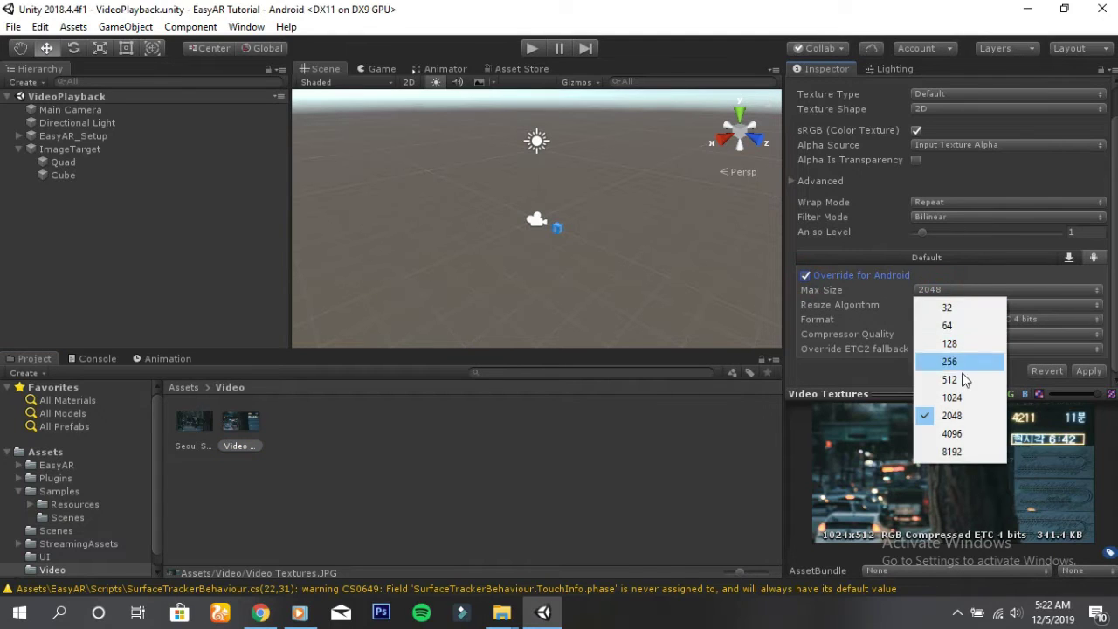
pyautogui.click(952, 380)
pyautogui.click(1080, 371)
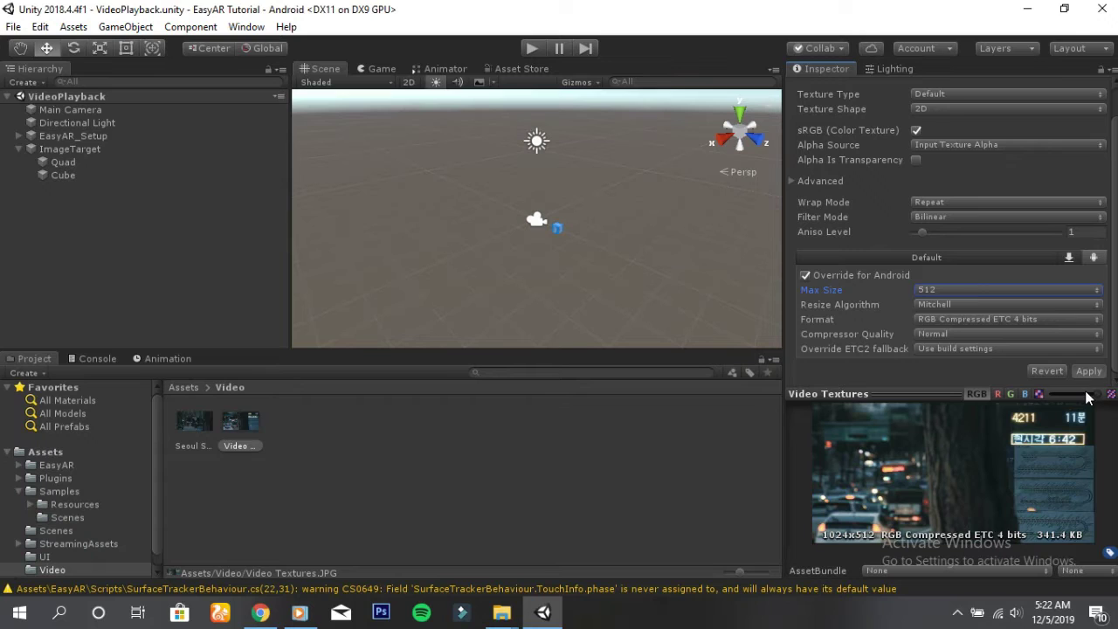
pyautogui.click(184, 387)
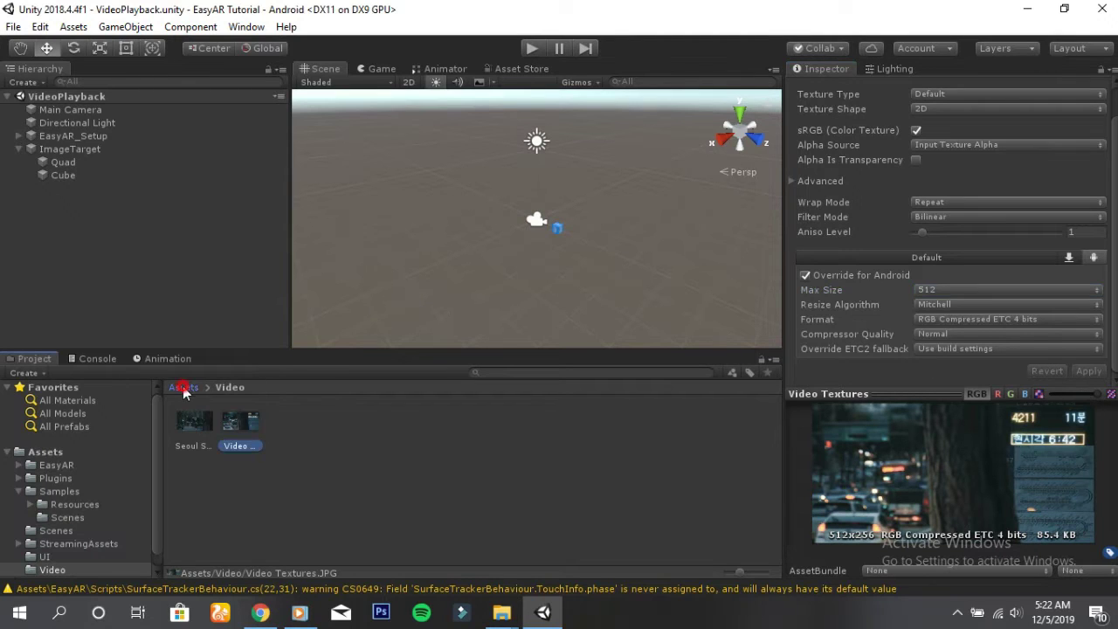
pyautogui.click(93, 155)
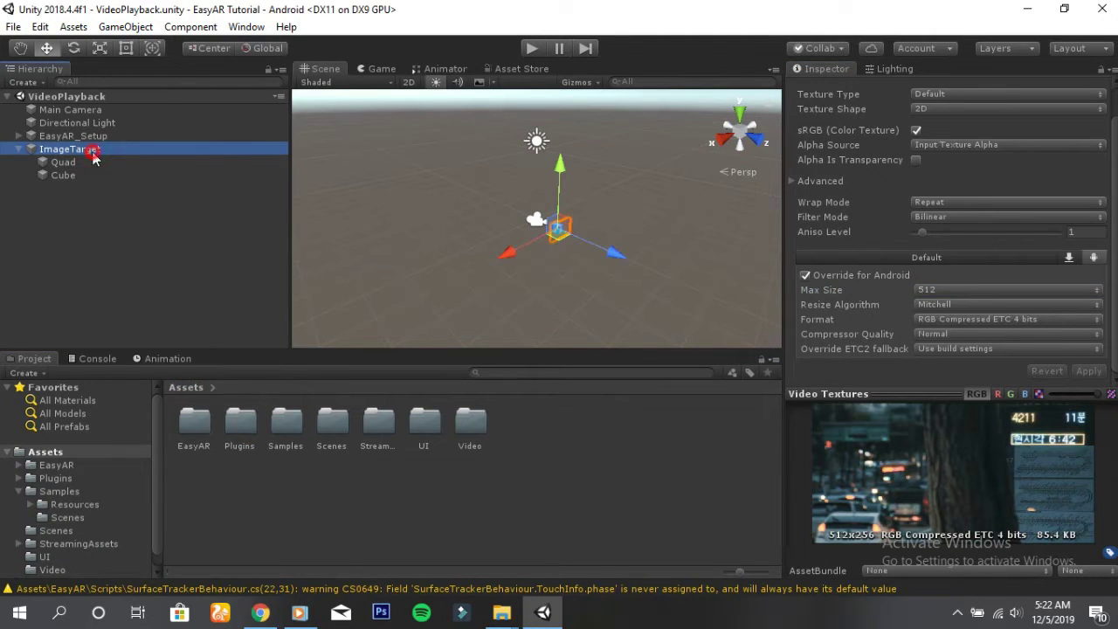
# View ImageTarget from the back, frame it, and delete its Cube child.
pyautogui.click(720, 141)
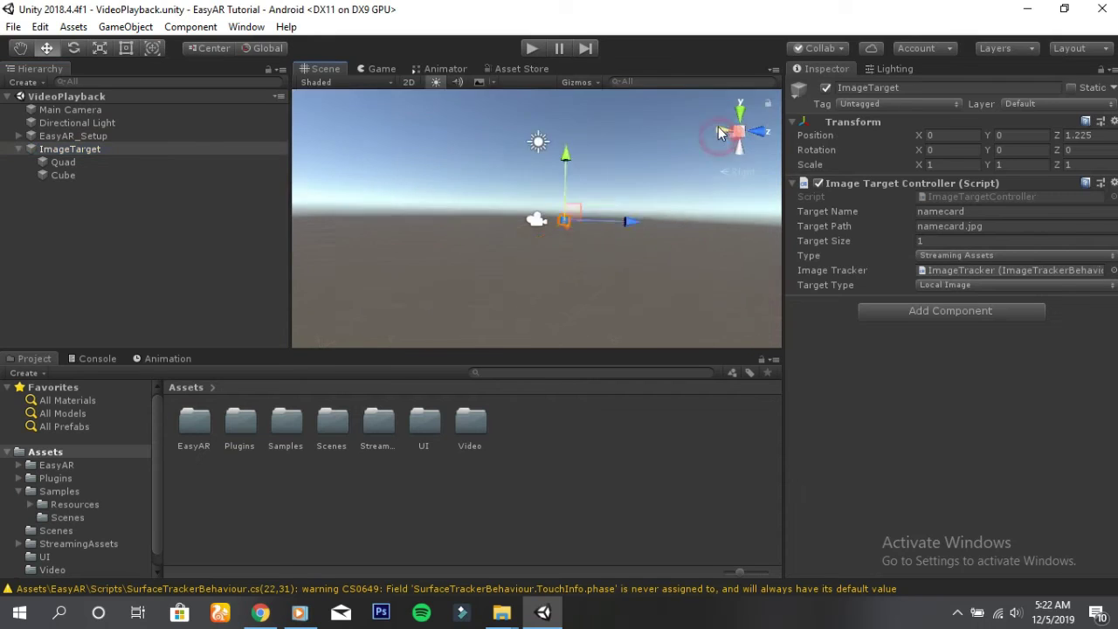
pyautogui.press('f')
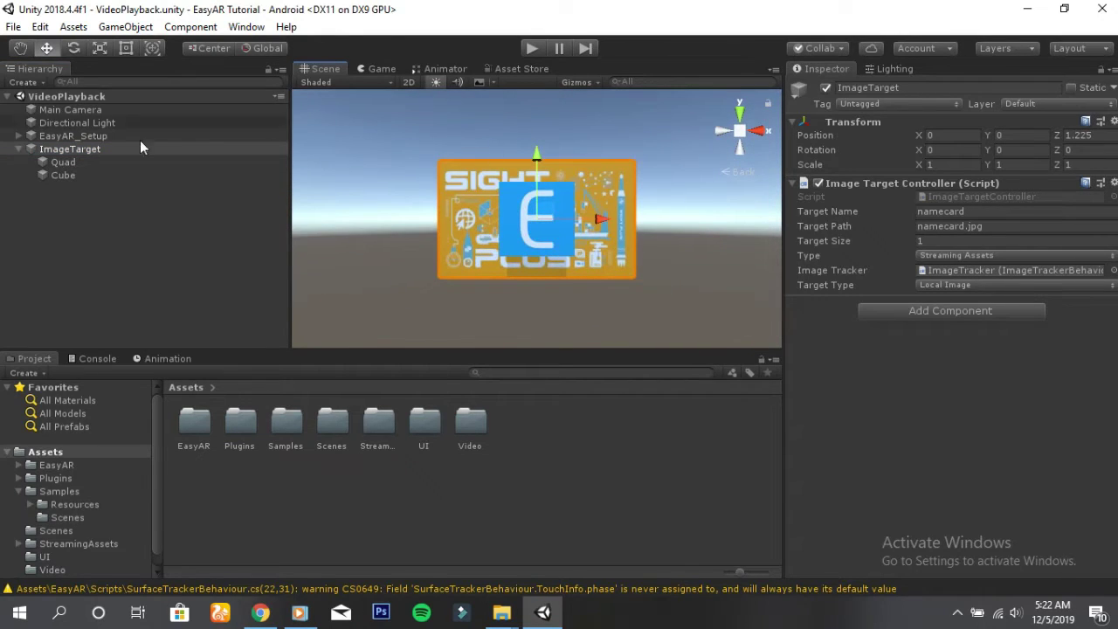
pyautogui.rightClick(56, 174)
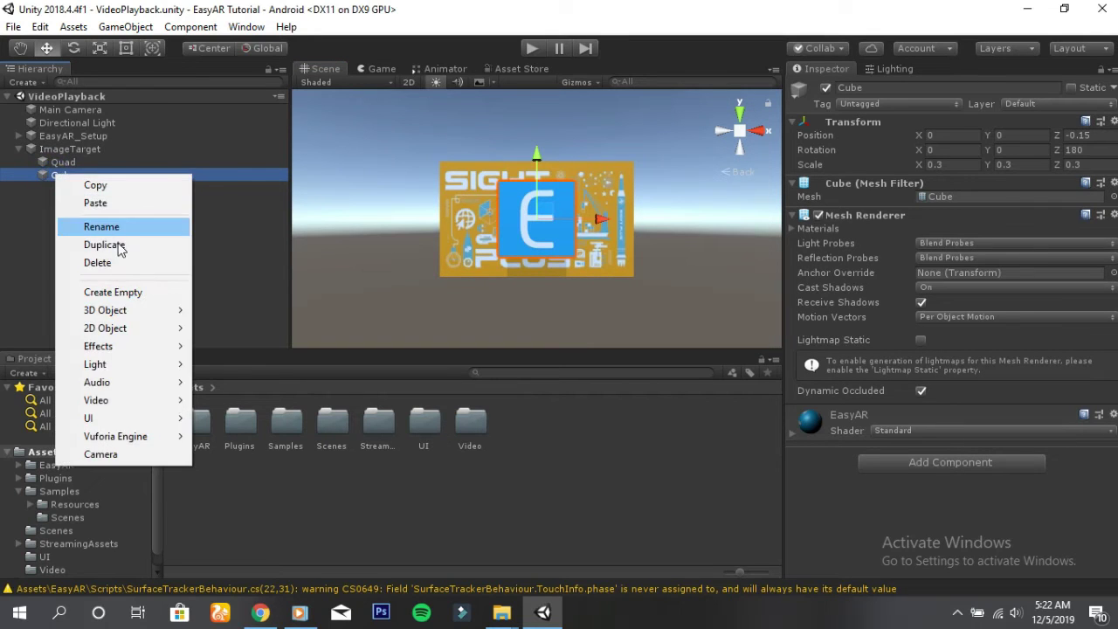
pyautogui.click(118, 263)
pyautogui.click(68, 163)
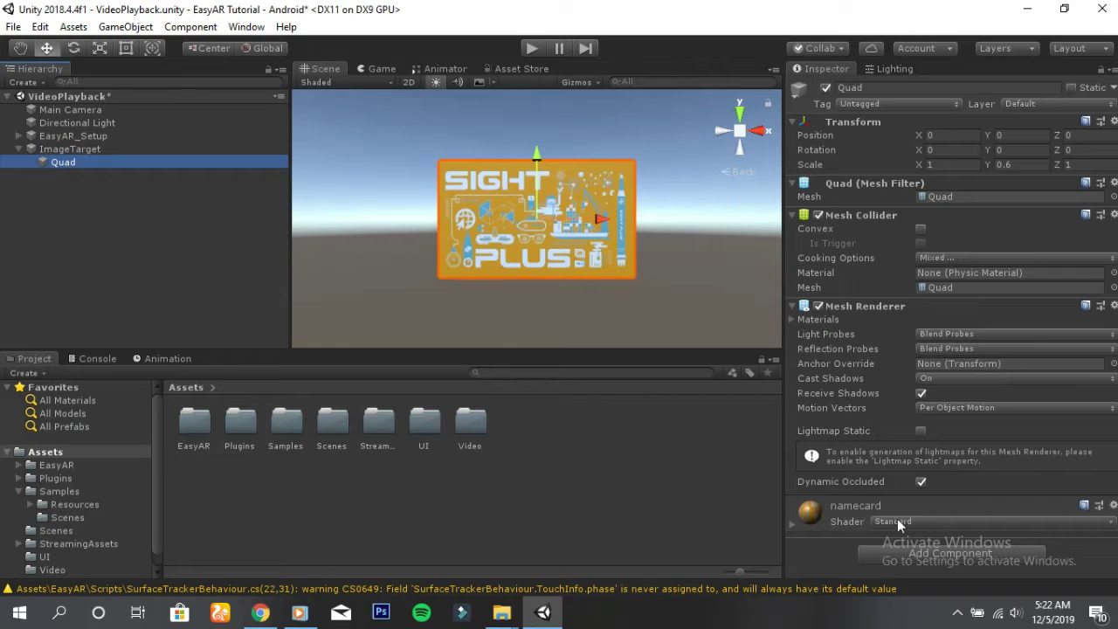
# Apply Video Textures to the Quad and switch its material shader to Mobile/Bumped Diffuse.
pyautogui.doubleClick(467, 424)
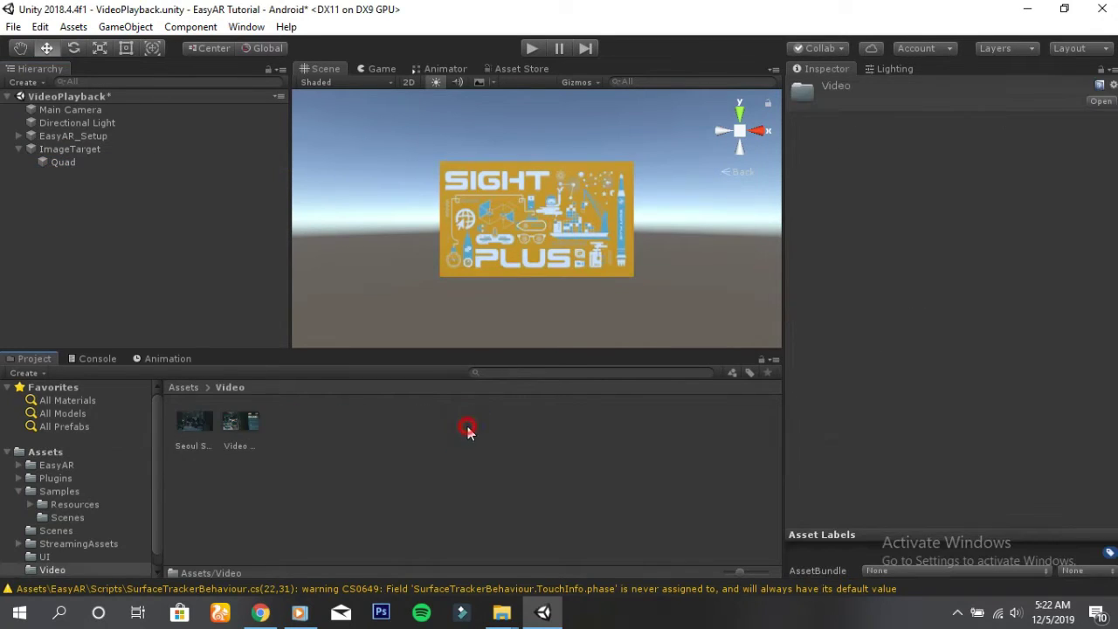
pyautogui.click(70, 162)
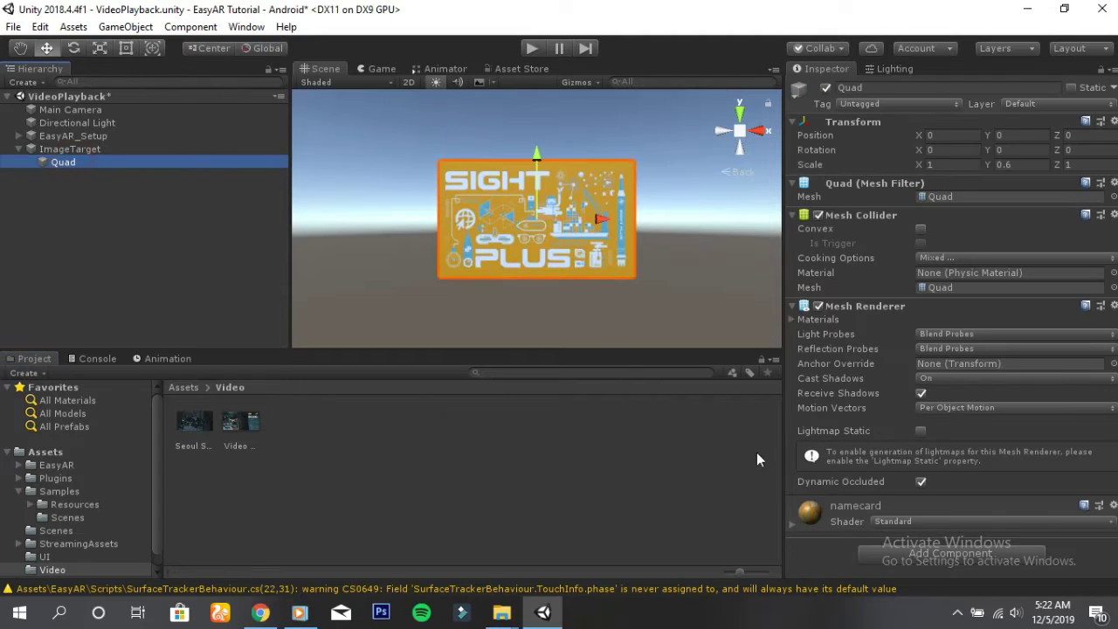
pyautogui.moveTo(244, 434); pyautogui.dragTo(961, 560)
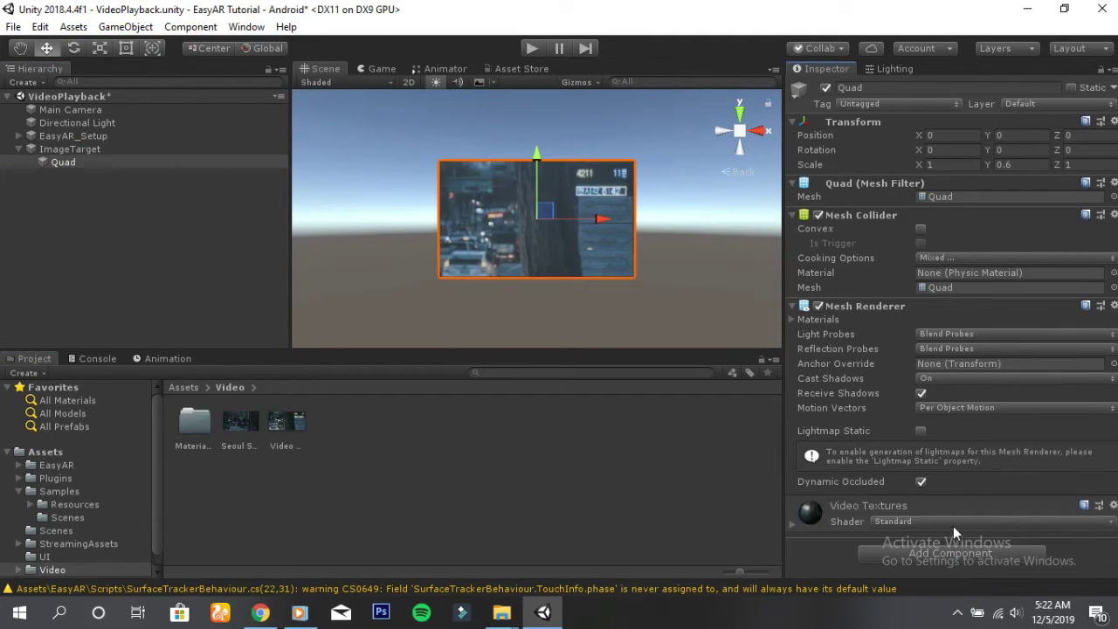
pyautogui.click(953, 522)
pyautogui.moveTo(938, 342)
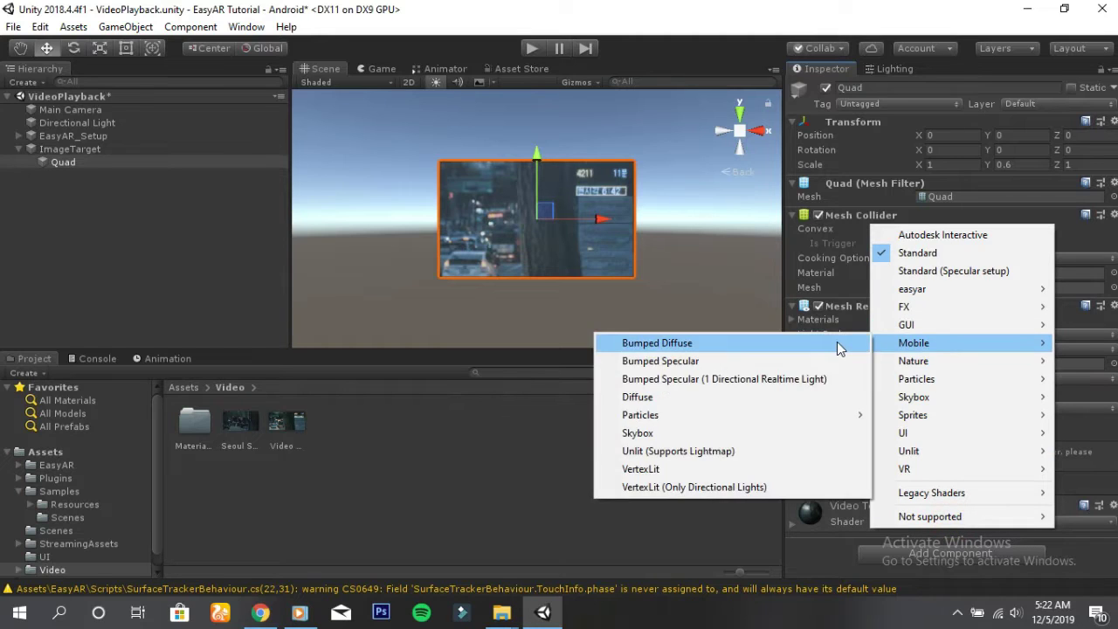
pyautogui.click(837, 343)
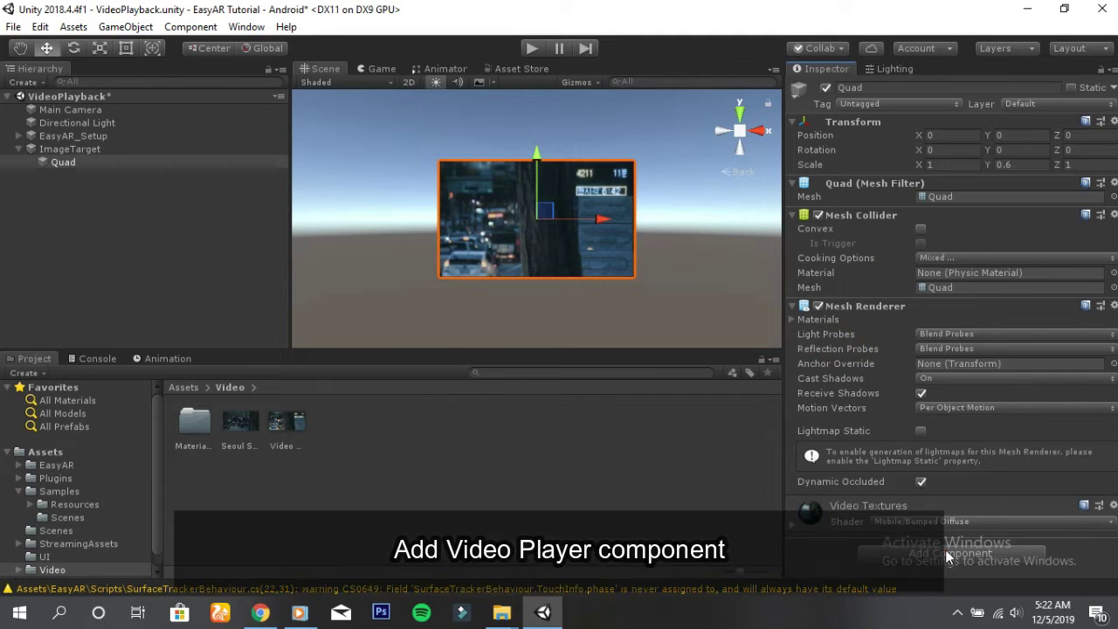
# Add a Video Player using the Seoul Street View Videos clip, Play On Awake off, Loop on.
pyautogui.click(949, 554)
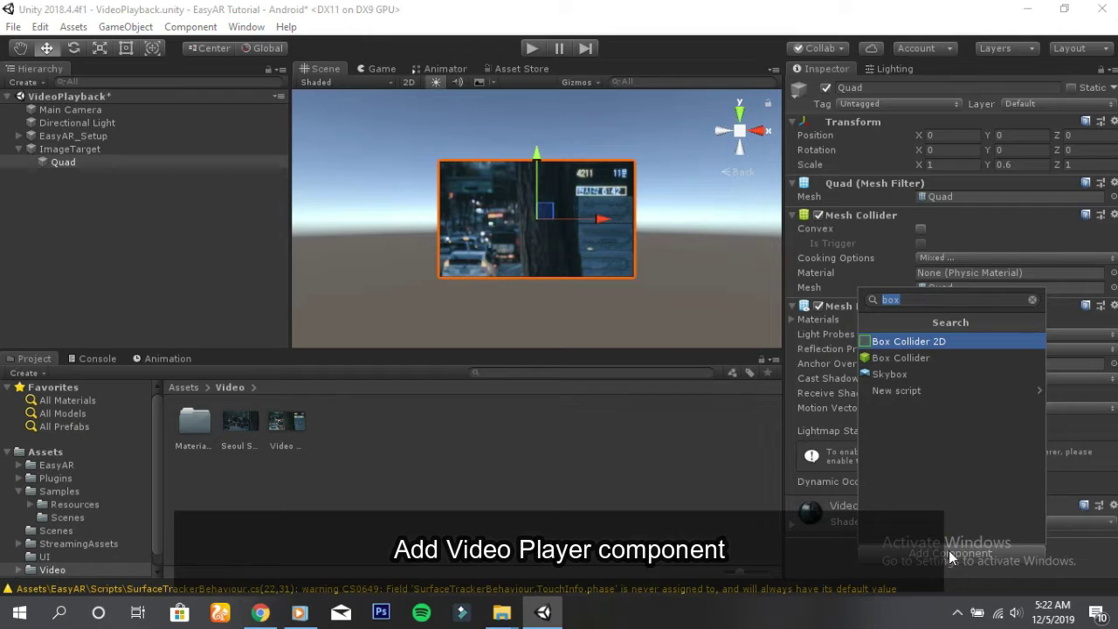
pyautogui.write('vie')
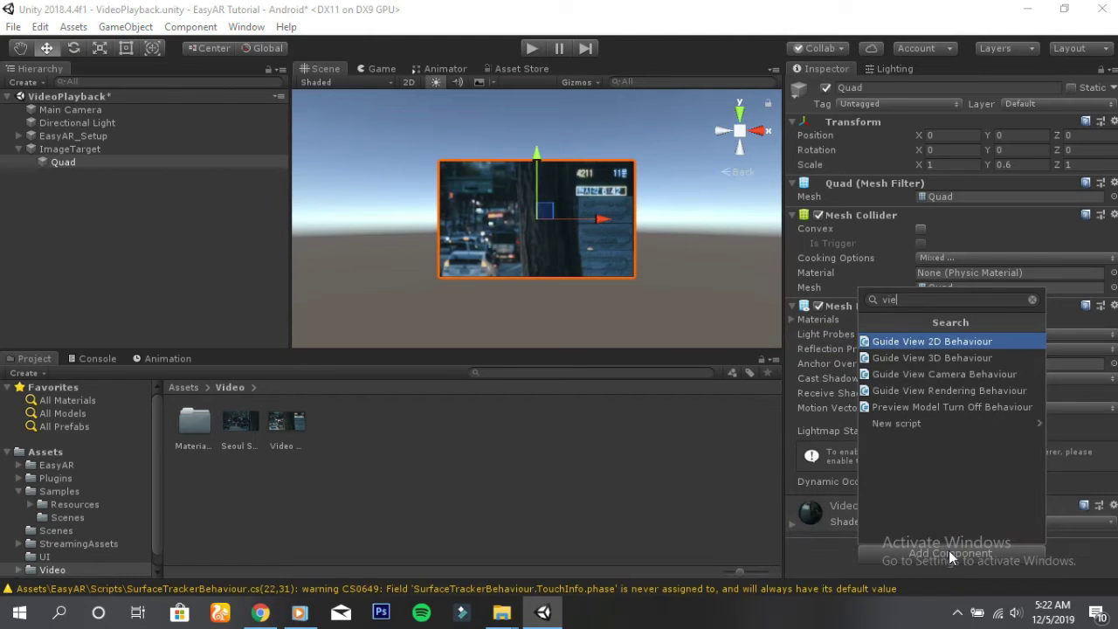
pyautogui.press('BackSpace')
pyautogui.write('de')
pyautogui.press('Down')
pyautogui.press('Return')
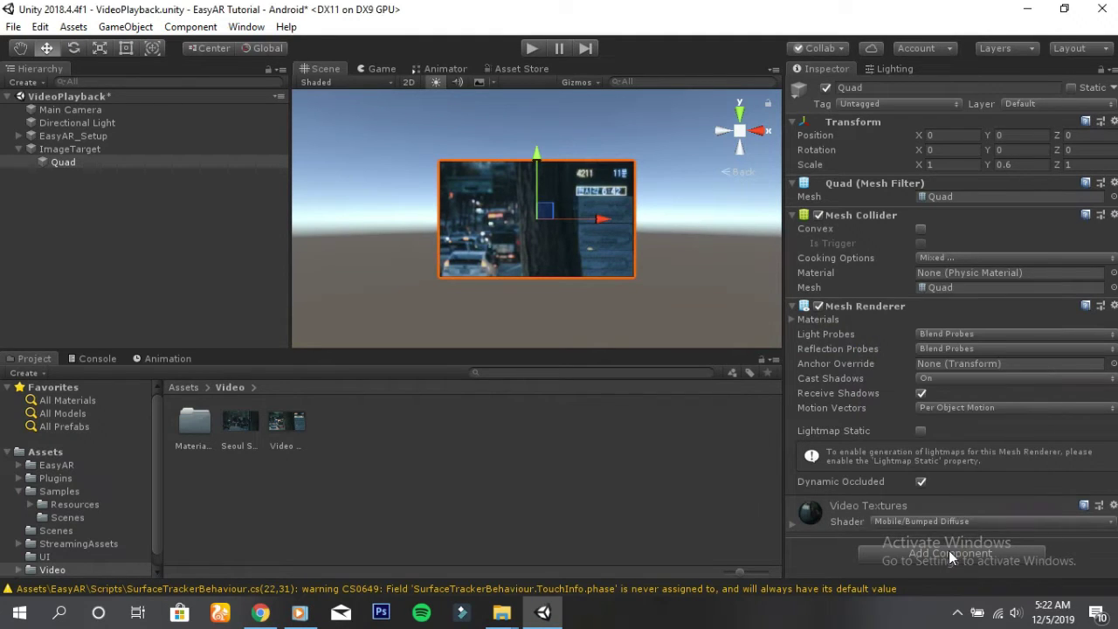
pyautogui.scroll(-5, 963, 500)
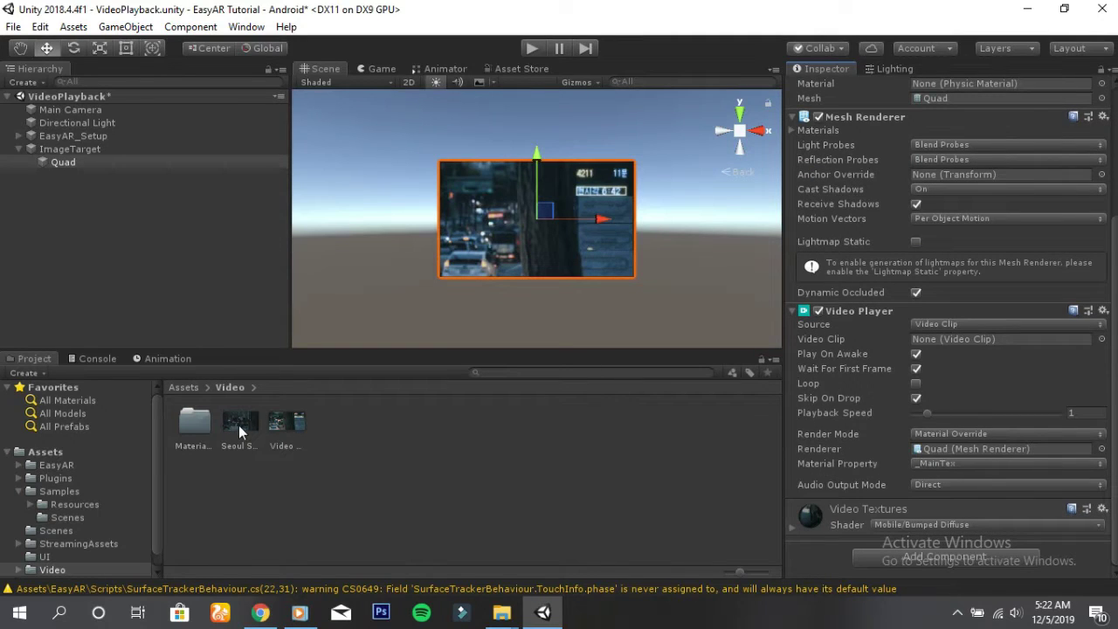
pyautogui.moveTo(241, 421); pyautogui.dragTo(942, 346)
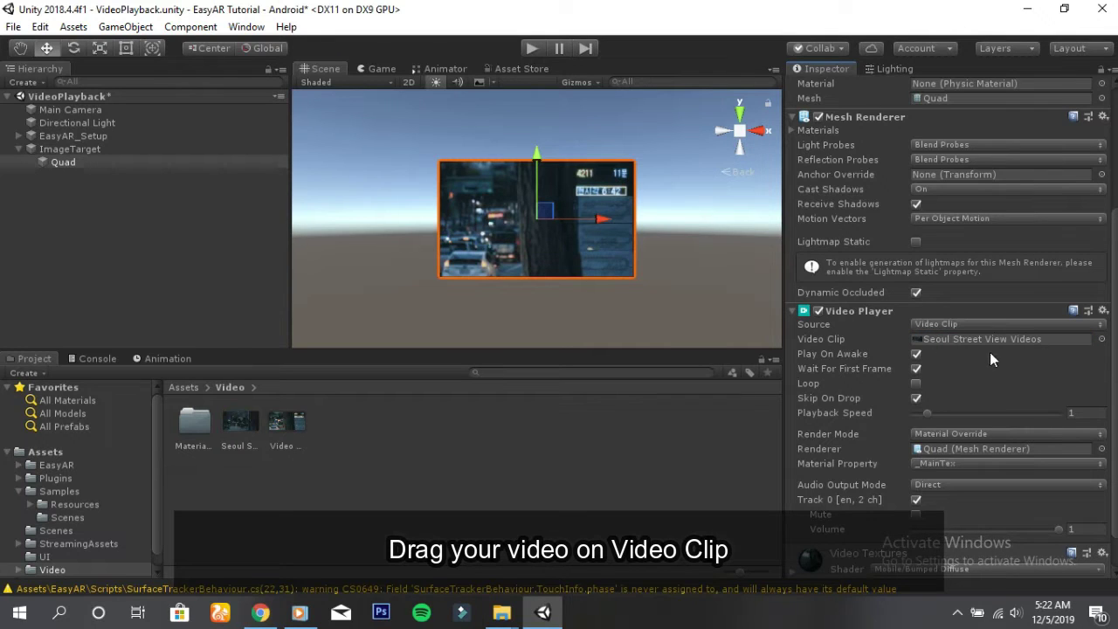
pyautogui.click(916, 353)
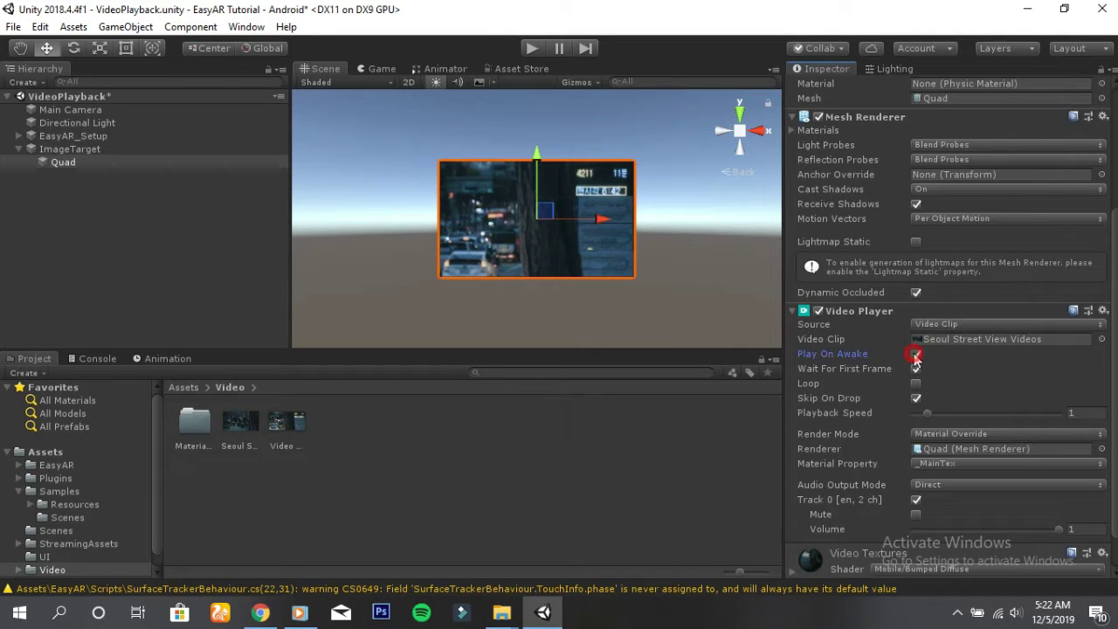
pyautogui.scroll(-2, 967, 412)
pyautogui.click(915, 339)
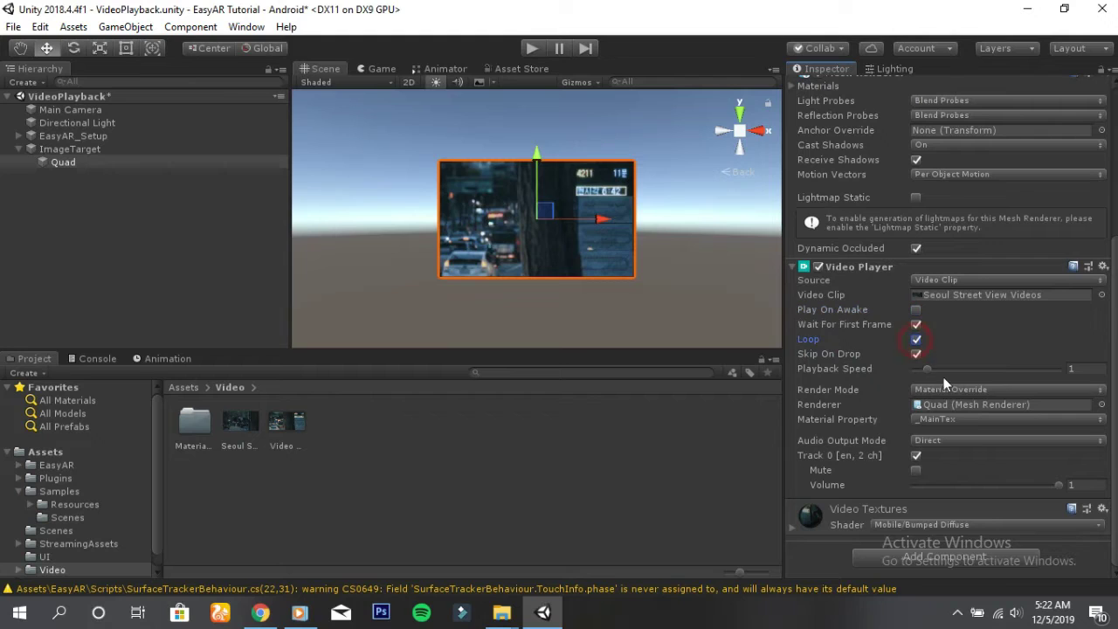
# Add an Audio Source component to the Quad.
pyautogui.click(926, 559)
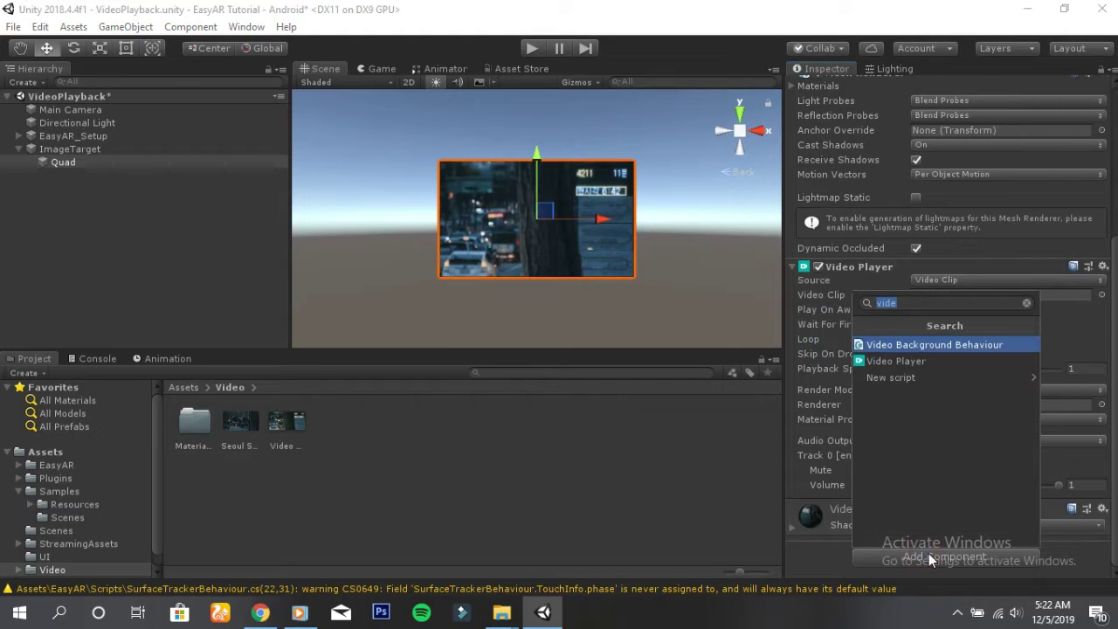
pyautogui.write('audio')
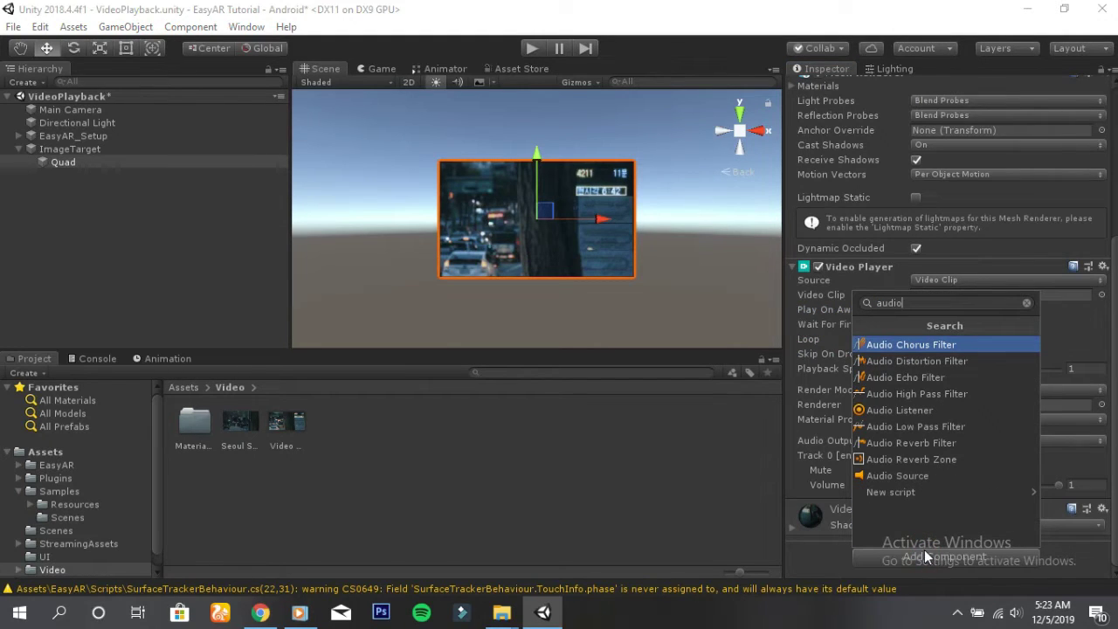
pyautogui.click(900, 480)
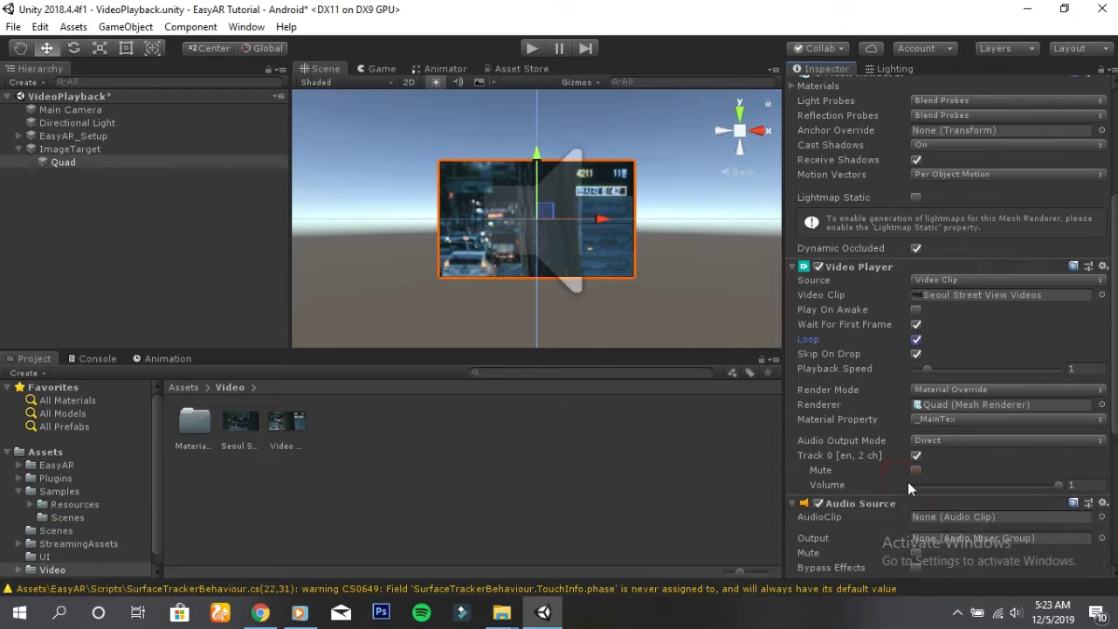
# Set the Video Player's Audio Output Mode to Audio Source and link the Quad's Audio Source.
pyautogui.scroll(-5, 912, 483)
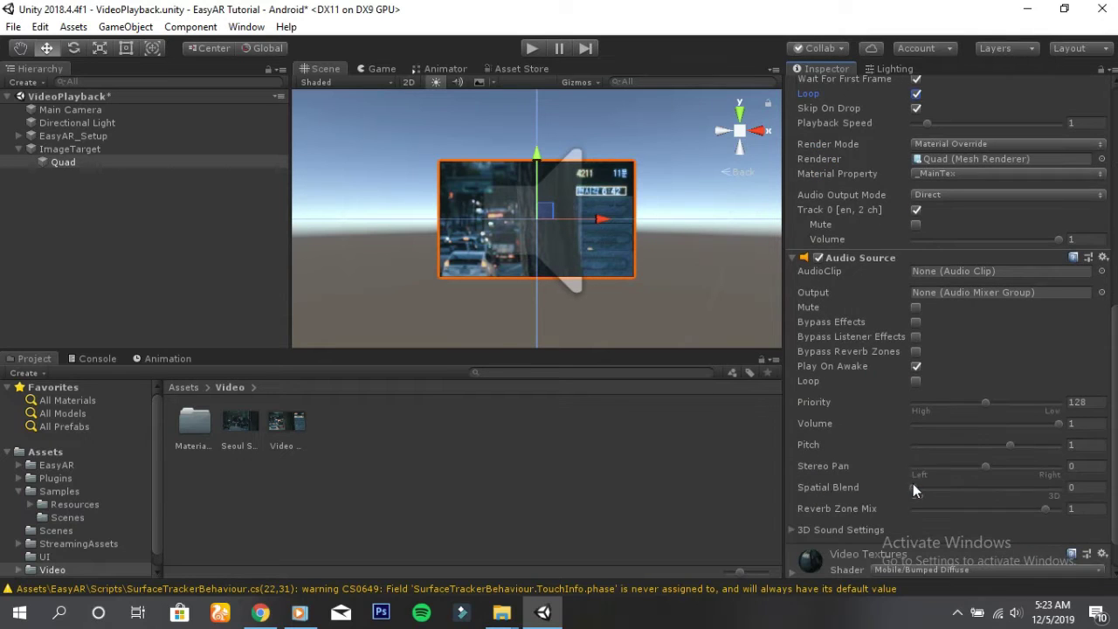
pyautogui.click(929, 194)
pyautogui.click(938, 230)
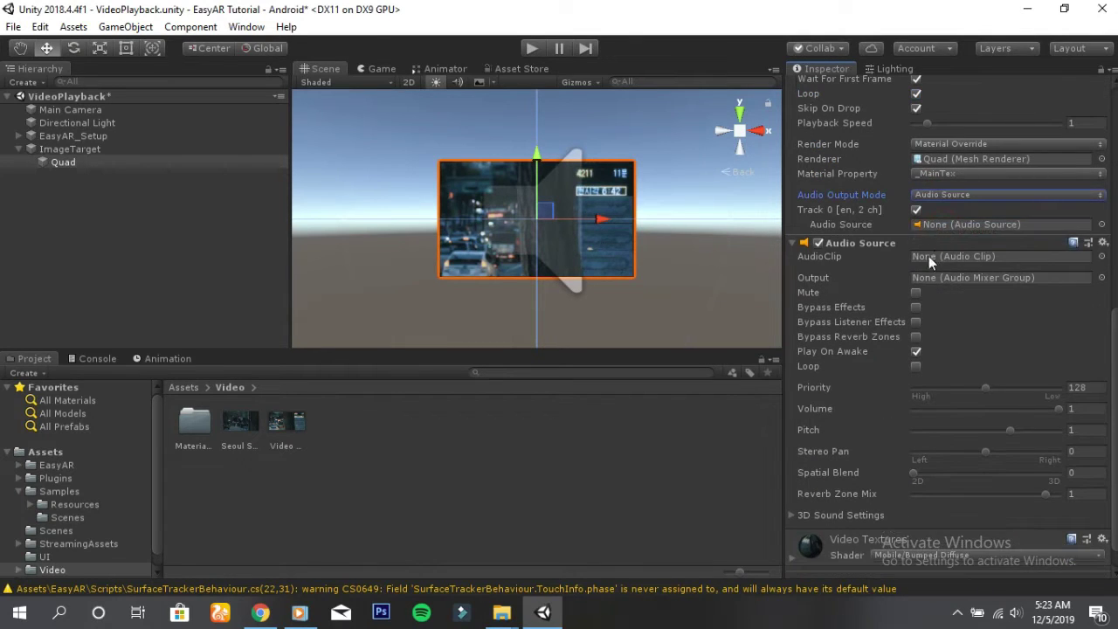
pyautogui.moveTo(860, 245); pyautogui.dragTo(968, 225)
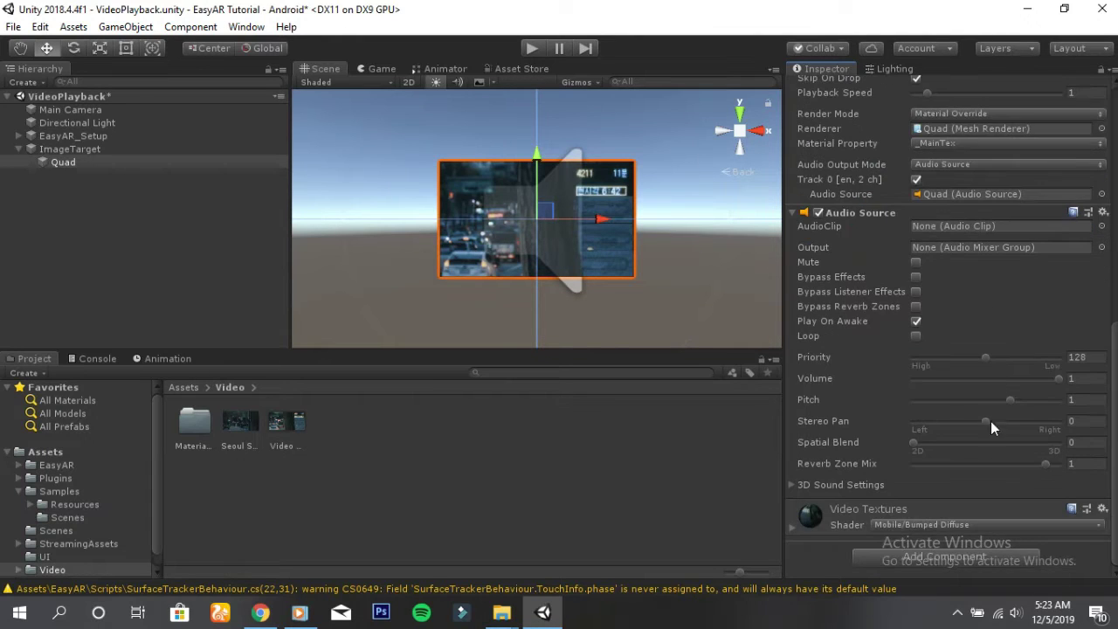
pyautogui.scroll(5, 991, 422)
pyautogui.scroll(2, 990, 439)
pyautogui.scroll(2, 990, 438)
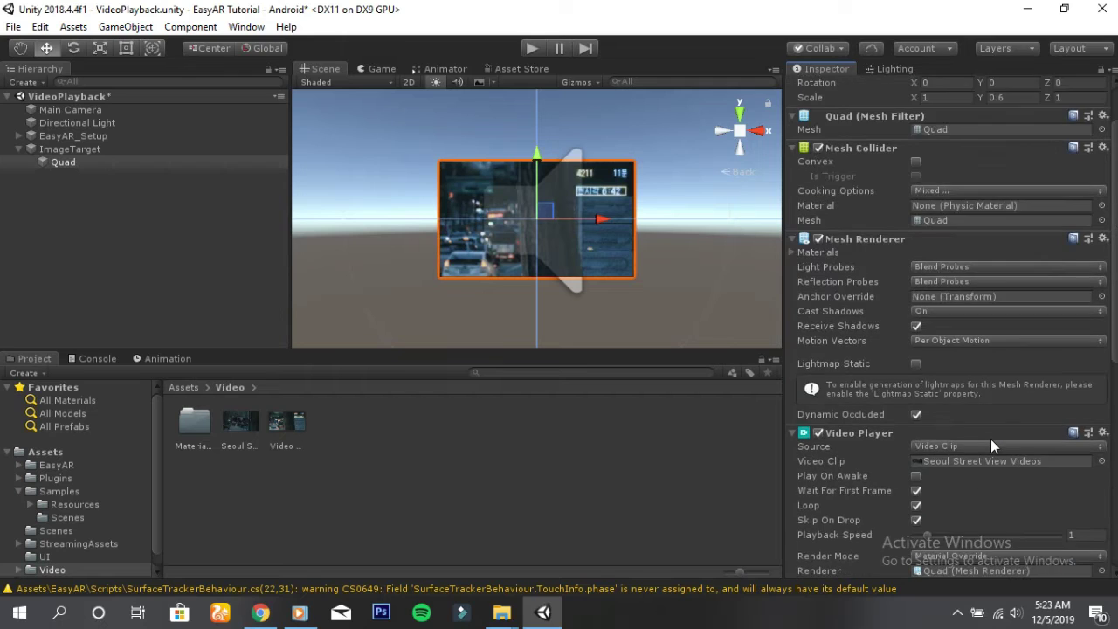
pyautogui.scroll(2, 991, 438)
pyautogui.scroll(-2, 993, 433)
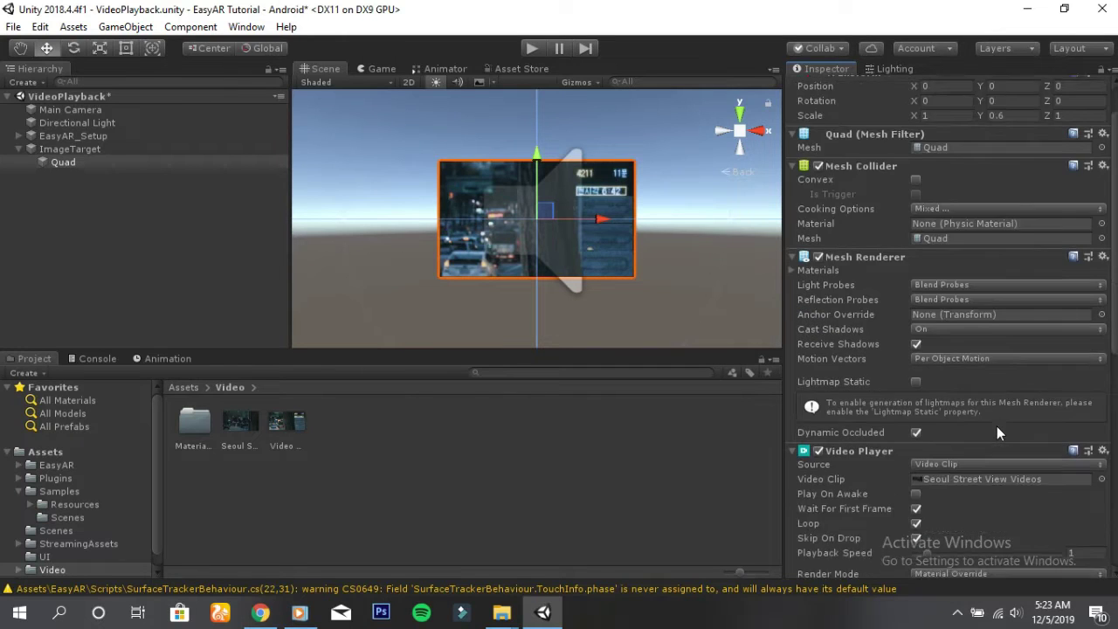
pyautogui.scroll(-3, 997, 426)
pyautogui.scroll(-3, 997, 426)
pyautogui.scroll(-4, 997, 427)
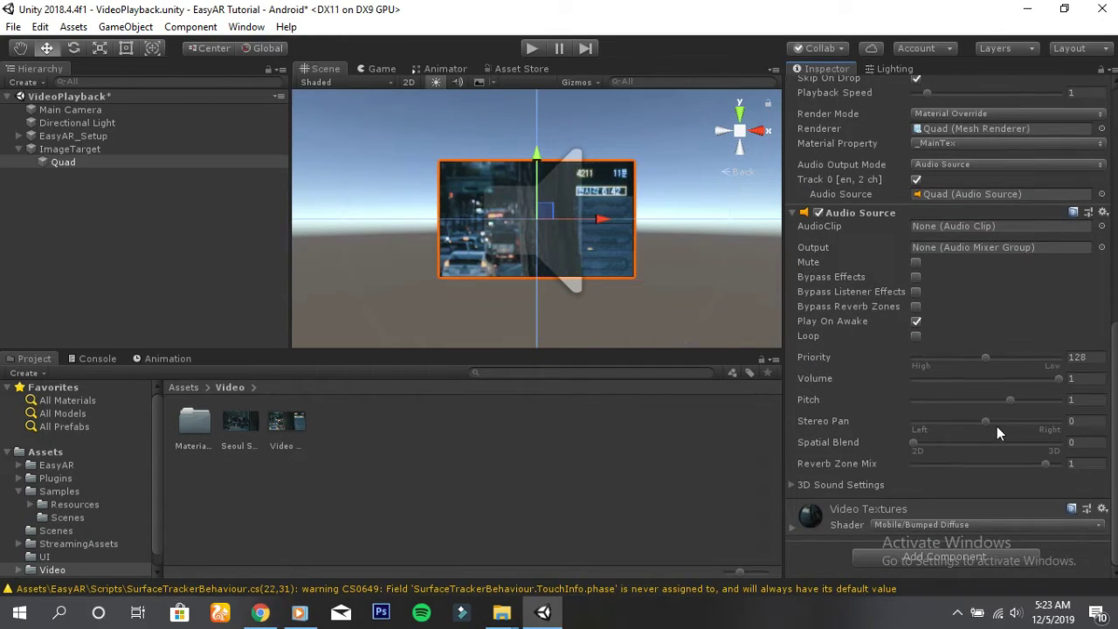
pyautogui.click(469, 491)
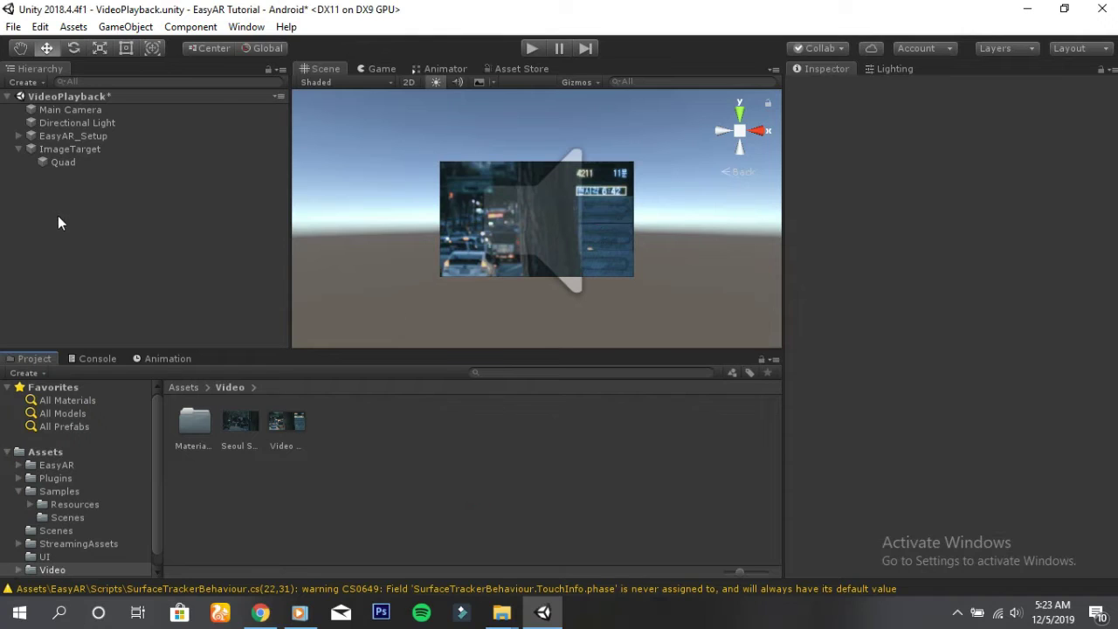
# Open Assets/StreamingAssets and drag mymarker.jpg into it from the Tutorial Asset folder.
pyautogui.click(18, 149)
pyautogui.click(184, 387)
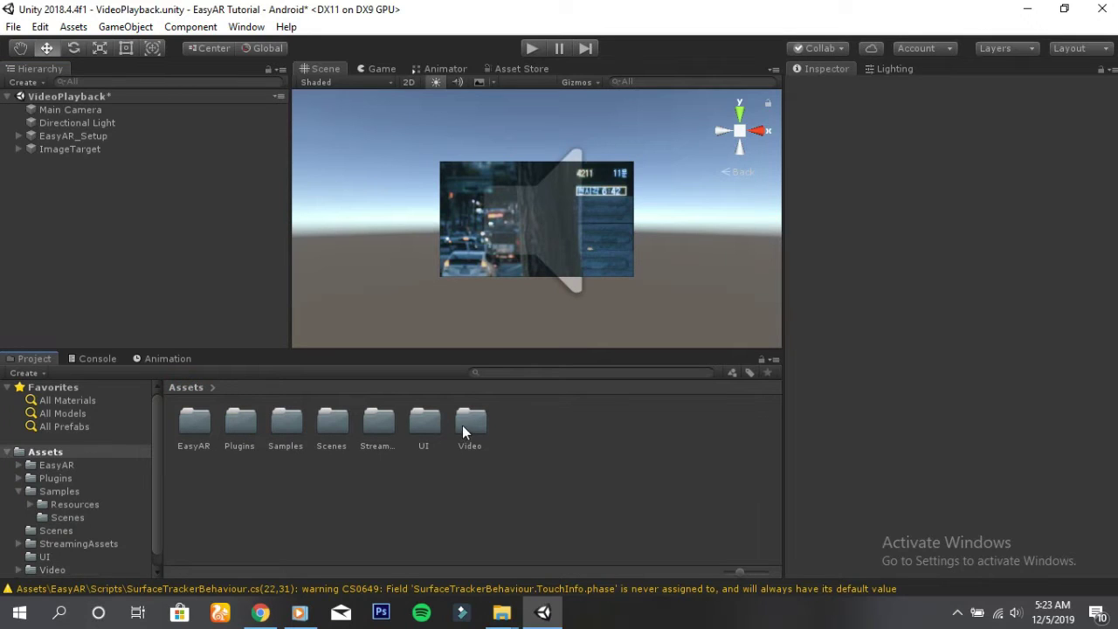
pyautogui.moveTo(737, 575); pyautogui.dragTo(726, 573)
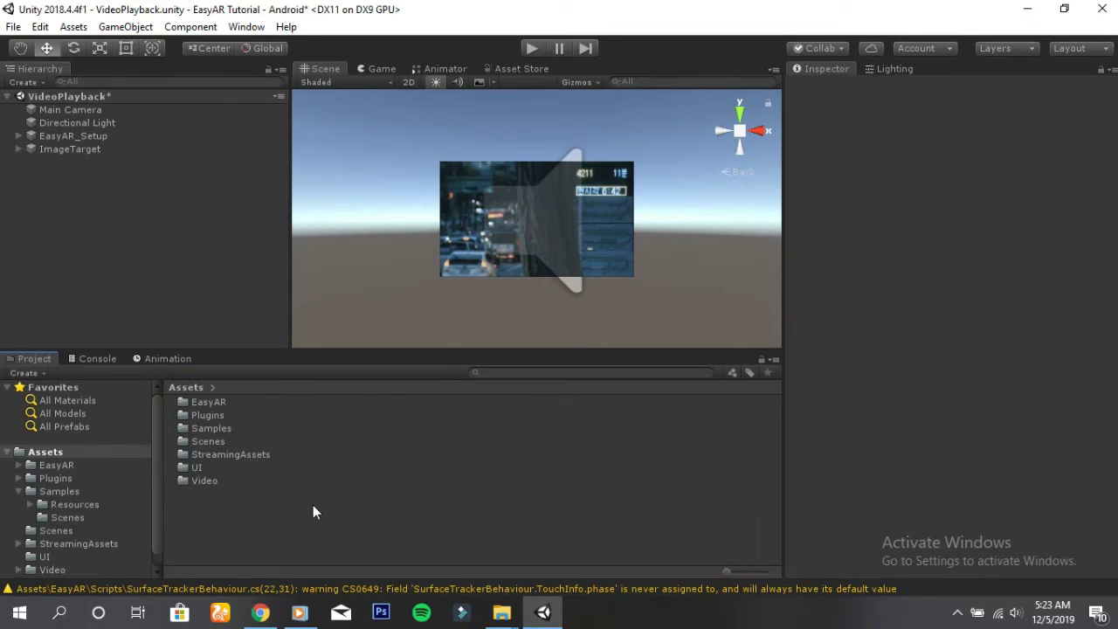
pyautogui.click(233, 455)
pyautogui.doubleClick(236, 456)
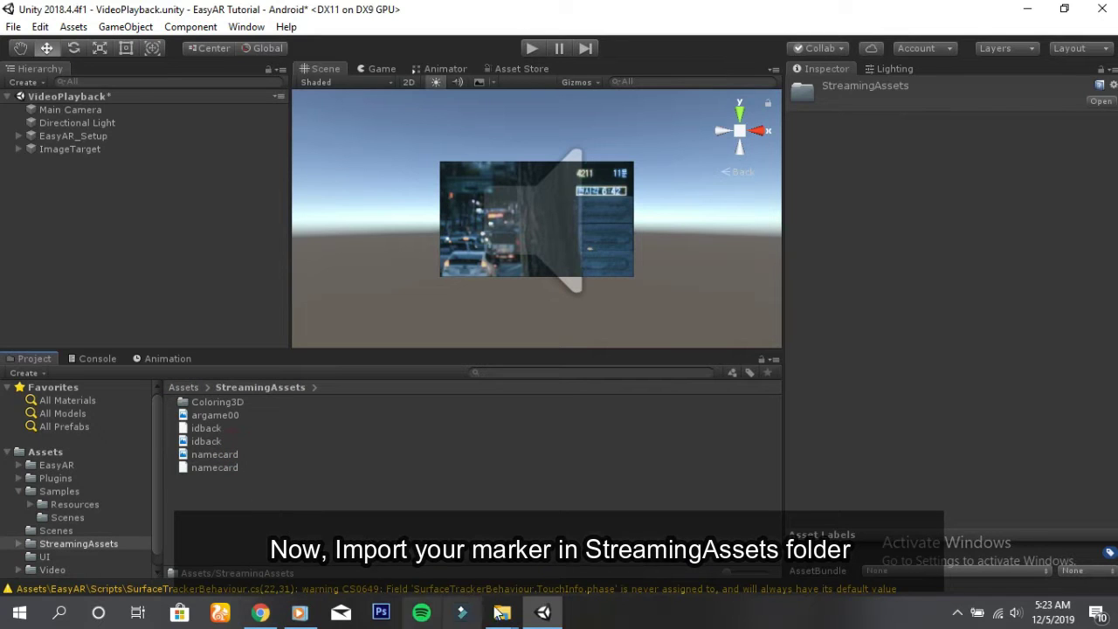
pyautogui.click(502, 612)
pyautogui.click(432, 546)
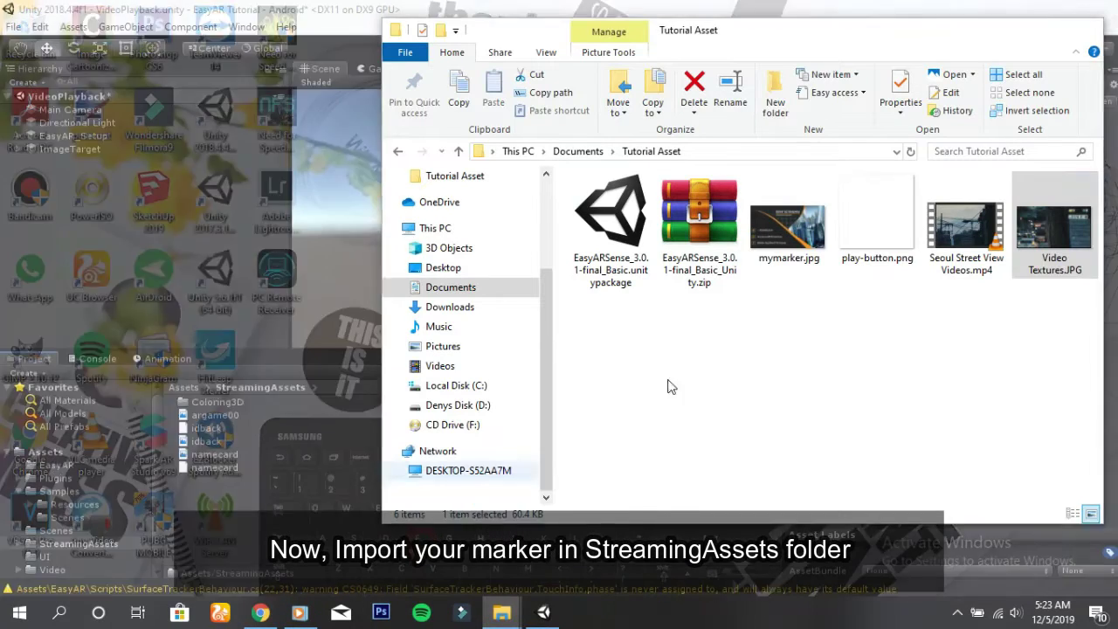
pyautogui.click(797, 232)
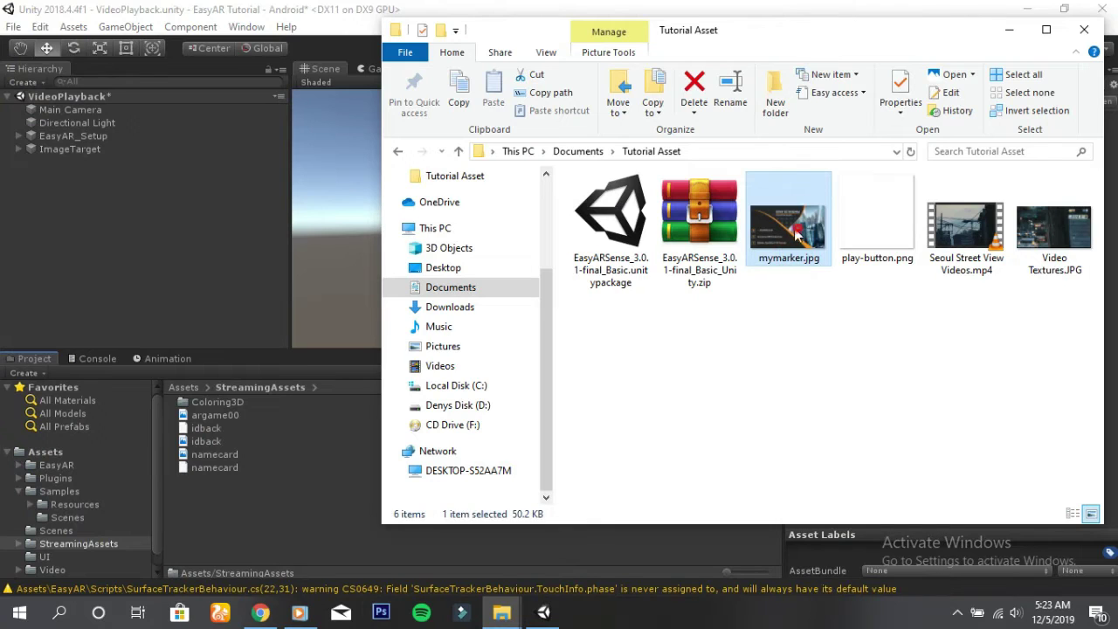
pyautogui.moveTo(796, 231); pyautogui.dragTo(261, 507)
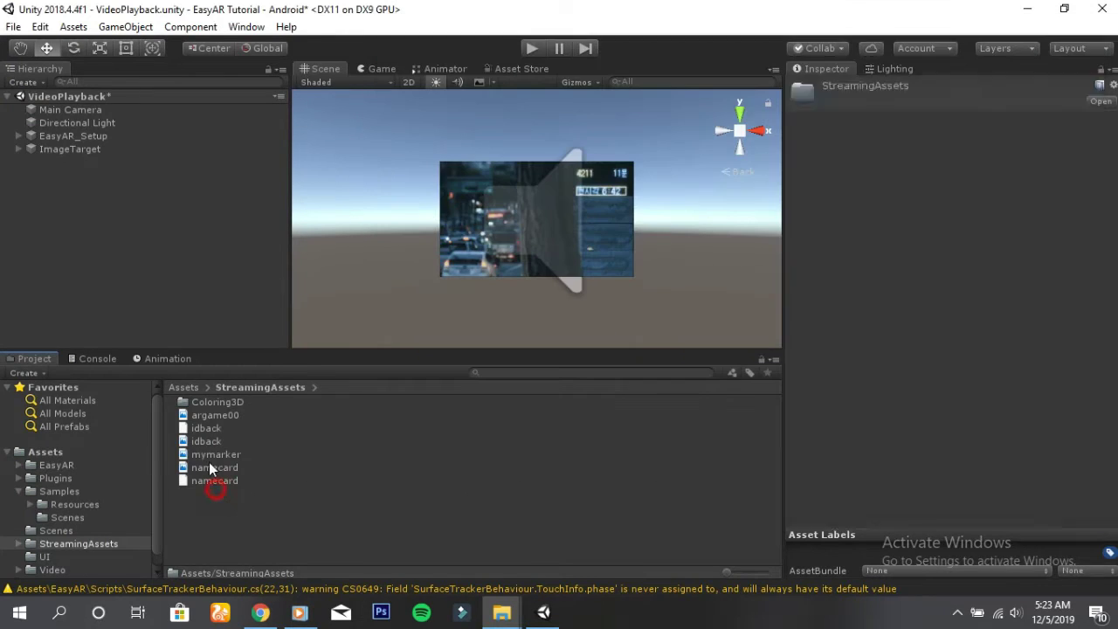
pyautogui.click(215, 454)
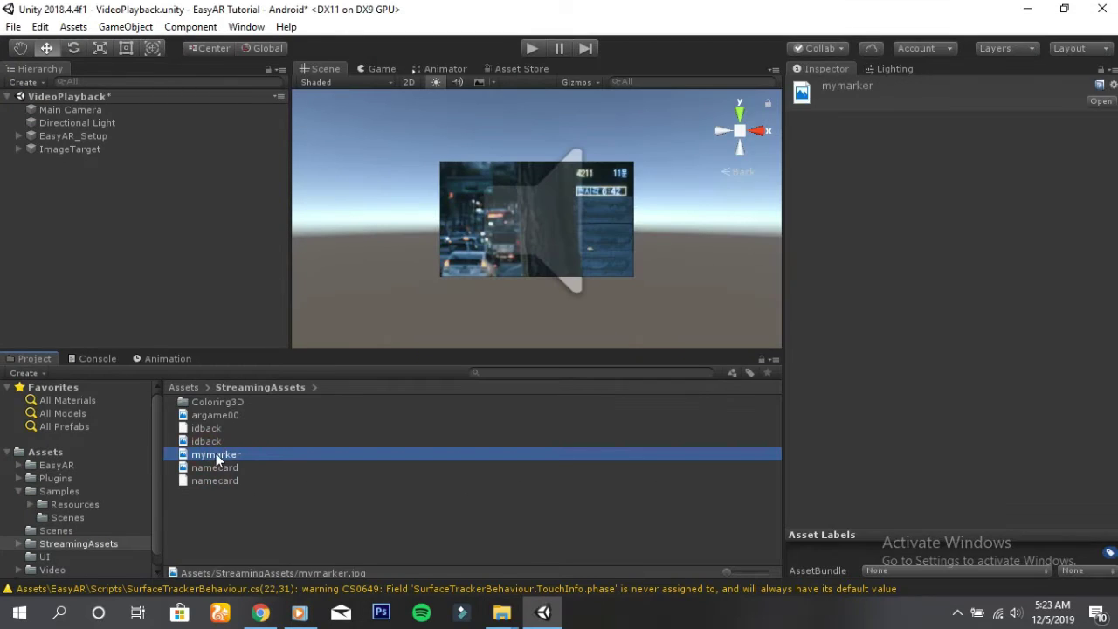
# Select ImageTarget, then copy the imported mymarker asset's name.
pyautogui.click(18, 136)
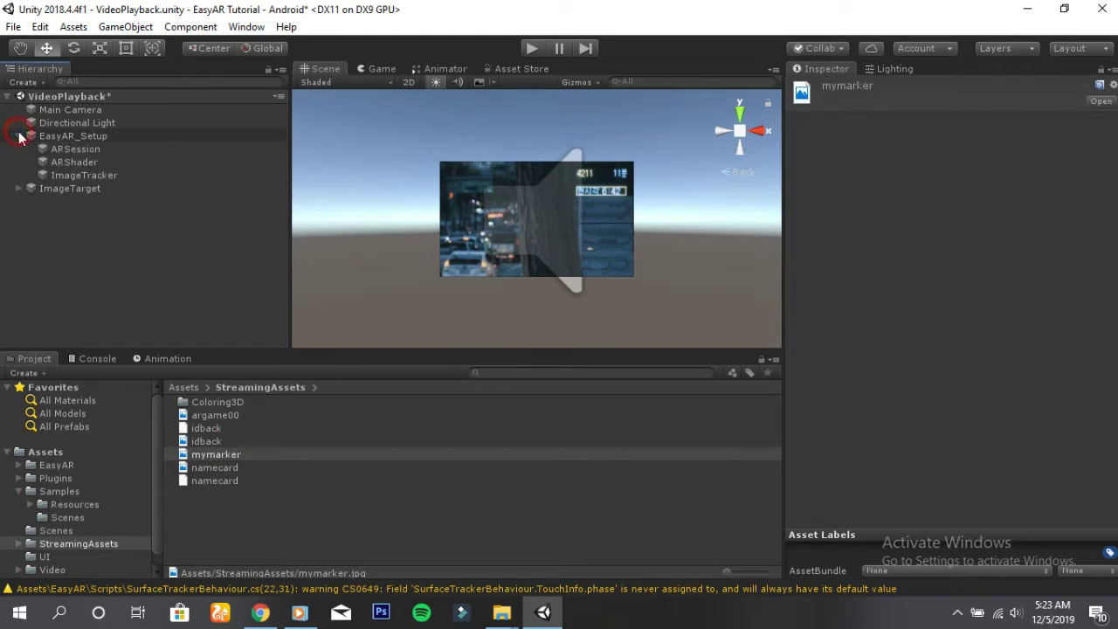
pyautogui.click(18, 188)
pyautogui.click(27, 189)
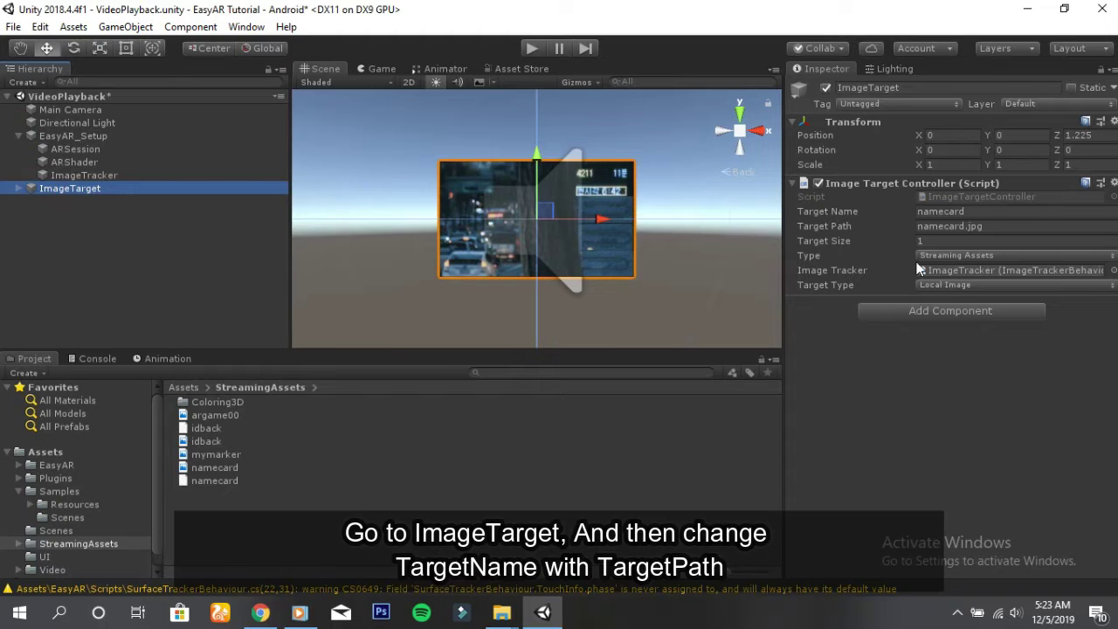
pyautogui.click(221, 455)
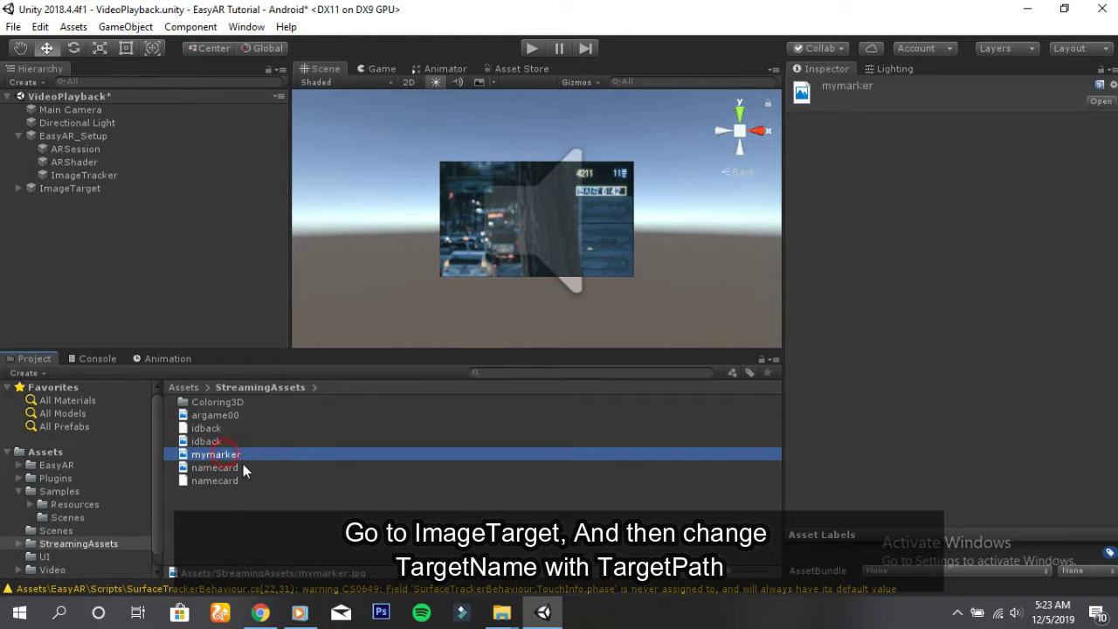
pyautogui.press('F2')
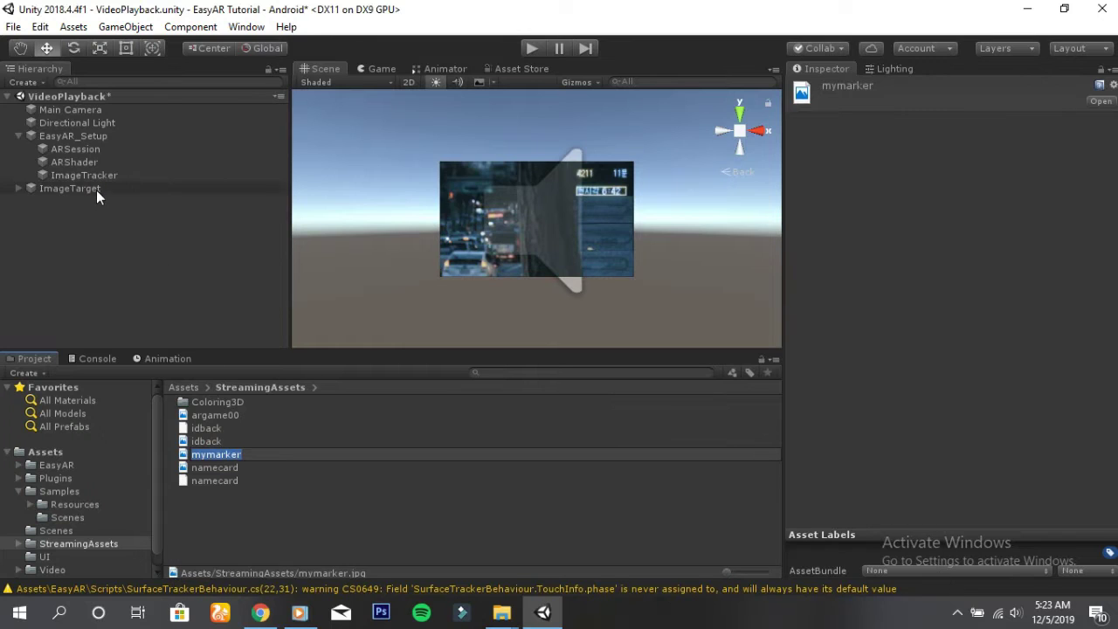
# Set ImageTarget's Target Name to mymarker and Target Path to mymarker.jpg.
pyautogui.click(96, 190)
pyautogui.click(961, 212)
pyautogui.hotkey('ctrl', 'v')
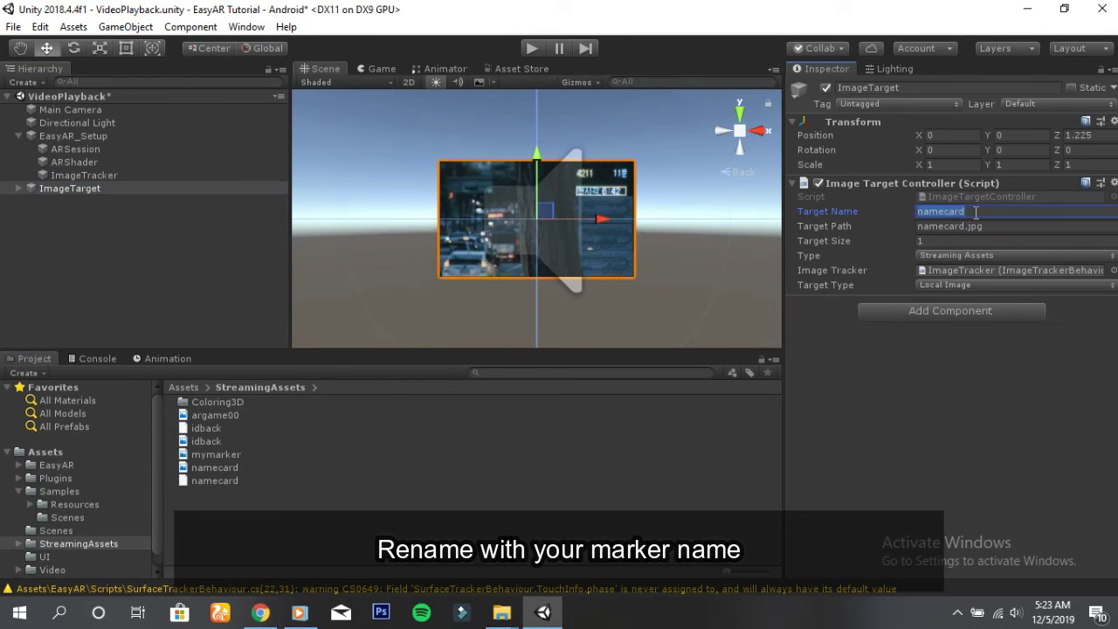
pyautogui.moveTo(965, 226); pyautogui.dragTo(915, 223)
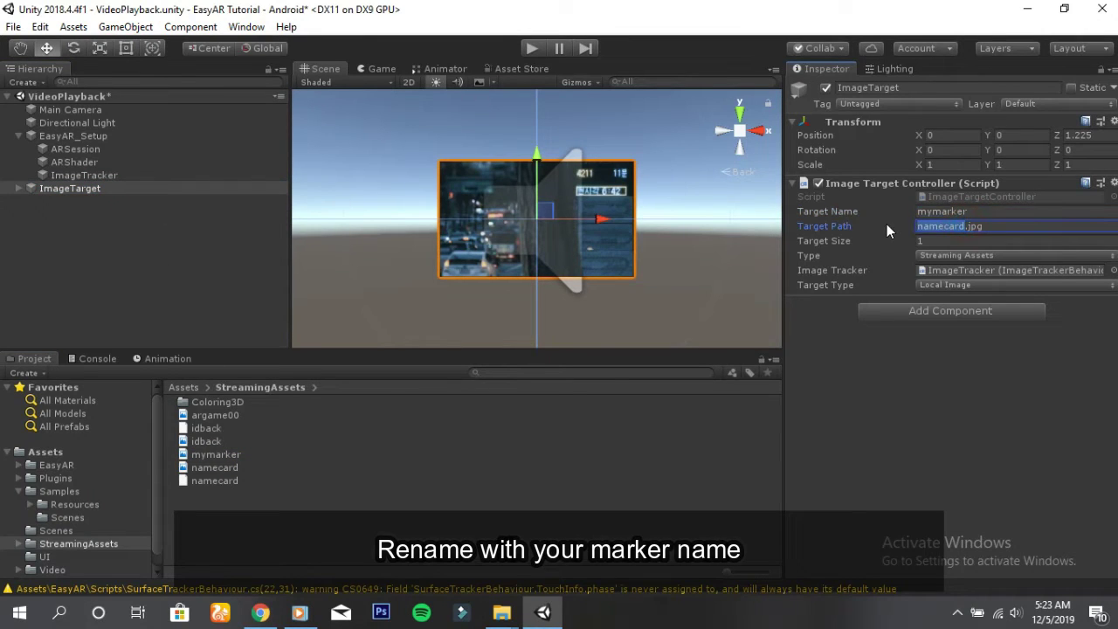
pyautogui.write('mymarker')
pyautogui.click(992, 365)
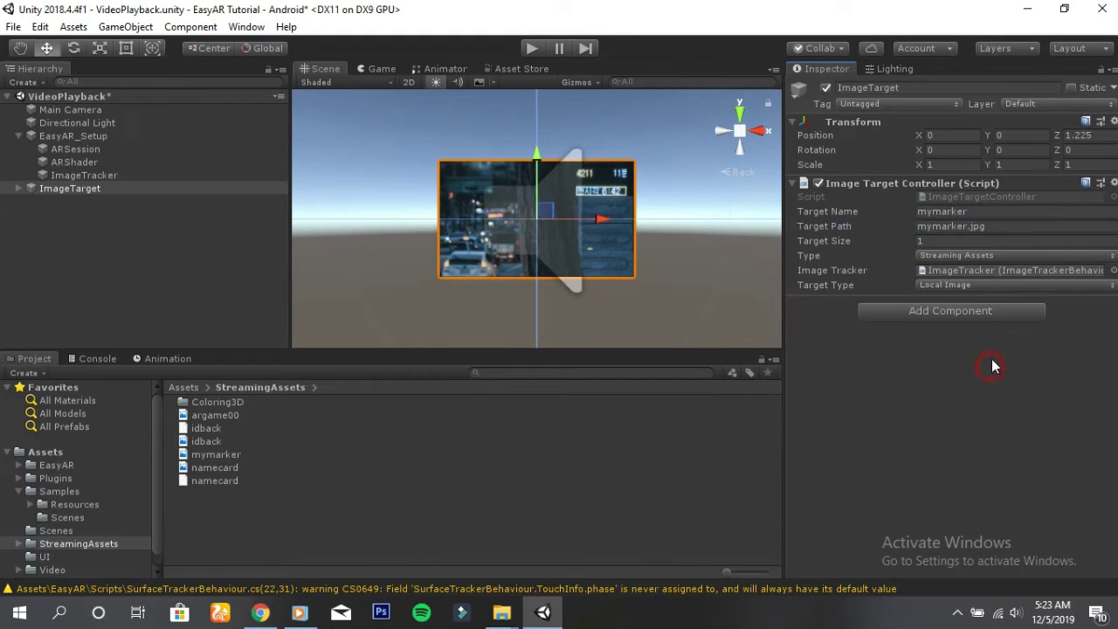
pyautogui.click(1011, 229)
pyautogui.click(1001, 343)
# Open the EasyAR Develop Center license list in Chrome.
pyautogui.click(260, 612)
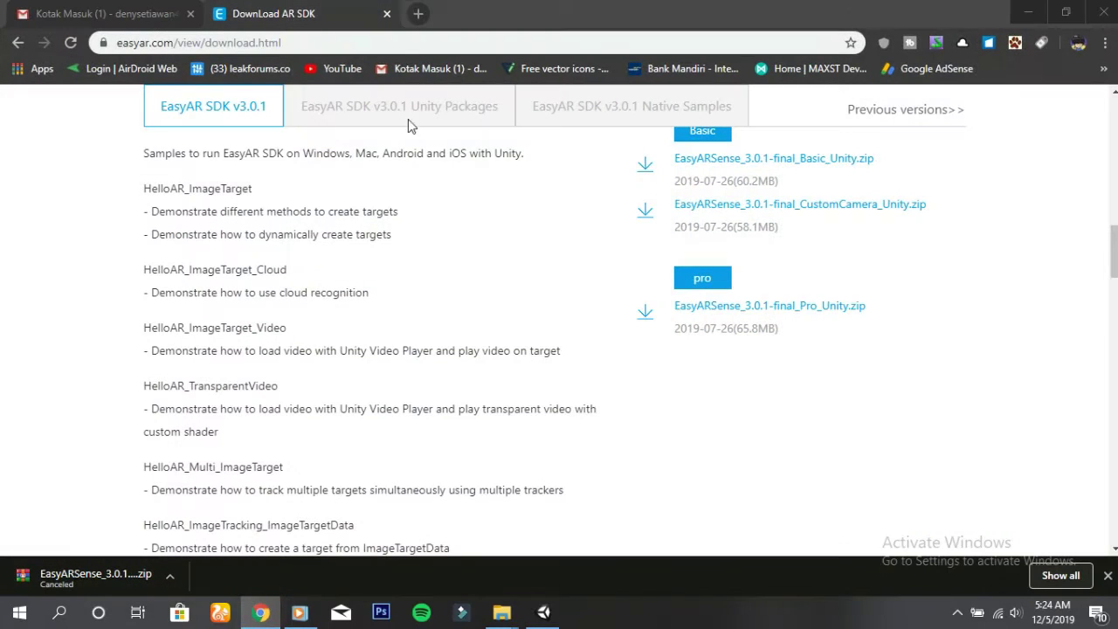
pyautogui.scroll(5, 655, 194)
pyautogui.scroll(10, 655, 194)
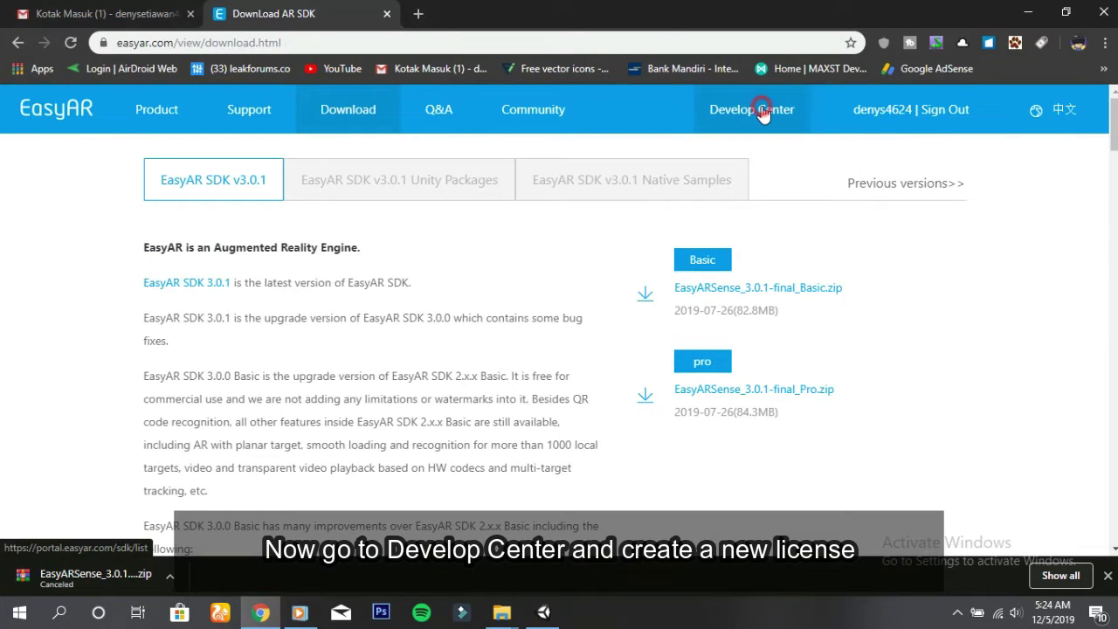
pyautogui.click(762, 112)
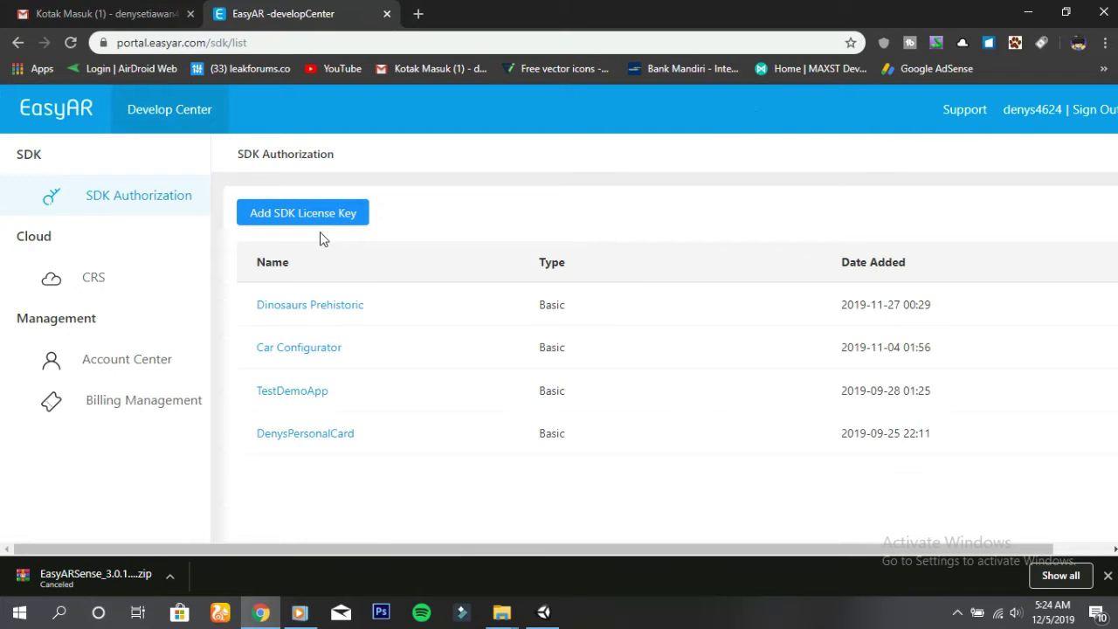
# Create an EasyAR SDK Basic license key for app Video Playback with its package name.
pyautogui.click(290, 211)
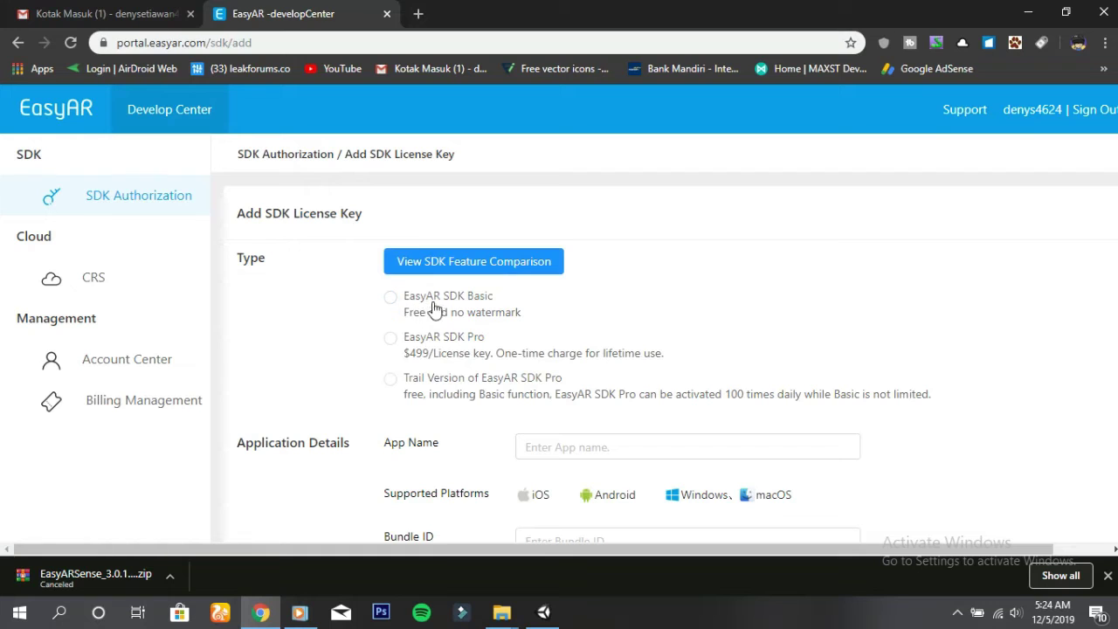
pyautogui.click(391, 298)
pyautogui.scroll(-1, 501, 340)
pyautogui.scroll(-1, 500, 341)
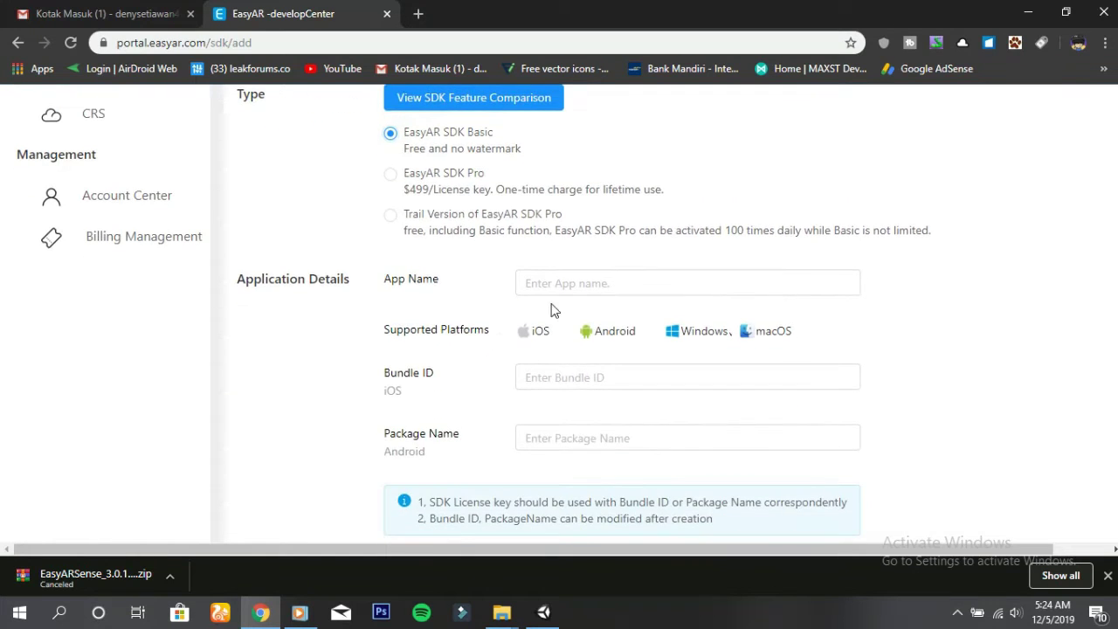
pyautogui.click(557, 289)
pyautogui.write('Video Playback')
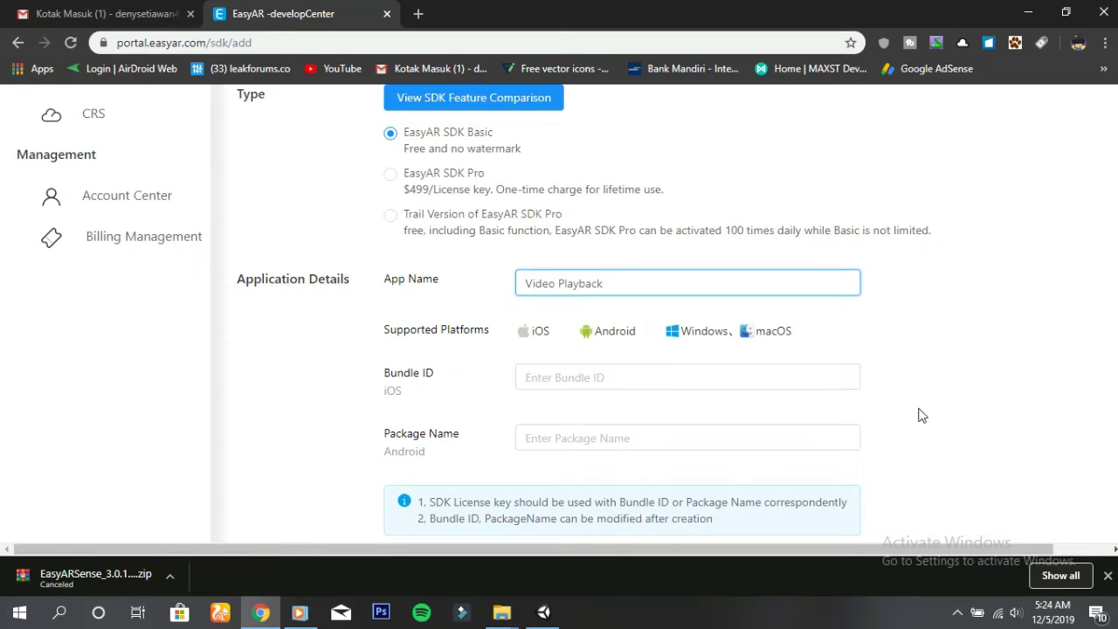
pyautogui.scroll(-1, 919, 409)
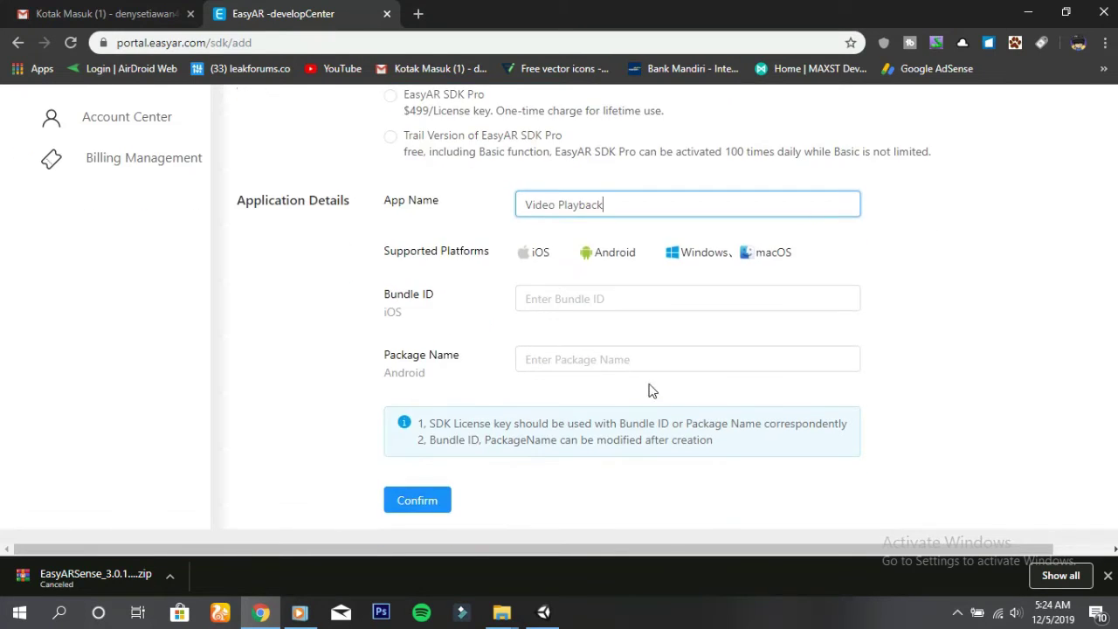
pyautogui.click(639, 361)
pyautogui.write('com.denysga')
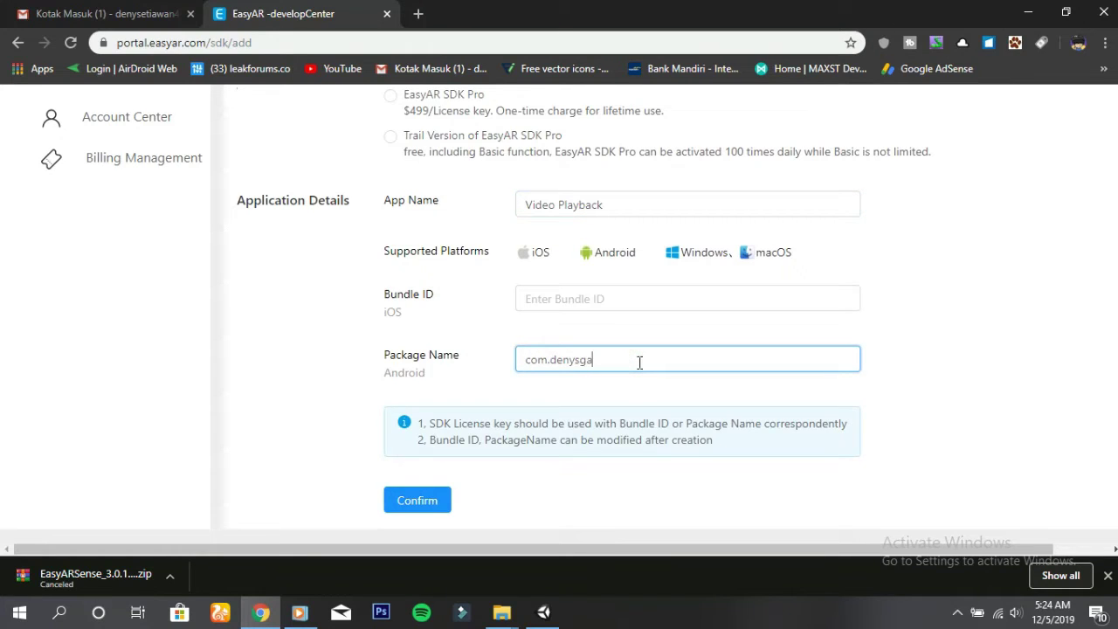
pyautogui.write('videoplayback')
pyautogui.click(420, 501)
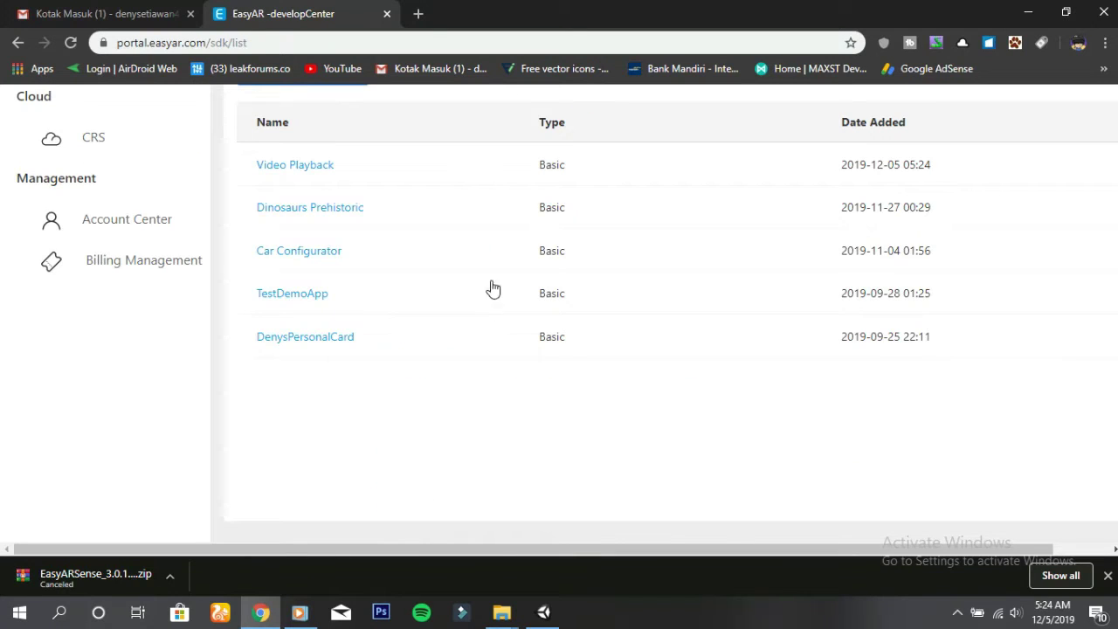
# Open the Video Playback license and copy its license key.
pyautogui.scroll(1, 381, 369)
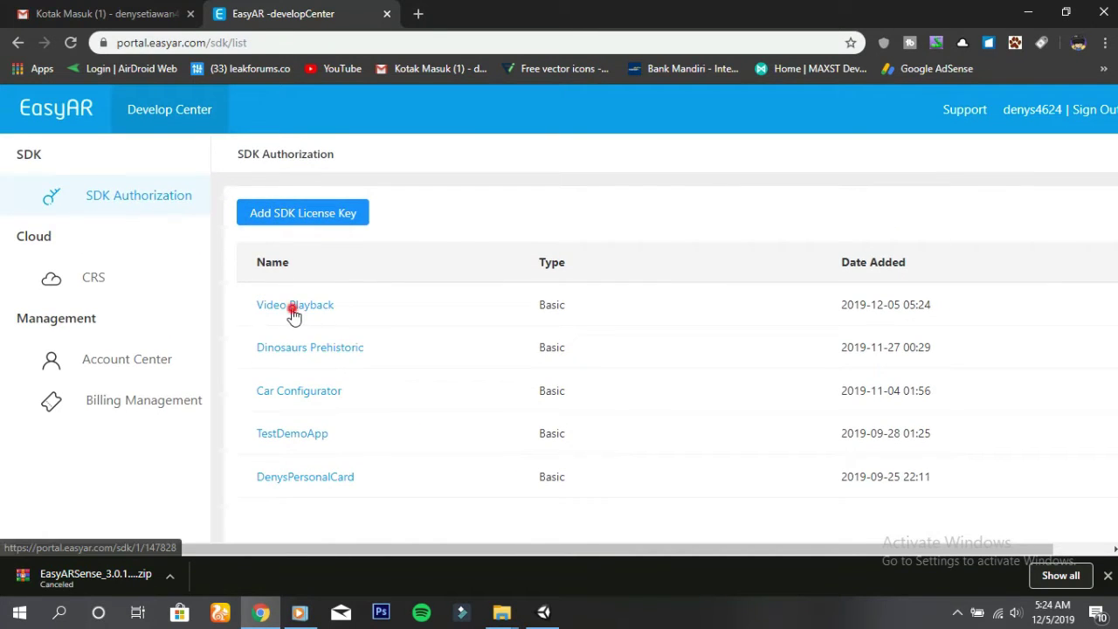
pyautogui.click(290, 308)
pyautogui.scroll(-1, 434, 341)
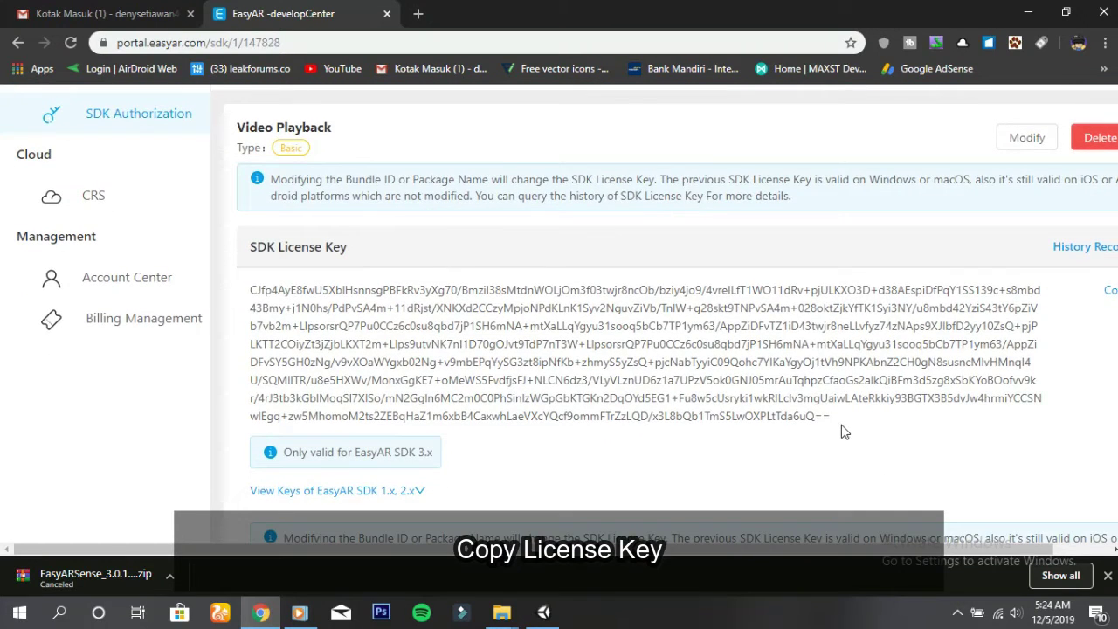
pyautogui.moveTo(831, 417); pyautogui.dragTo(250, 290)
pyautogui.rightClick(281, 297)
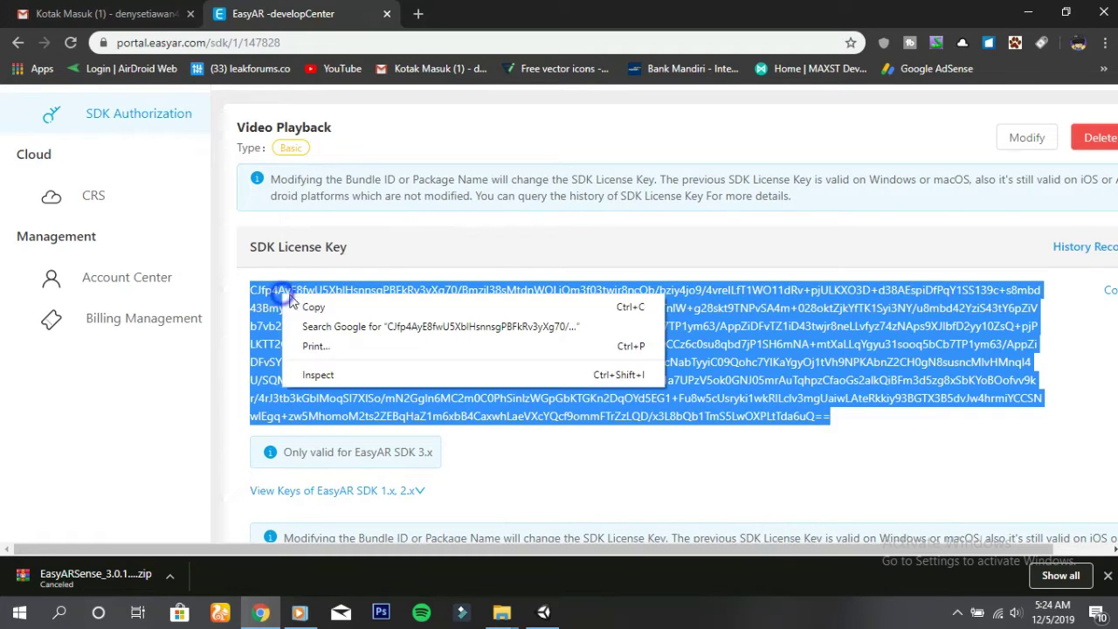
pyautogui.click(333, 308)
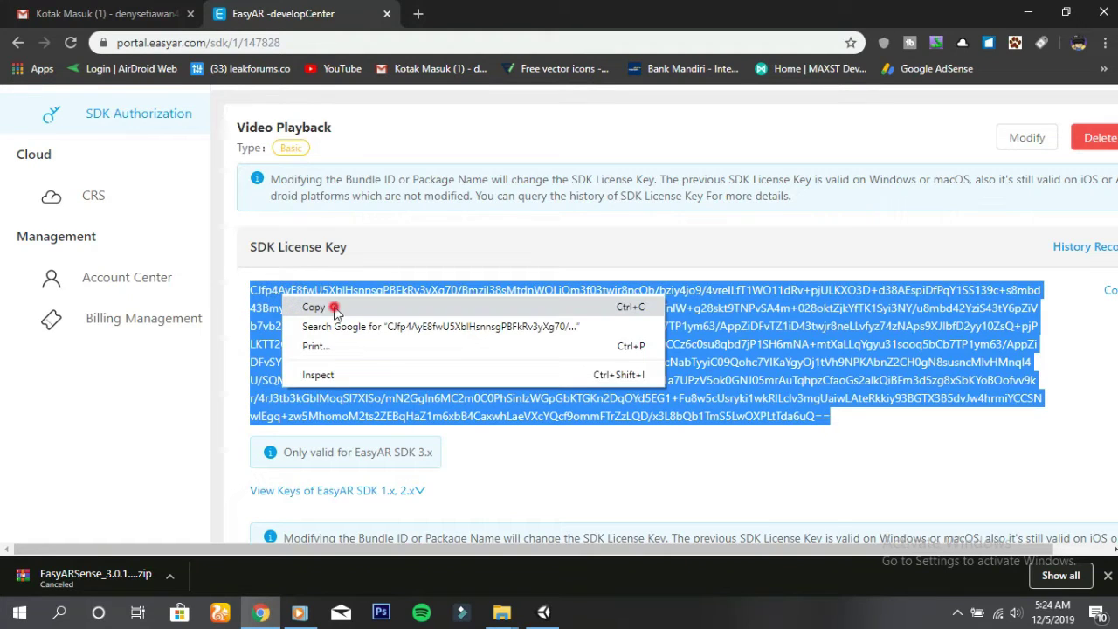
pyautogui.click(542, 611)
# Paste the license key into Easy AR Key on Assets/EasyAR/Common/Resources/EasyARKey.
pyautogui.click(183, 387)
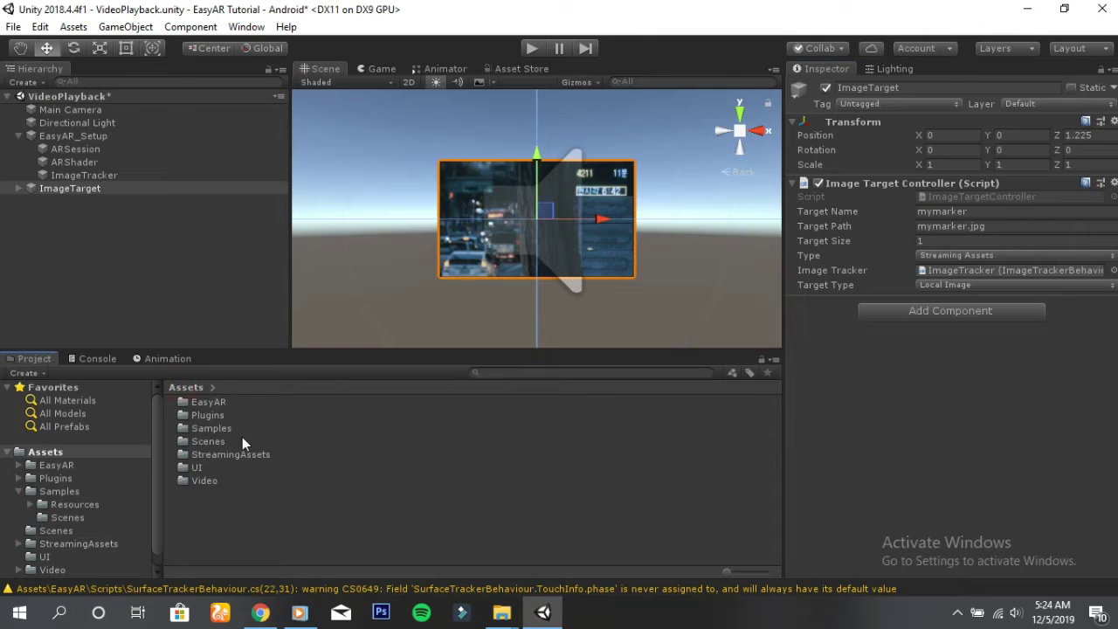
pyautogui.click(213, 404)
pyautogui.doubleClick(216, 404)
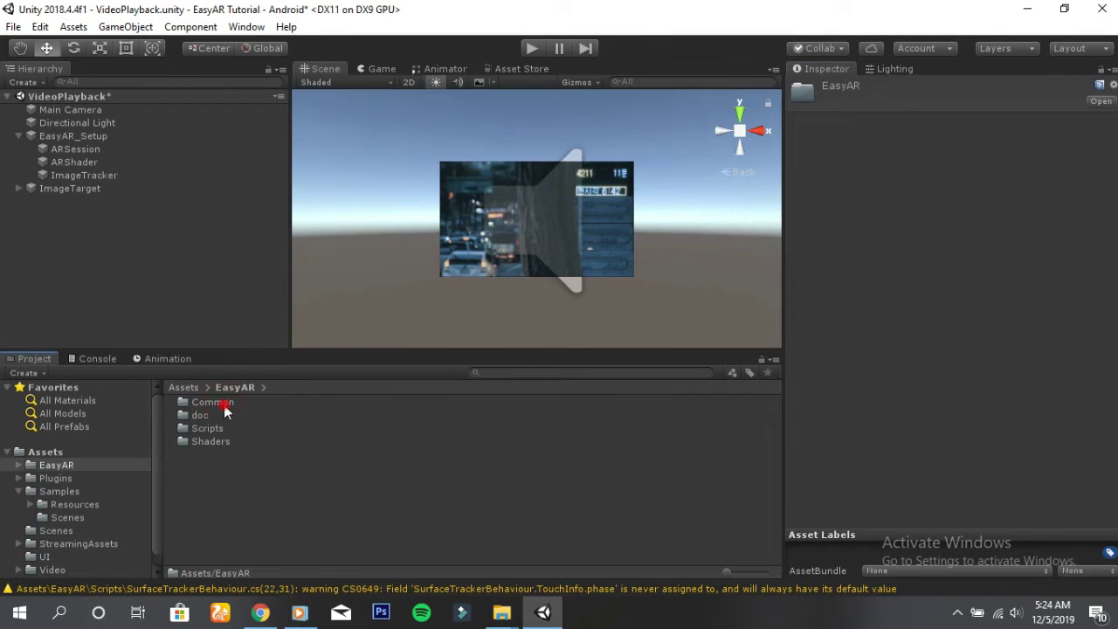
pyautogui.click(229, 403)
pyautogui.doubleClick(230, 404)
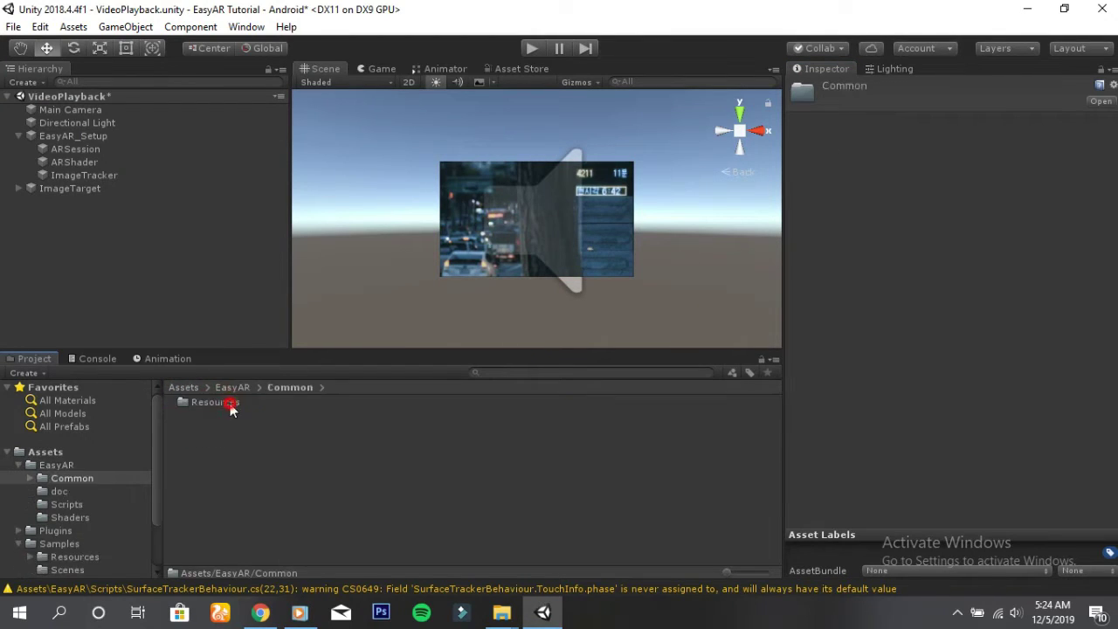
pyautogui.doubleClick(229, 403)
pyautogui.click(211, 418)
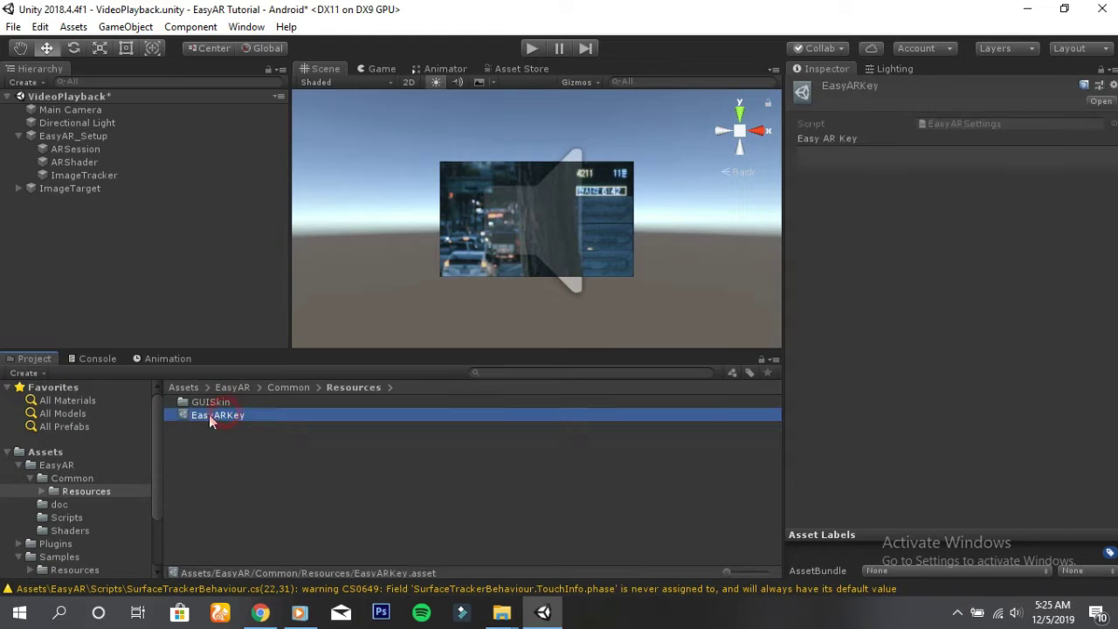
pyautogui.click(865, 156)
pyautogui.rightClick(865, 155)
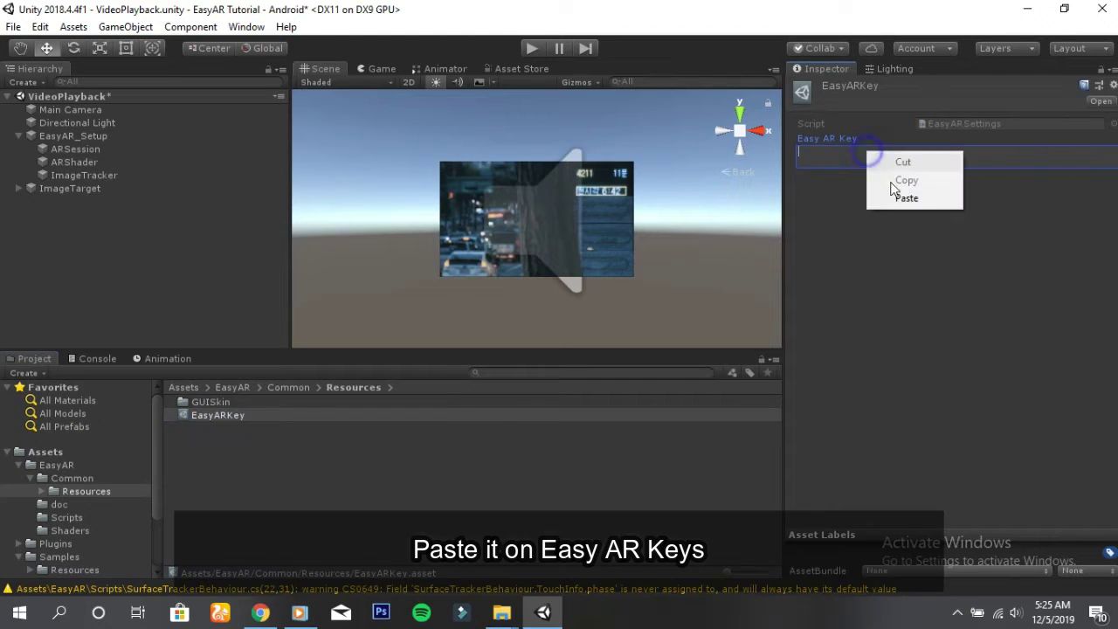
pyautogui.click(906, 197)
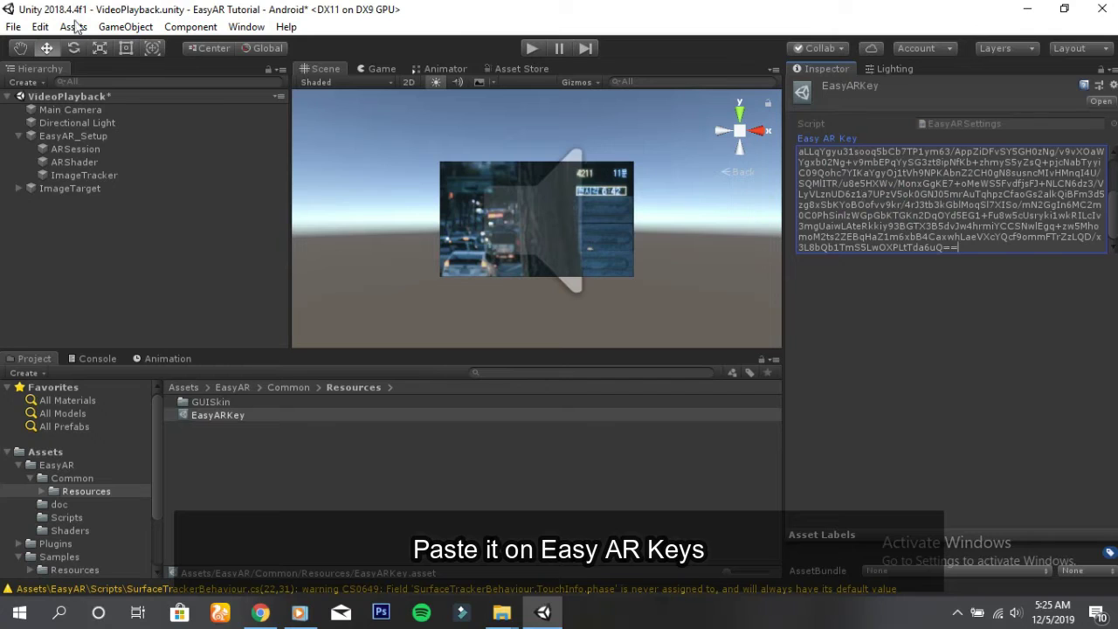
# Save the VideoPlayback scene and expand ImageTarget in the Hierarchy.
pyautogui.click(13, 26)
pyautogui.click(37, 84)
pyautogui.click(162, 252)
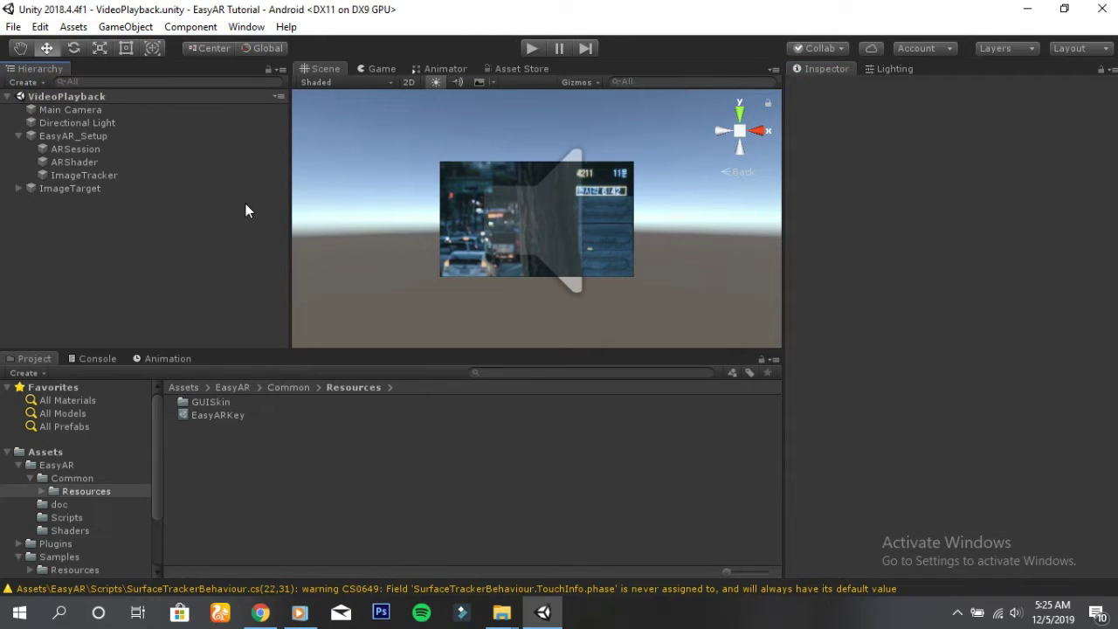
pyautogui.click(17, 189)
# Rename the Quad child of ImageTarget to 'Video', then check the hierarchy.
pyautogui.click(68, 202)
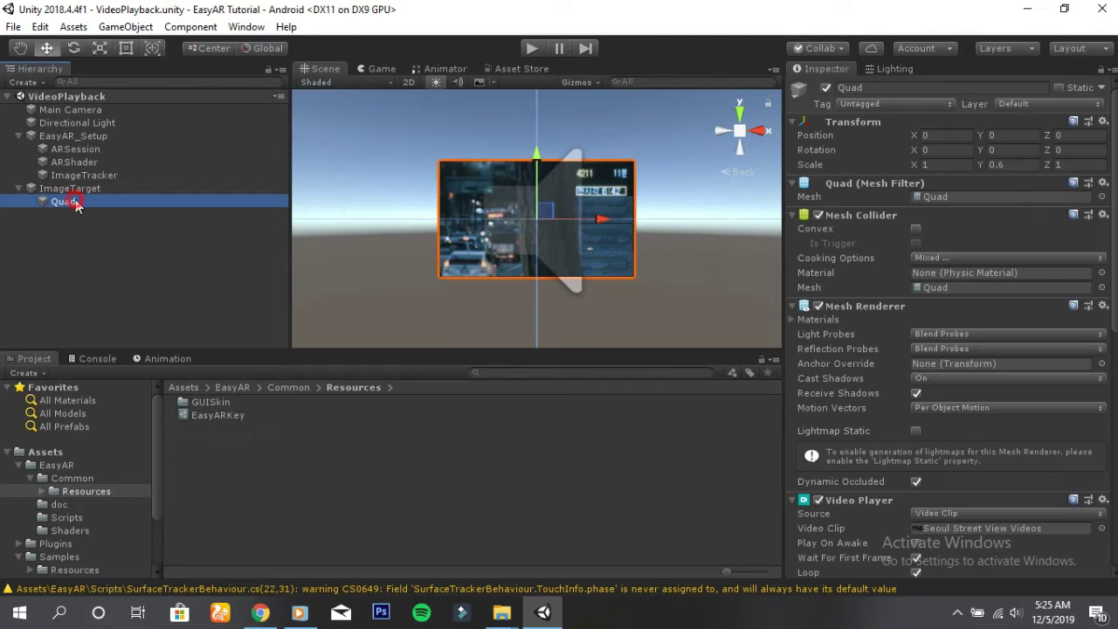
pyautogui.click(93, 205)
pyautogui.write('Video')
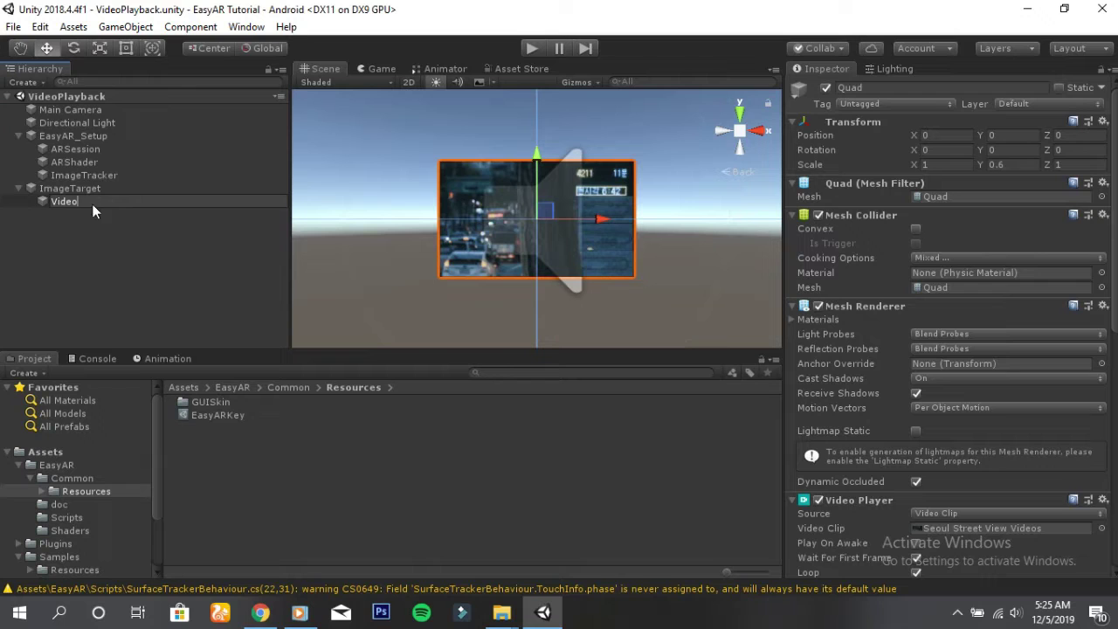
pyautogui.press('Return')
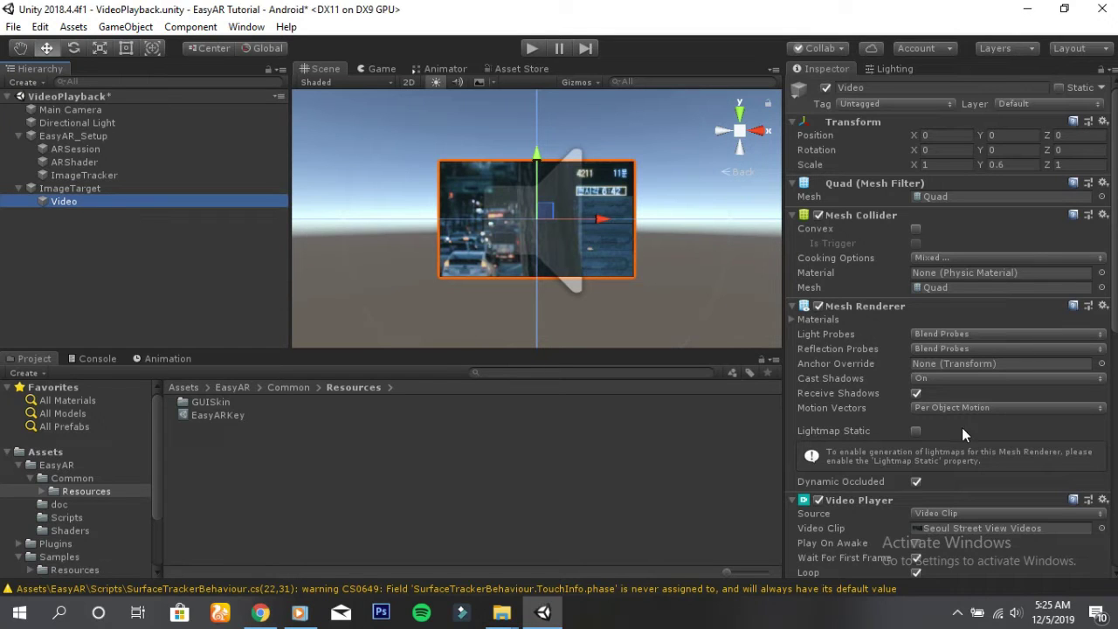
pyautogui.scroll(-5, 962, 427)
pyautogui.scroll(-5, 962, 427)
pyautogui.scroll(-3, 962, 428)
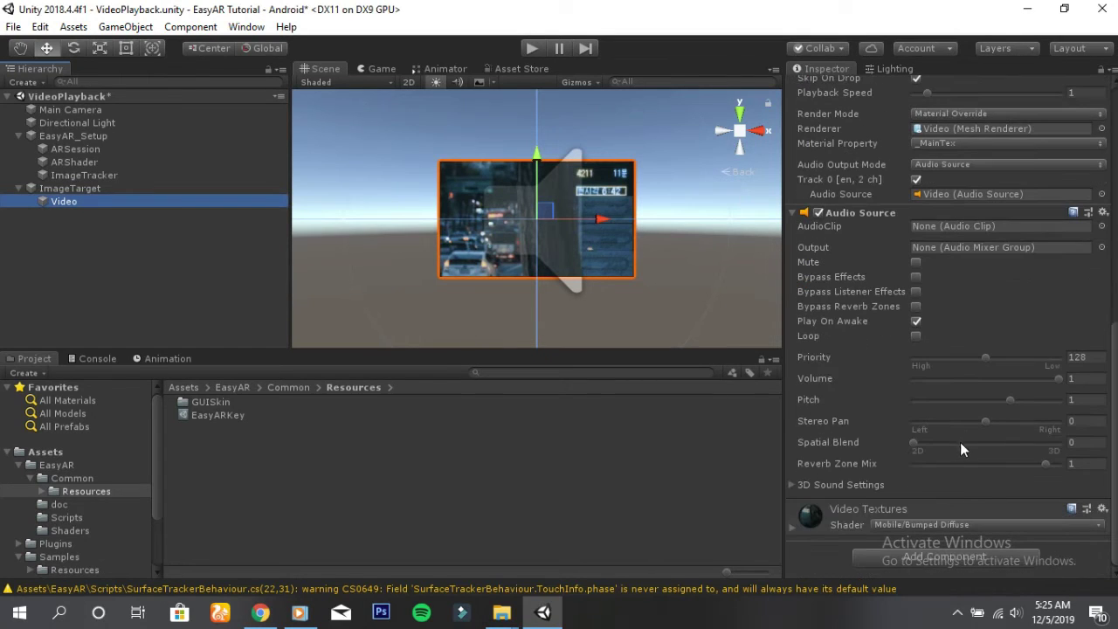
pyautogui.scroll(2, 934, 495)
pyautogui.scroll(3, 939, 495)
pyautogui.scroll(3, 939, 495)
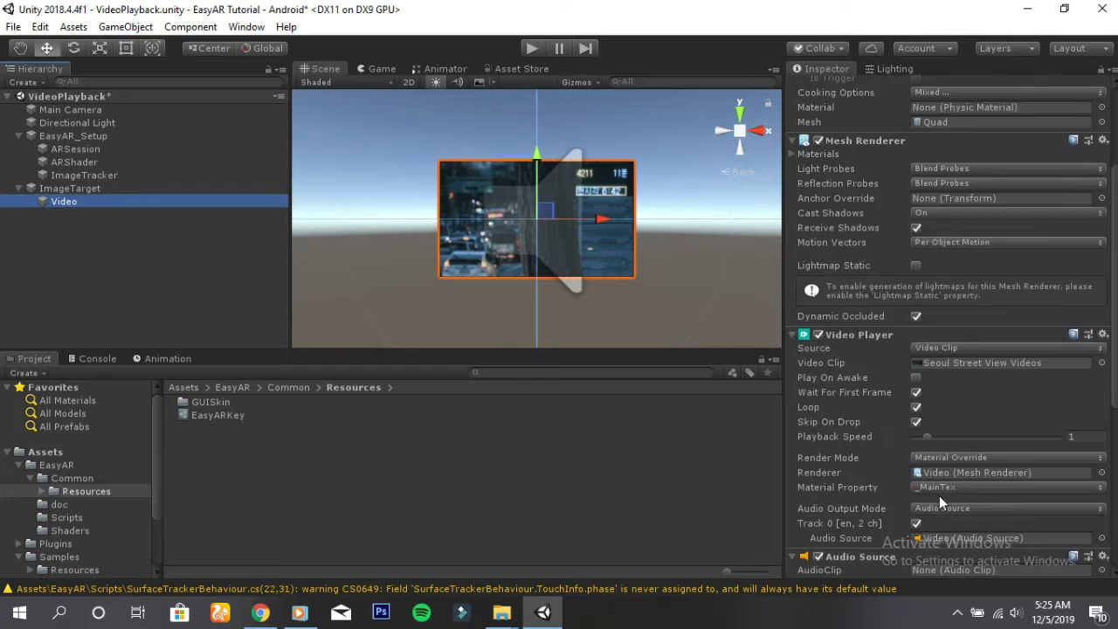
pyautogui.scroll(4, 941, 496)
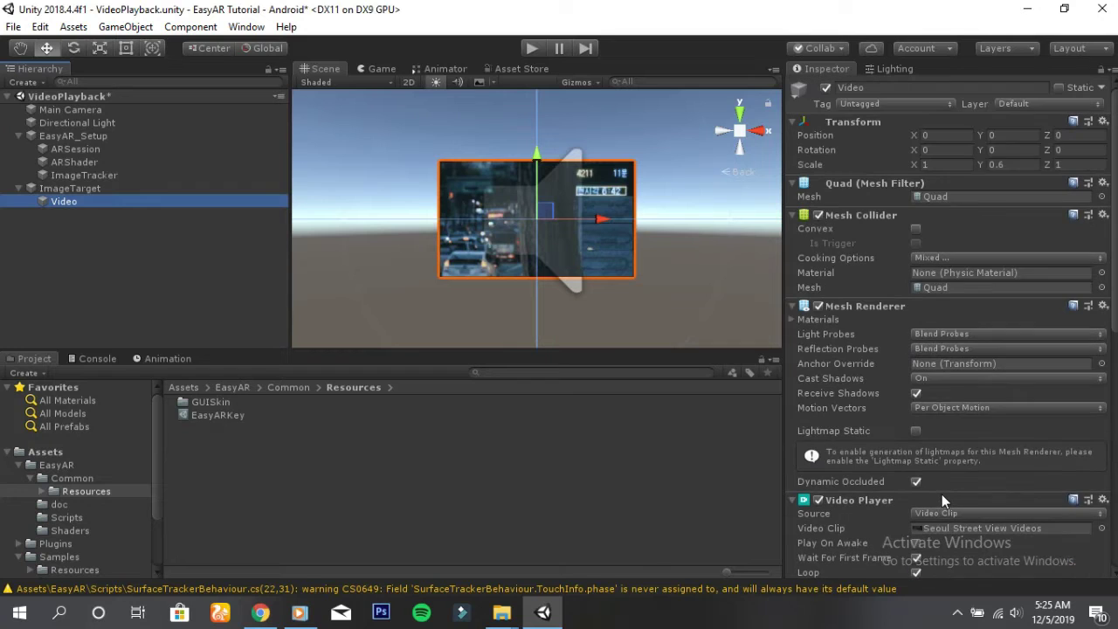
pyautogui.click(55, 188)
pyautogui.click(60, 226)
# Add a UI Canvas to the scene and set its render mode to World Space.
pyautogui.rightClick(60, 225)
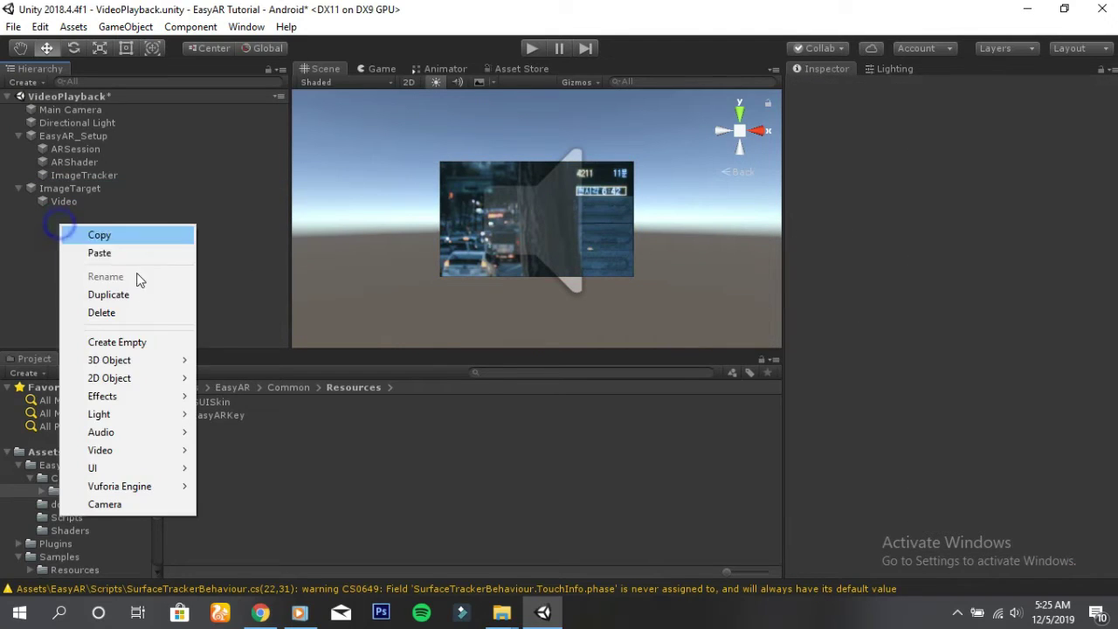
pyautogui.moveTo(119, 468)
pyautogui.click(236, 414)
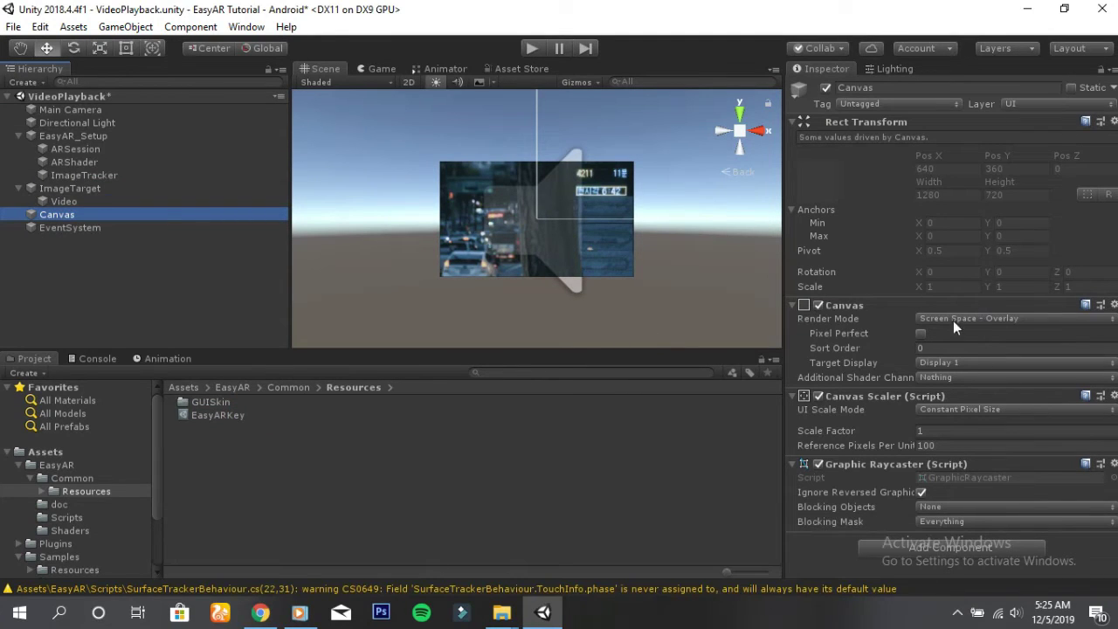
pyautogui.click(956, 321)
pyautogui.click(970, 350)
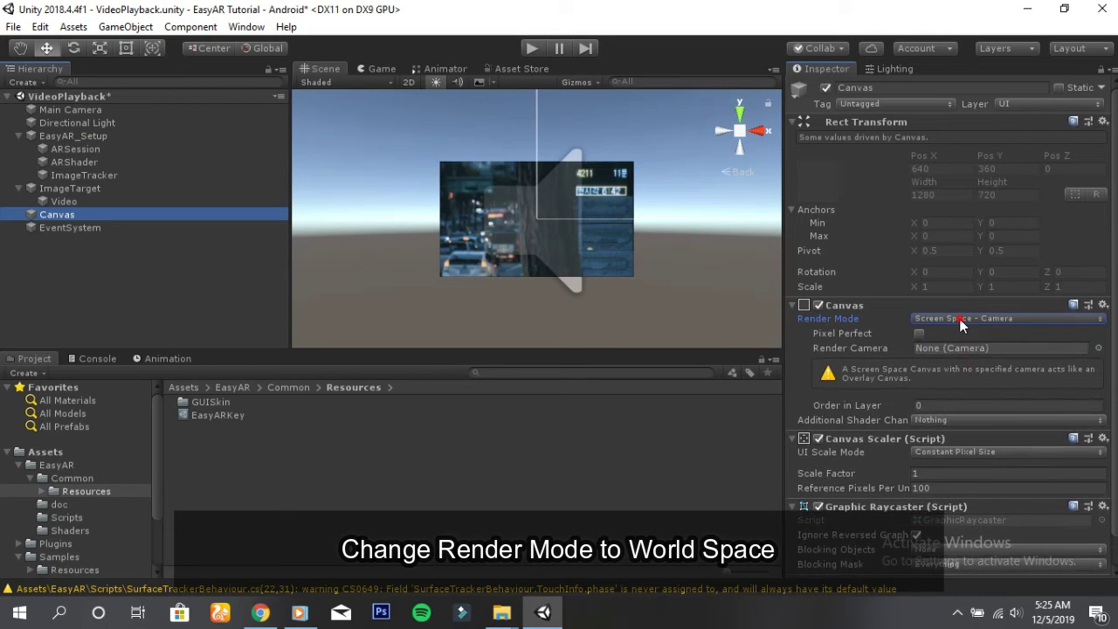
pyautogui.click(960, 321)
pyautogui.click(961, 376)
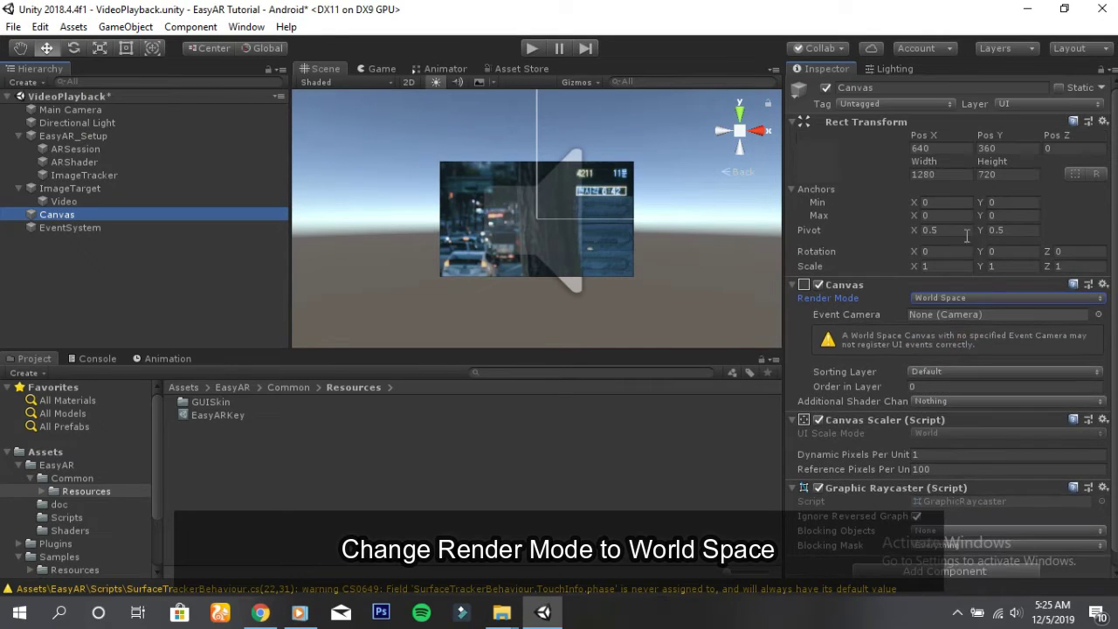
# Set the Canvas width to 1 and its X and Y positions to 0.
pyautogui.click(943, 175)
pyautogui.write('1')
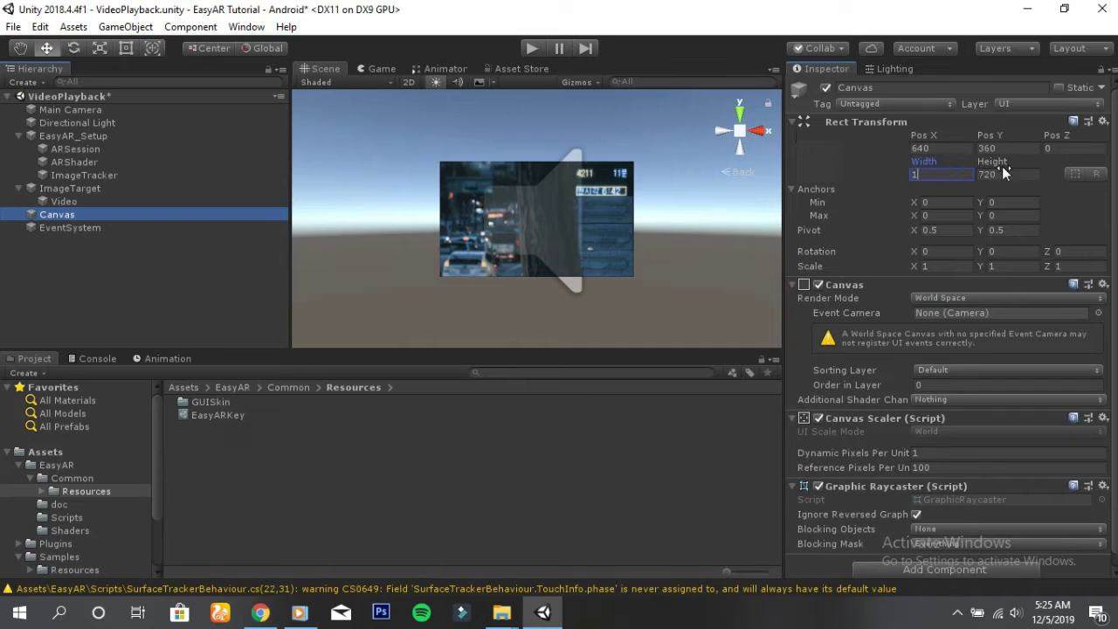
pyautogui.click(1015, 176)
pyautogui.write('0.5')
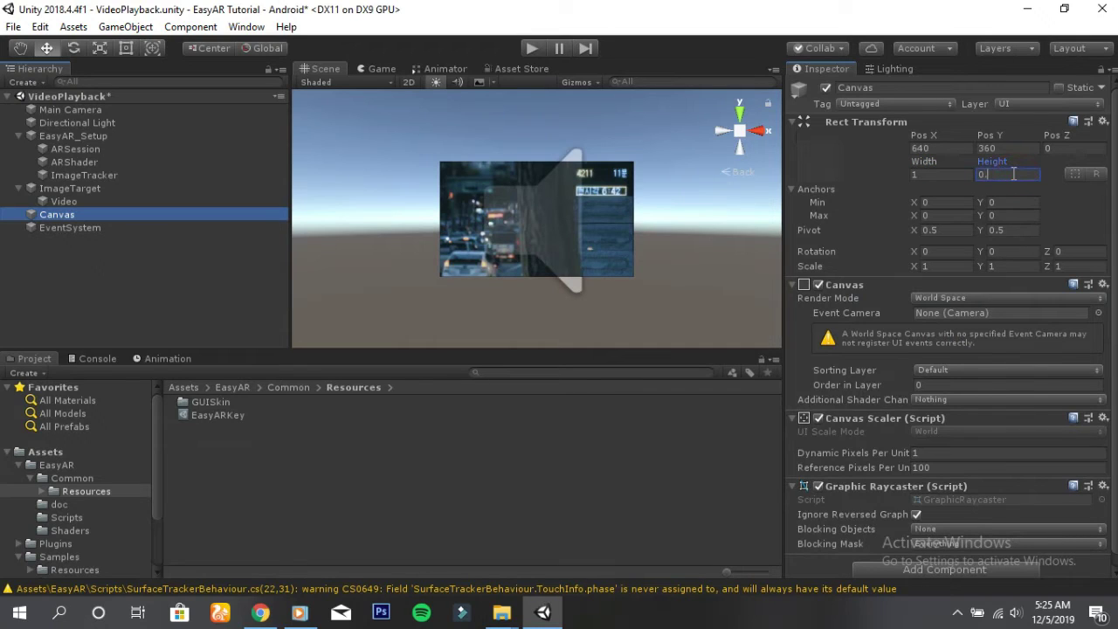
pyautogui.click(958, 149)
pyautogui.write('0')
pyautogui.click(1005, 148)
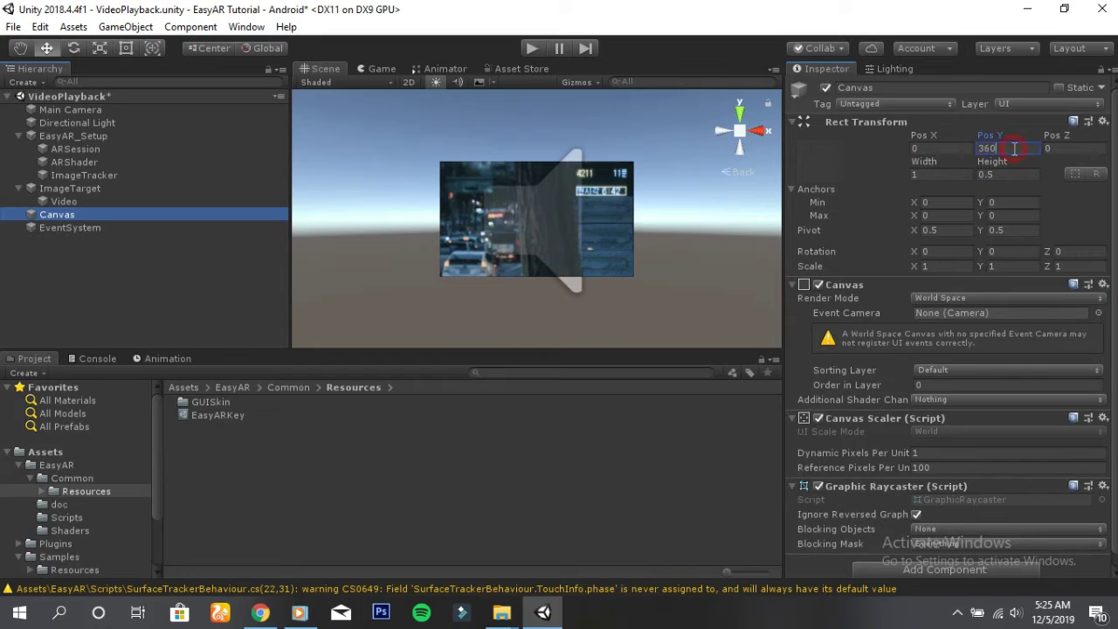
pyautogui.write('0')
# Set ImageTarget's Position Z to 0, then reselect the Canvas to change its height to 0.6.
pyautogui.doubleClick(52, 215)
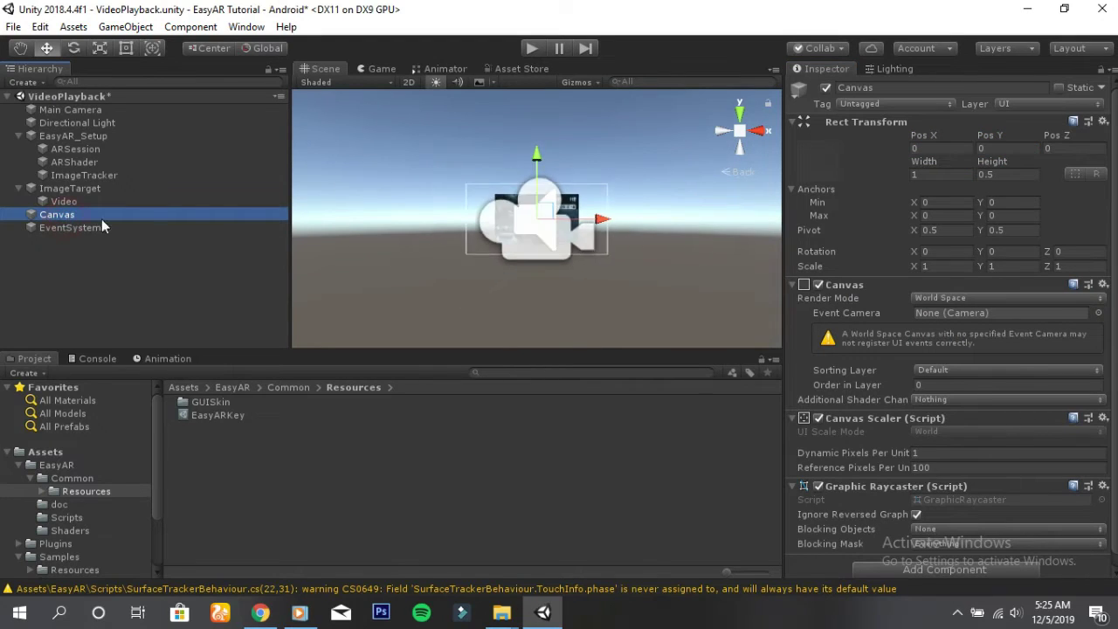
pyautogui.scroll(2, 499, 273)
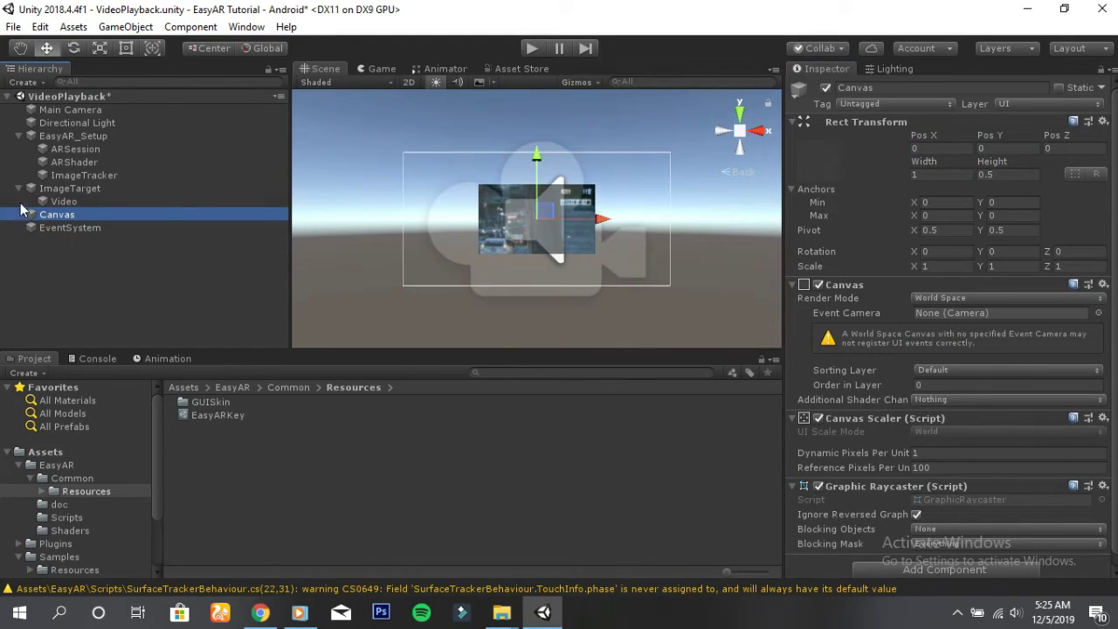
pyautogui.click(68, 188)
pyautogui.click(1108, 136)
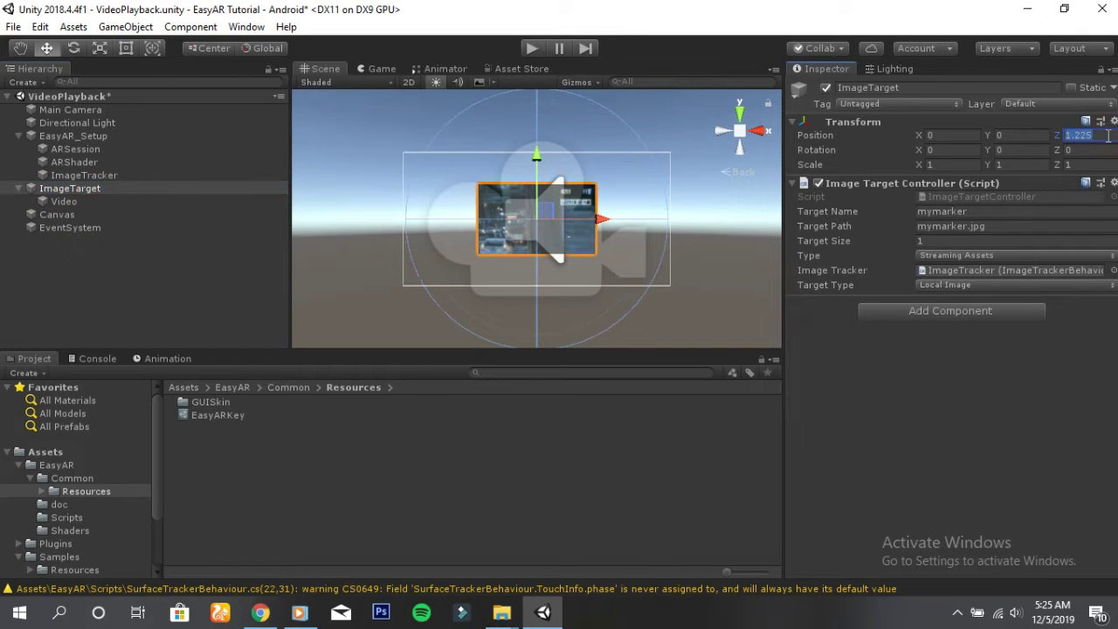
pyautogui.write('0')
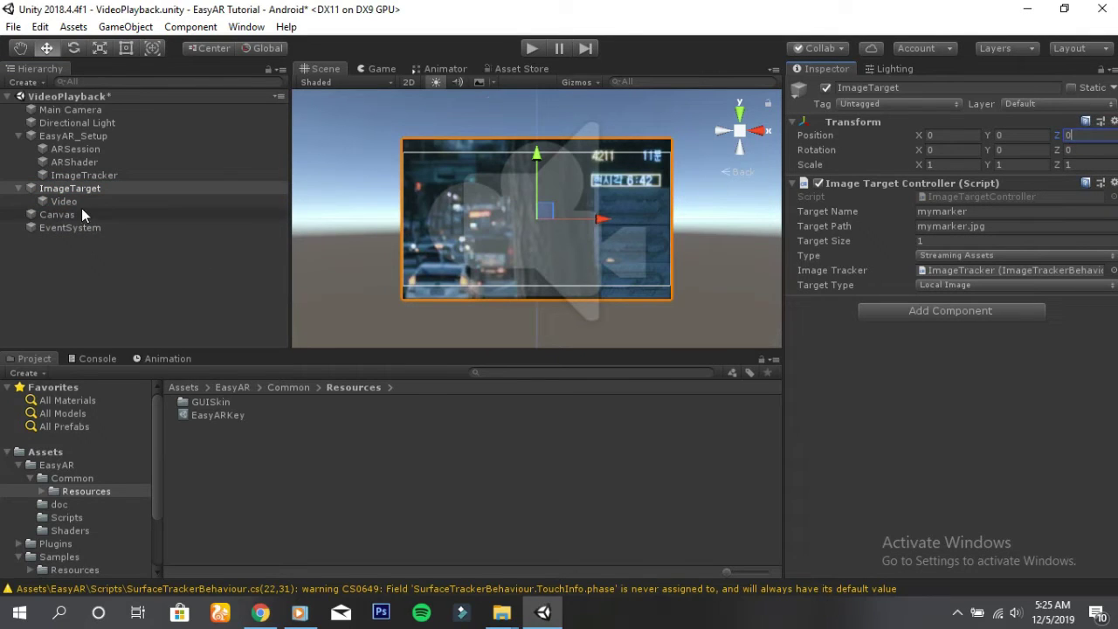
pyautogui.click(75, 204)
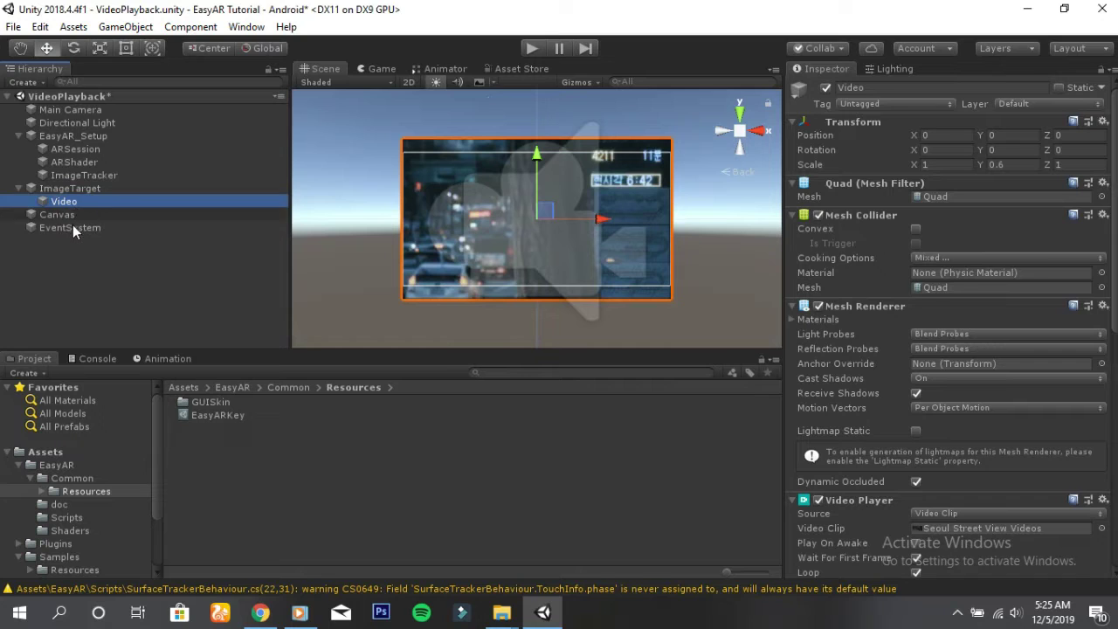
pyautogui.click(62, 215)
pyautogui.click(1005, 173)
pyautogui.write('0.6')
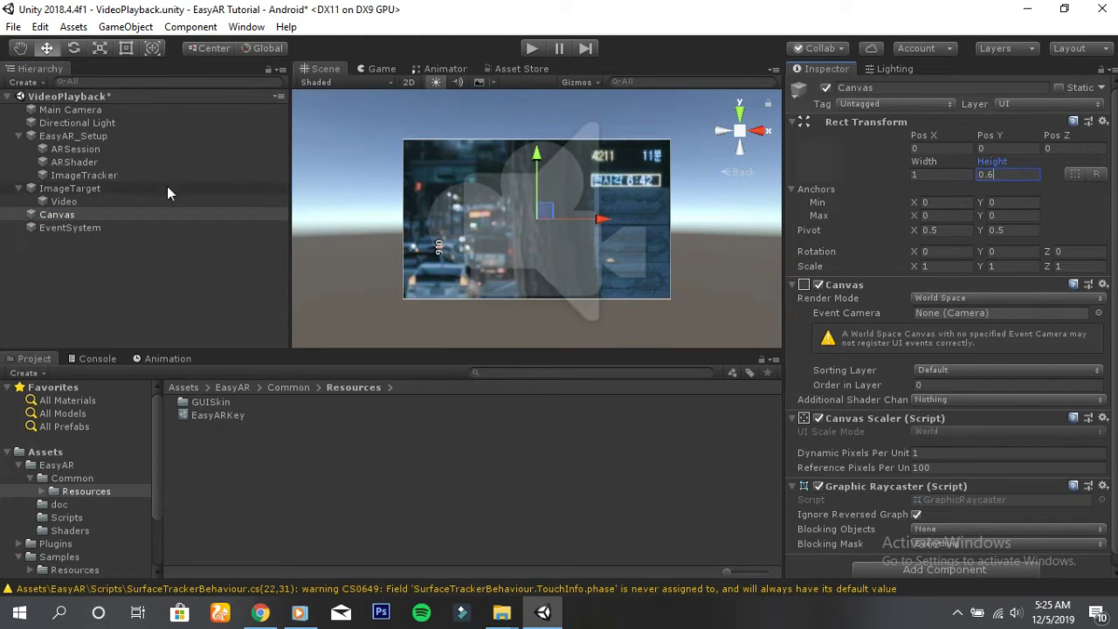
# Confirm the Canvas height of 0.6 and add a UI Button under the Canvas.
pyautogui.click(68, 216)
pyautogui.rightClick(72, 217)
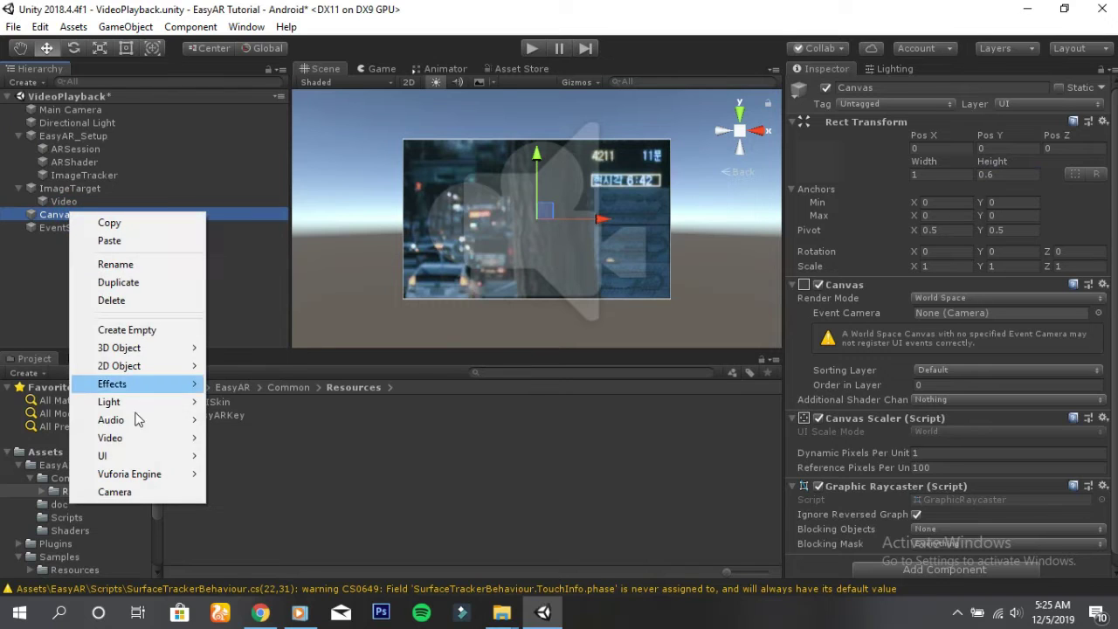
pyautogui.moveTo(144, 456)
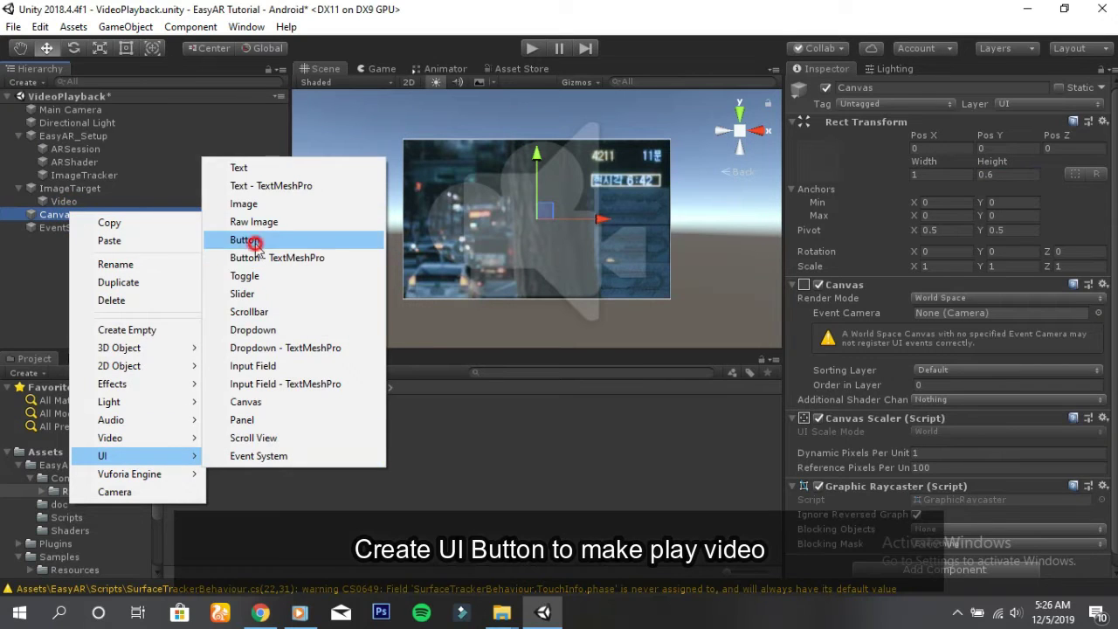
pyautogui.click(271, 240)
# Size the new button to width 0.3 and height 0.3.
pyautogui.click(939, 174)
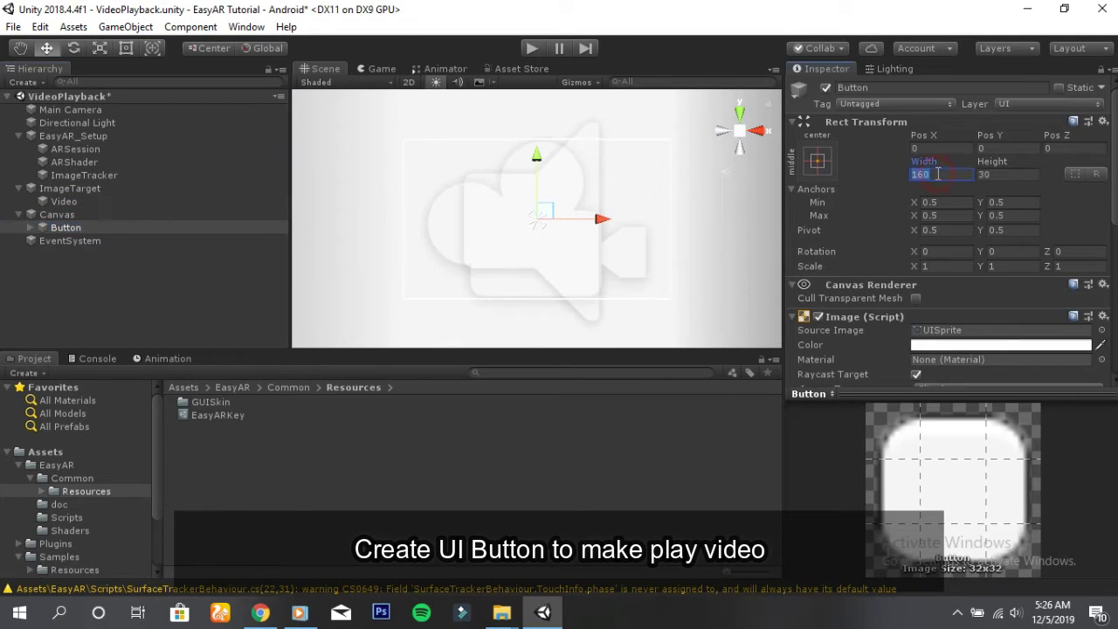
pyautogui.write('0.6')
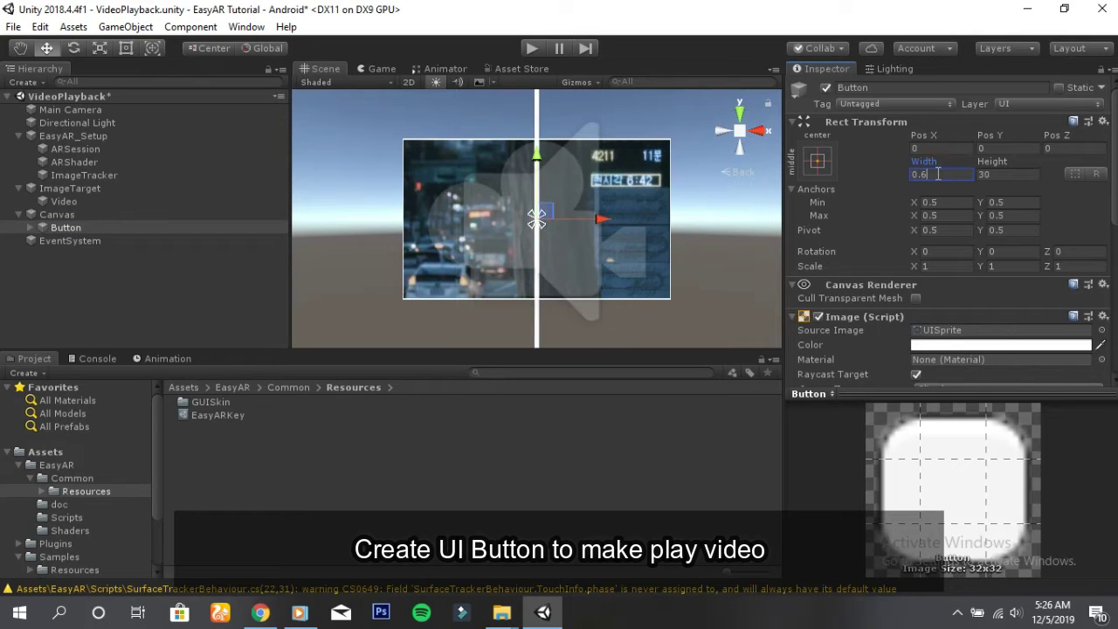
pyautogui.press('BackSpace')
pyautogui.write('5')
pyautogui.press('BackSpace')
pyautogui.write('4')
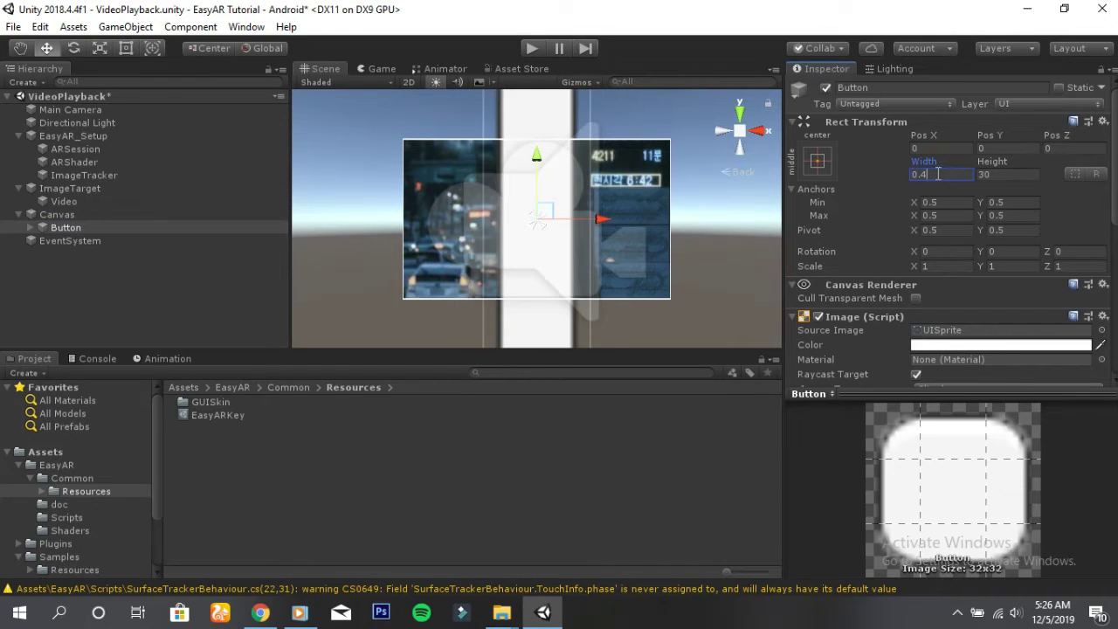
pyautogui.write('3')
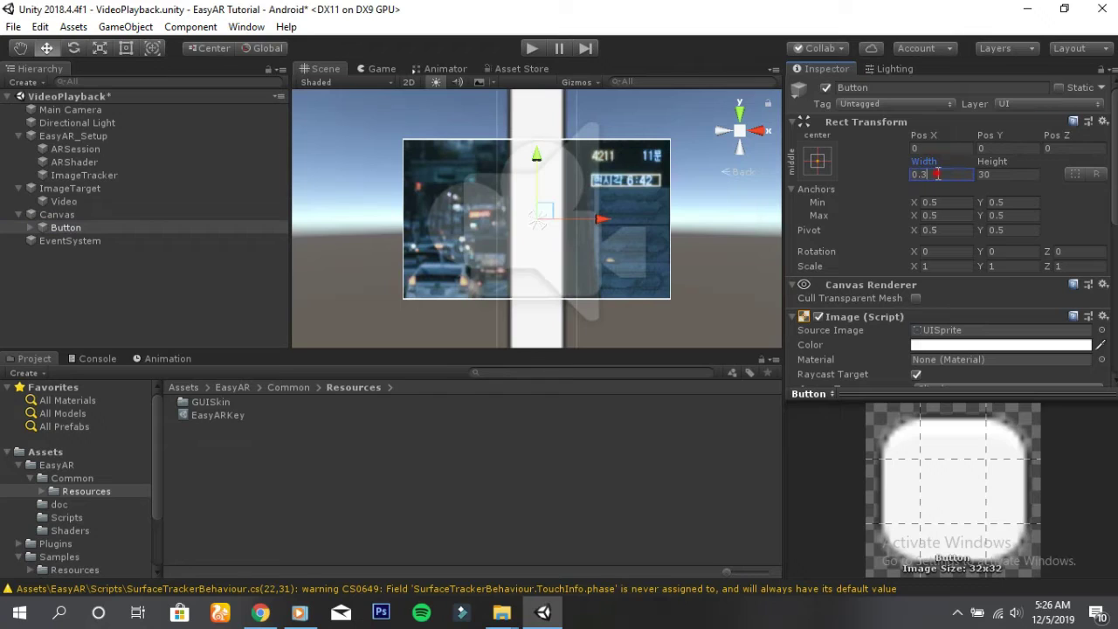
pyautogui.click(1001, 175)
pyautogui.write('0.3')
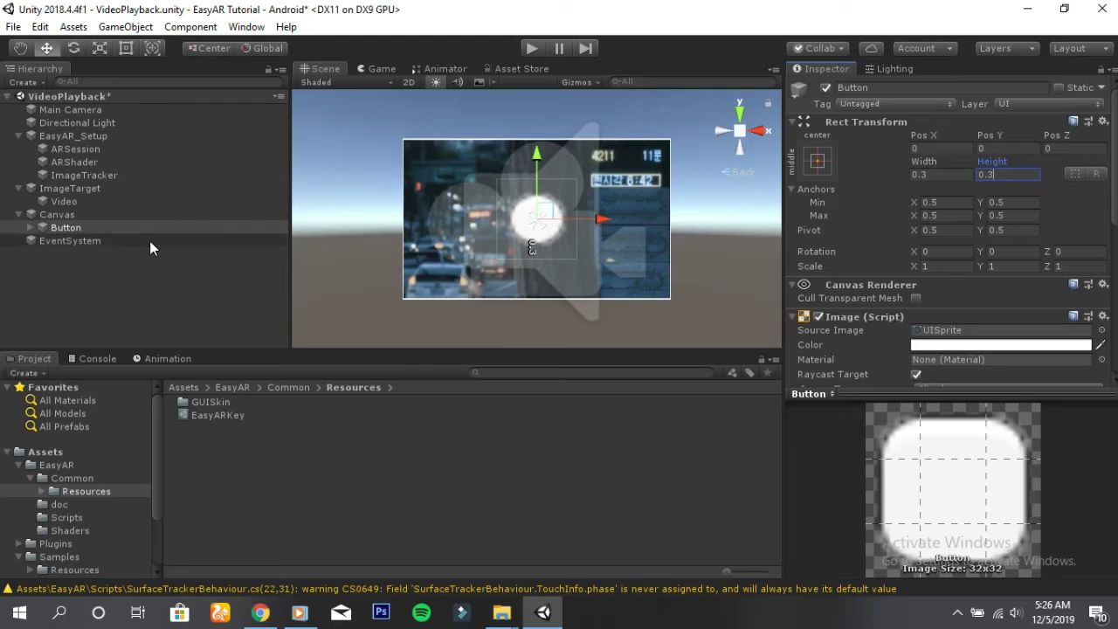
pyautogui.click(90, 229)
# Rename the button 'ButtonPlay' and delete its Text child.
pyautogui.click(92, 229)
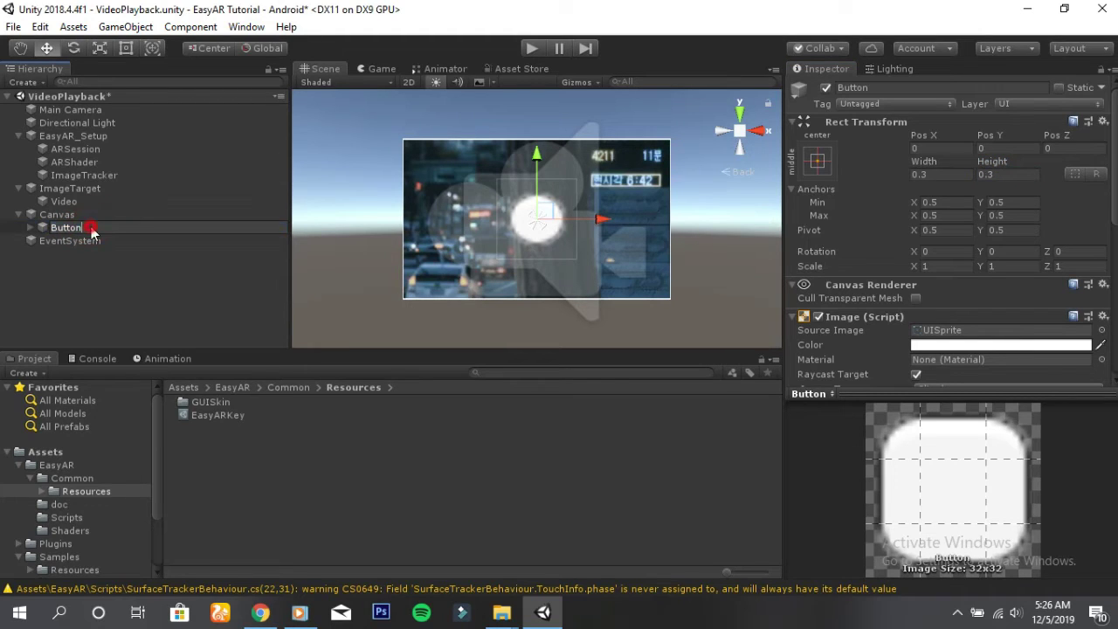
pyautogui.write('Play')
pyautogui.press('Return')
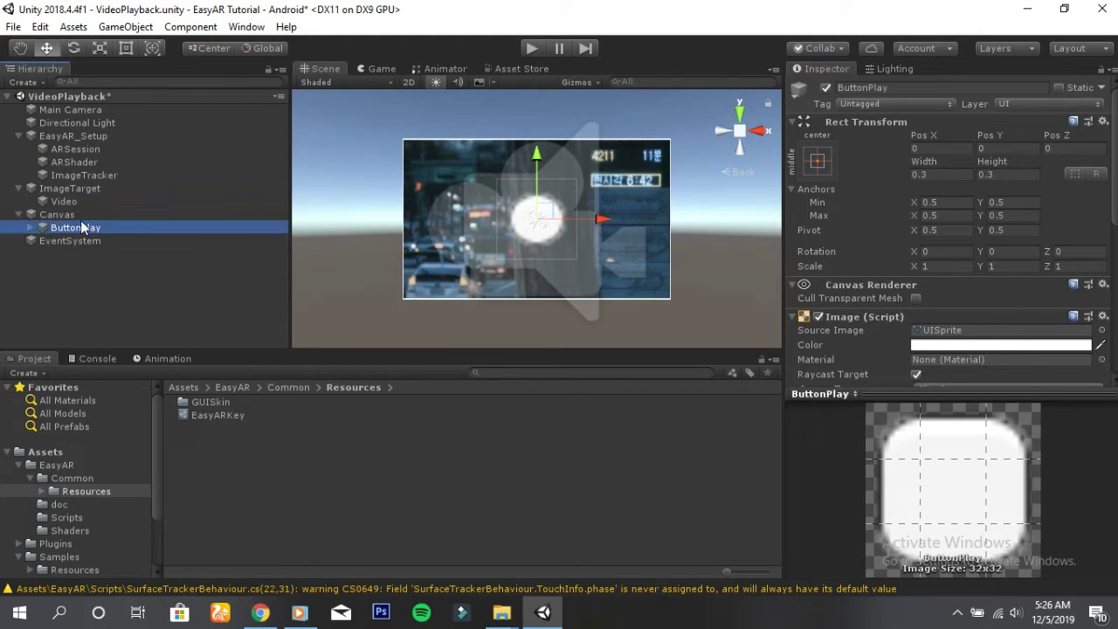
pyautogui.click(31, 227)
pyautogui.rightClick(55, 243)
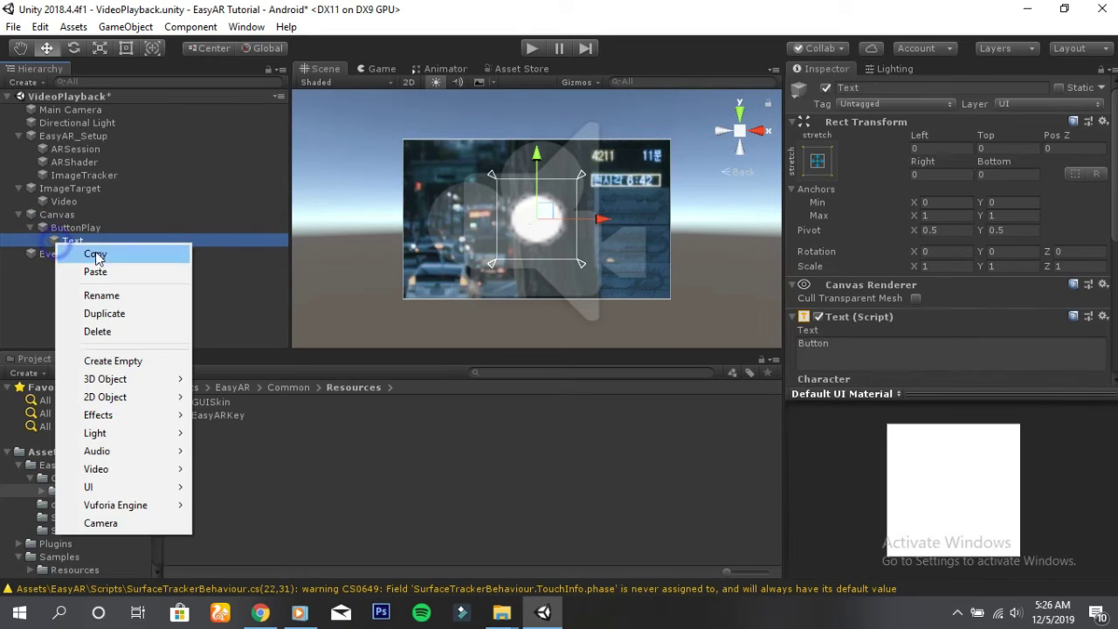
pyautogui.click(103, 332)
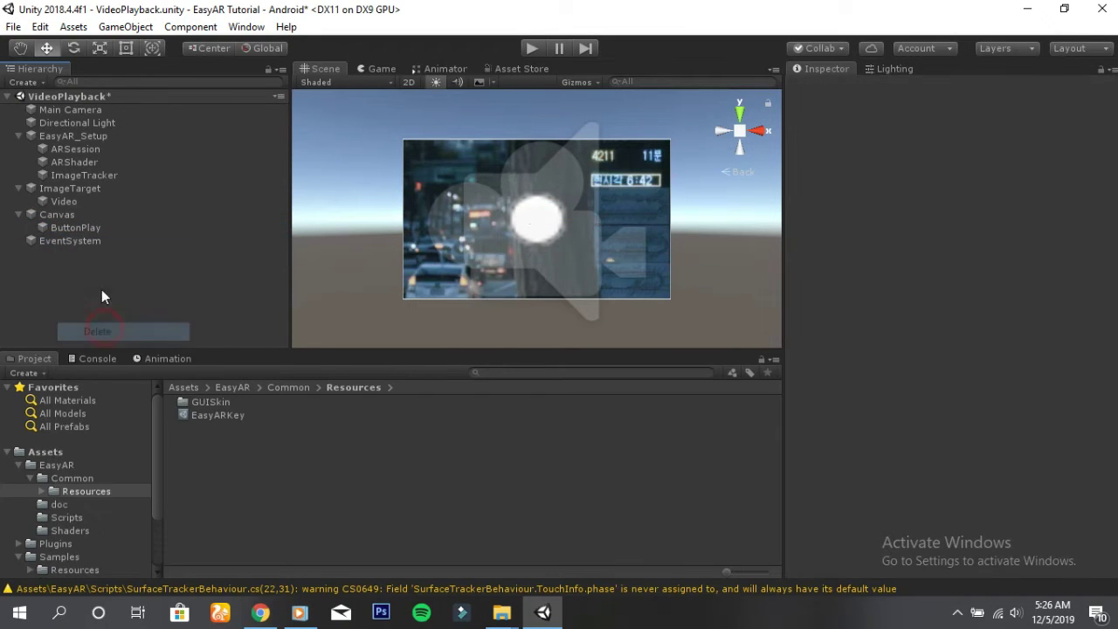
pyautogui.click(82, 228)
# Drag the play-button sprite from Assets/UI into ButtonPlay's Source Image field.
pyautogui.click(185, 387)
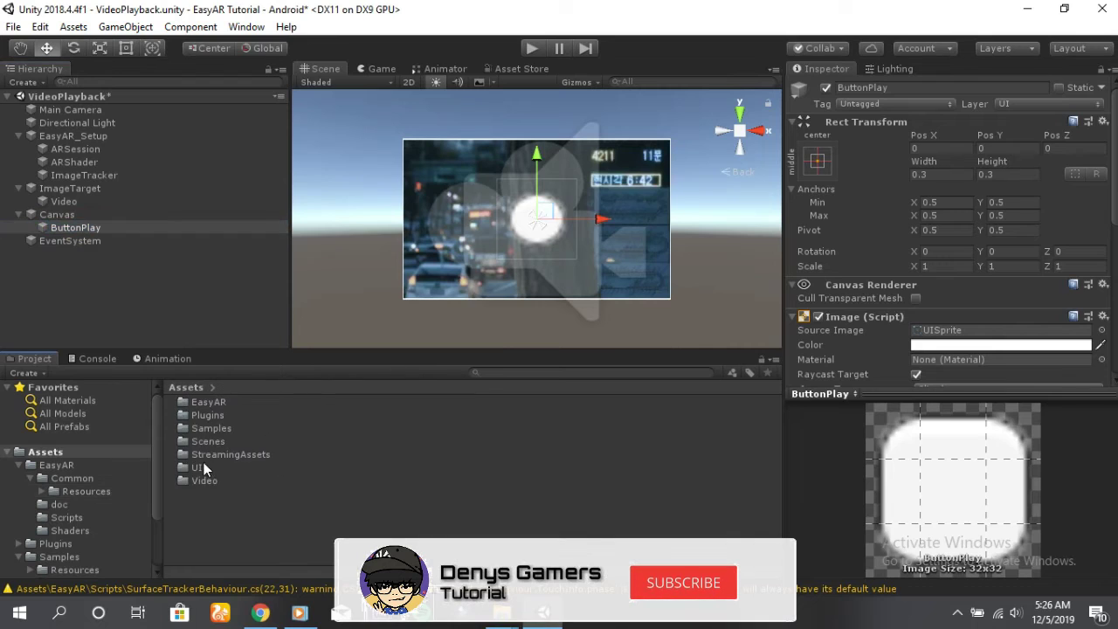
pyautogui.doubleClick(204, 466)
pyautogui.click(82, 225)
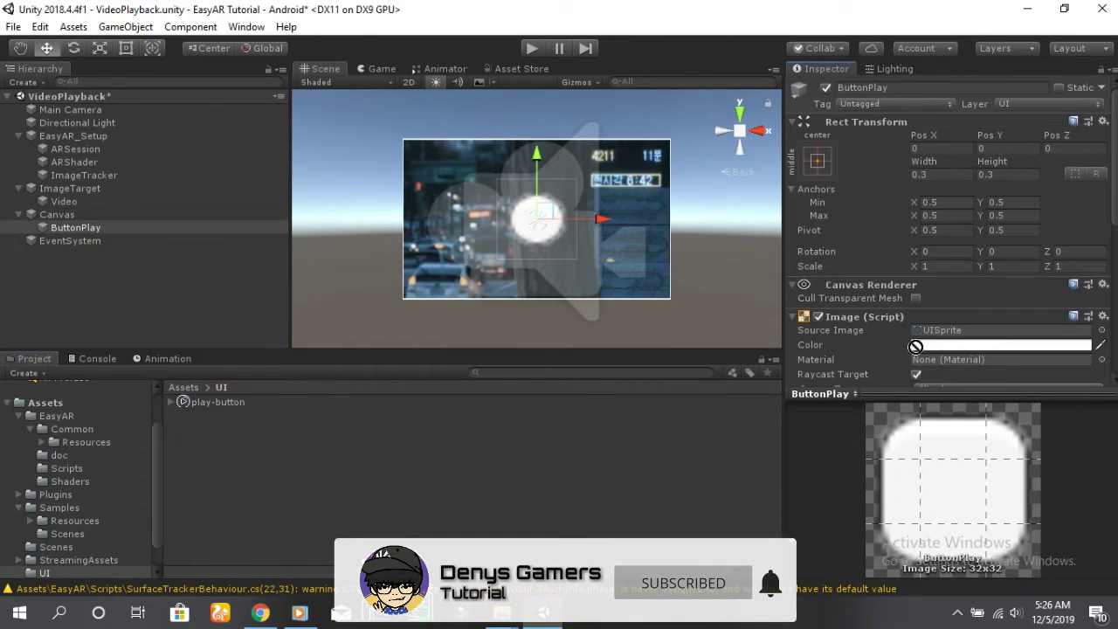
pyautogui.moveTo(228, 403); pyautogui.dragTo(934, 334)
pyautogui.scroll(2, 538, 248)
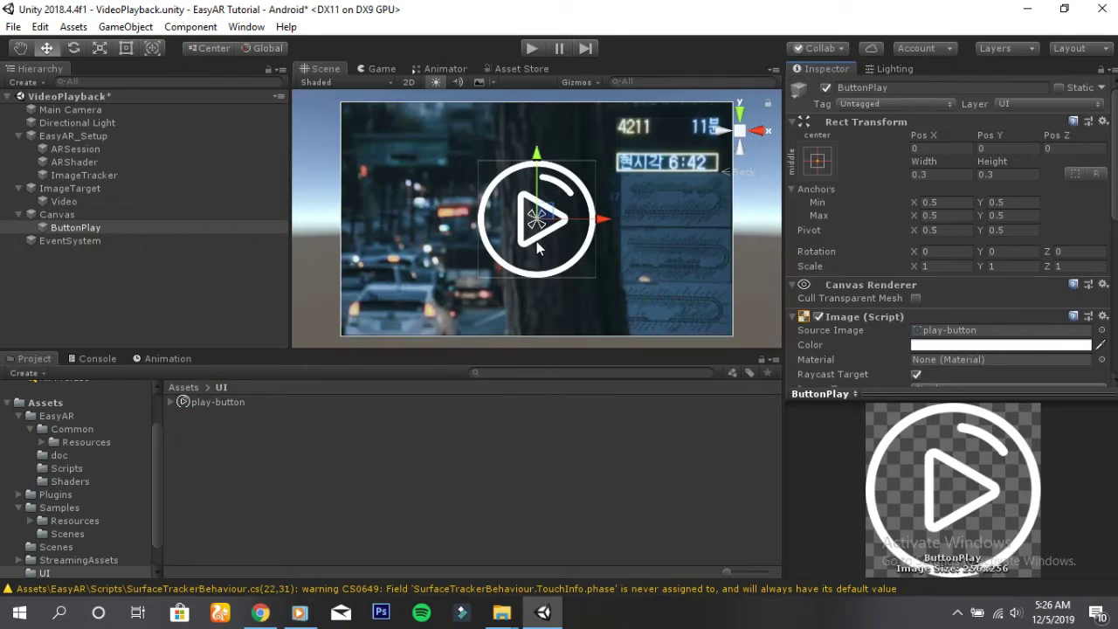
pyautogui.scroll(-2, 583, 246)
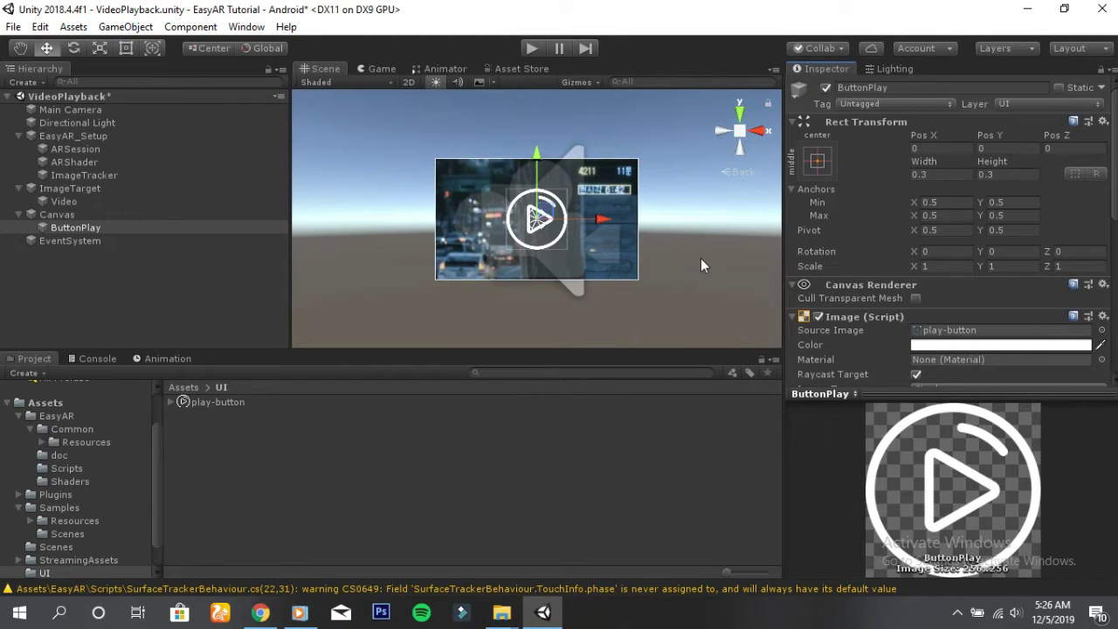
pyautogui.click(60, 215)
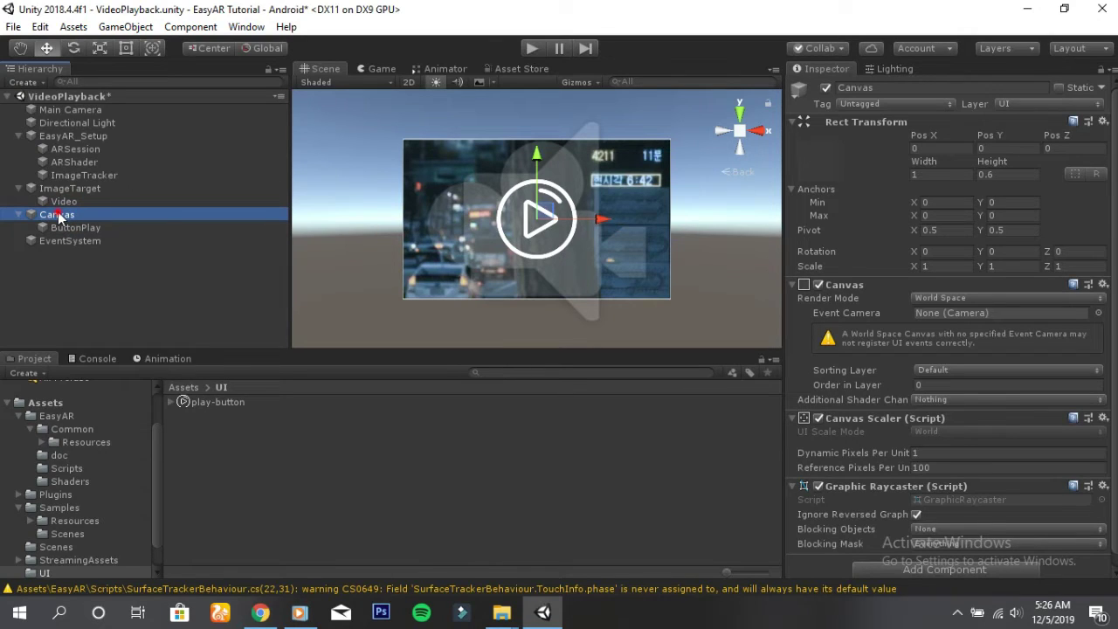
# Parent the Canvas under Video and add an empty On Click entry to ButtonPlay.
pyautogui.moveTo(60, 215); pyautogui.dragTo(64, 204)
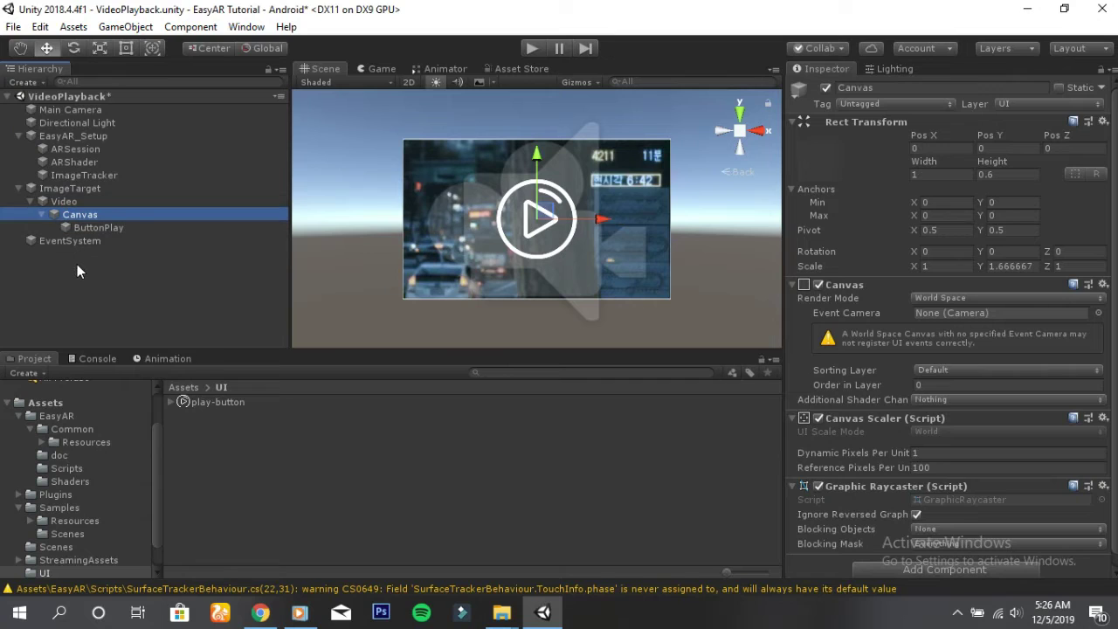
pyautogui.click(64, 204)
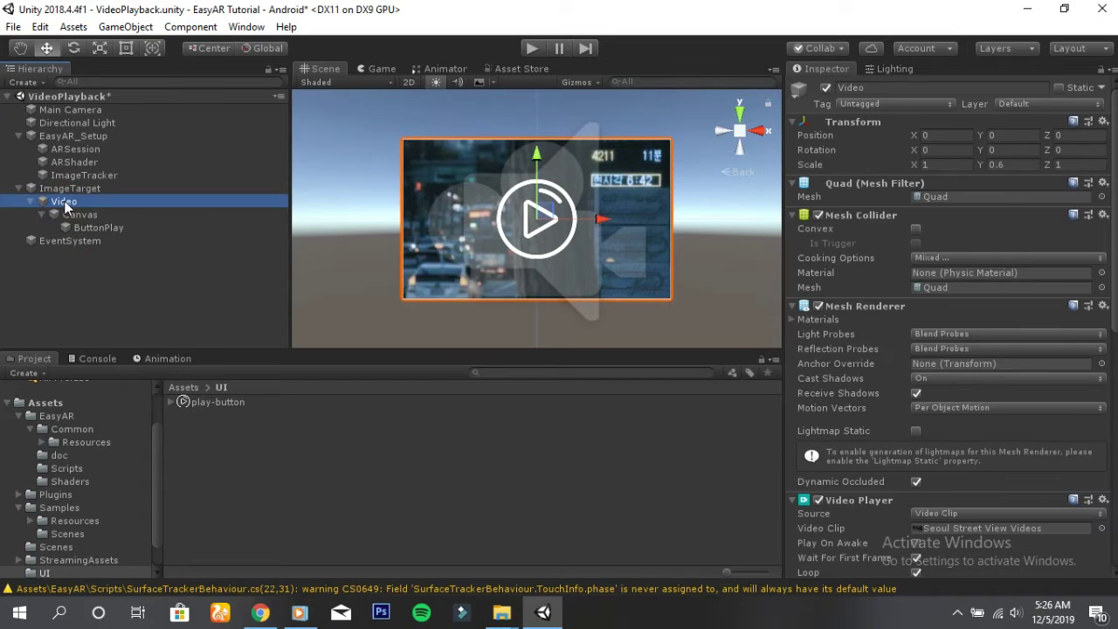
pyautogui.click(87, 227)
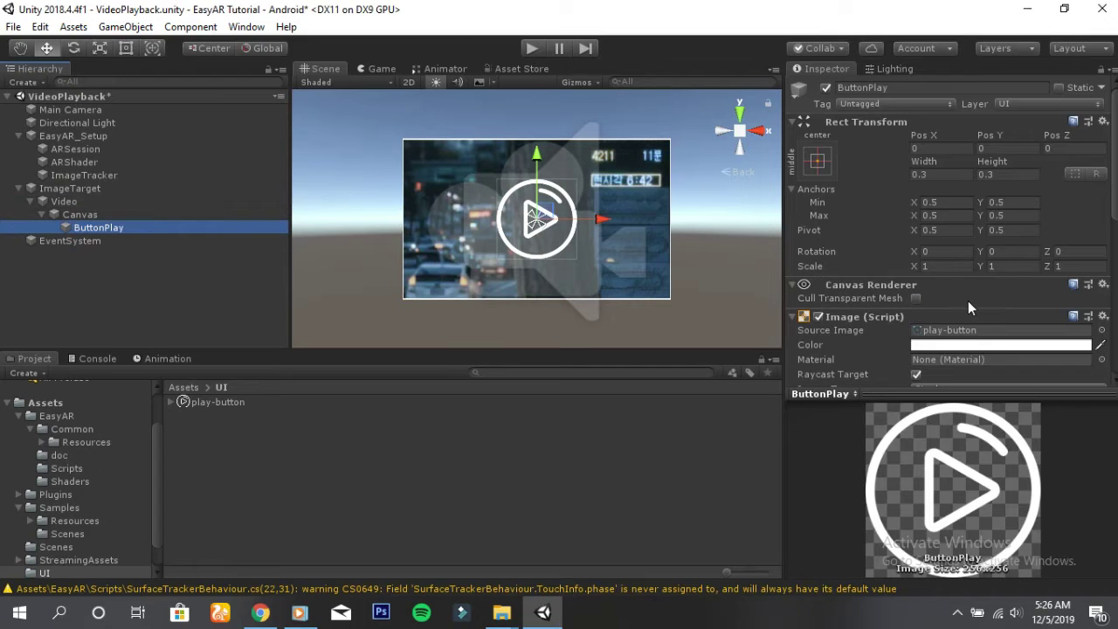
pyautogui.scroll(-4, 968, 300)
pyautogui.scroll(-4, 981, 323)
pyautogui.click(1072, 292)
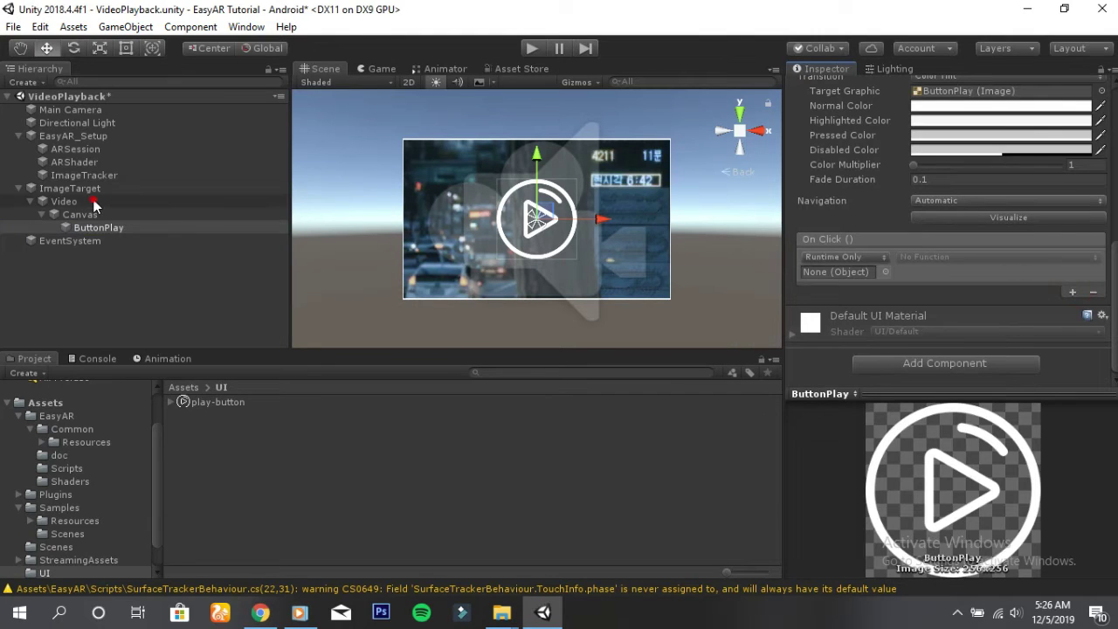
# Make ButtonPlay's first click action call VideoPlayer.Play on the Video object.
pyautogui.moveTo(92, 202)
pyautogui.mouseDown()
pyautogui.moveTo(830, 259)
pyautogui.moveTo(847, 273)
pyautogui.mouseUp()
pyautogui.click(940, 258)
pyautogui.moveTo(941, 392)
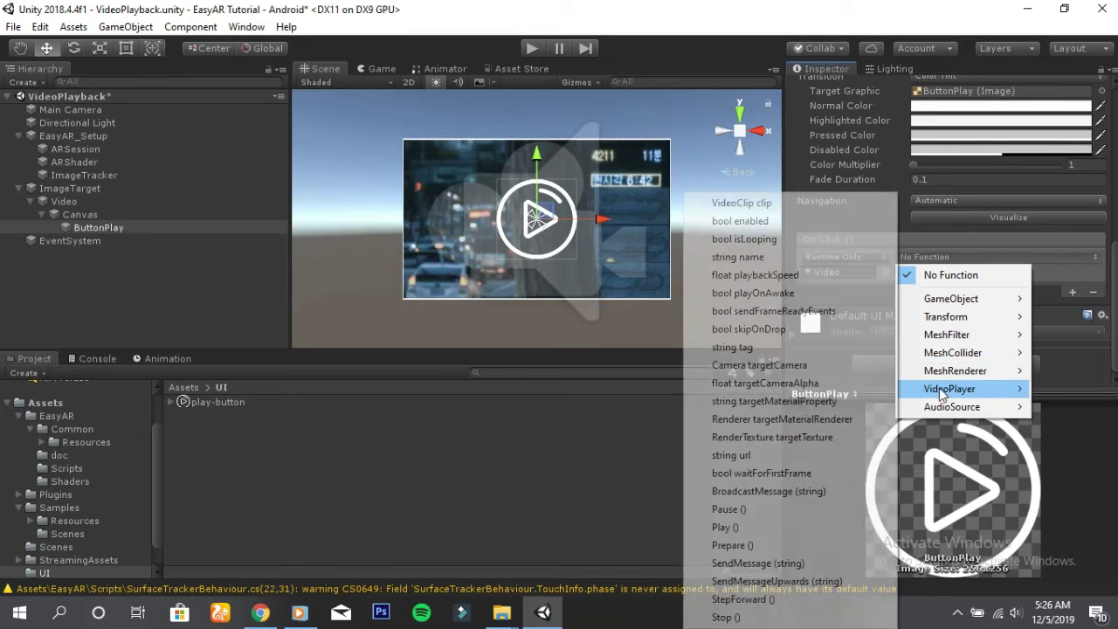
pyautogui.click(725, 527)
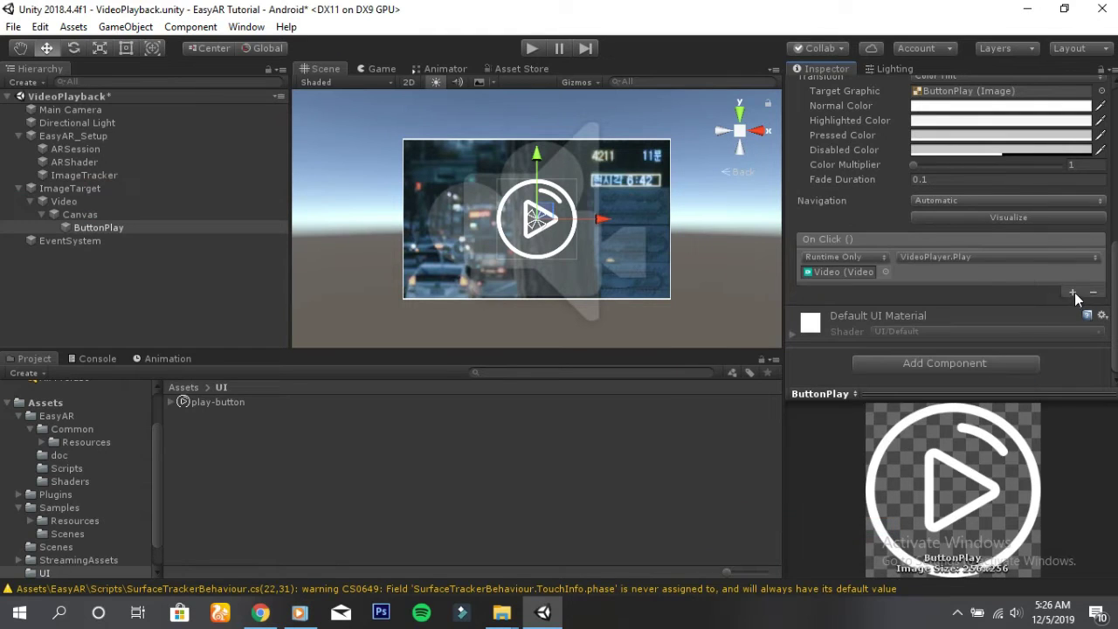
# Add a second click action calling GameObject.SetActive (bool) on the Canvas.
pyautogui.click(1073, 293)
pyautogui.moveTo(70, 202); pyautogui.dragTo(837, 307)
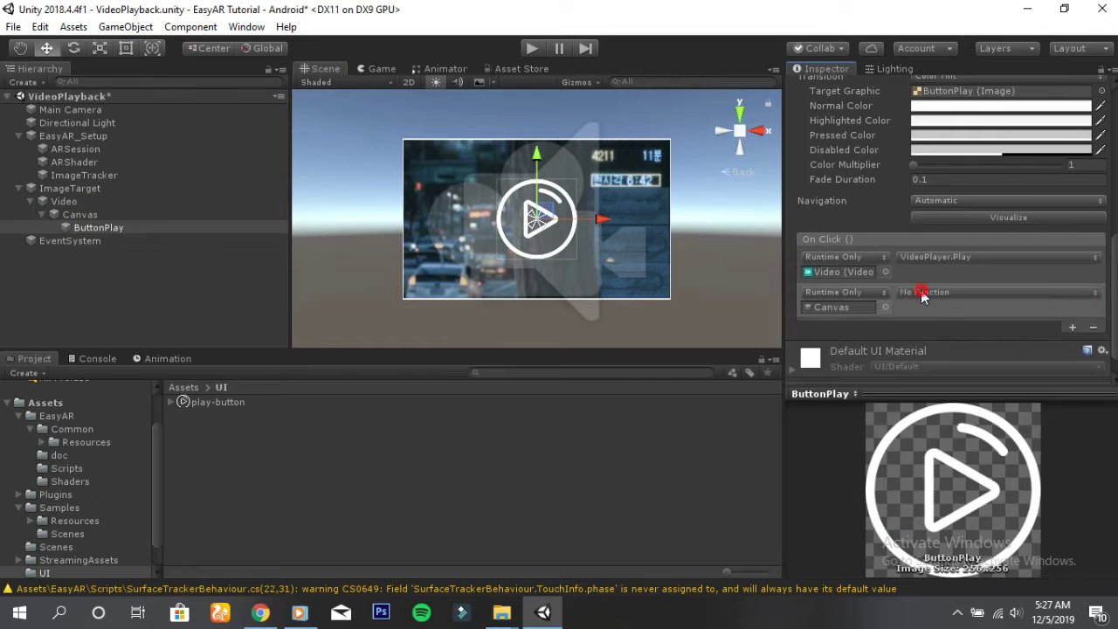
pyautogui.click(922, 292)
pyautogui.moveTo(934, 339)
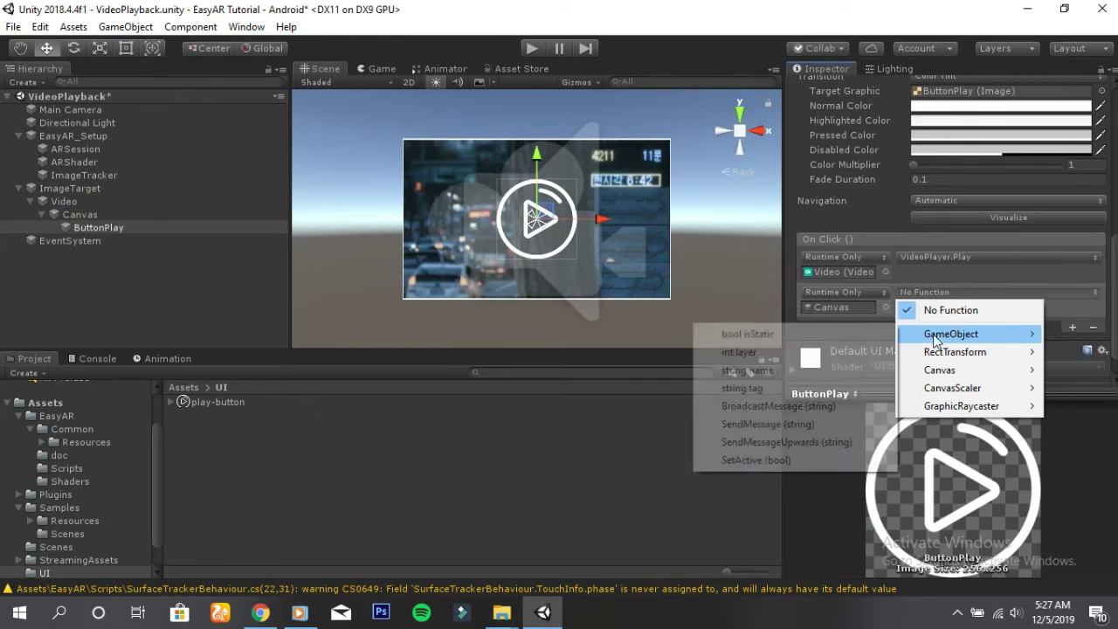
pyautogui.click(769, 460)
pyautogui.click(131, 294)
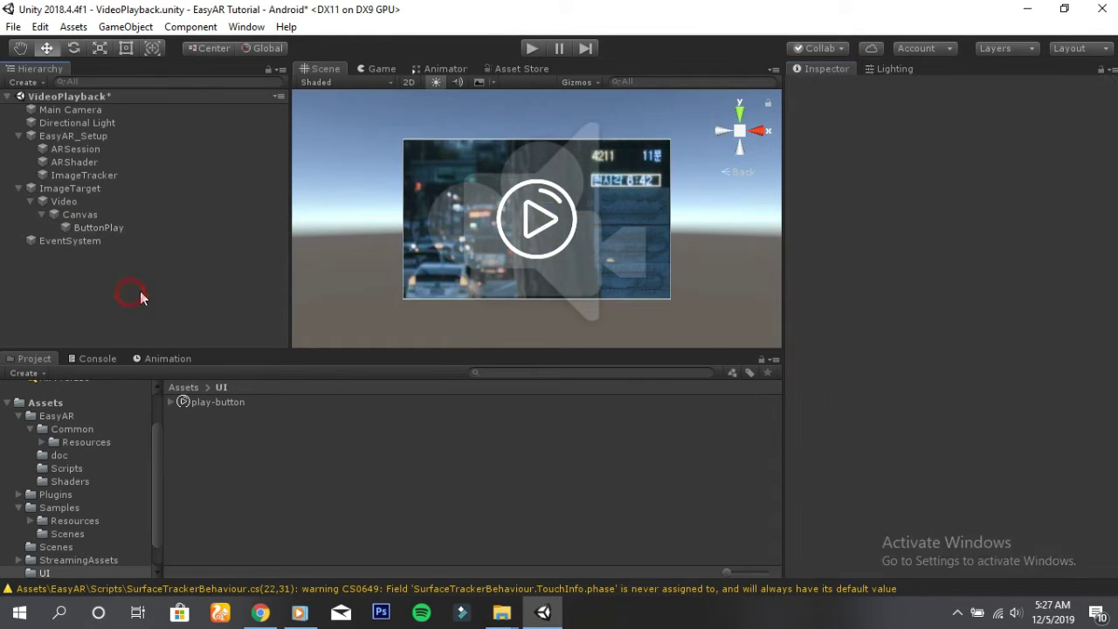
pyautogui.click(186, 387)
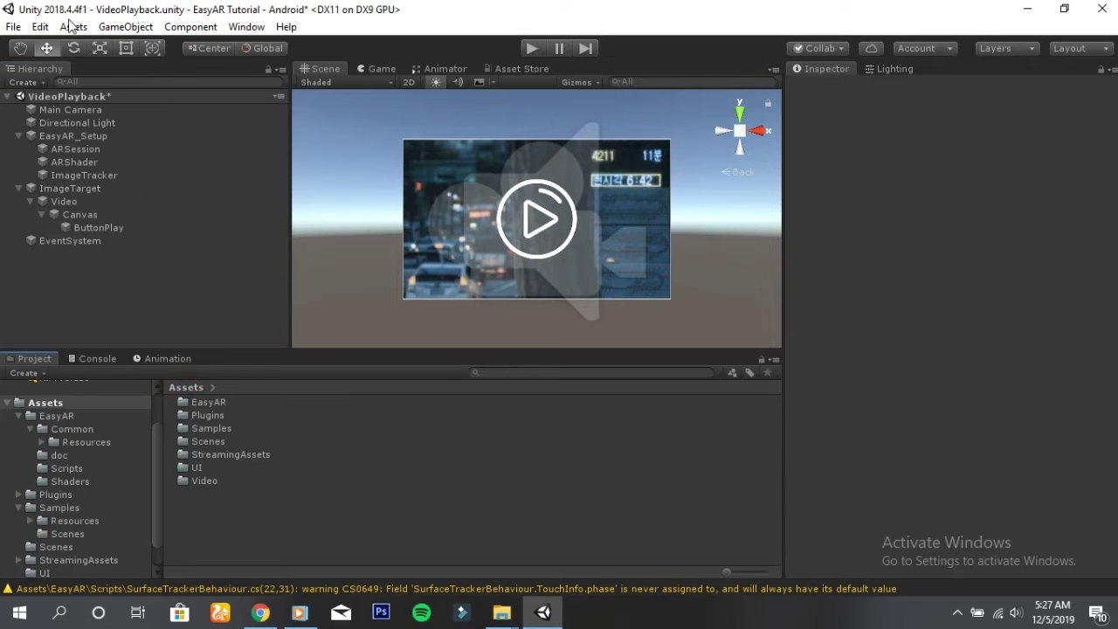
# Start a custom package import from the Assets > Import Package menu.
pyautogui.click(71, 27)
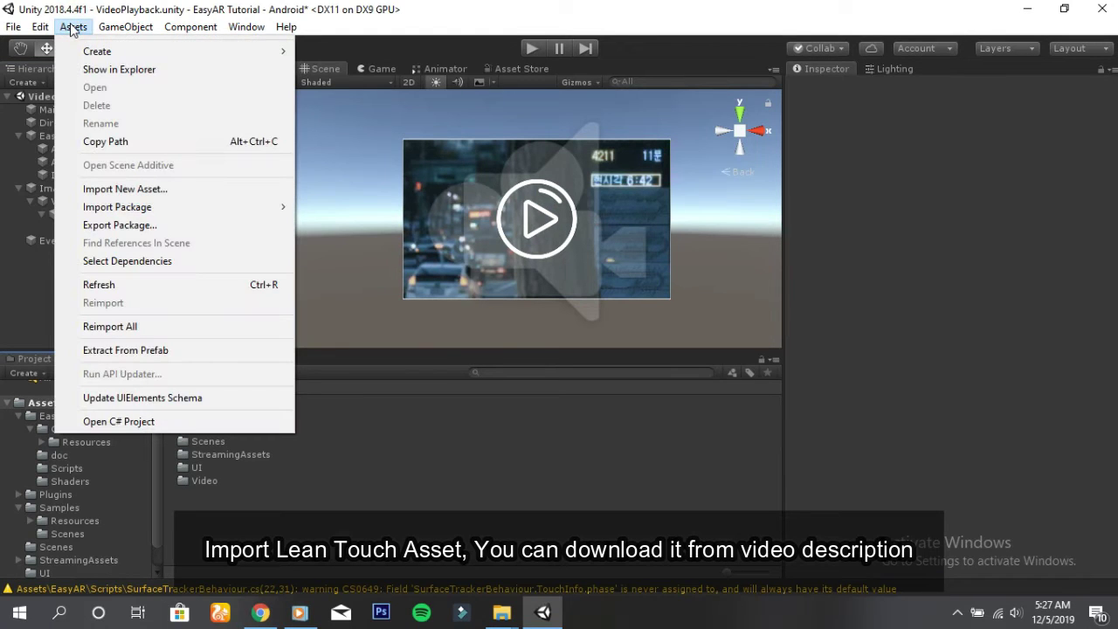
pyautogui.click(71, 27)
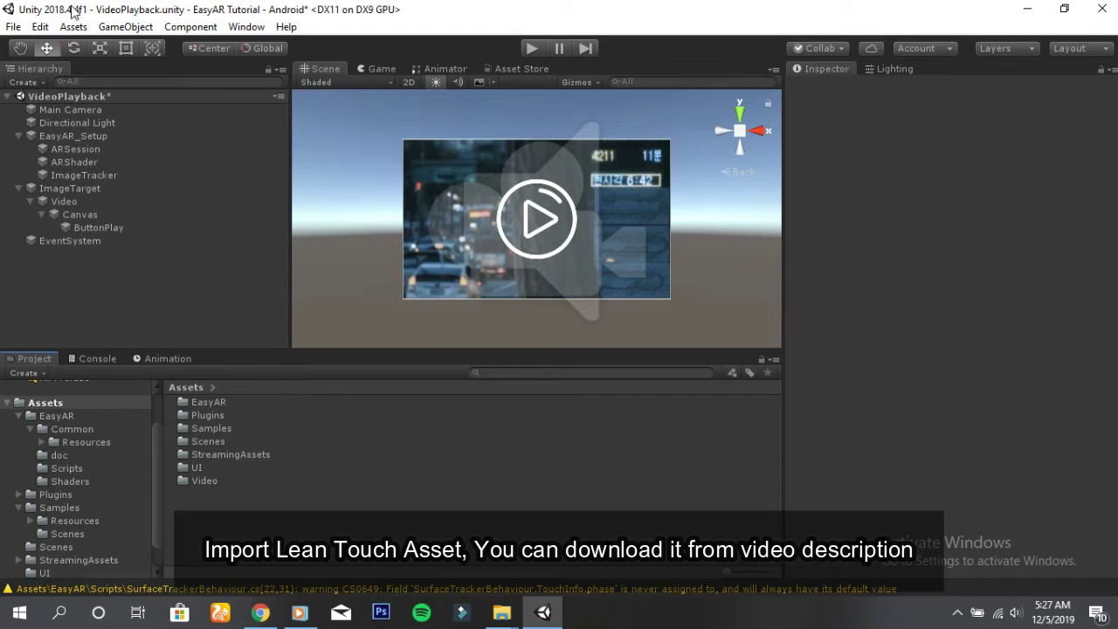
pyautogui.click(958, 612)
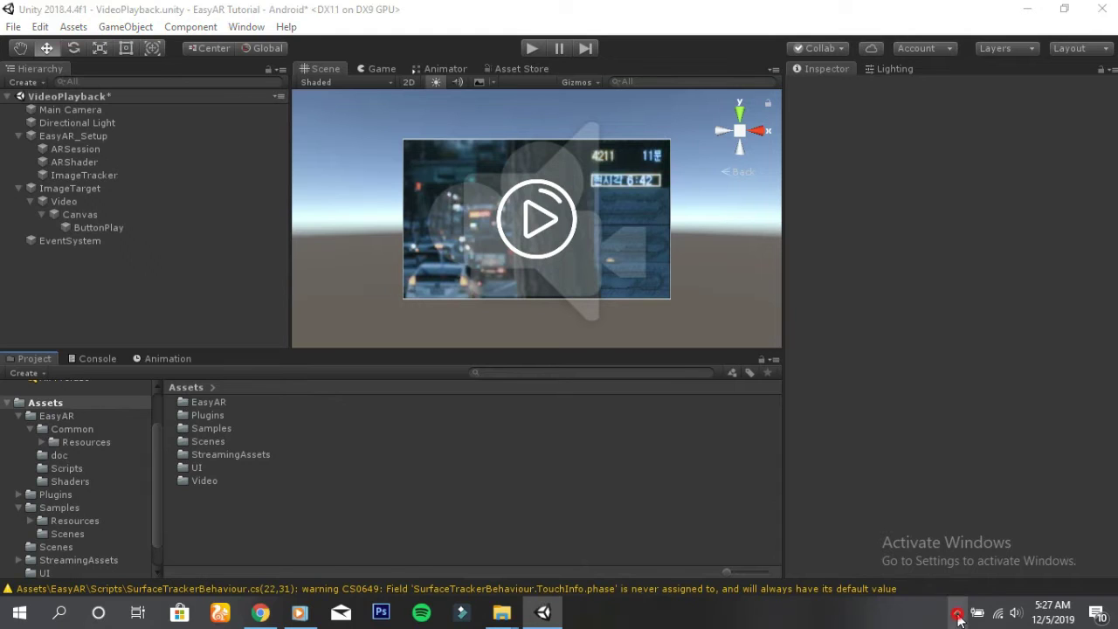
pyautogui.click(40, 27)
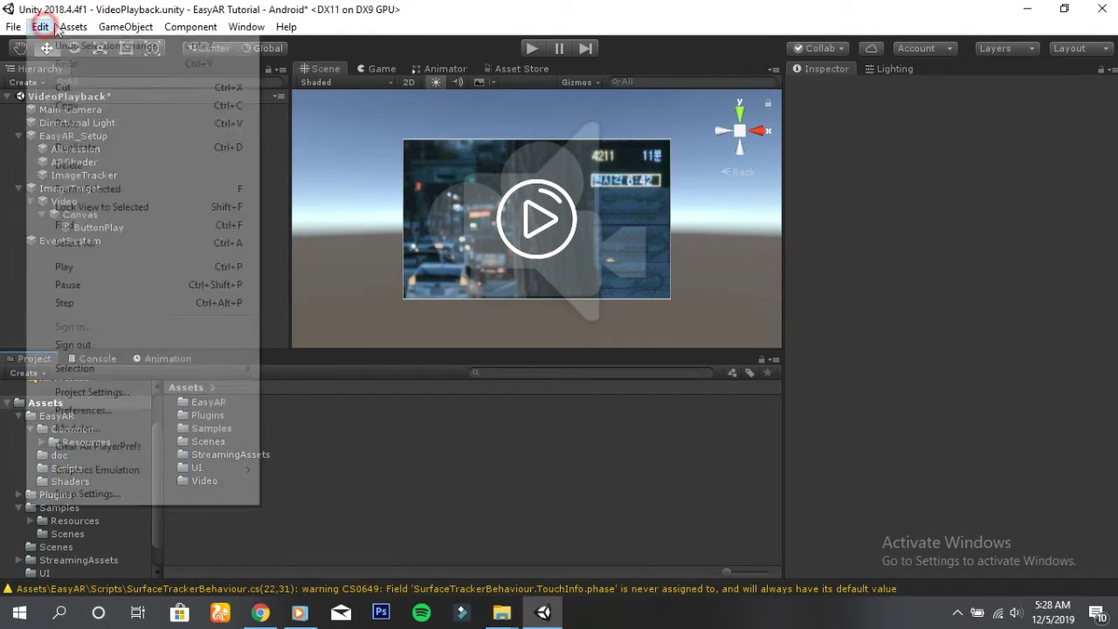
pyautogui.click(70, 29)
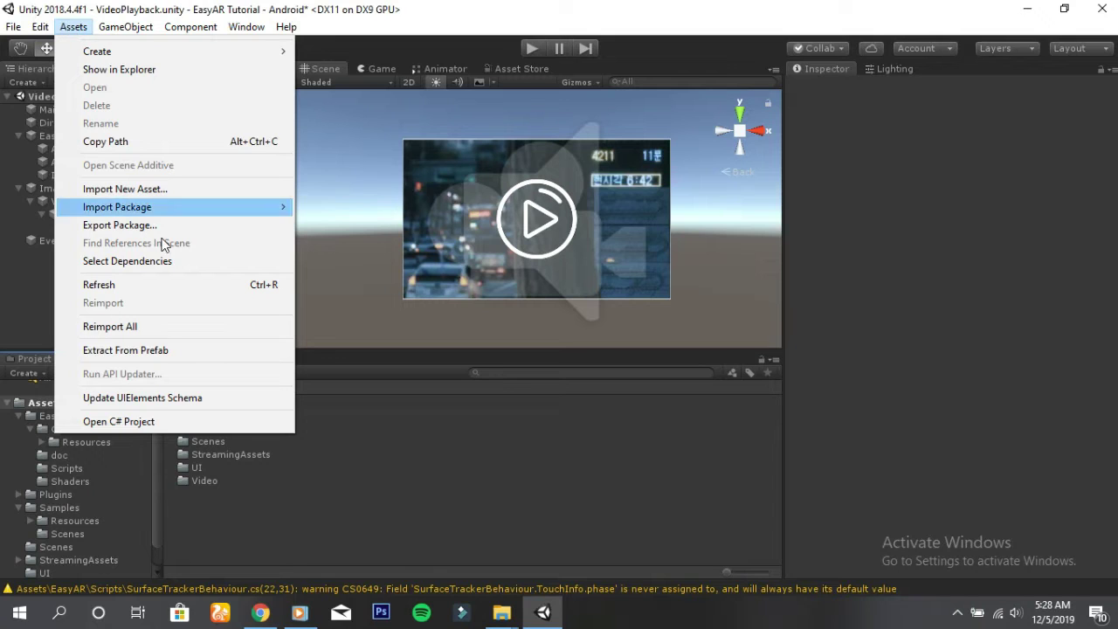
pyautogui.moveTo(158, 208)
pyautogui.click(318, 207)
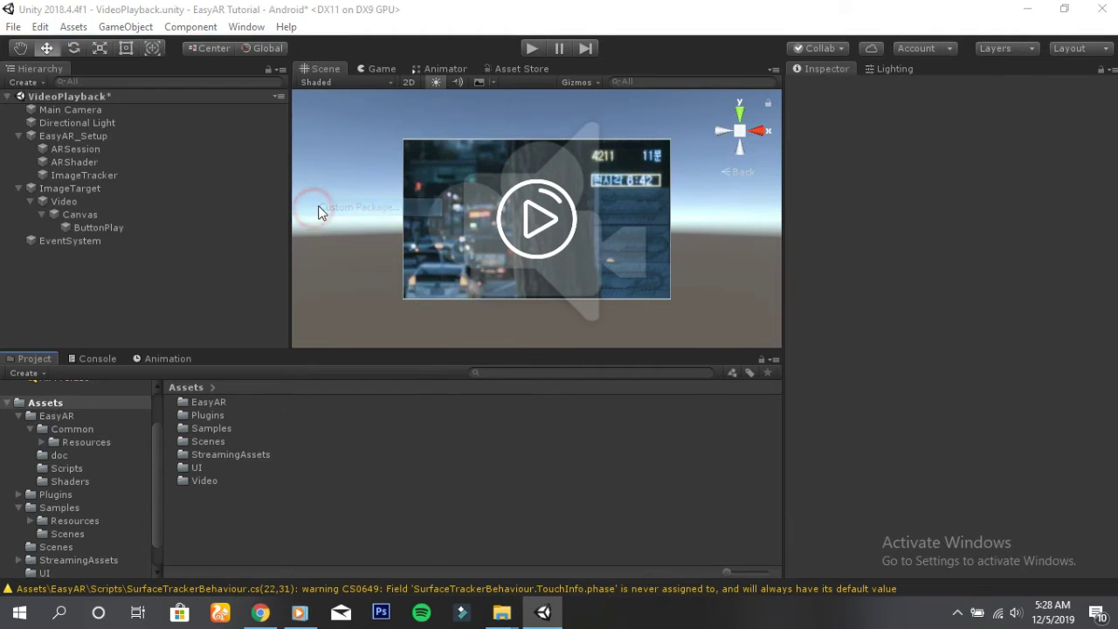
# Import all files of LeanTouch.unitypackage from Documents/Tutorial Asset.
pyautogui.scroll(3, 75, 216)
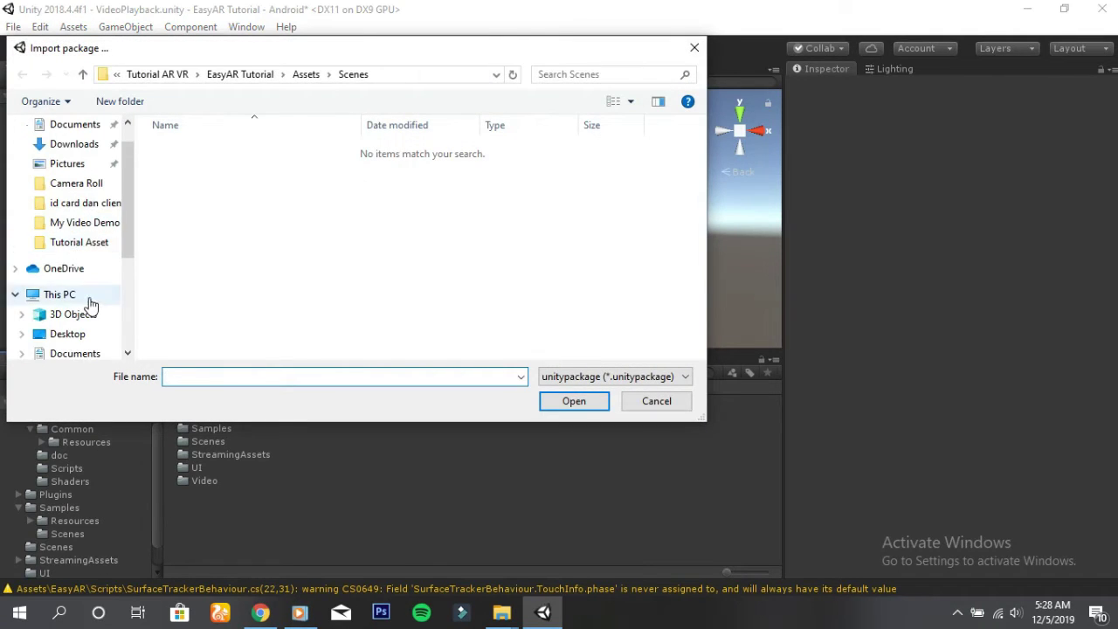
pyautogui.scroll(-2, 52, 297)
pyautogui.click(87, 276)
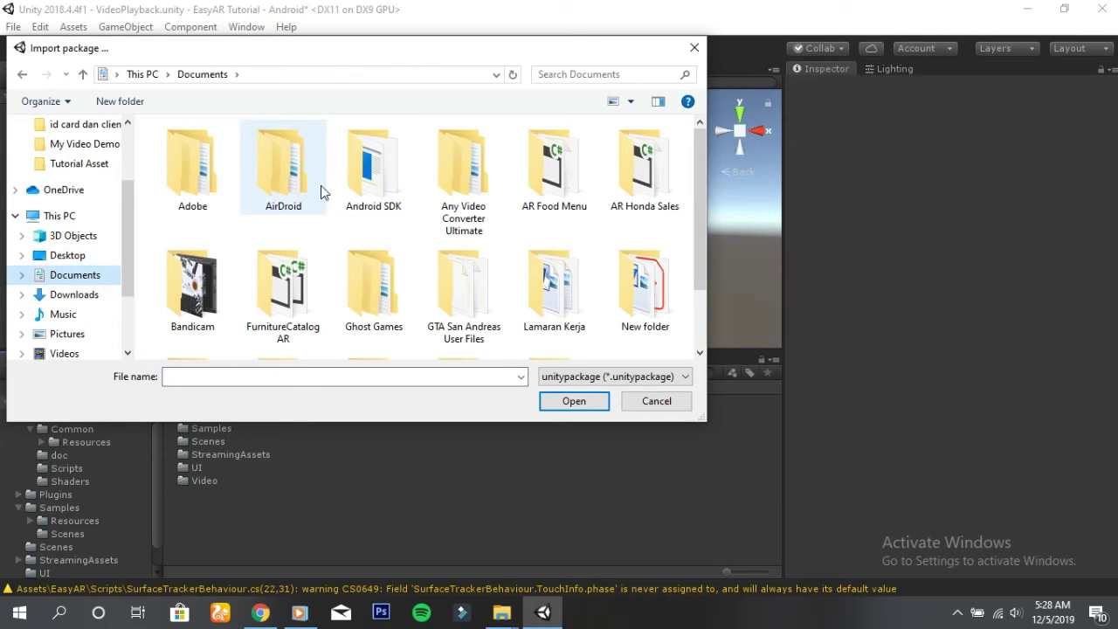
pyautogui.scroll(-2, 590, 317)
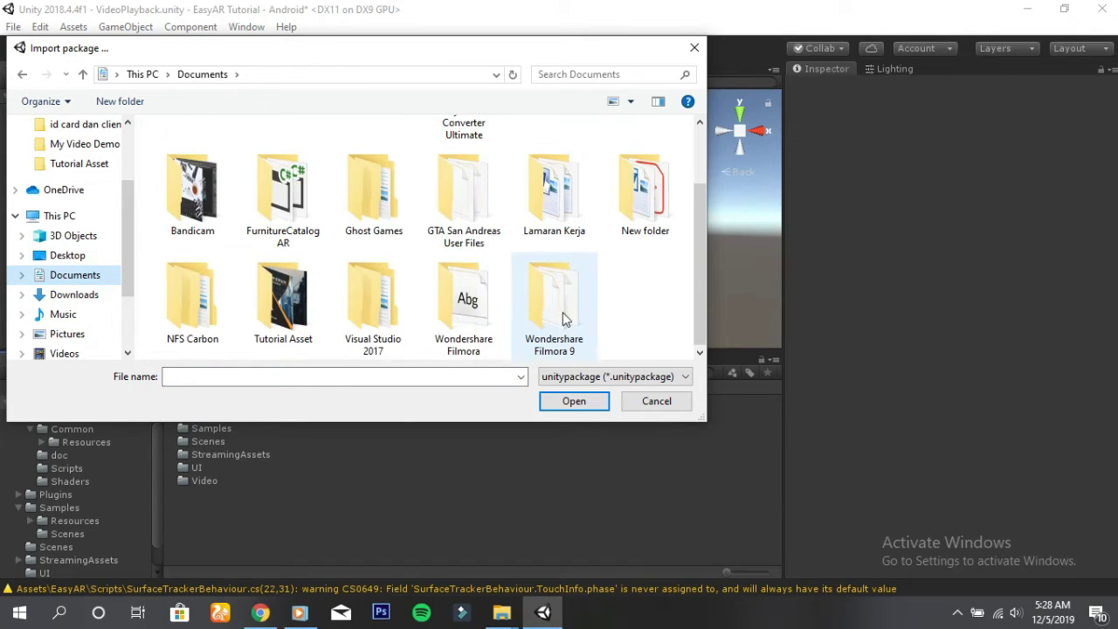
pyautogui.click(274, 322)
pyautogui.doubleClick(273, 322)
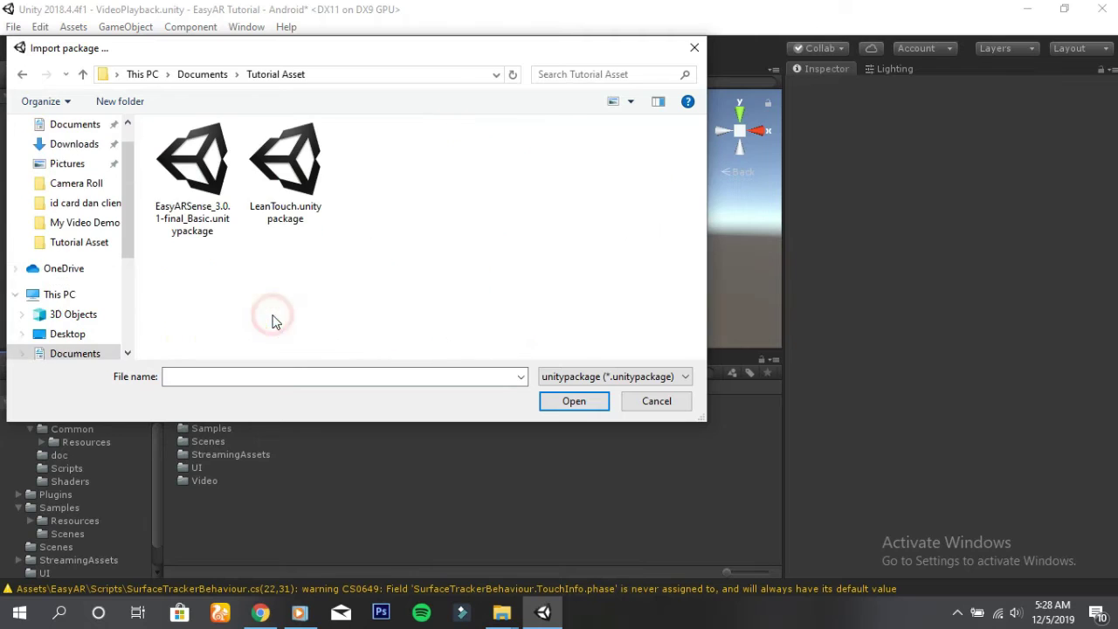
pyautogui.click(288, 196)
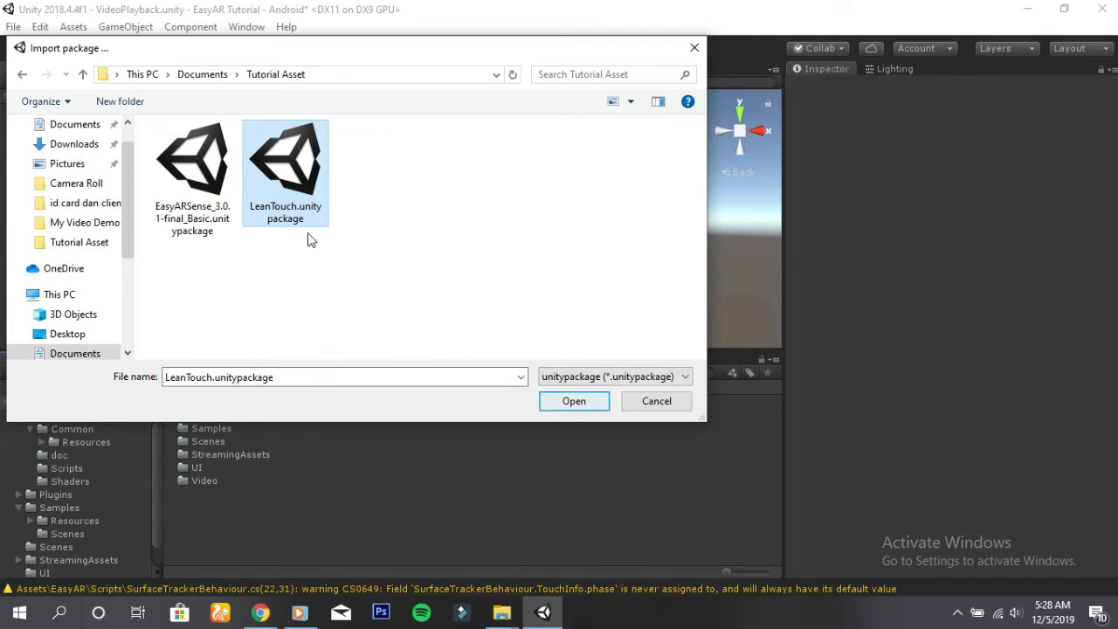
pyautogui.click(575, 404)
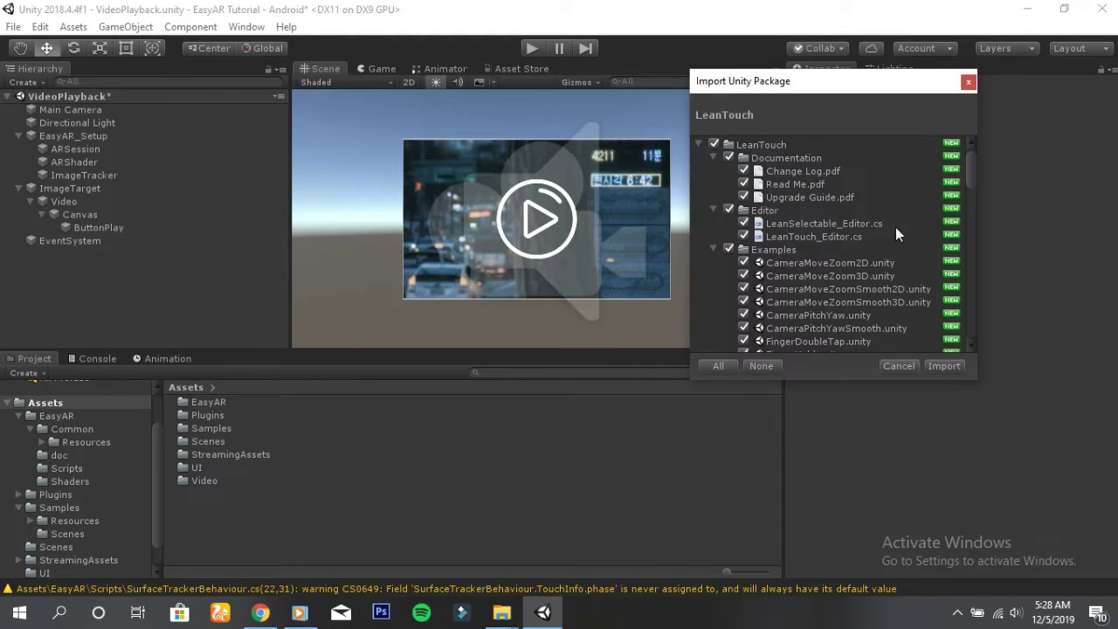
pyautogui.scroll(-5, 823, 262)
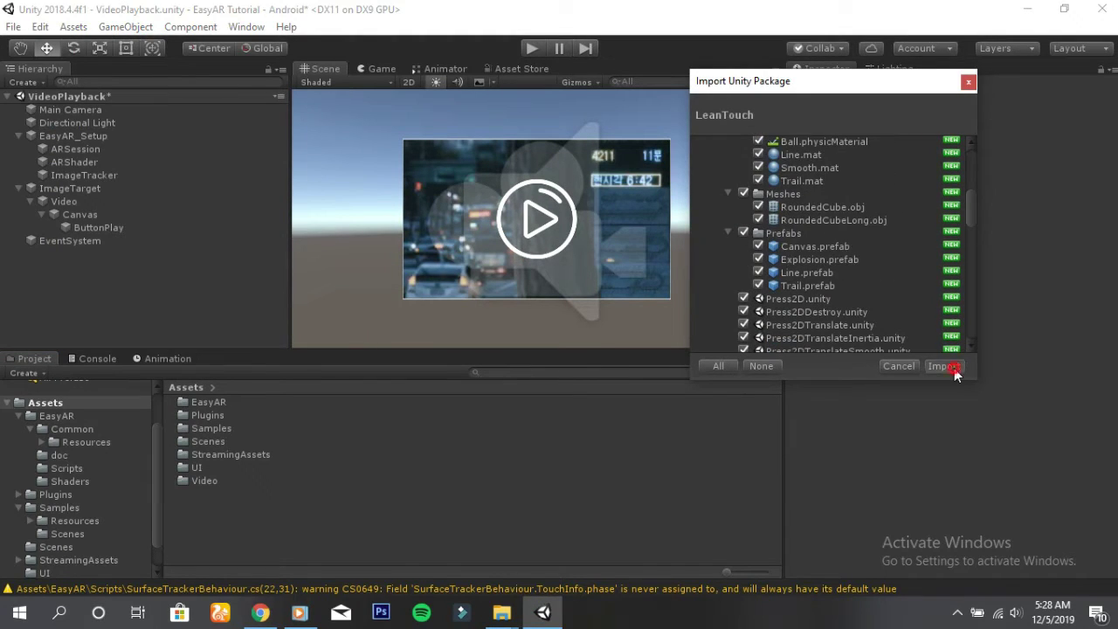
pyautogui.click(945, 367)
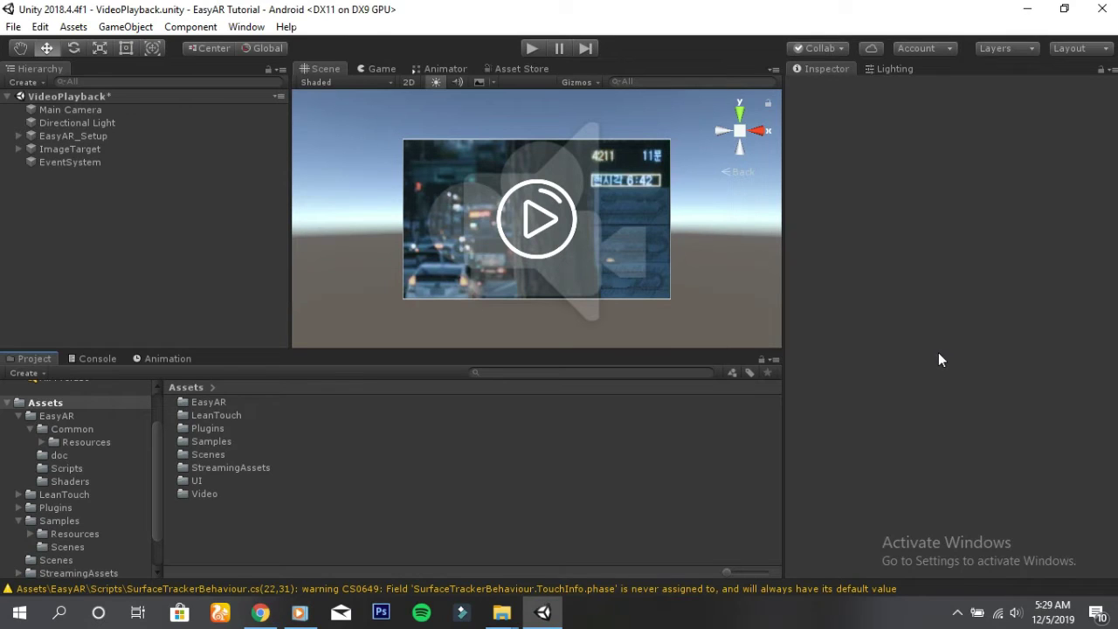
# Browse the imported LeanTouch folder and expand ImageTarget, Video and Canvas in the Hierarchy.
pyautogui.click(333, 515)
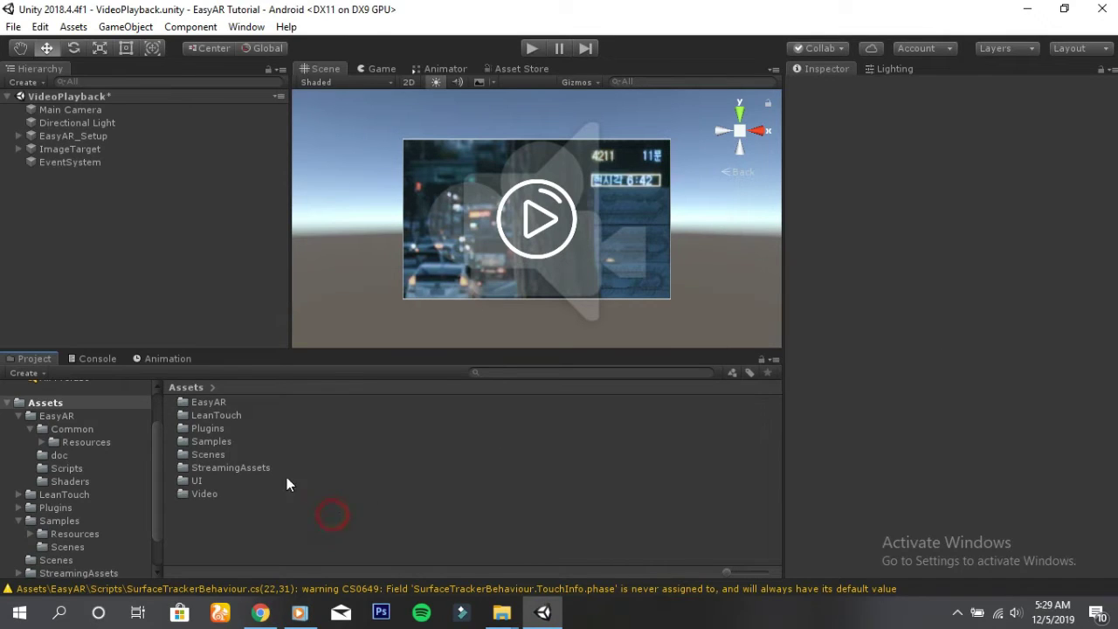
pyautogui.click(229, 416)
pyautogui.click(180, 280)
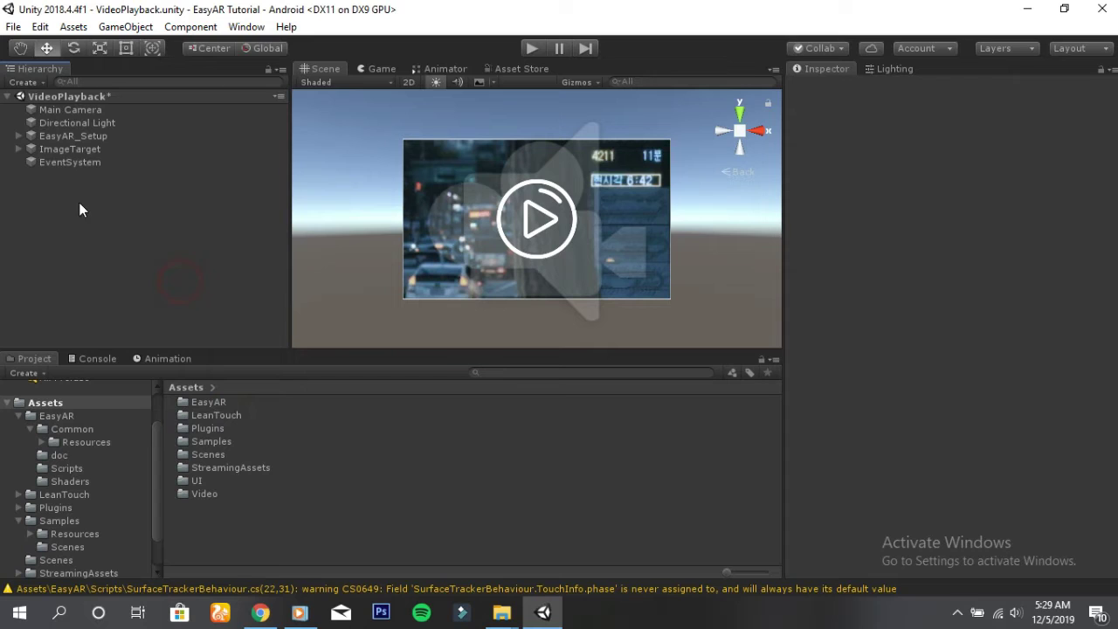
pyautogui.click(18, 149)
pyautogui.click(30, 162)
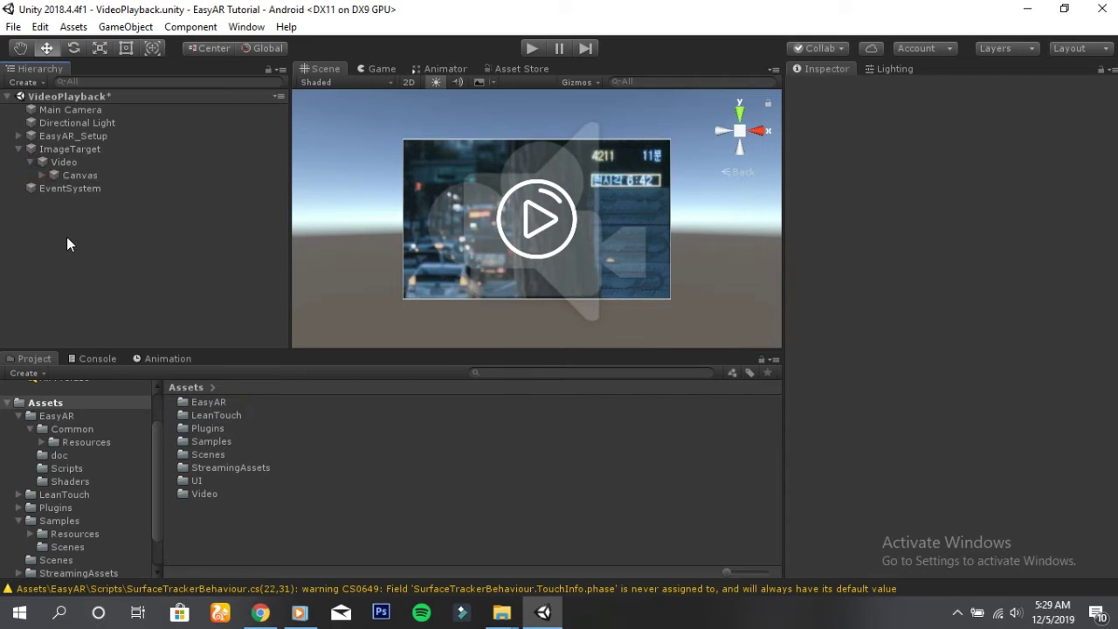
pyautogui.click(41, 174)
# Create a top-level LeanTouch object via Lean > Touch.
pyautogui.click(83, 267)
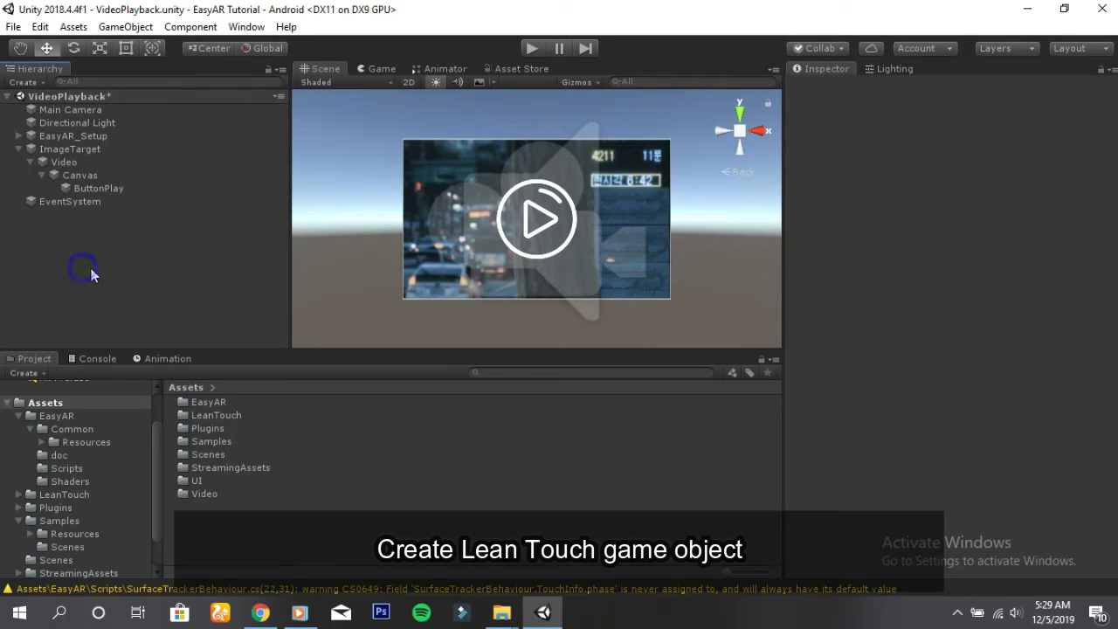
pyautogui.rightClick(90, 269)
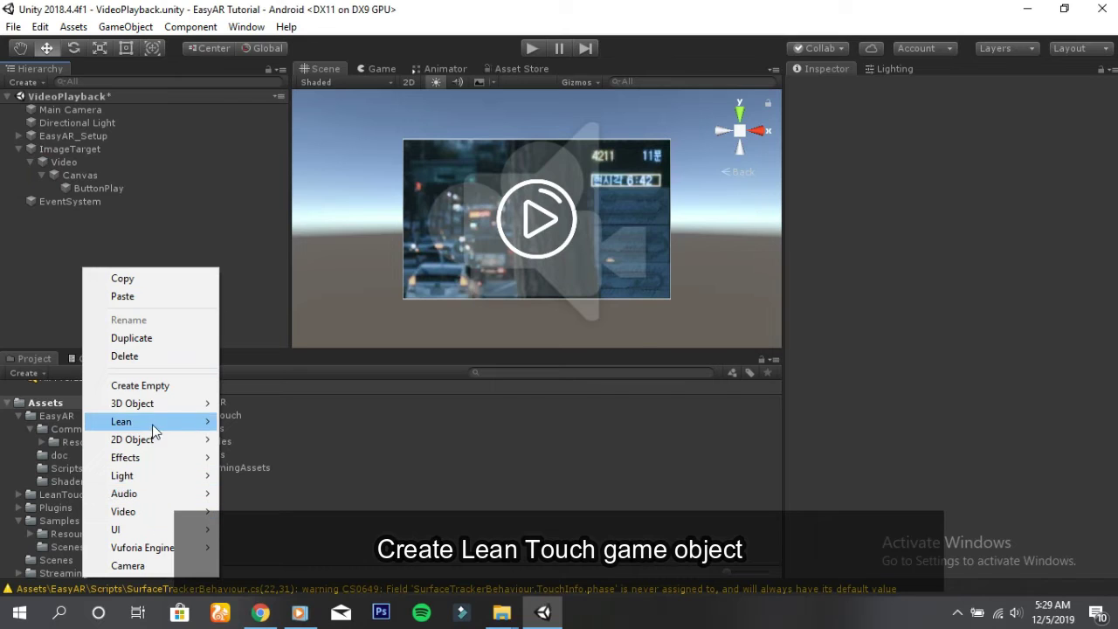
pyautogui.moveTo(197, 424)
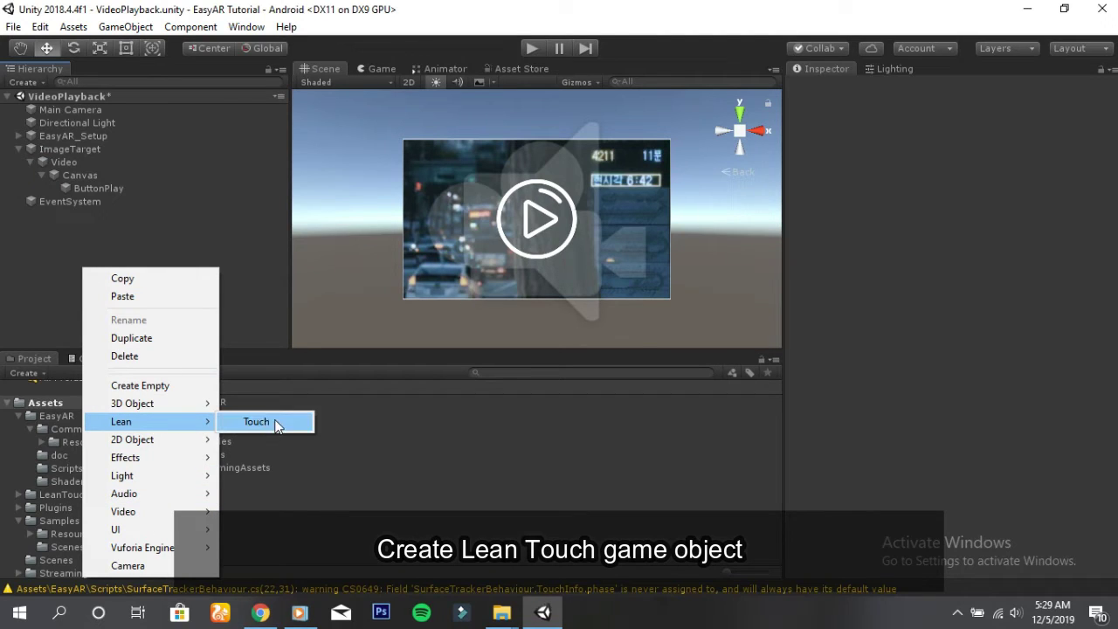
pyautogui.click(257, 422)
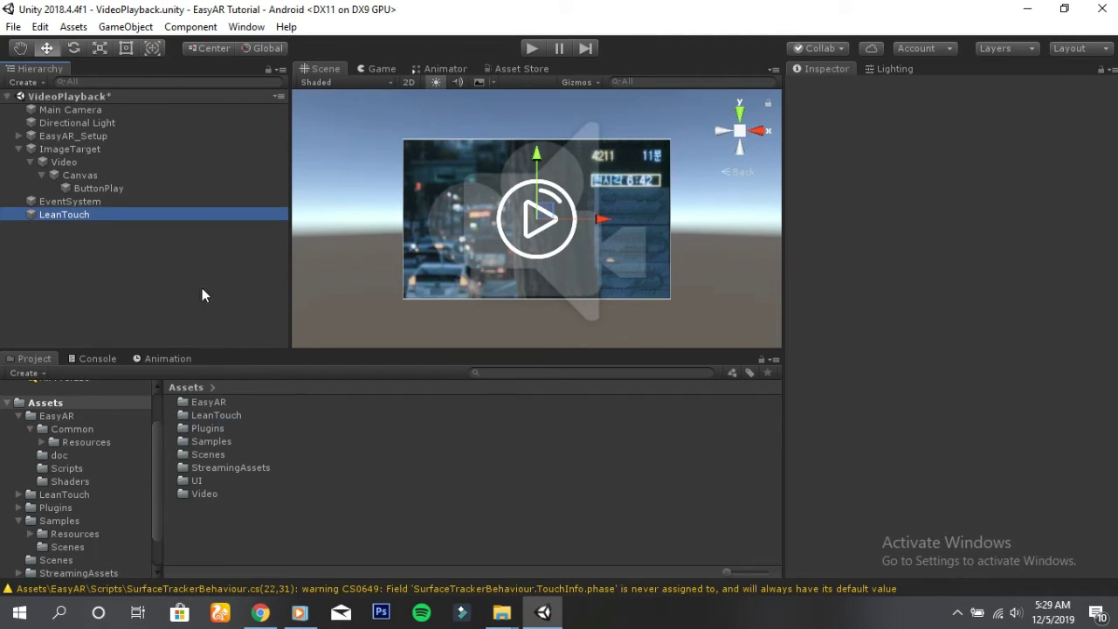
# Create an empty game object named 'LeanPressSelect'.
pyautogui.click(52, 270)
pyautogui.rightClick(73, 251)
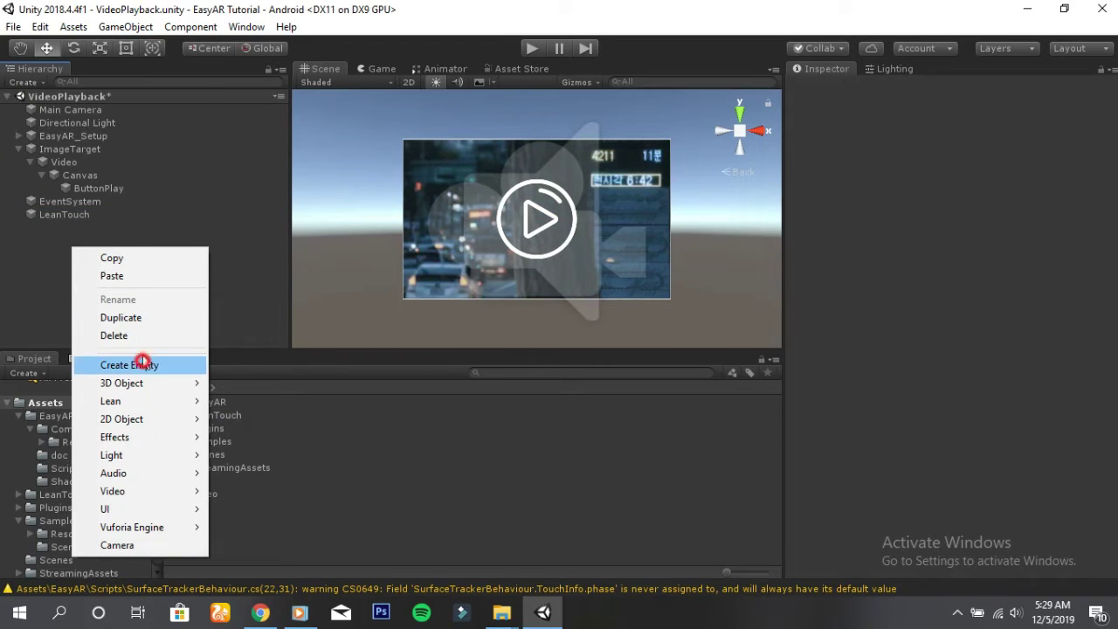
pyautogui.click(142, 364)
pyautogui.click(906, 88)
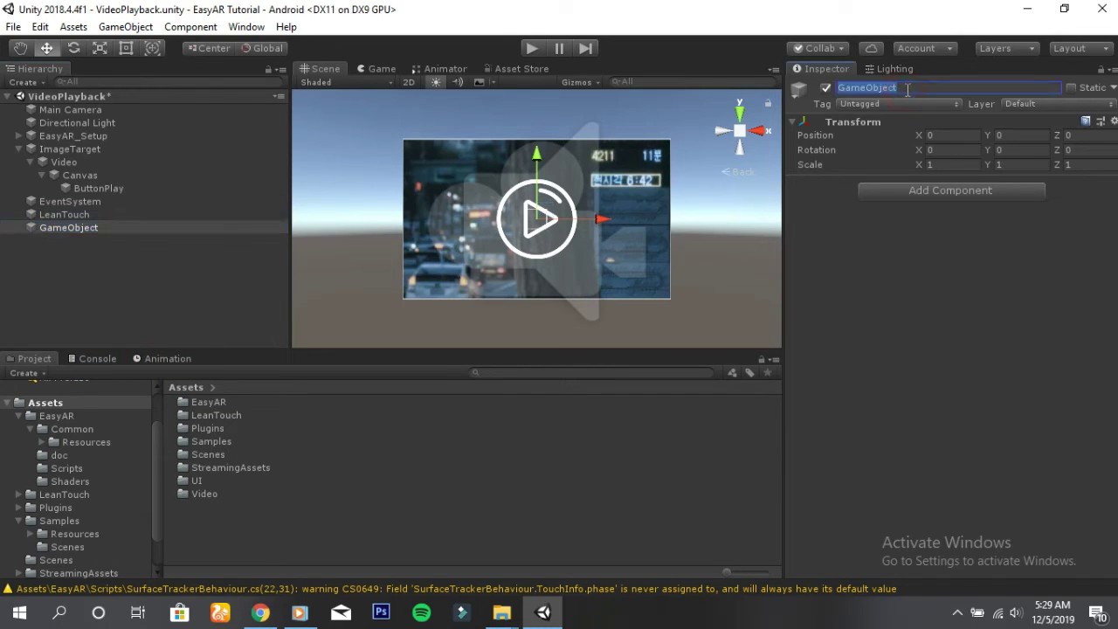
pyautogui.write('LeanP')
pyautogui.write('ressSel')
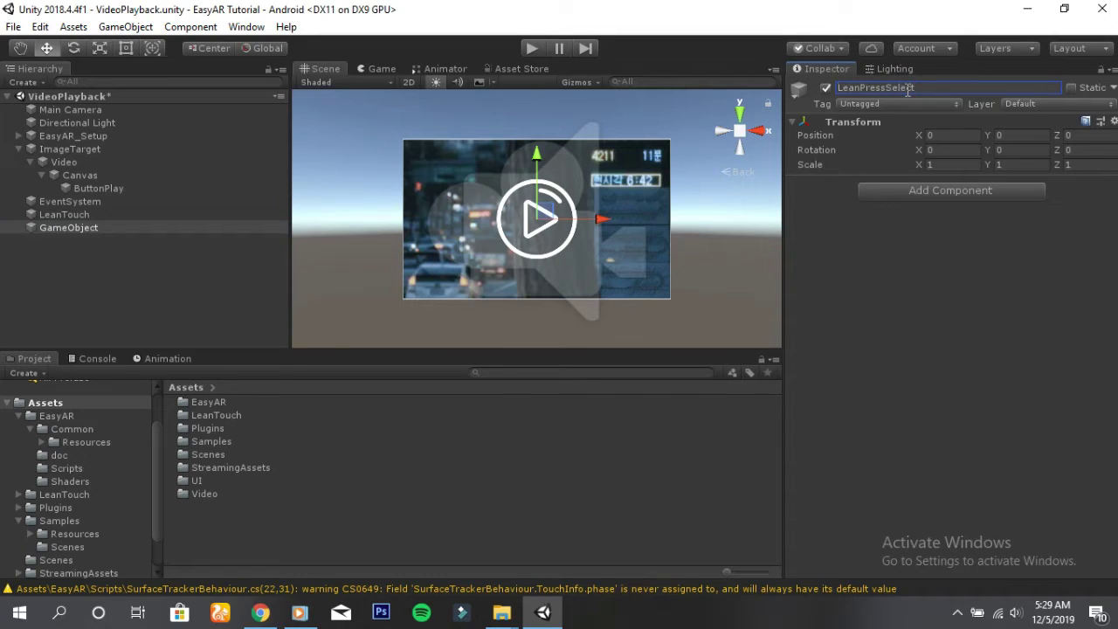
pyautogui.press('Return')
# Add a Lean Press Select component with Layer Mask set to Everything.
pyautogui.click(888, 183)
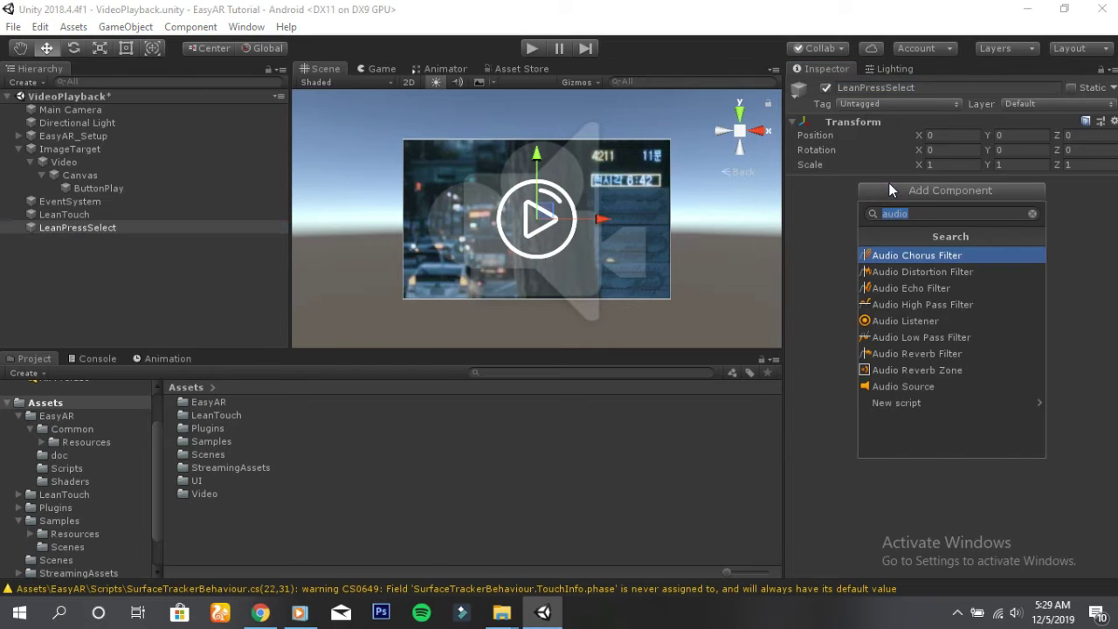
pyautogui.write('lean press')
pyautogui.press('Return')
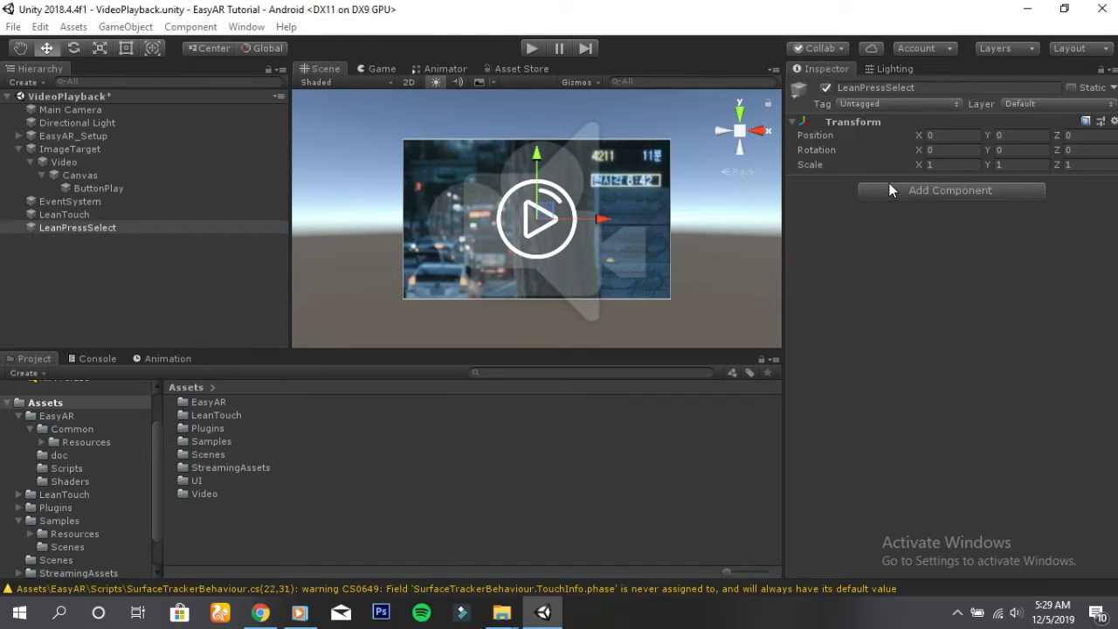
pyautogui.click(931, 254)
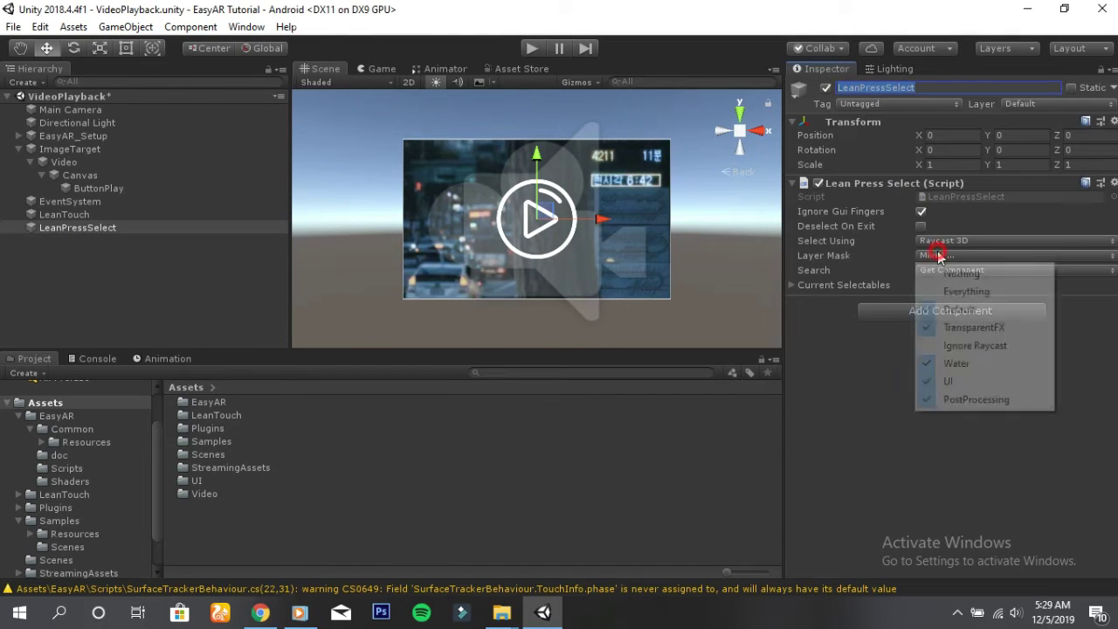
pyautogui.click(956, 292)
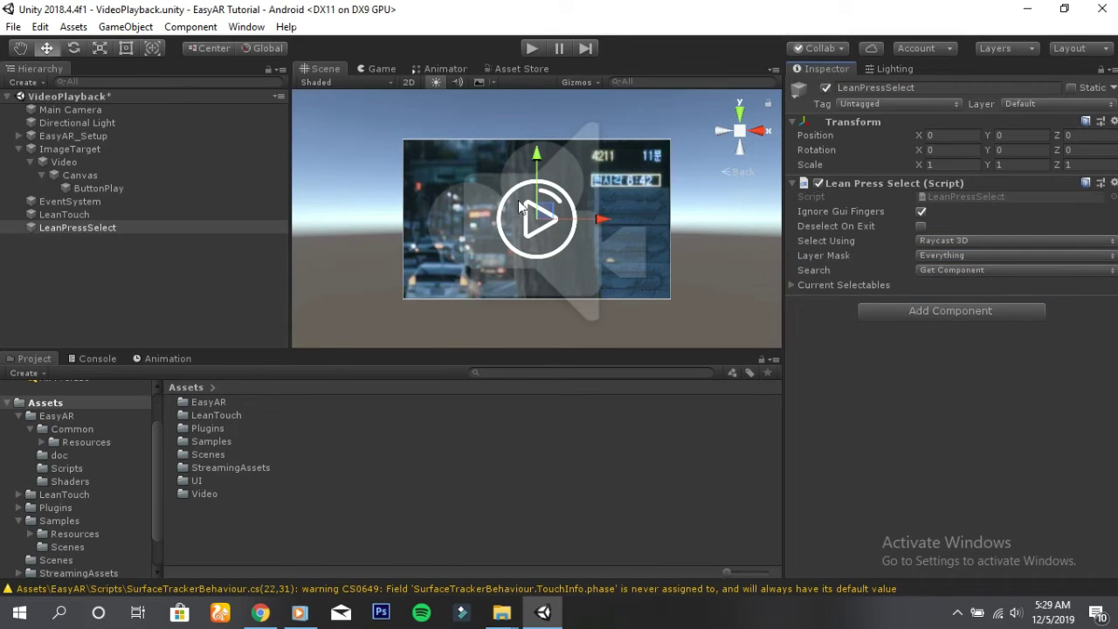
# Add a 3D Box Collider to the Video object.
pyautogui.click(63, 165)
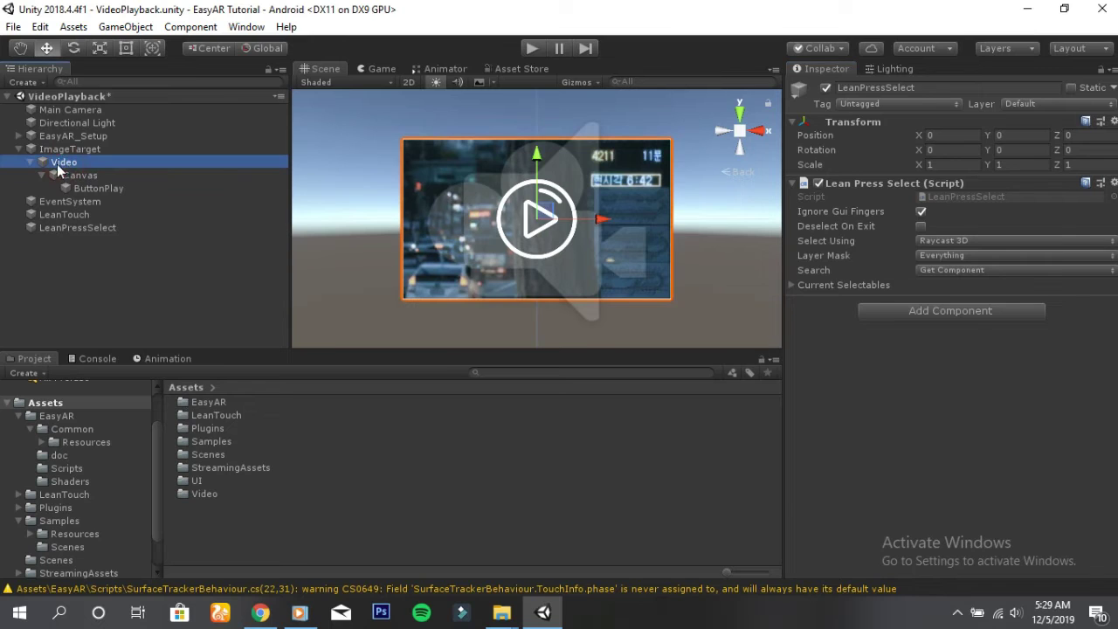
pyautogui.scroll(-5, 1002, 369)
pyautogui.scroll(-7, 997, 409)
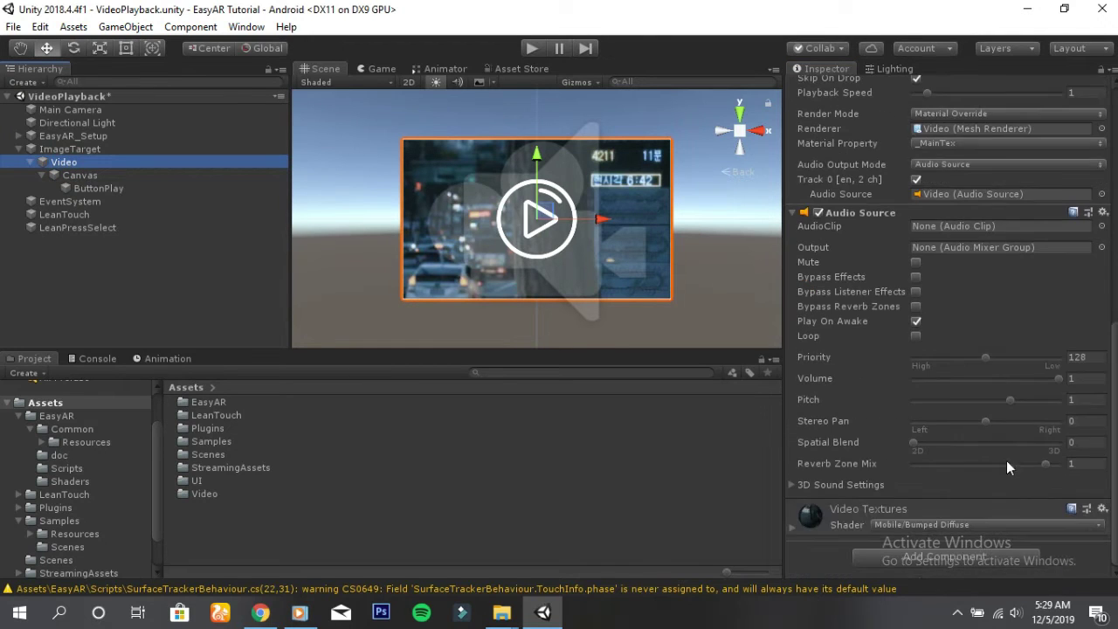
pyautogui.scroll(5, 989, 480)
pyautogui.scroll(7, 989, 477)
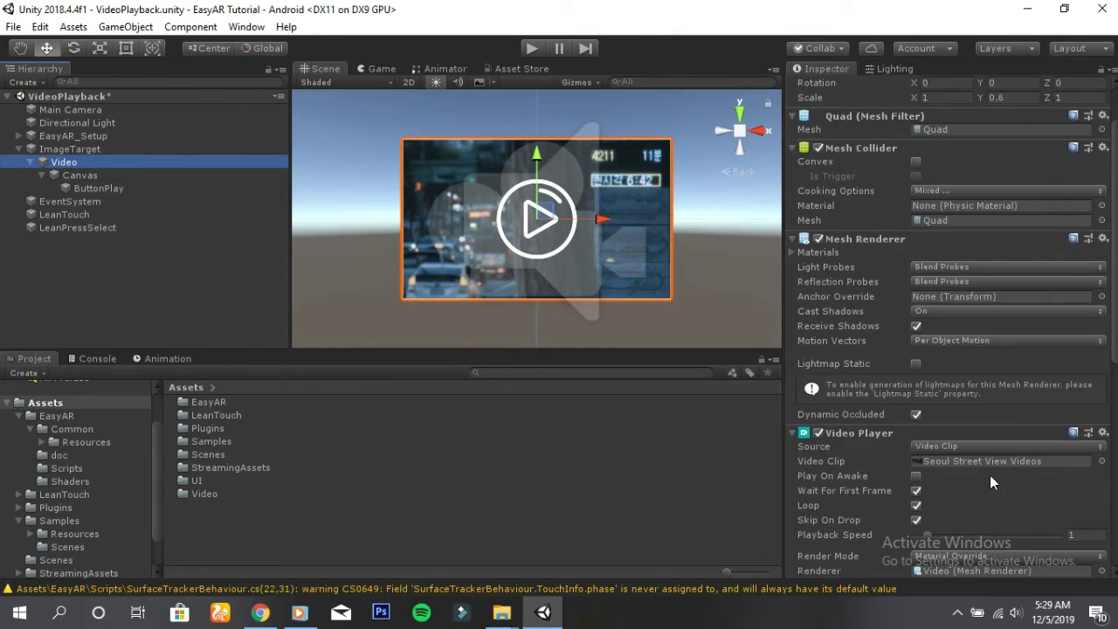
pyautogui.scroll(1, 990, 476)
pyautogui.scroll(-6, 990, 475)
pyautogui.scroll(-6, 993, 476)
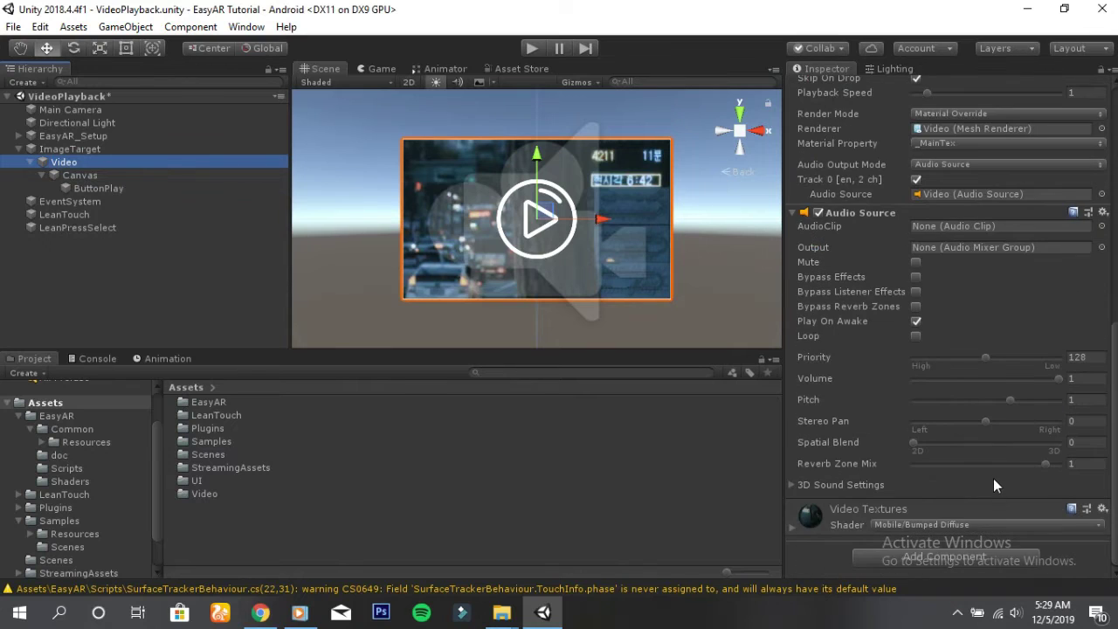
pyautogui.click(975, 563)
pyautogui.write('bo')
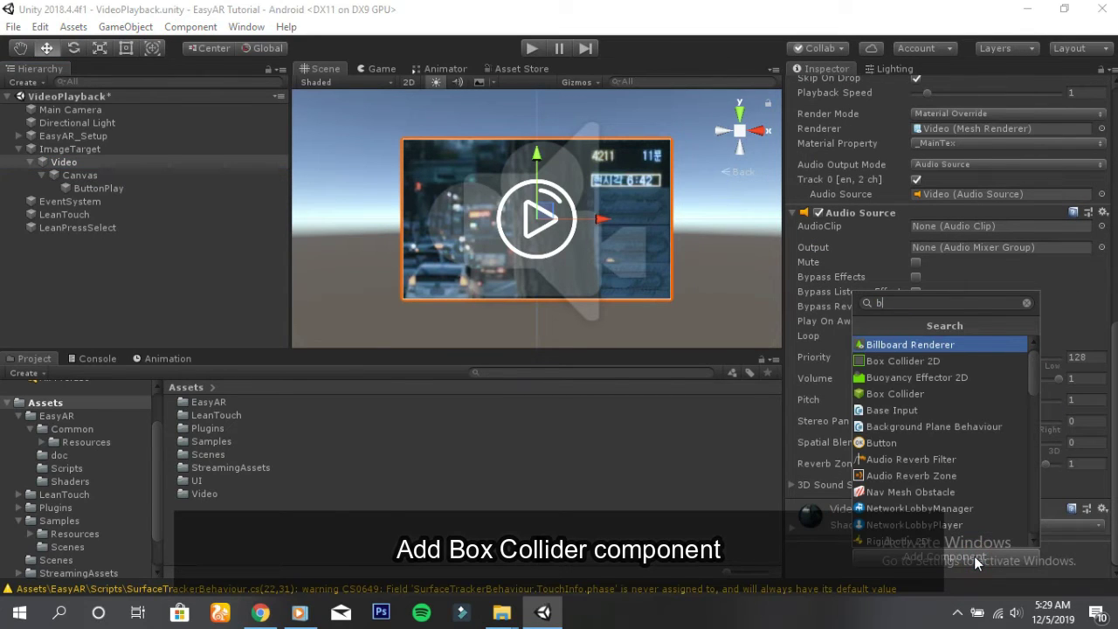
pyautogui.press('Down')
pyautogui.press('Return')
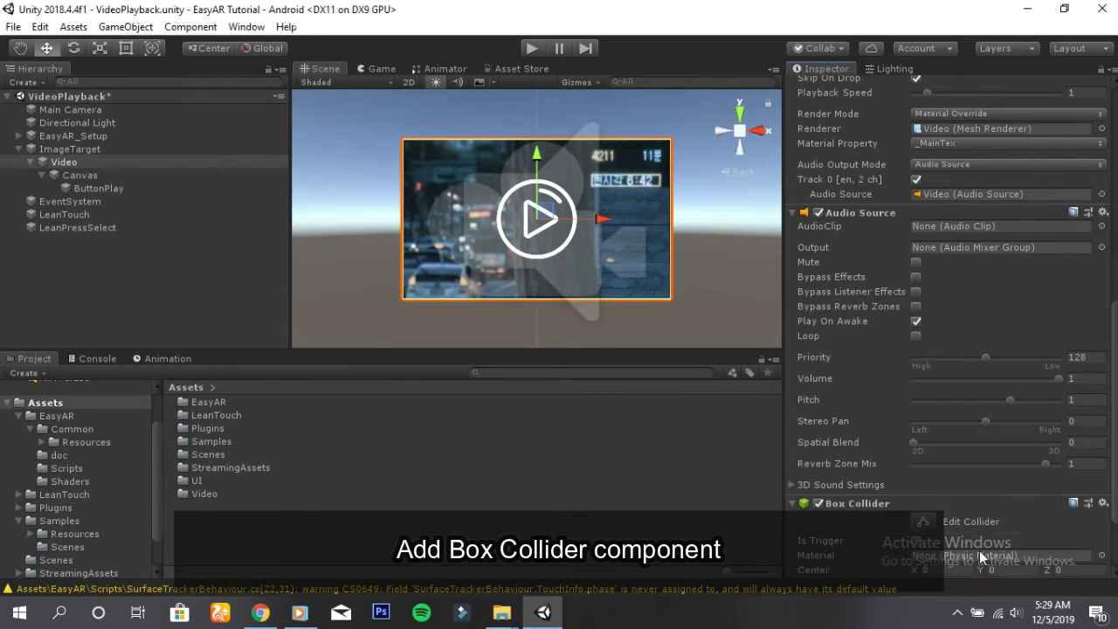
# Add the Lean Selectable component to Video using the 'leanse' search.
pyautogui.click(984, 562)
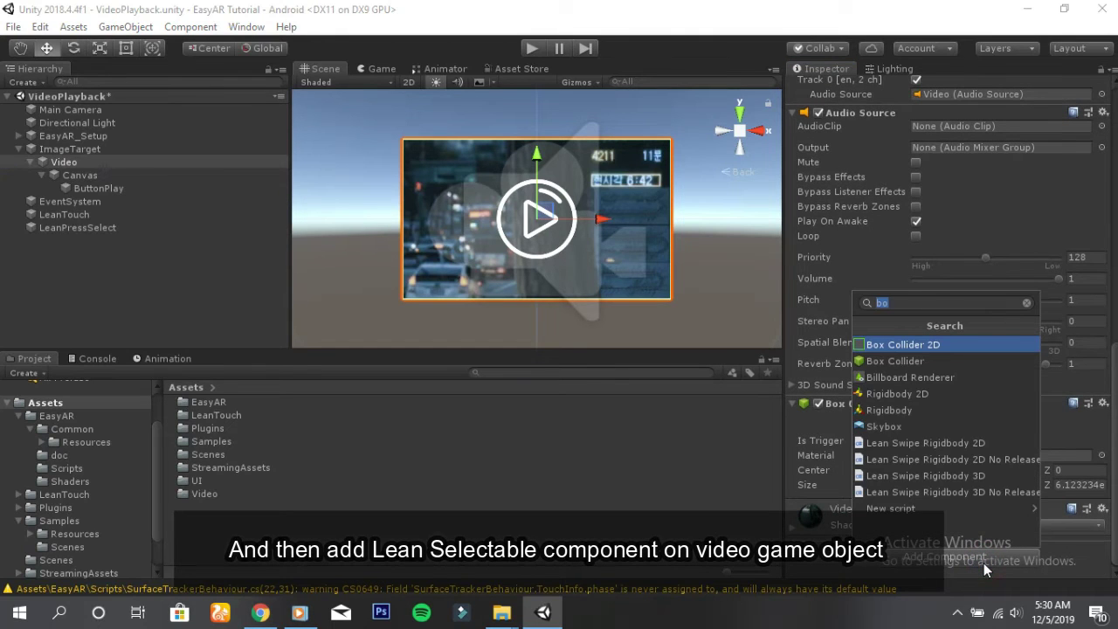
pyautogui.write('leanse')
pyautogui.press('Down')
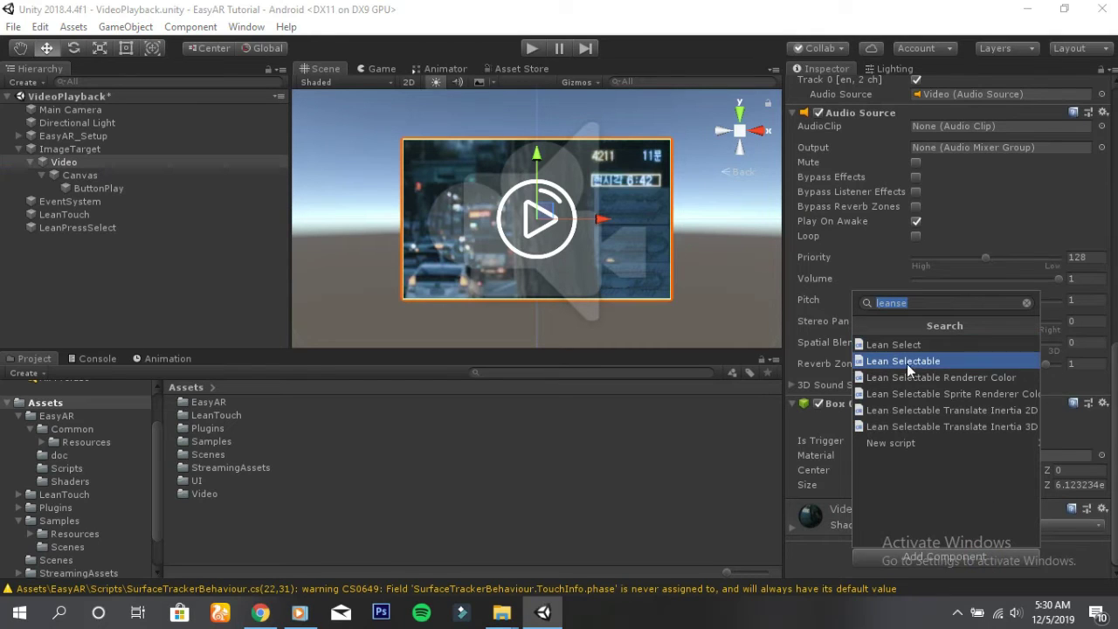
pyautogui.click(927, 368)
pyautogui.scroll(-5, 933, 436)
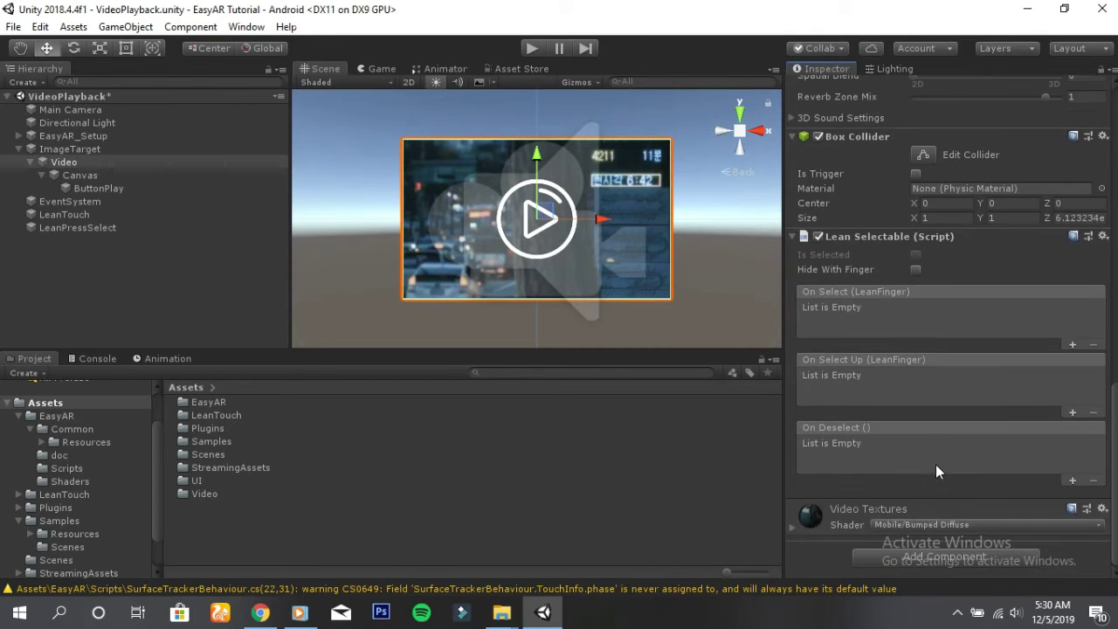
# Add an On Select event that calls VideoPlayer.Pause() on the Video object.
pyautogui.click(1073, 345)
pyautogui.moveTo(102, 162); pyautogui.dragTo(844, 327)
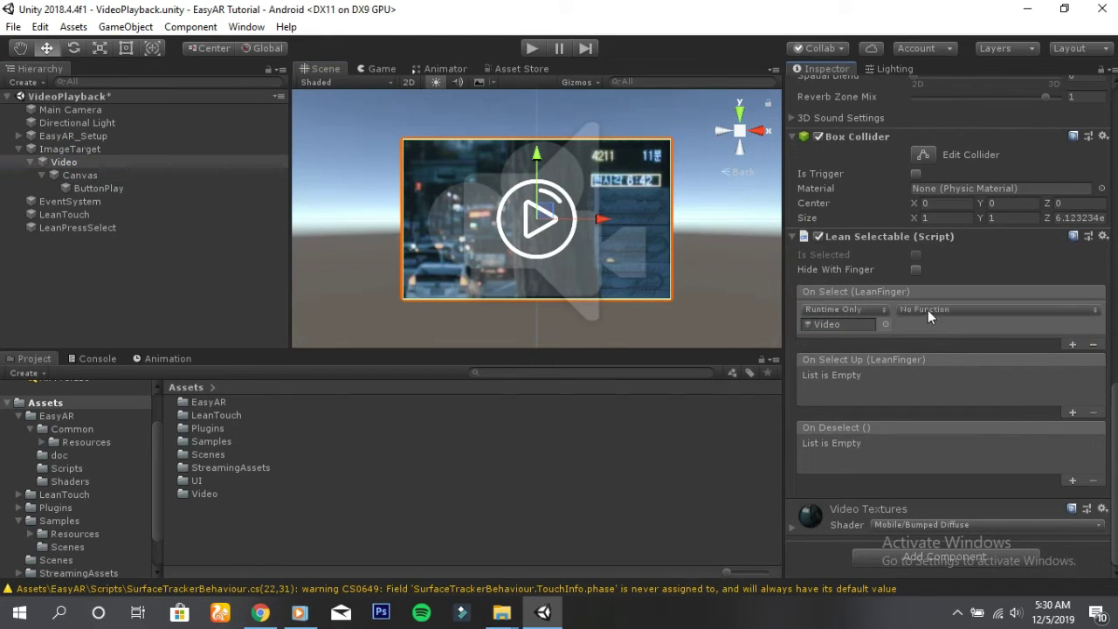
pyautogui.click(928, 310)
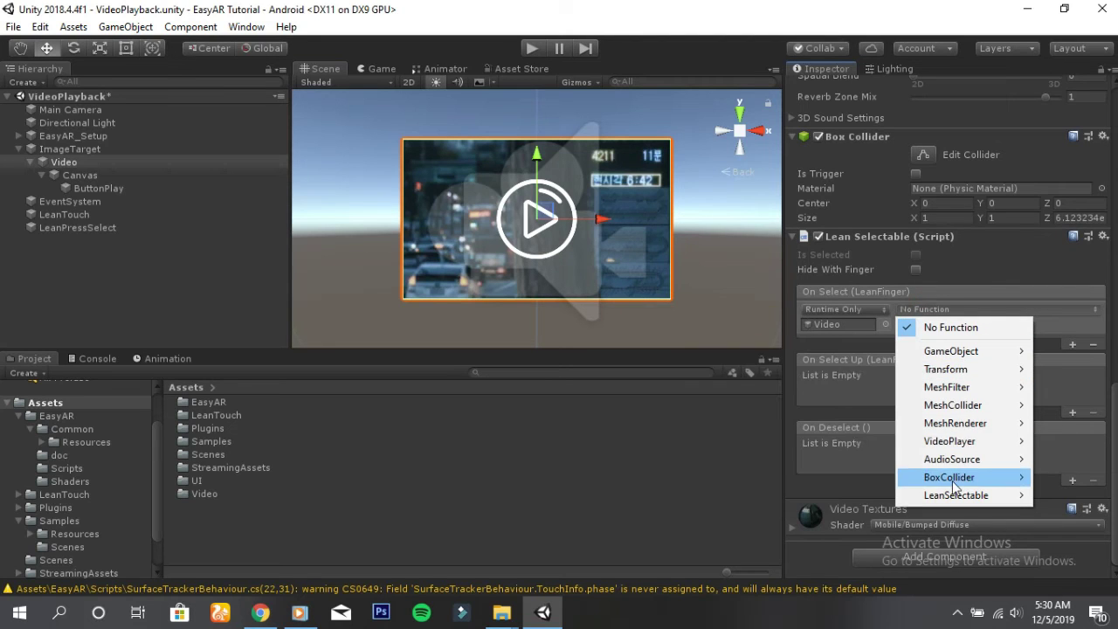
pyautogui.moveTo(954, 448)
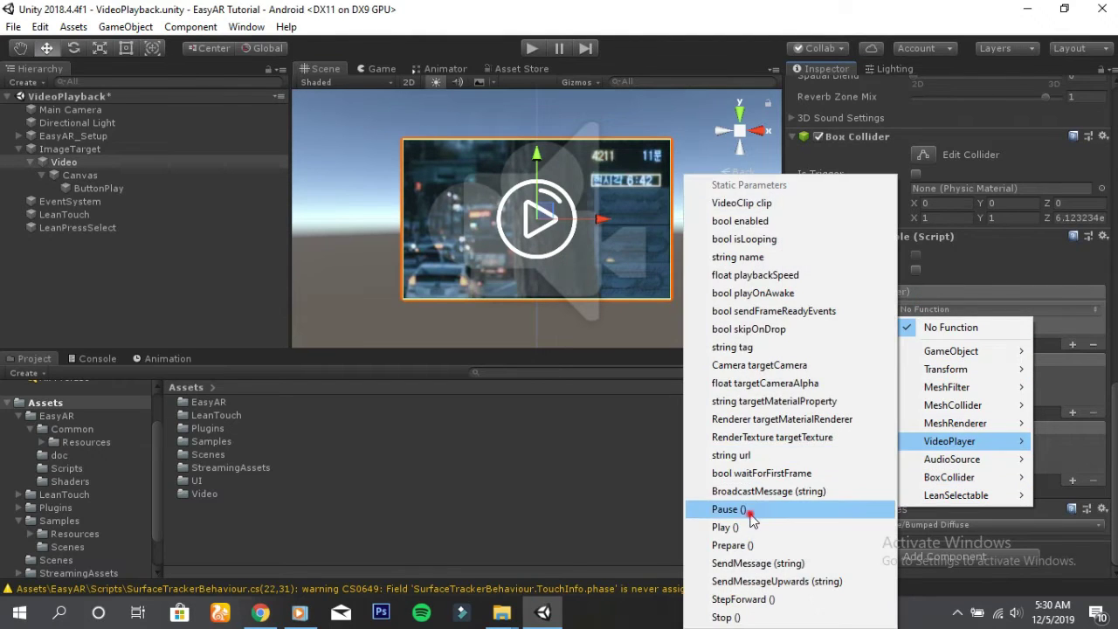
pyautogui.click(749, 510)
# Add a second On Select event calling GameObject.SetActive on Canvas, with the value ticked.
pyautogui.click(1072, 345)
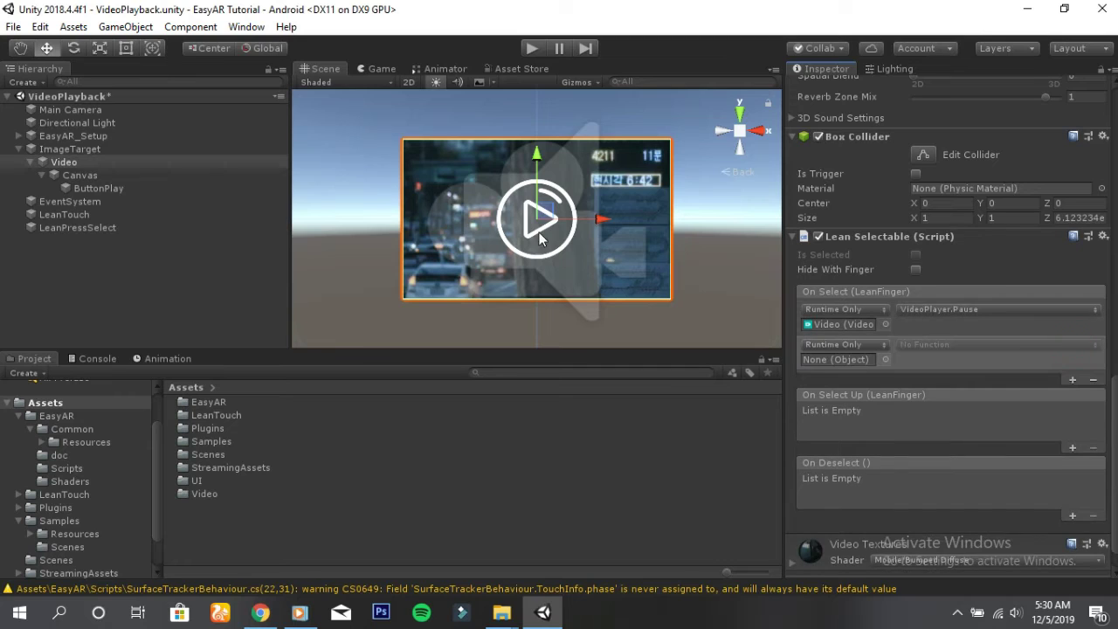
pyautogui.moveTo(134, 178)
pyautogui.mouseDown()
pyautogui.moveTo(550, 258)
pyautogui.moveTo(860, 359)
pyautogui.mouseUp()
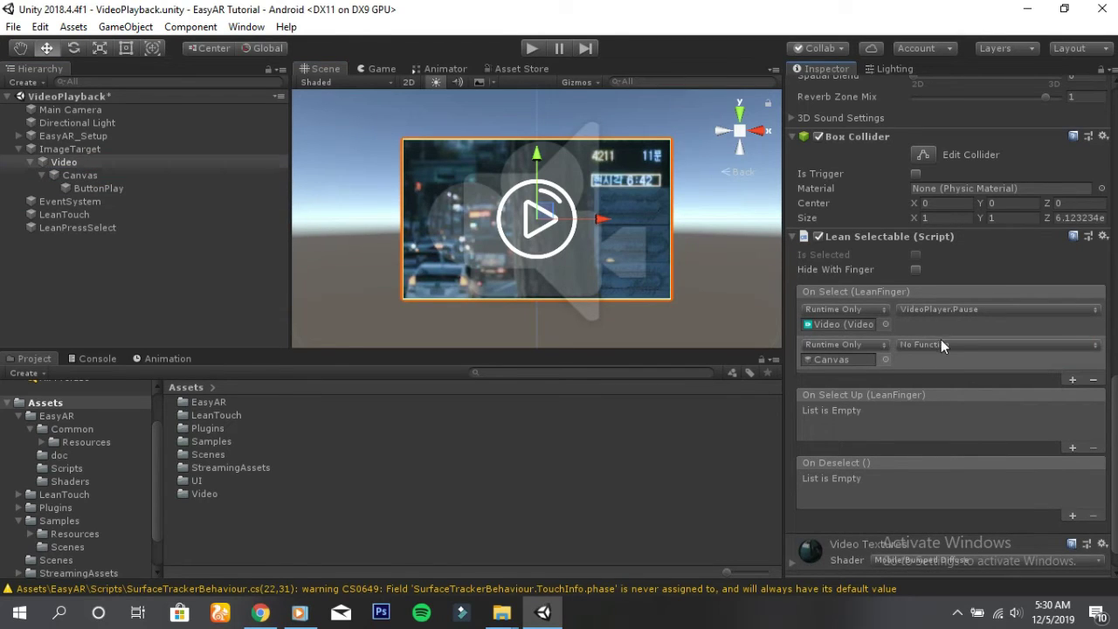
pyautogui.click(943, 345)
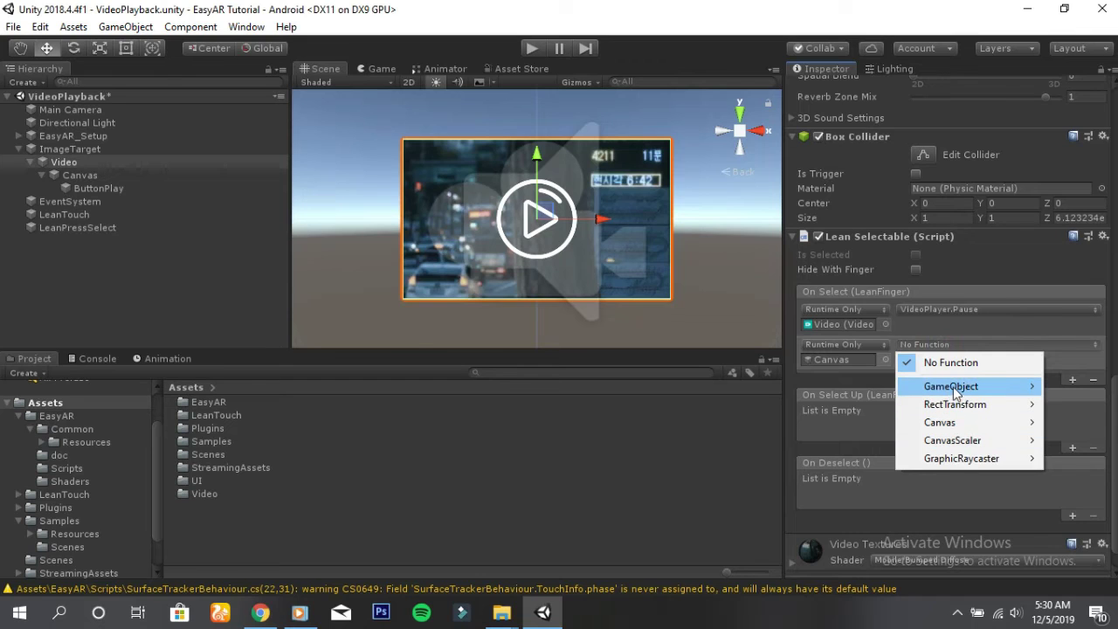
pyautogui.moveTo(951, 386)
pyautogui.click(772, 528)
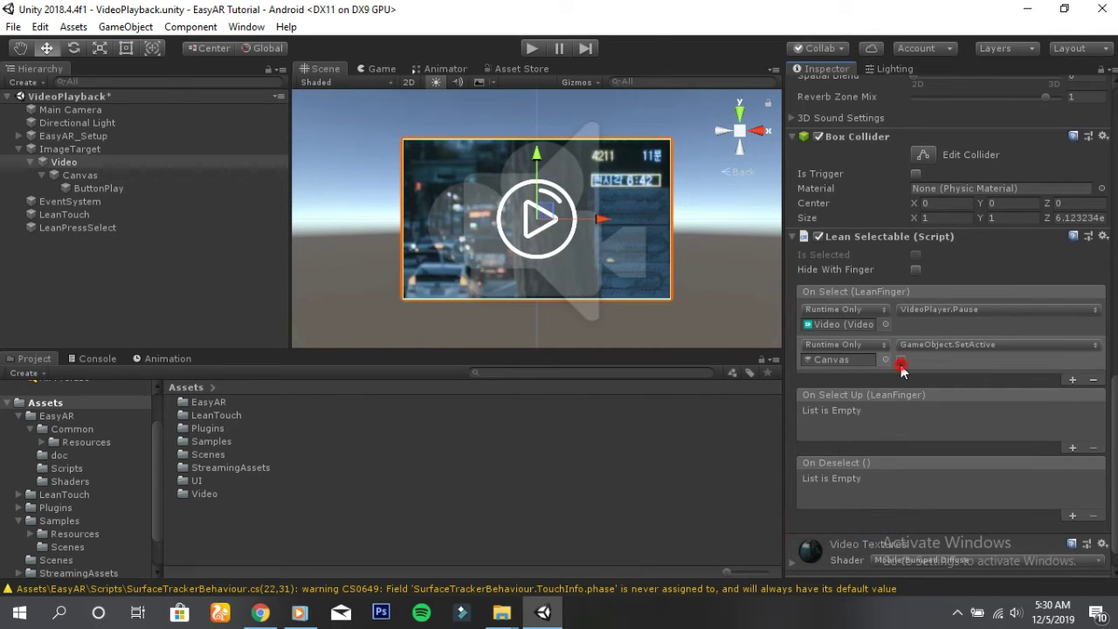
pyautogui.click(901, 361)
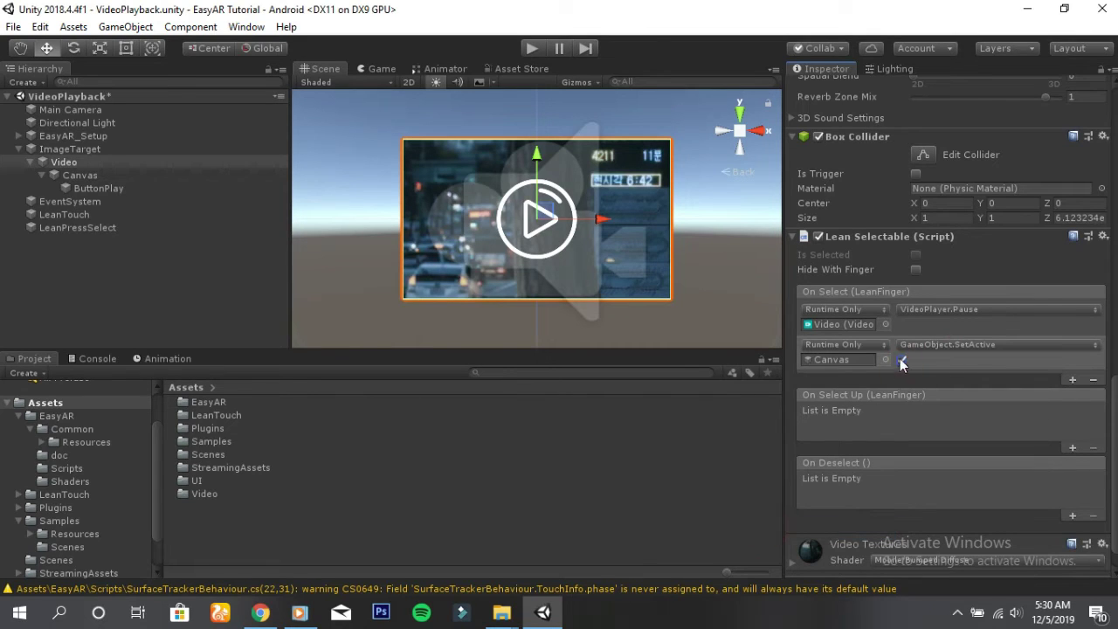
# Compare against ButtonPlay's click events, then return to the Video object's settings.
pyautogui.click(123, 191)
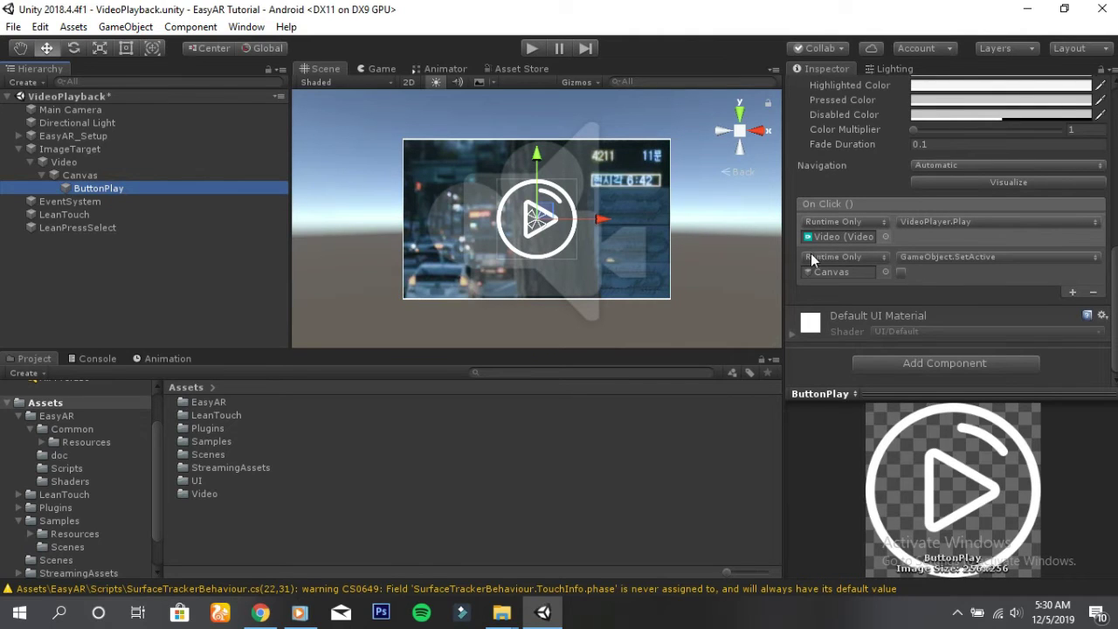
pyautogui.click(81, 164)
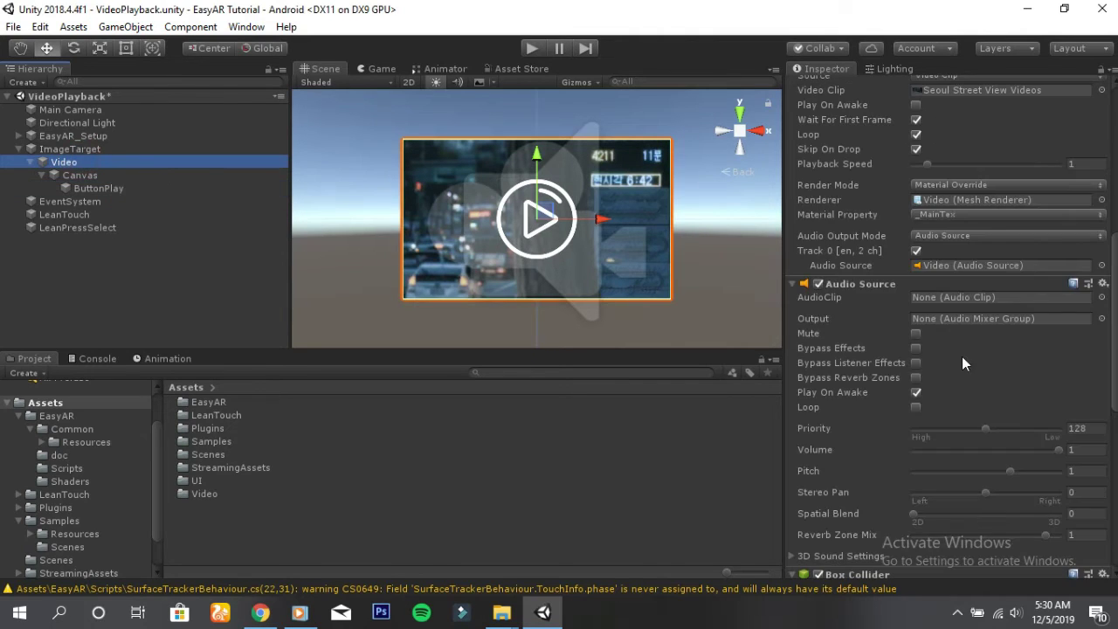
pyautogui.scroll(-5, 962, 357)
pyautogui.scroll(-5, 941, 451)
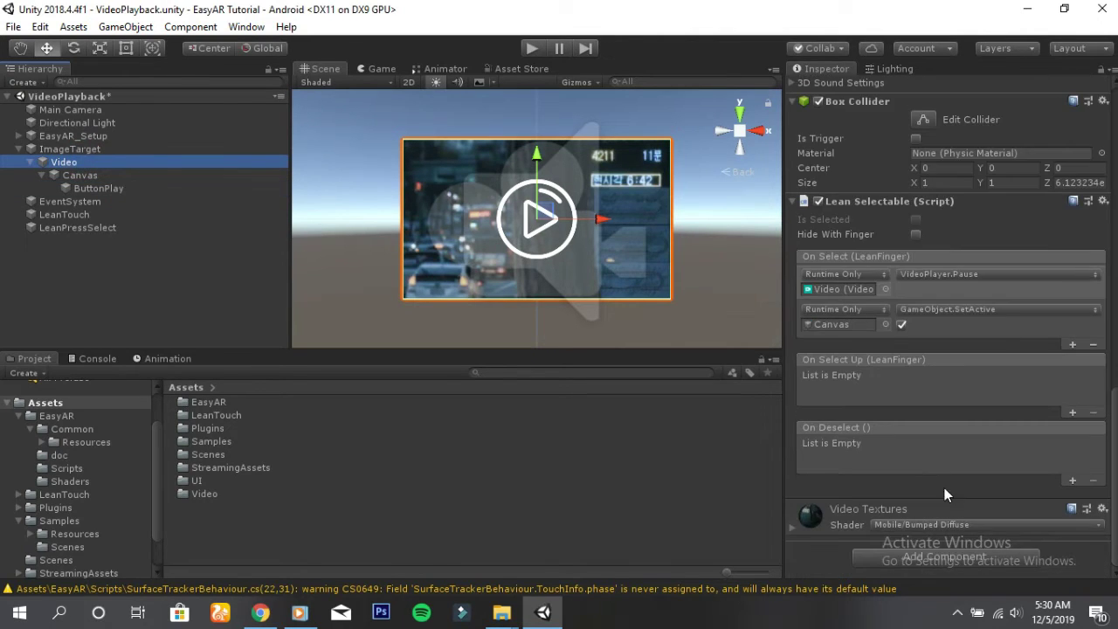
# Add the Lean Scale component to Video via a 'leansca' search, then deselect it.
pyautogui.click(941, 556)
pyautogui.write('lean')
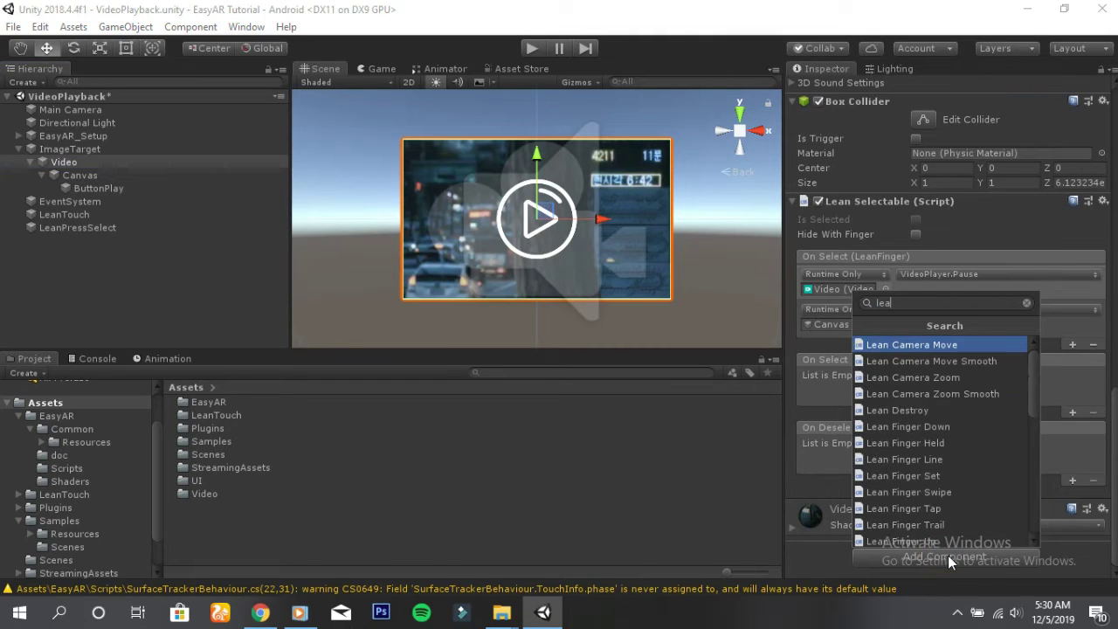
pyautogui.write('s')
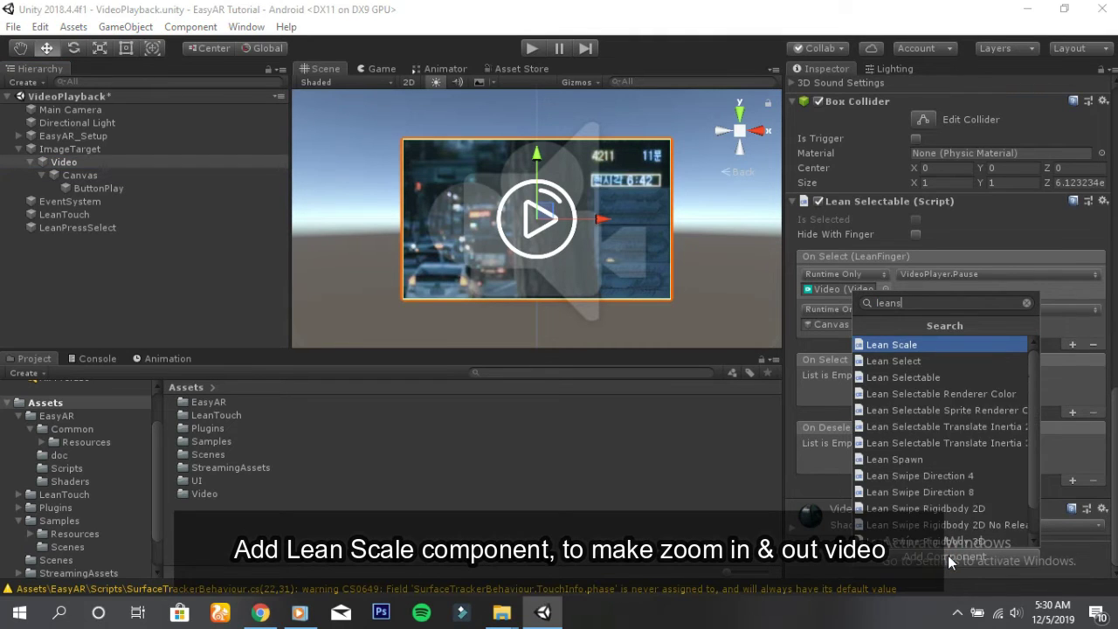
pyautogui.write('ca')
pyautogui.press('Return')
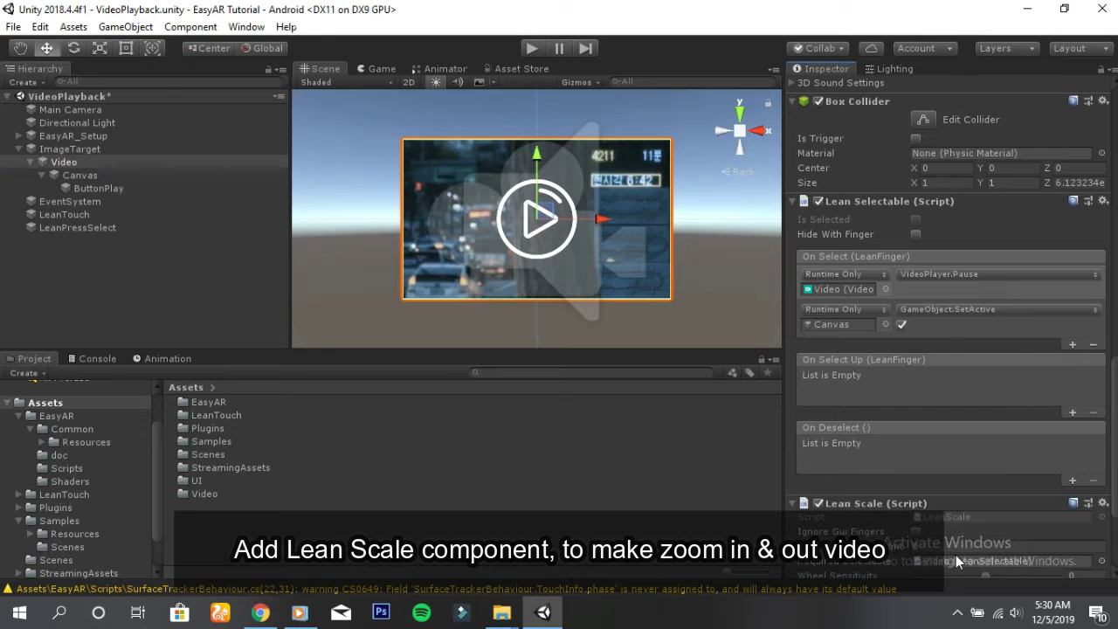
pyautogui.scroll(-2, 979, 505)
pyautogui.scroll(-3, 979, 507)
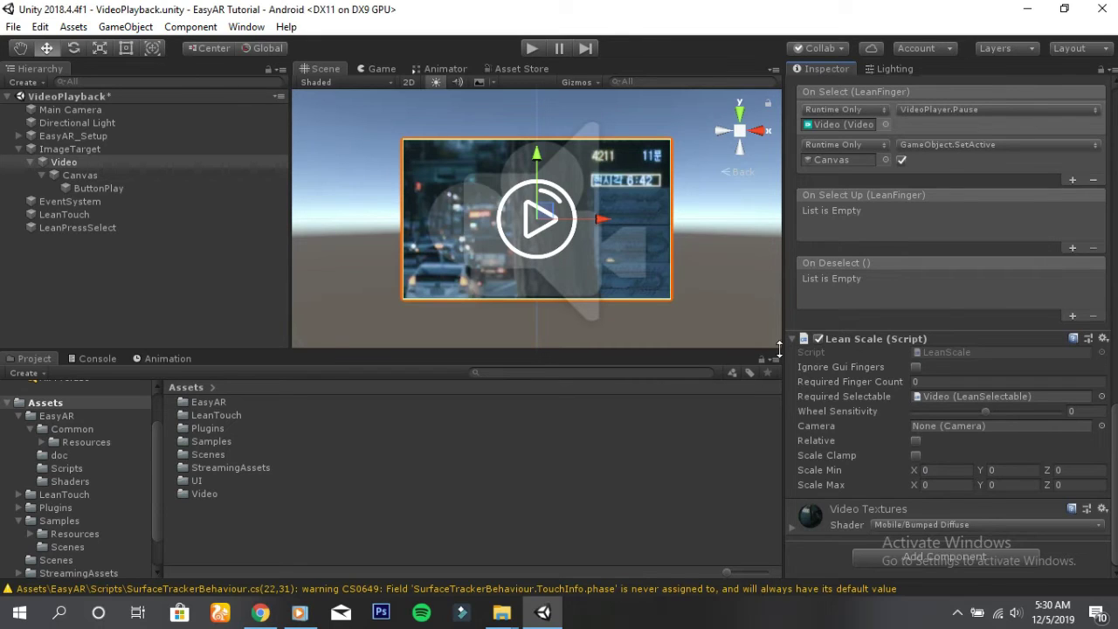
pyautogui.click(73, 272)
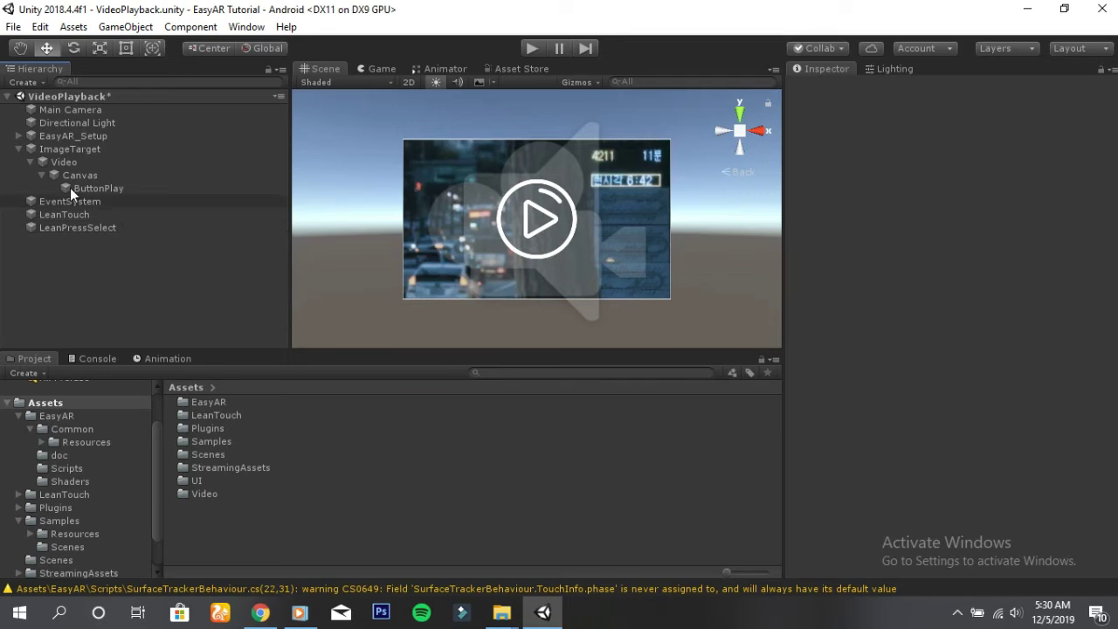
# Save the scene, then set the Canvas Pos Z to -0.01 and check its placement with the scene gizmo.
pyautogui.click(14, 26)
pyautogui.click(44, 89)
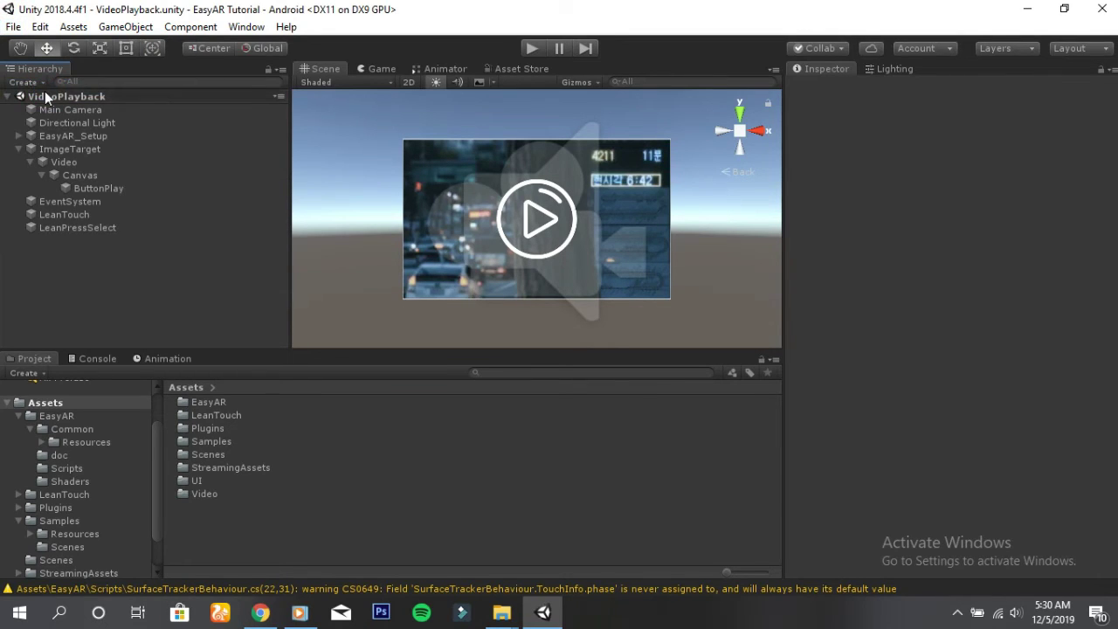
pyautogui.scroll(-2, 462, 211)
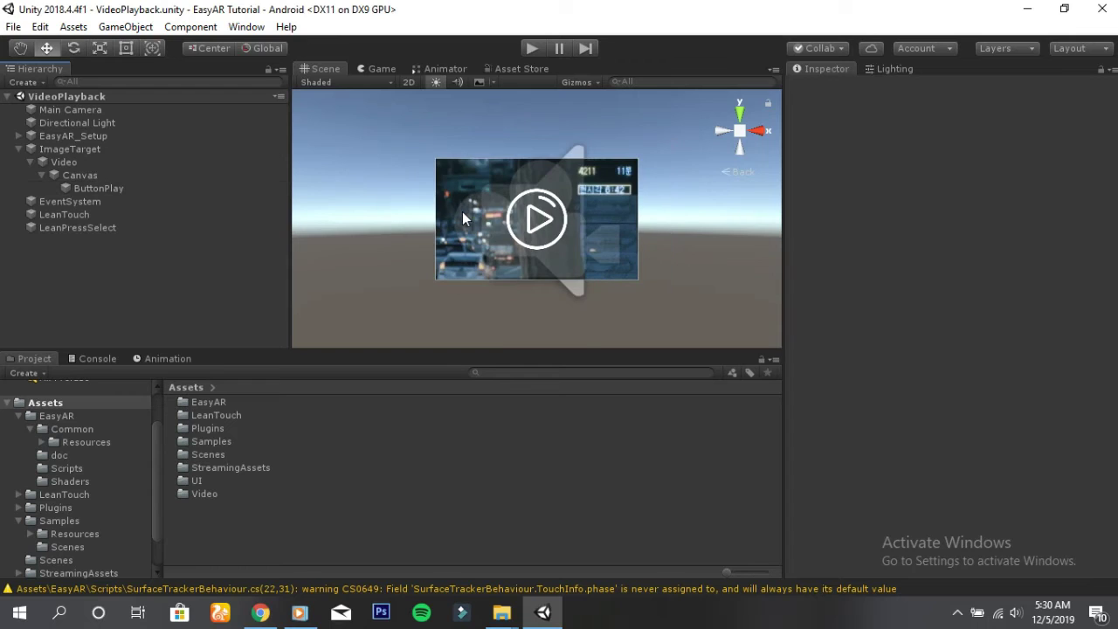
pyautogui.click(84, 176)
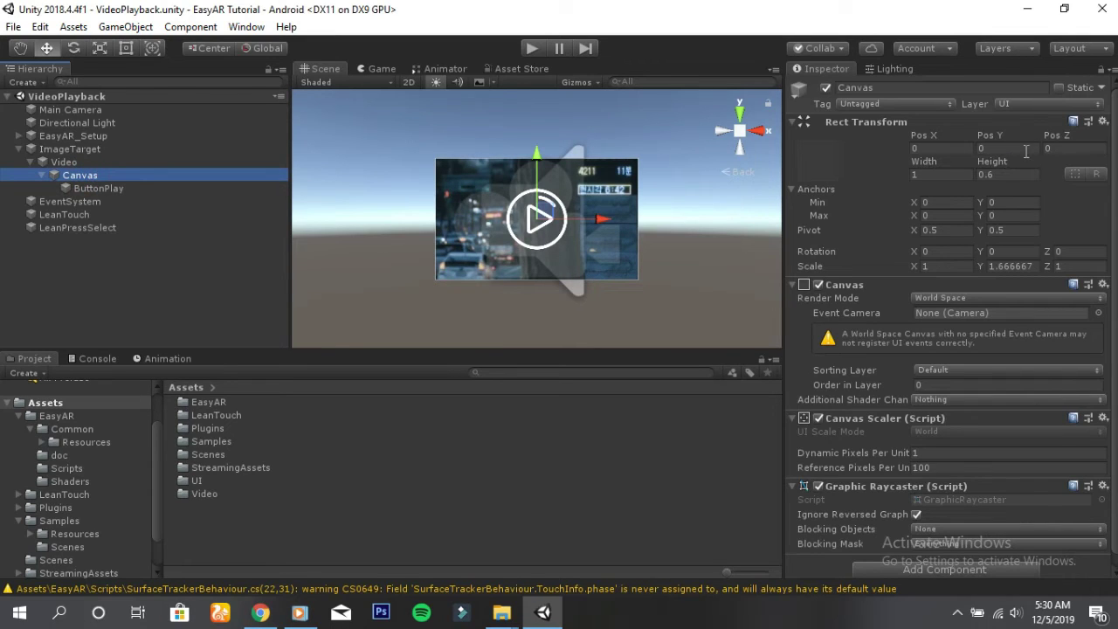
pyautogui.click(1059, 148)
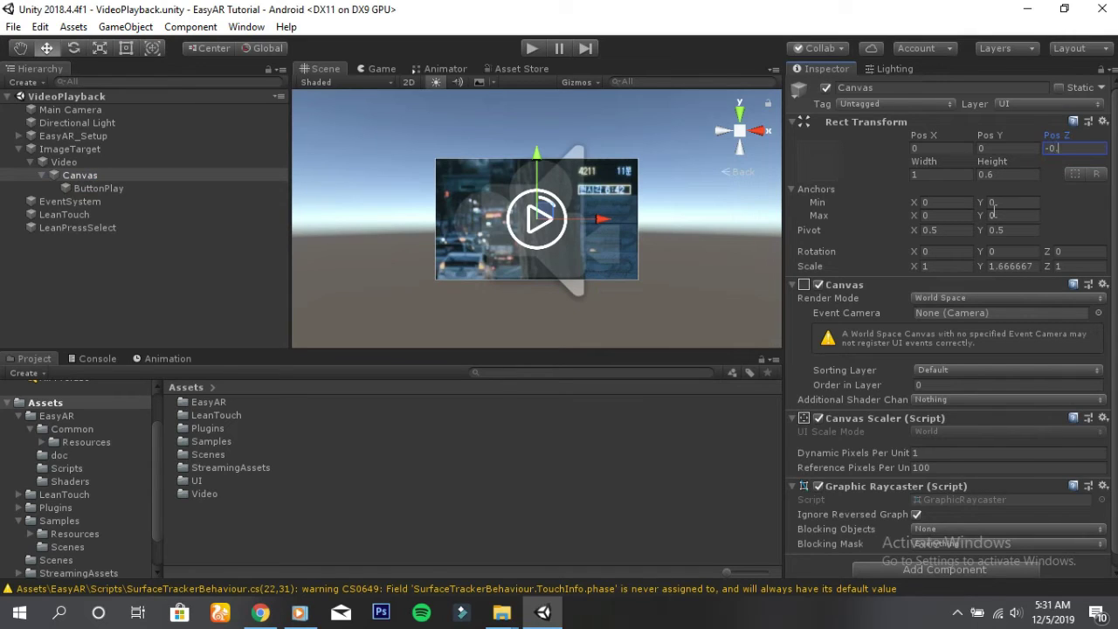
pyautogui.write('01')
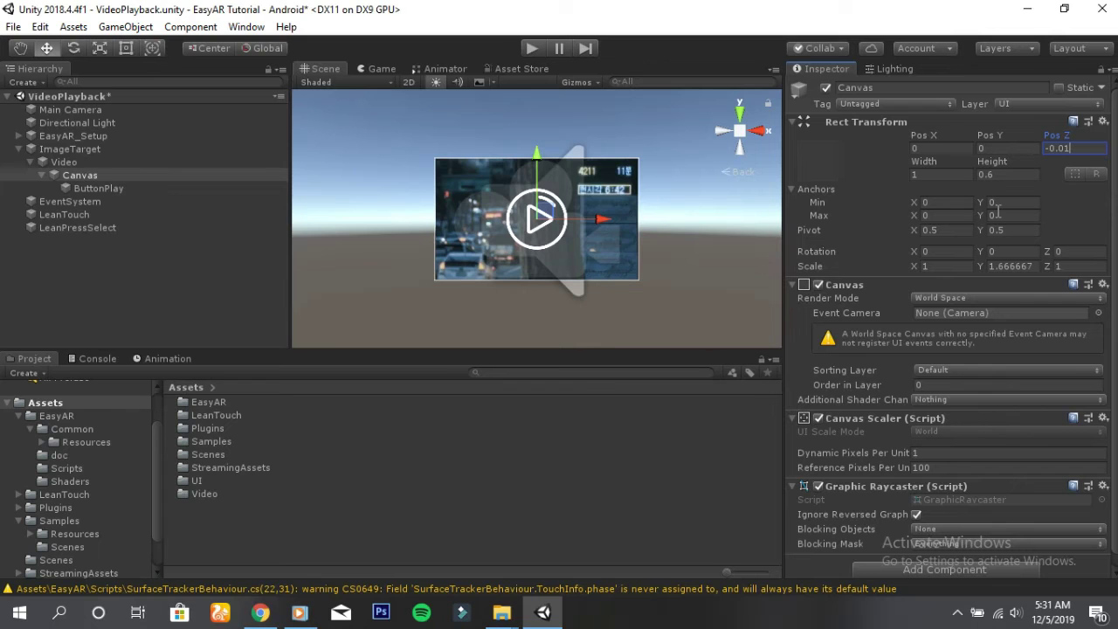
pyautogui.click(740, 148)
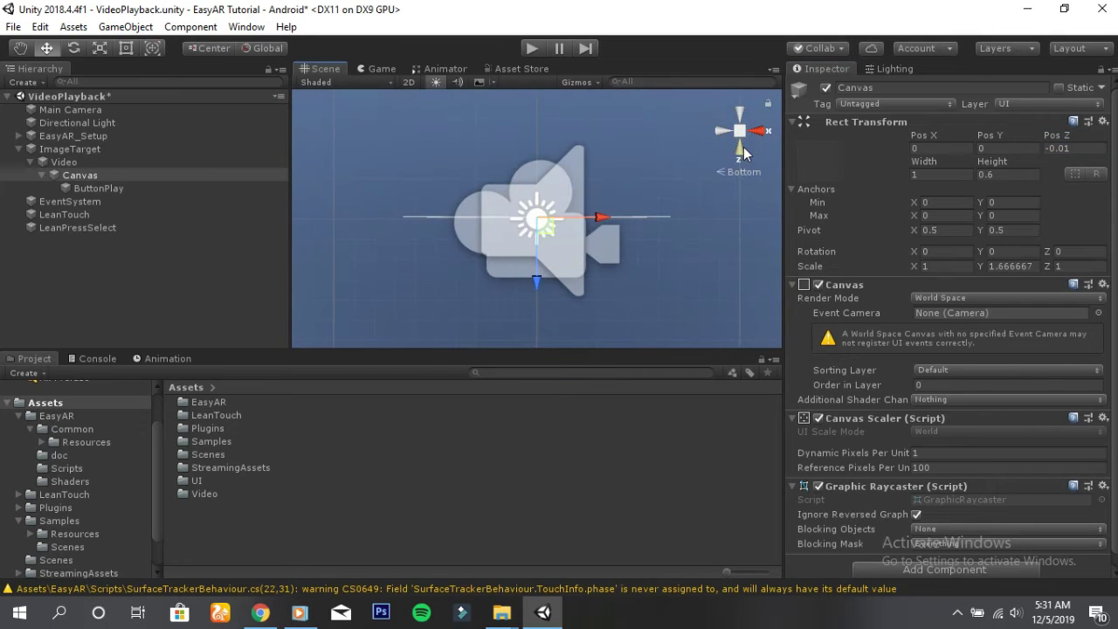
pyautogui.click(739, 114)
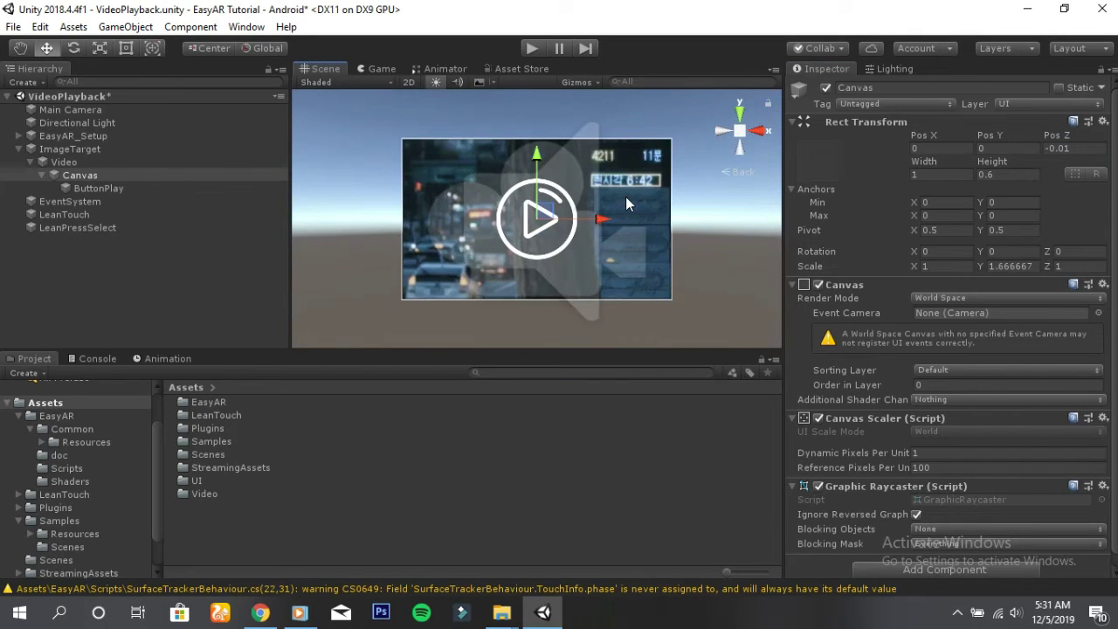
# Deselect the Canvas, save with Ctrl+S, and enter Play mode to test.
pyautogui.click(88, 255)
pyautogui.hotkey('ctrl', 's')
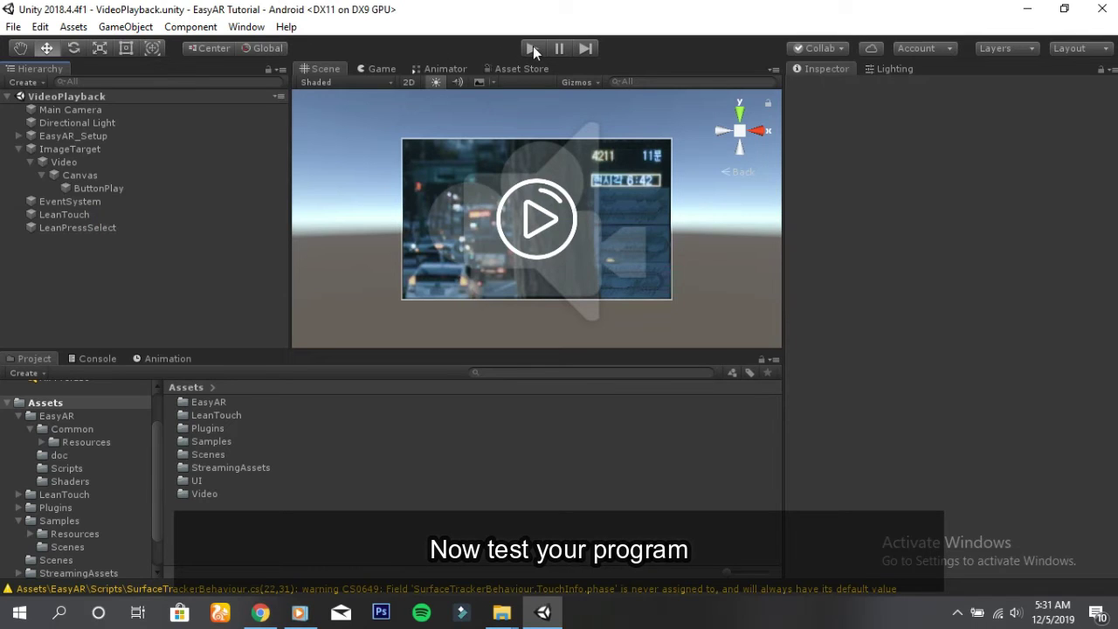
pyautogui.click(533, 48)
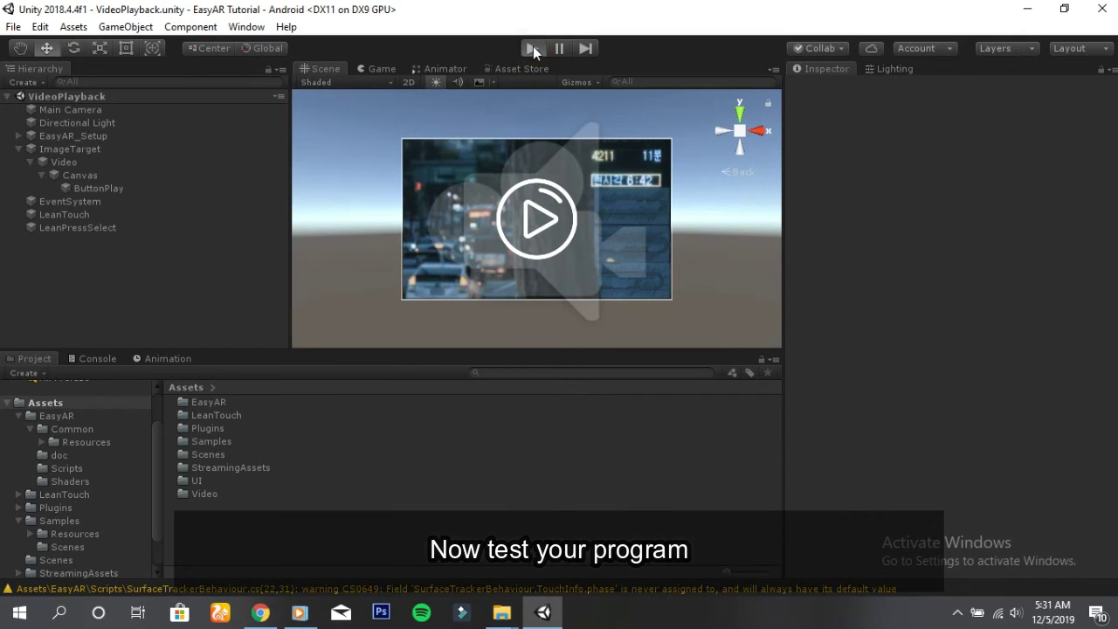
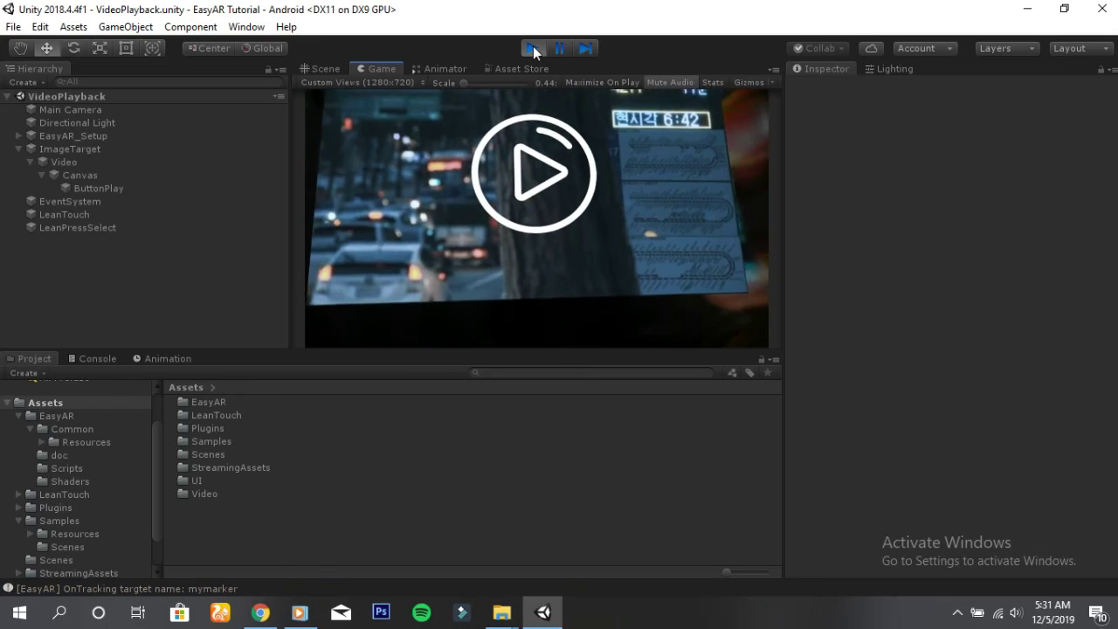
# Tap the AR video several times to check it pauses and resumes, then stop Play mode.
pyautogui.click(540, 197)
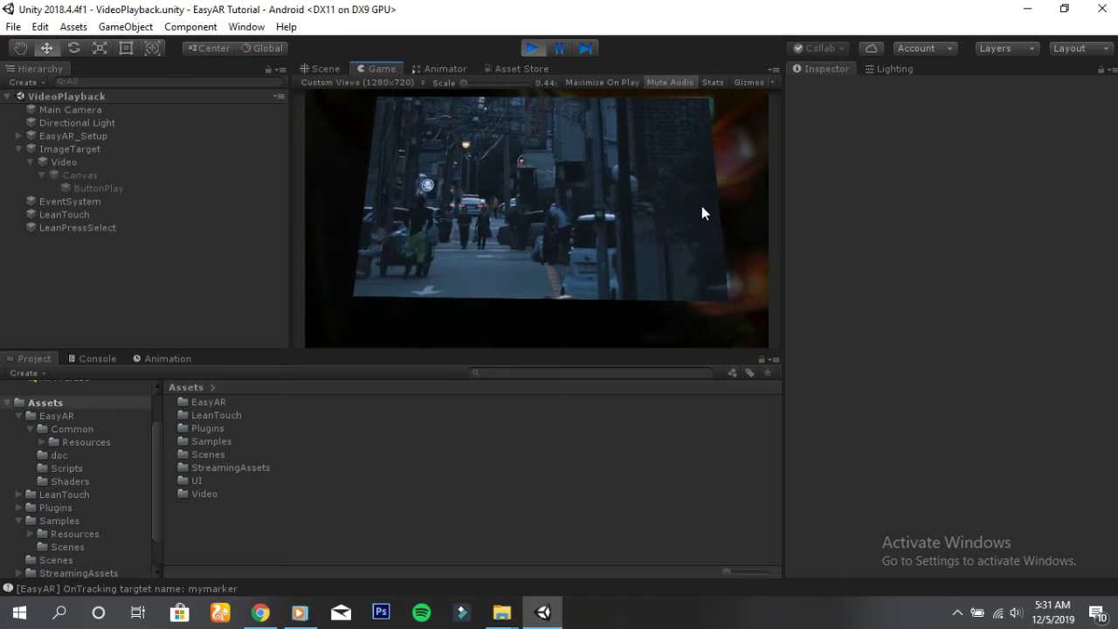
pyautogui.click(625, 208)
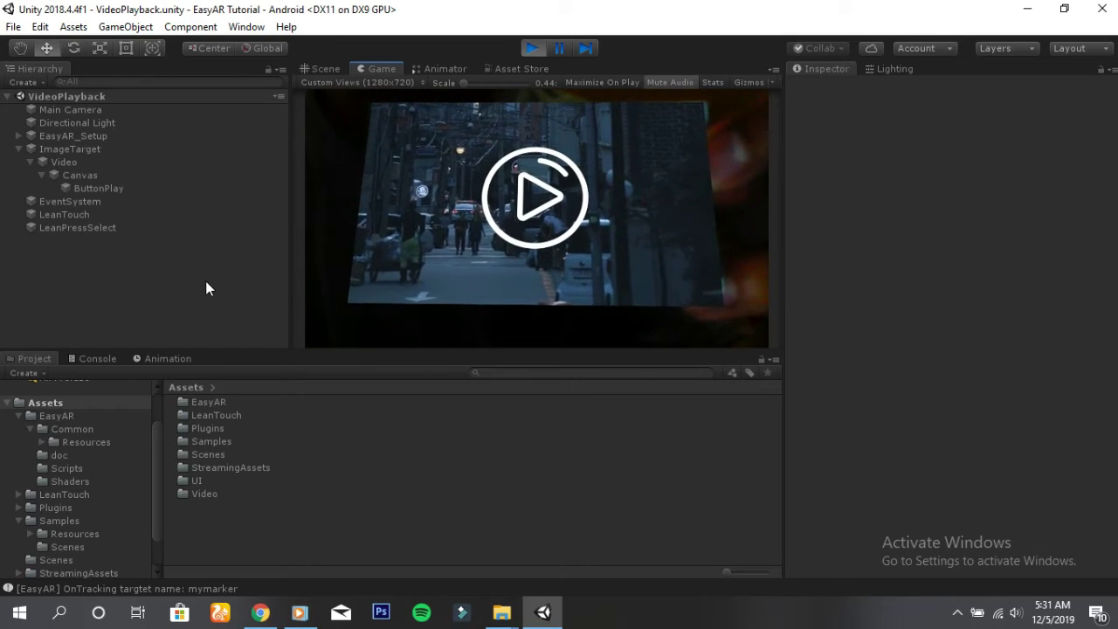
pyautogui.click(520, 194)
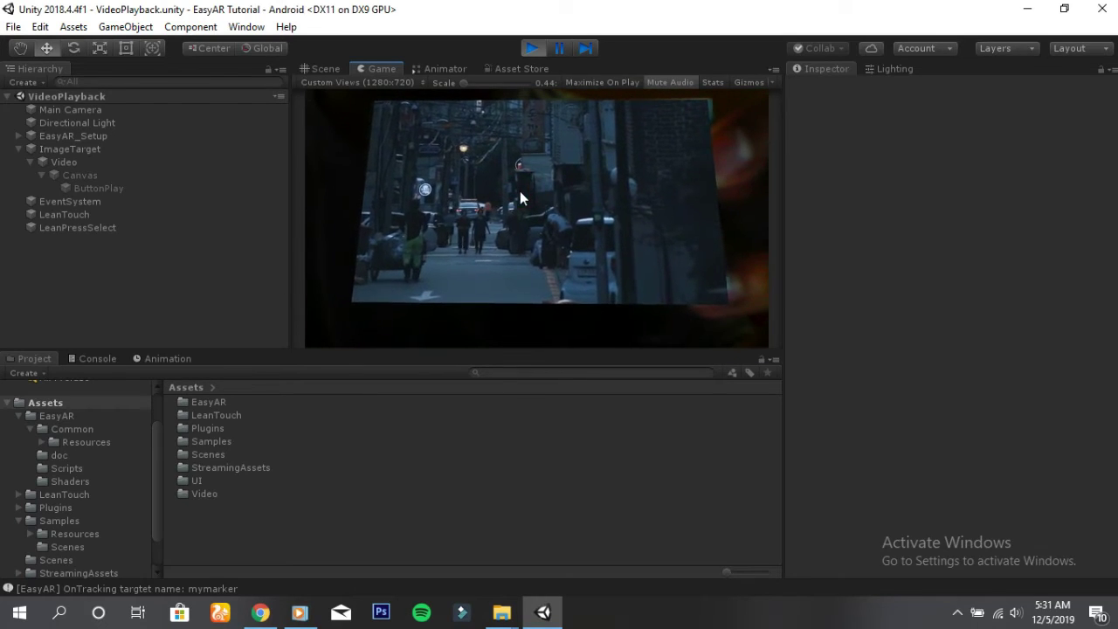
pyautogui.click(520, 192)
pyautogui.click(522, 194)
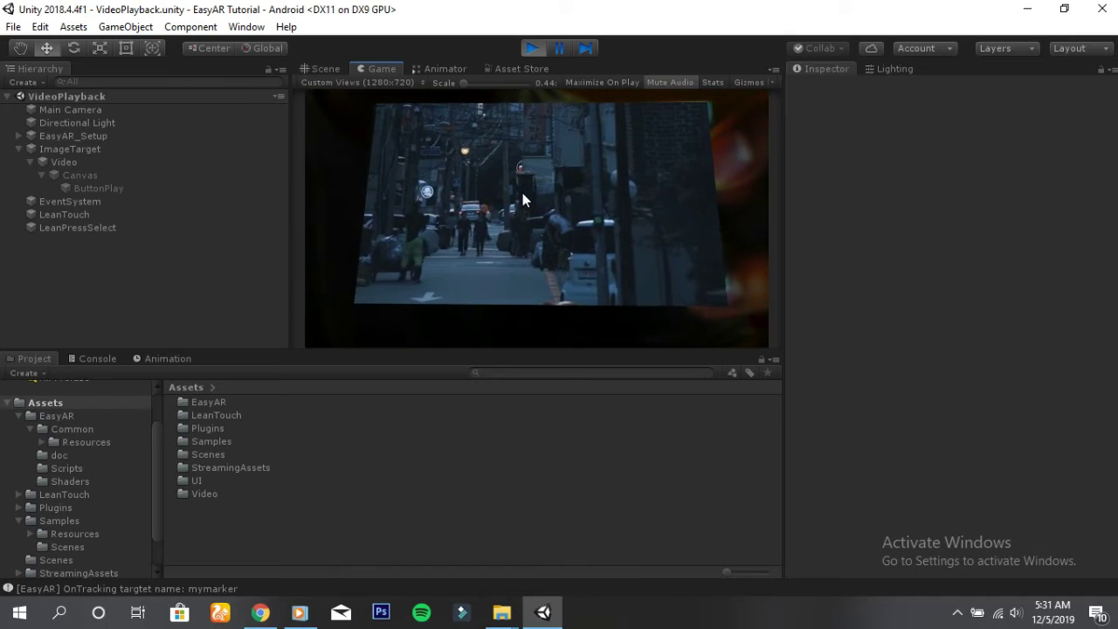
pyautogui.click(522, 194)
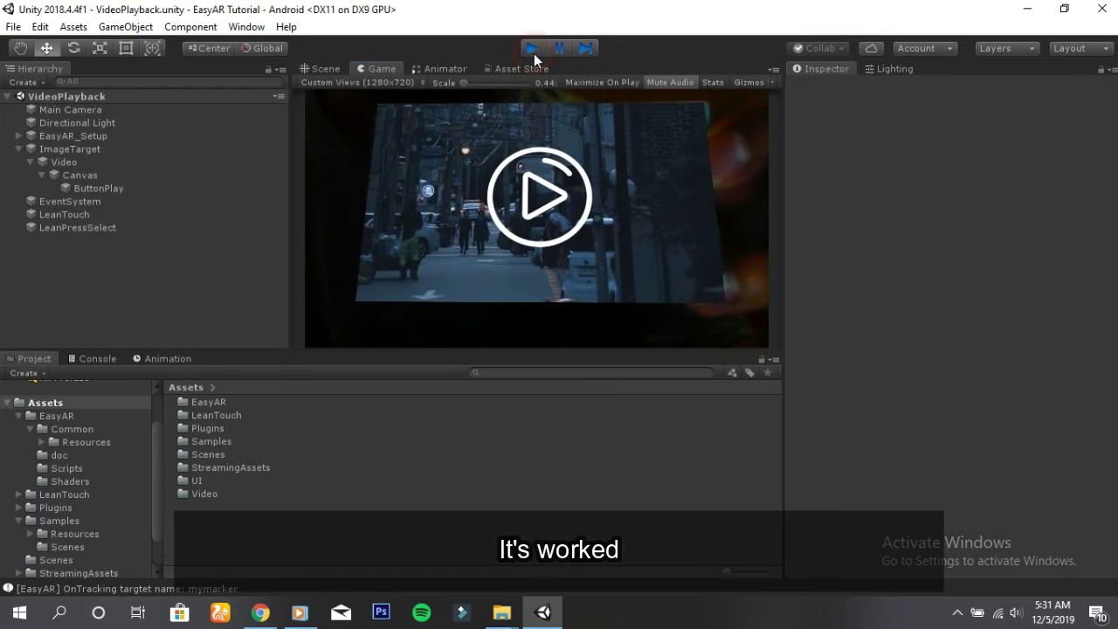
pyautogui.click(534, 53)
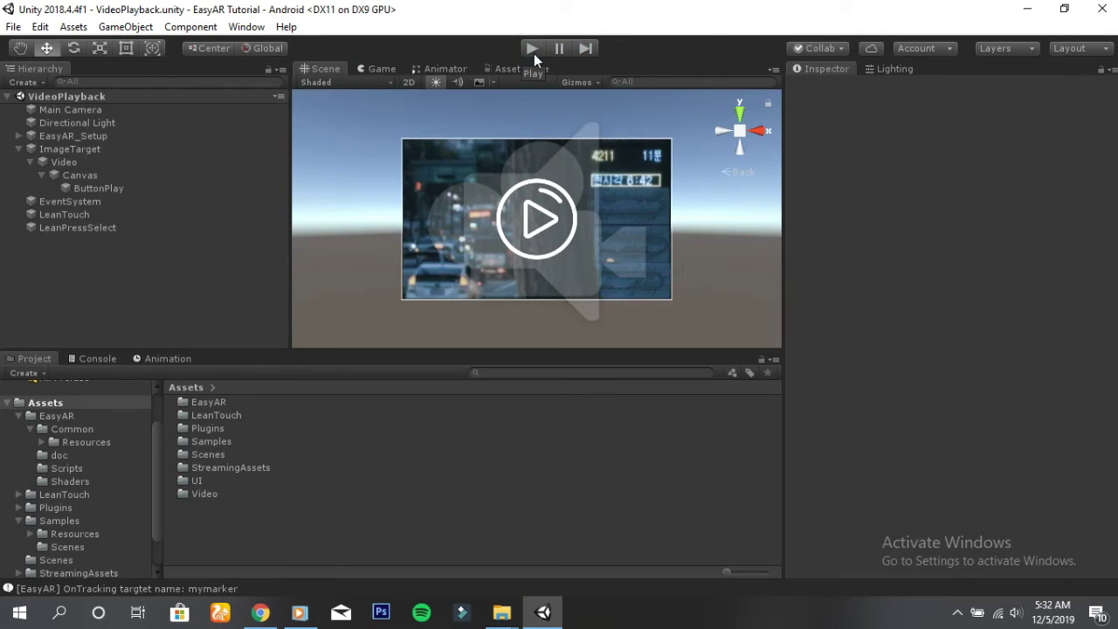
# Add the open VideoPlayback scene to the Build Settings scene list.
pyautogui.click(14, 27)
pyautogui.click(83, 189)
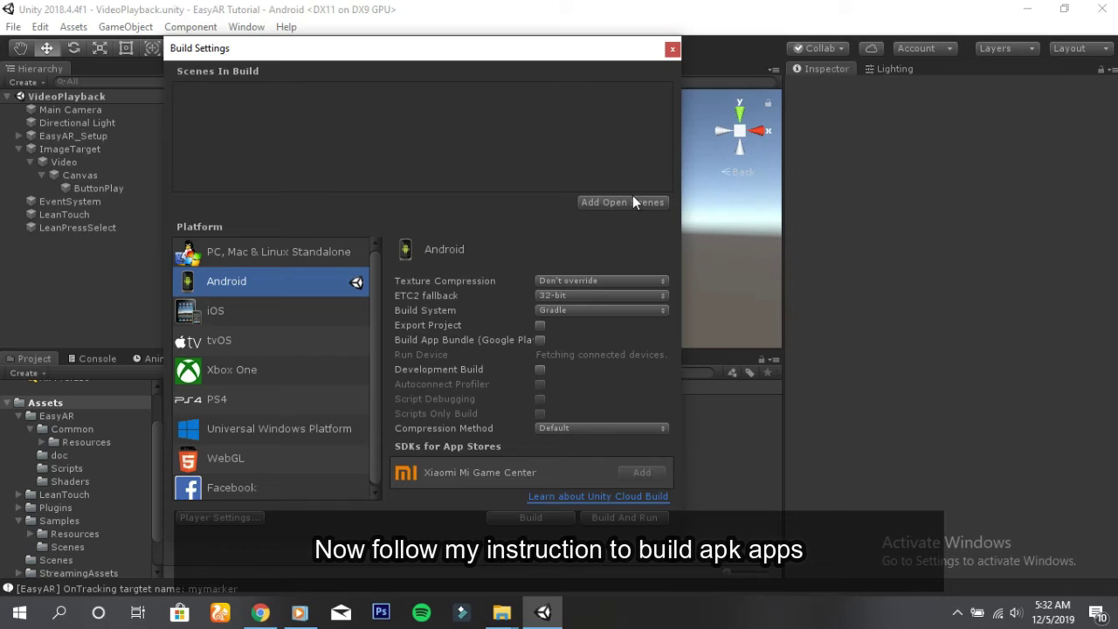
pyautogui.click(634, 202)
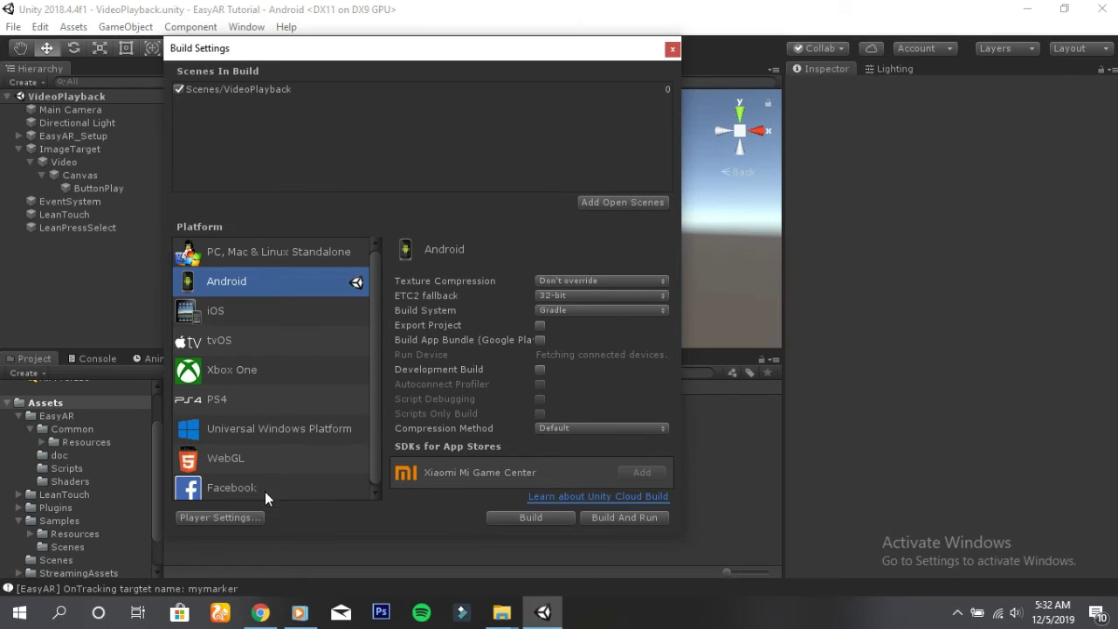
# In Android Player Settings, replace DefaultCompany with a custom company name and expand the Icon section.
pyautogui.click(256, 515)
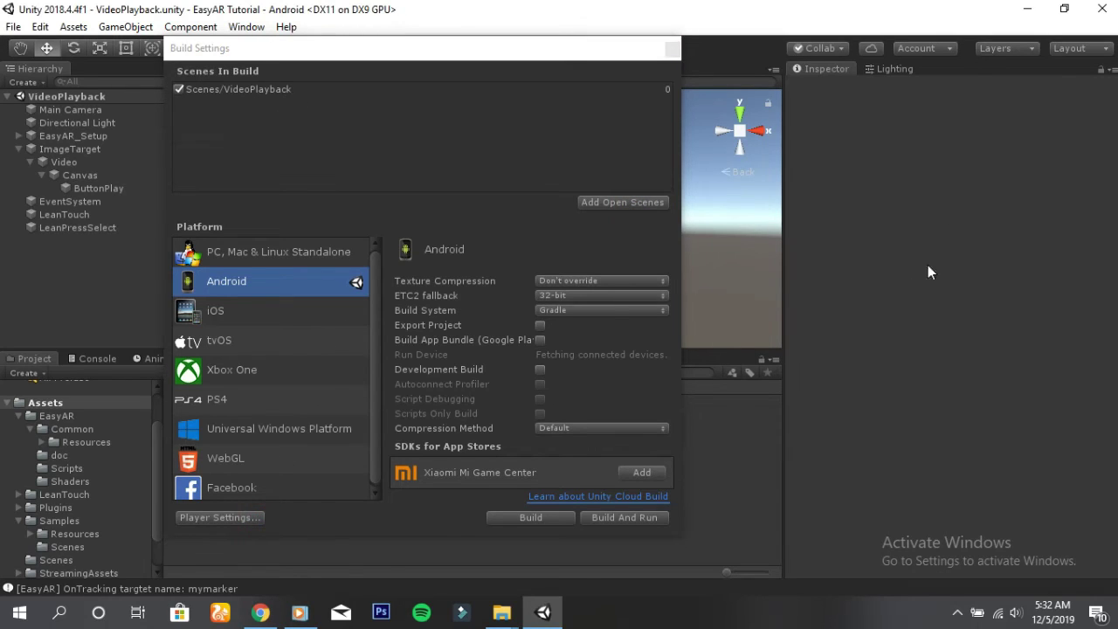
pyautogui.click(958, 124)
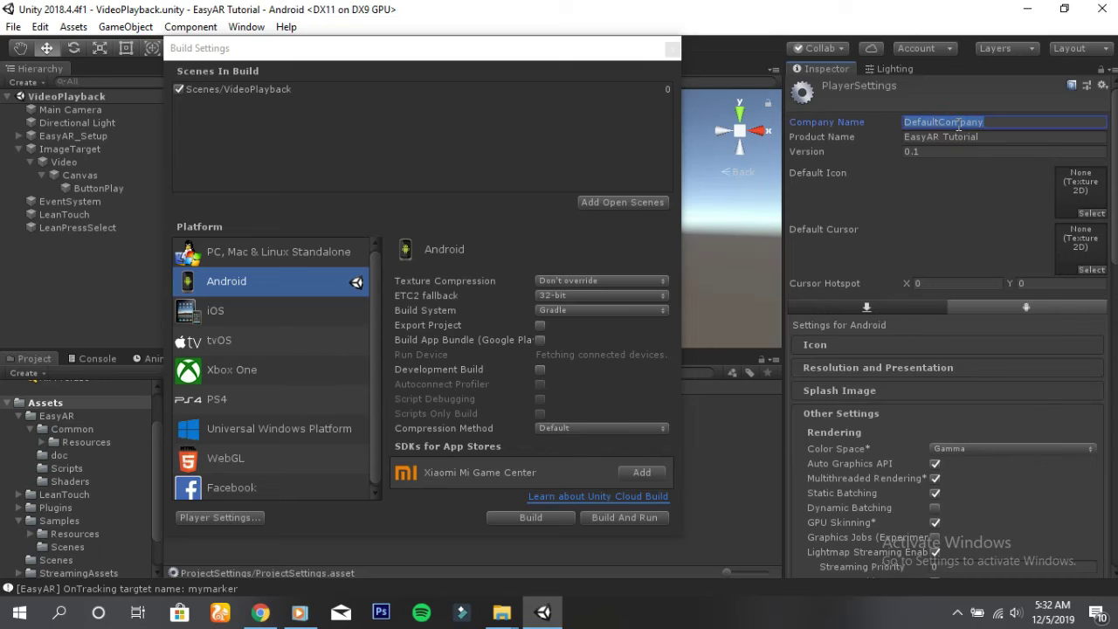
pyautogui.write('Denys G')
pyautogui.write('amers')
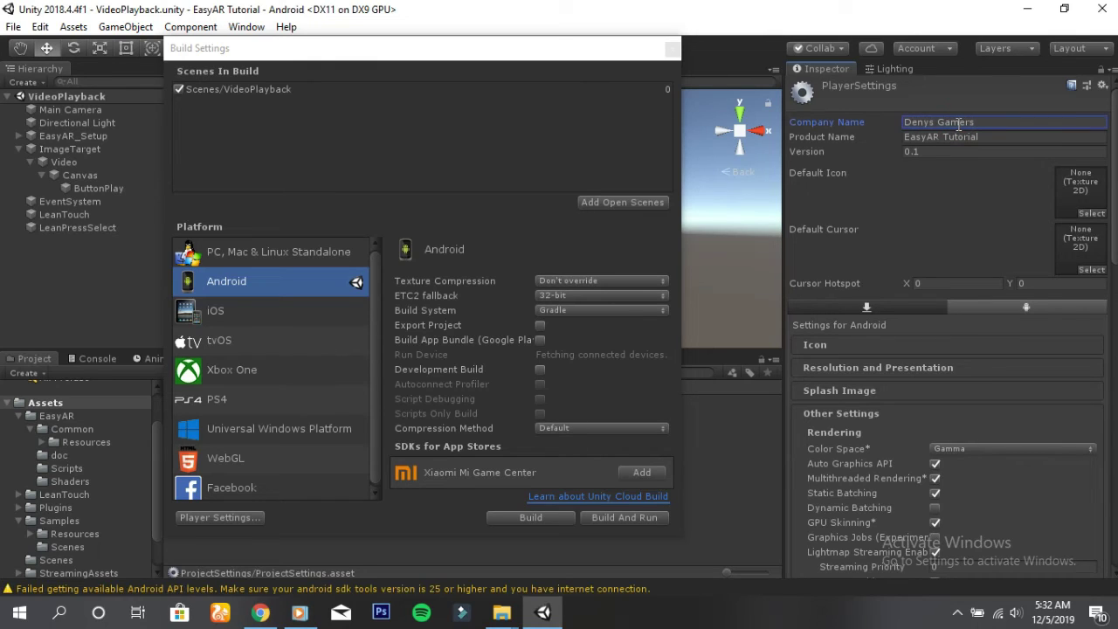
pyautogui.scroll(-2, 935, 288)
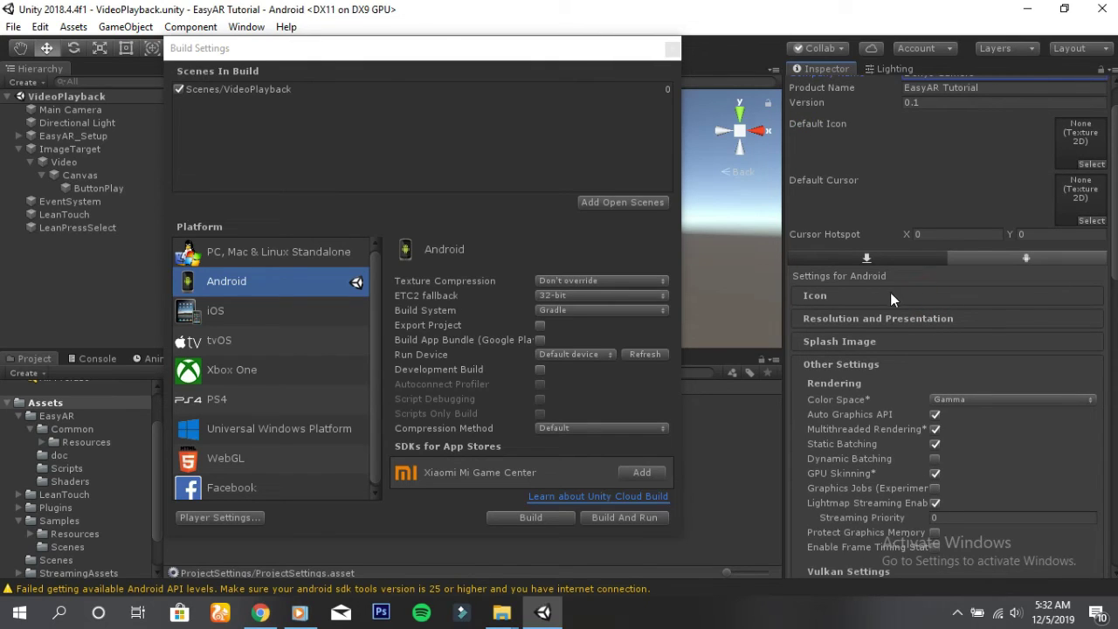
pyautogui.click(859, 296)
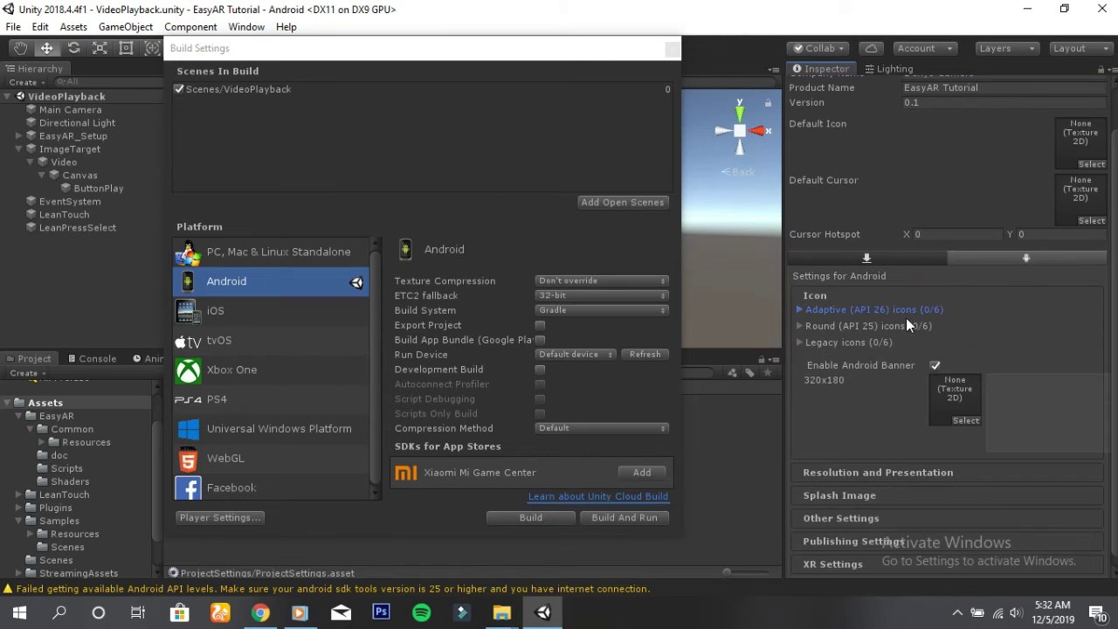
# Disallow Portrait and Portrait Upside Down orientations under Resolution and Presentation.
pyautogui.click(920, 454)
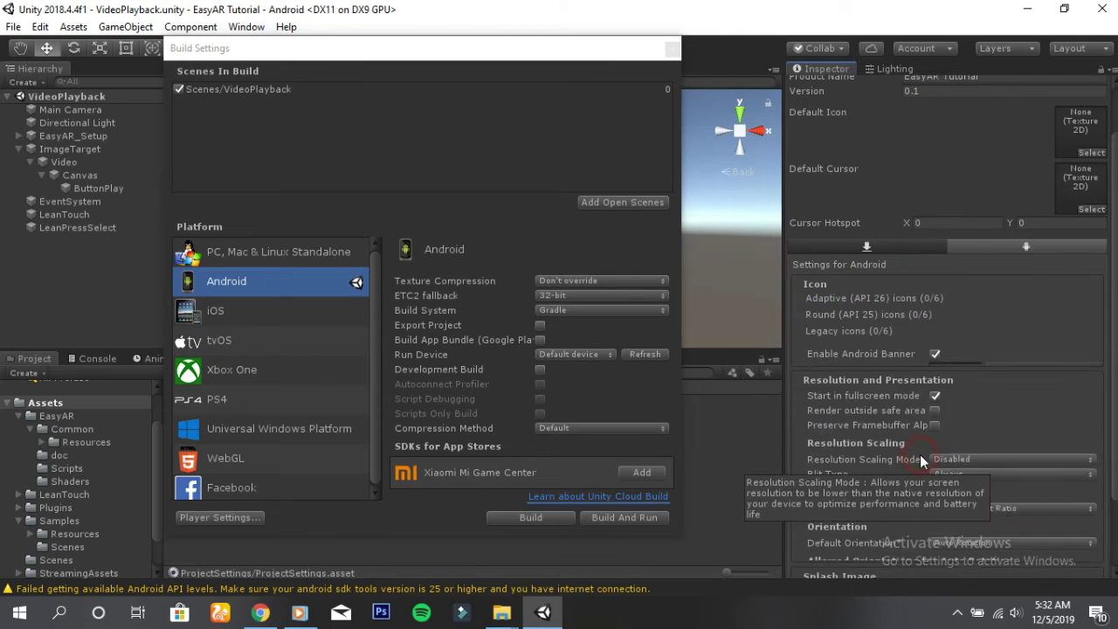
pyautogui.scroll(-2, 922, 437)
pyautogui.click(936, 456)
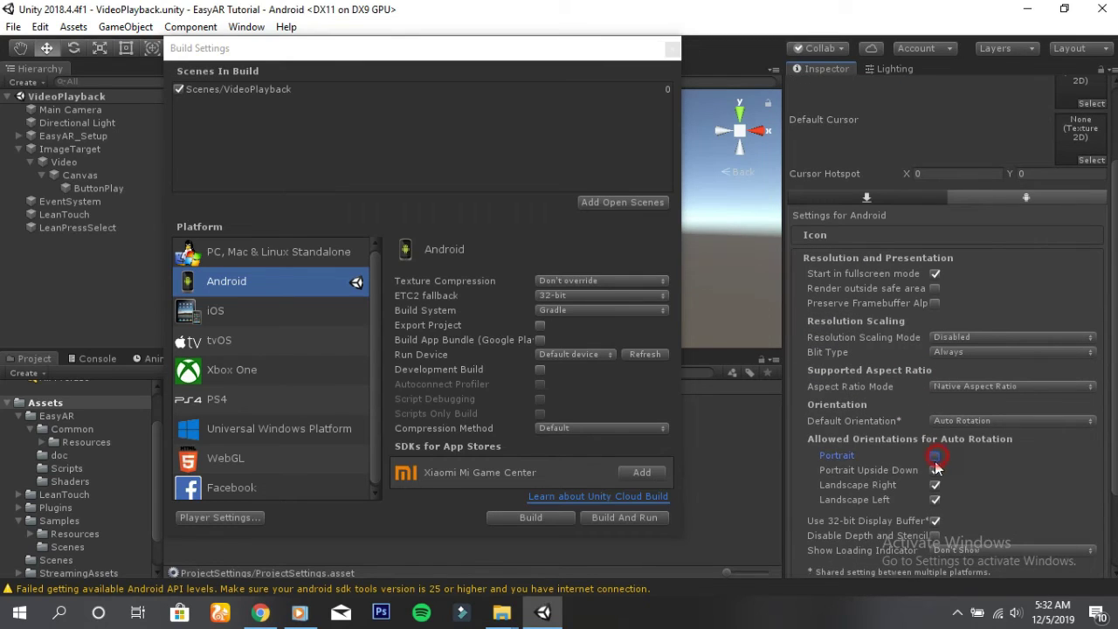
pyautogui.click(935, 470)
pyautogui.scroll(-5, 1005, 444)
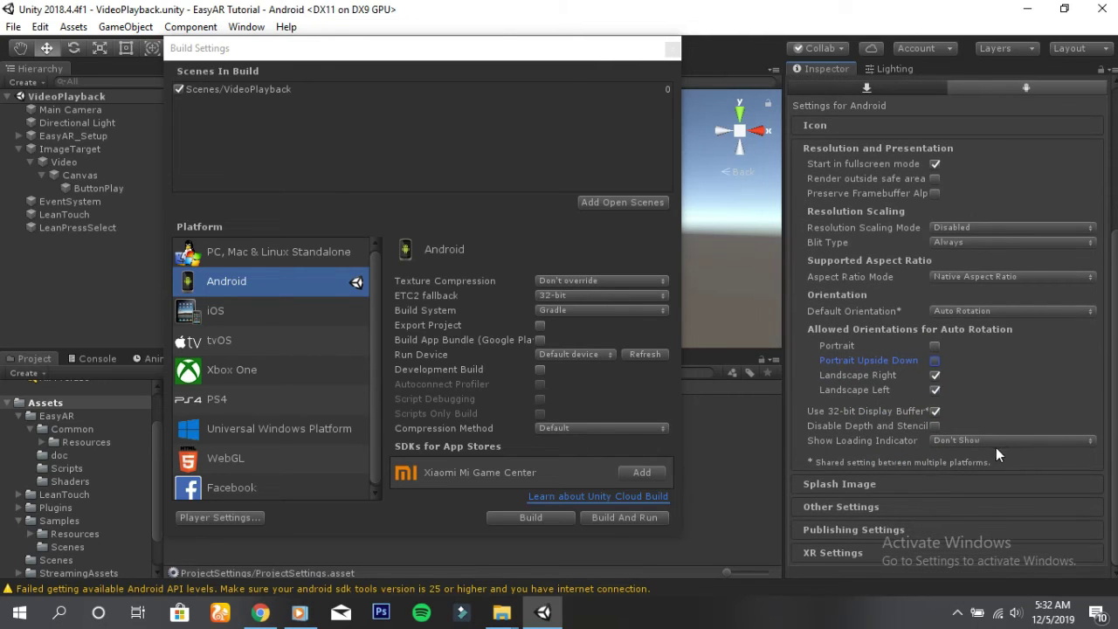
# Copy the package name com.denysgamers.videoplayback from the EasyAR developer page in Chrome.
pyautogui.click(927, 511)
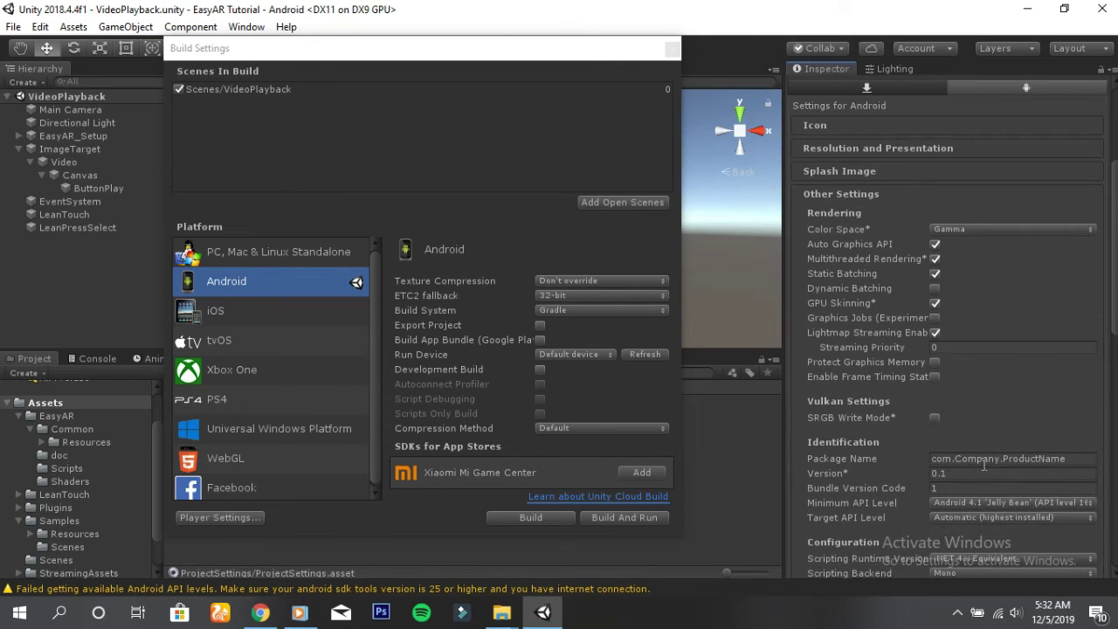
pyautogui.click(1005, 459)
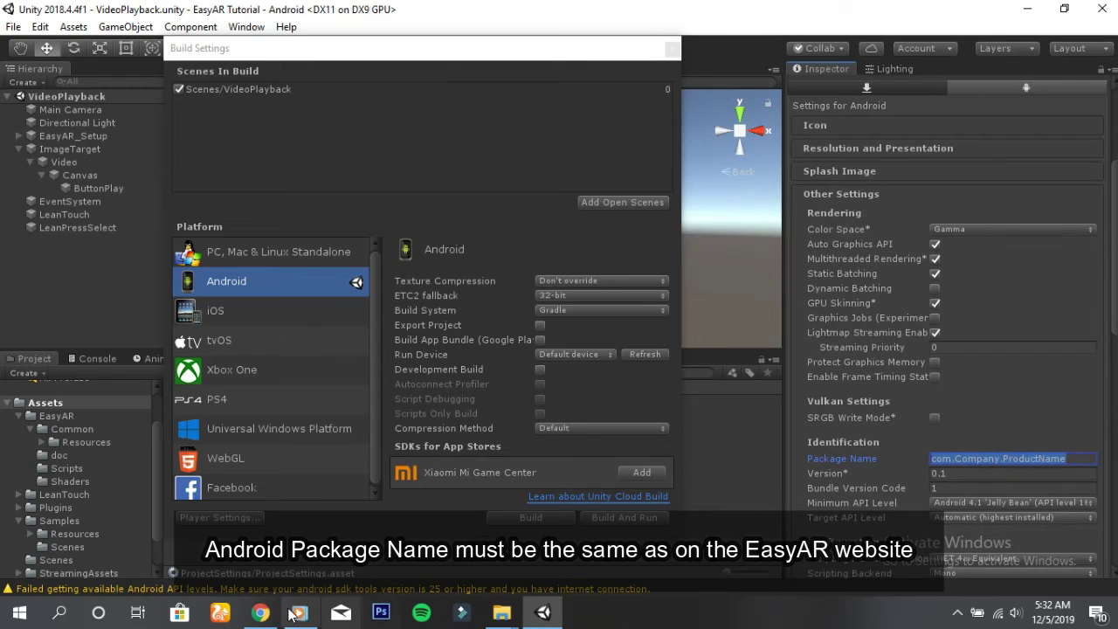
pyautogui.click(262, 614)
pyautogui.scroll(-3, 489, 459)
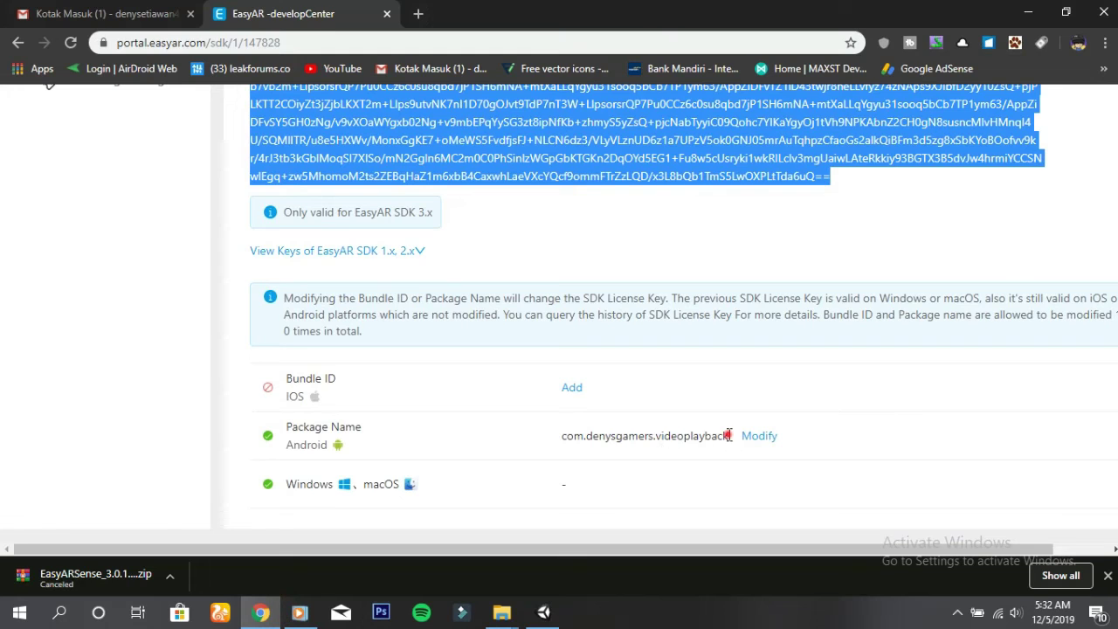
pyautogui.moveTo(727, 435); pyautogui.dragTo(663, 434)
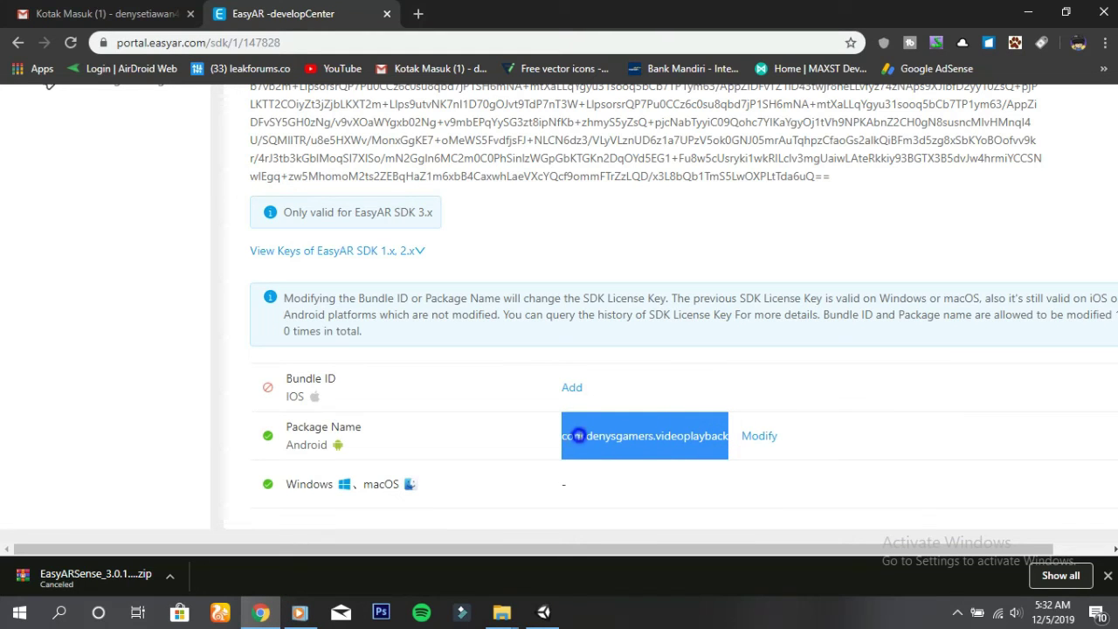
pyautogui.rightClick(578, 435)
pyautogui.click(614, 449)
# Paste com.denysgamers.videoplayback as the Package Name and stop targeting x86.
pyautogui.click(542, 613)
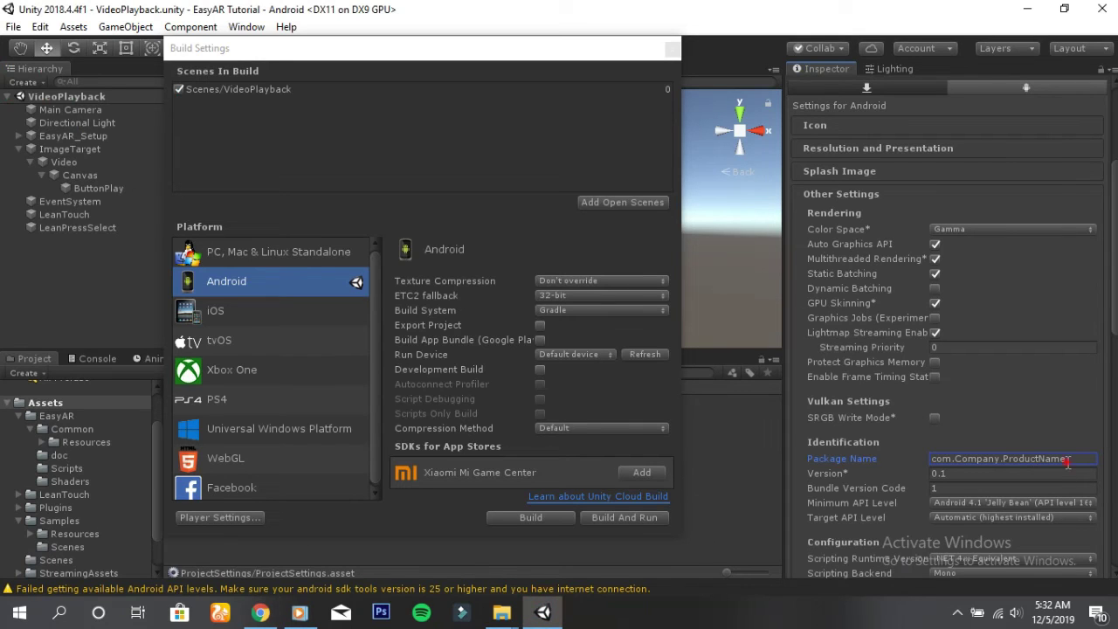
pyautogui.hotkey('ctrl', 'v')
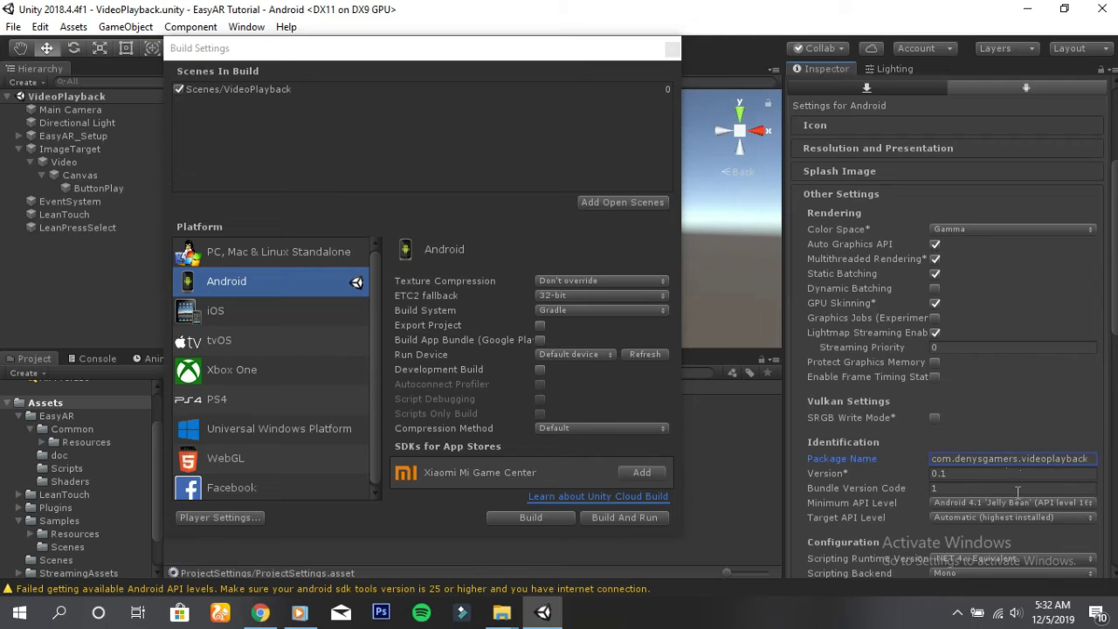
pyautogui.scroll(-3, 1017, 492)
pyautogui.scroll(-1, 938, 494)
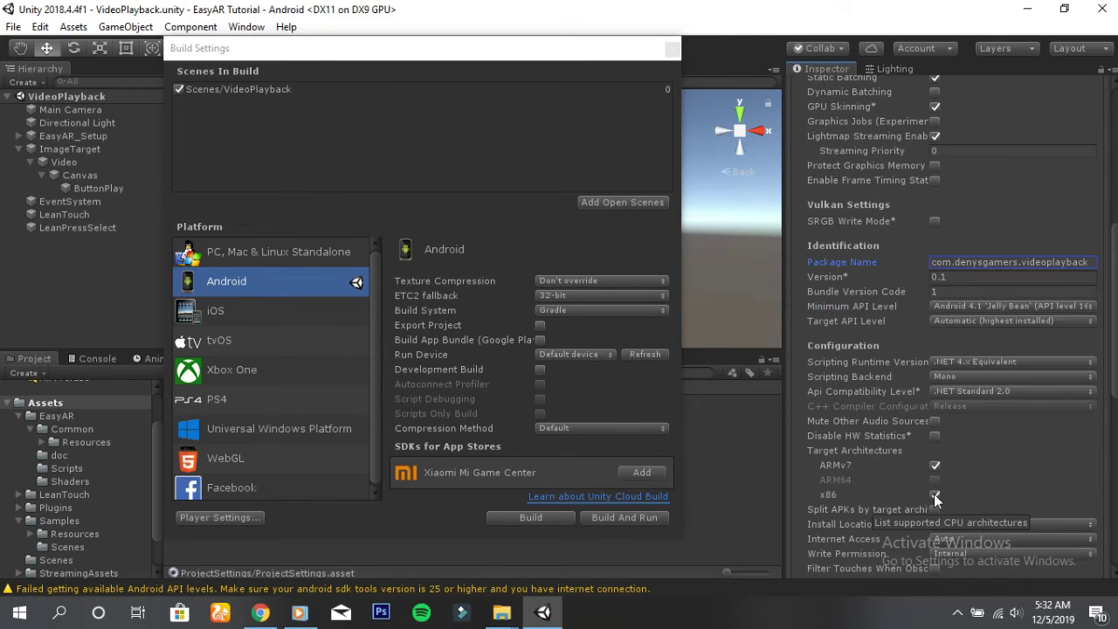
pyautogui.click(936, 494)
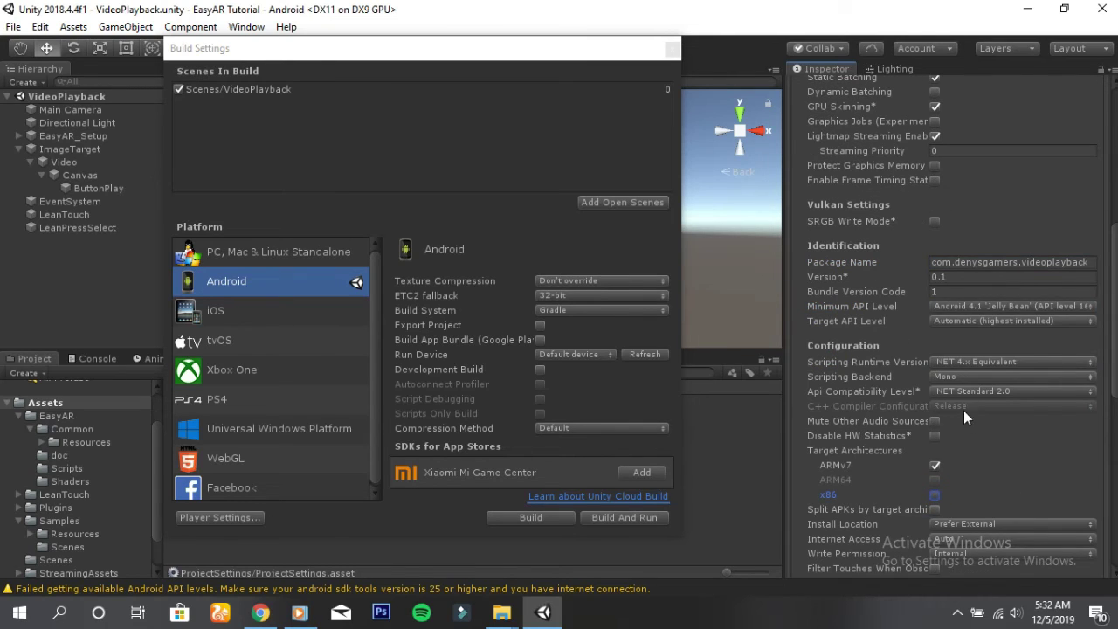
# Set Write Permission to External (SDCard) and turn off Android TV Compatibility.
pyautogui.scroll(1, 972, 407)
pyautogui.scroll(6, 972, 408)
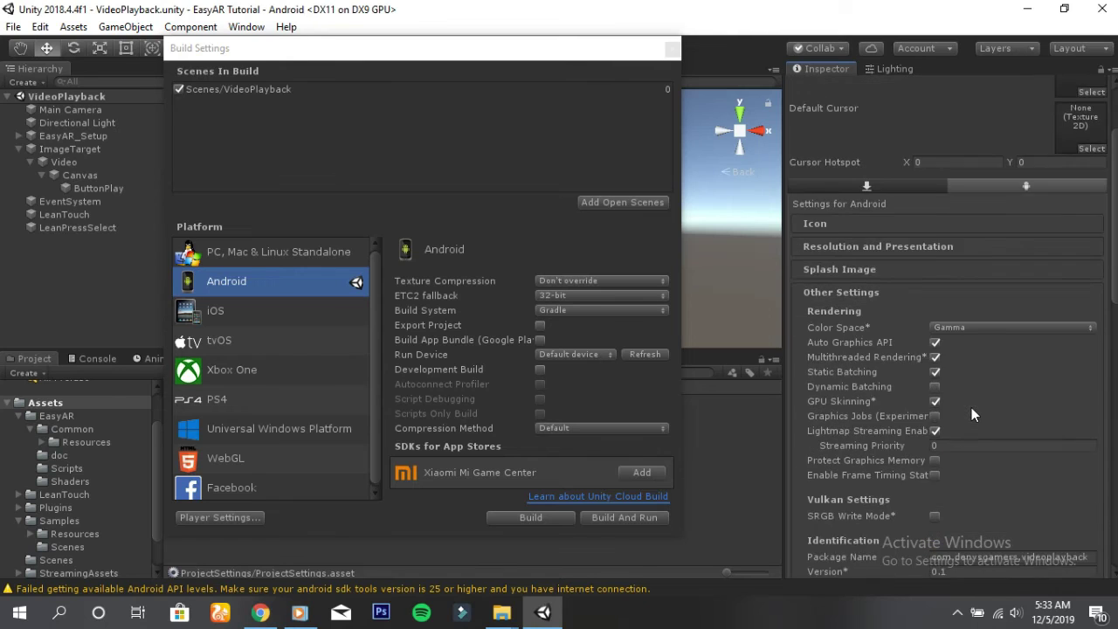
pyautogui.scroll(-4, 971, 408)
pyautogui.scroll(-2, 971, 408)
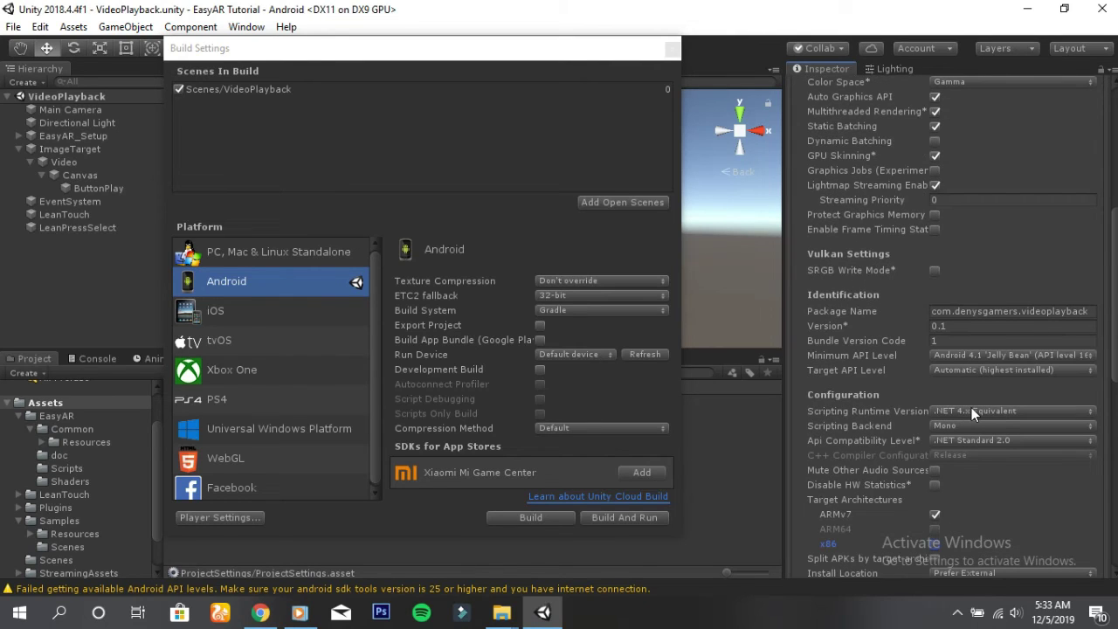
pyautogui.scroll(-4, 971, 407)
pyautogui.click(963, 405)
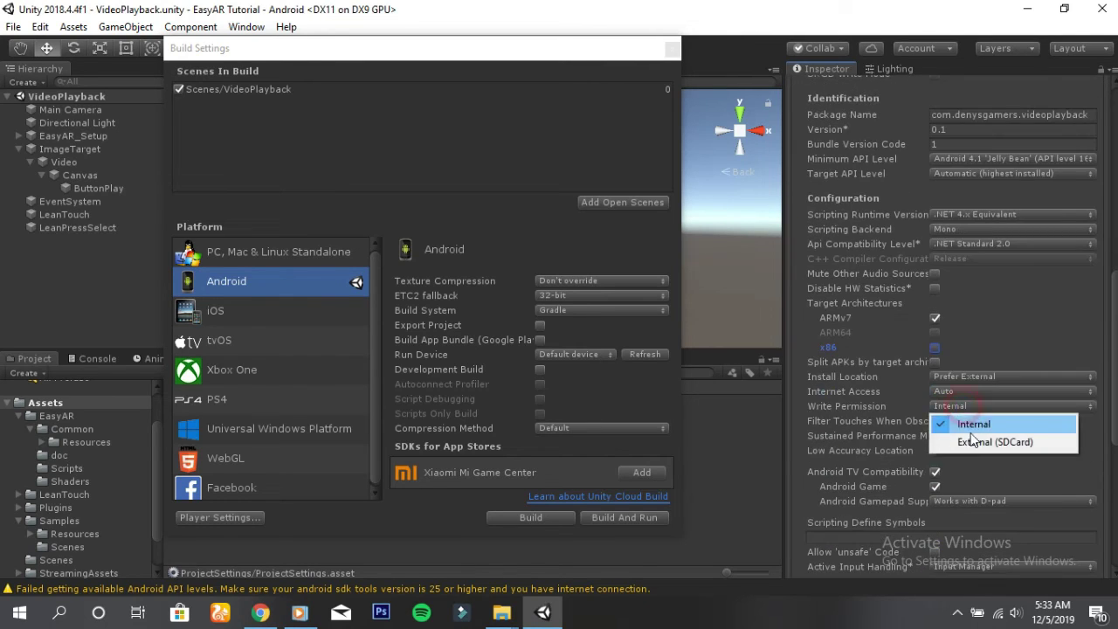
pyautogui.click(972, 441)
pyautogui.scroll(-2, 961, 447)
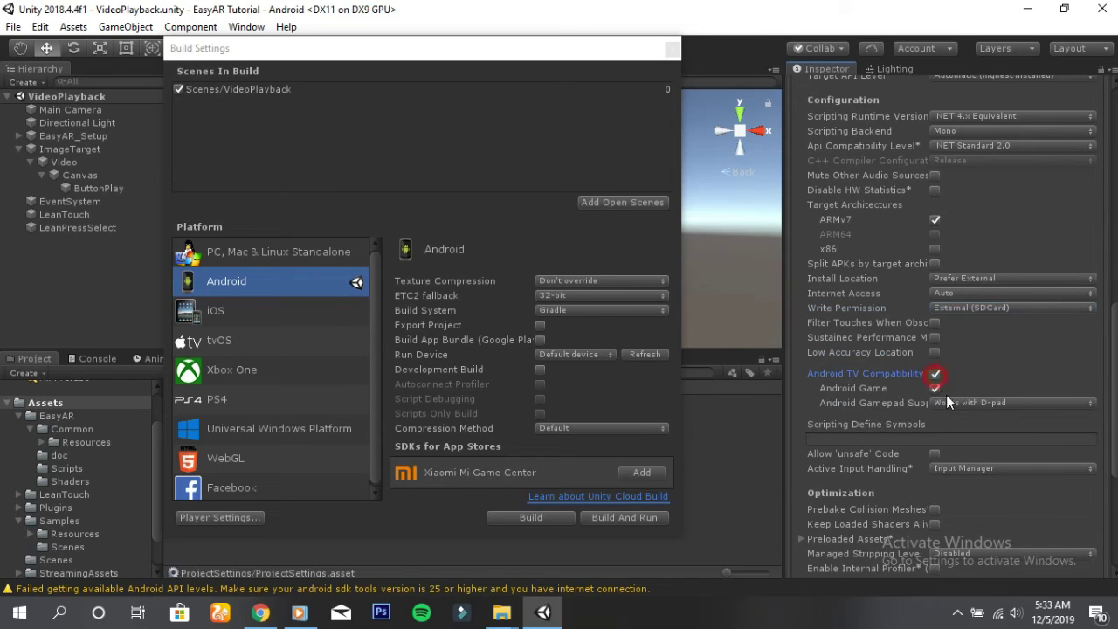
pyautogui.click(934, 373)
# Adjust the Vertex Compression option and set Managed Stripping Level to High.
pyautogui.scroll(-2, 982, 458)
pyautogui.click(981, 463)
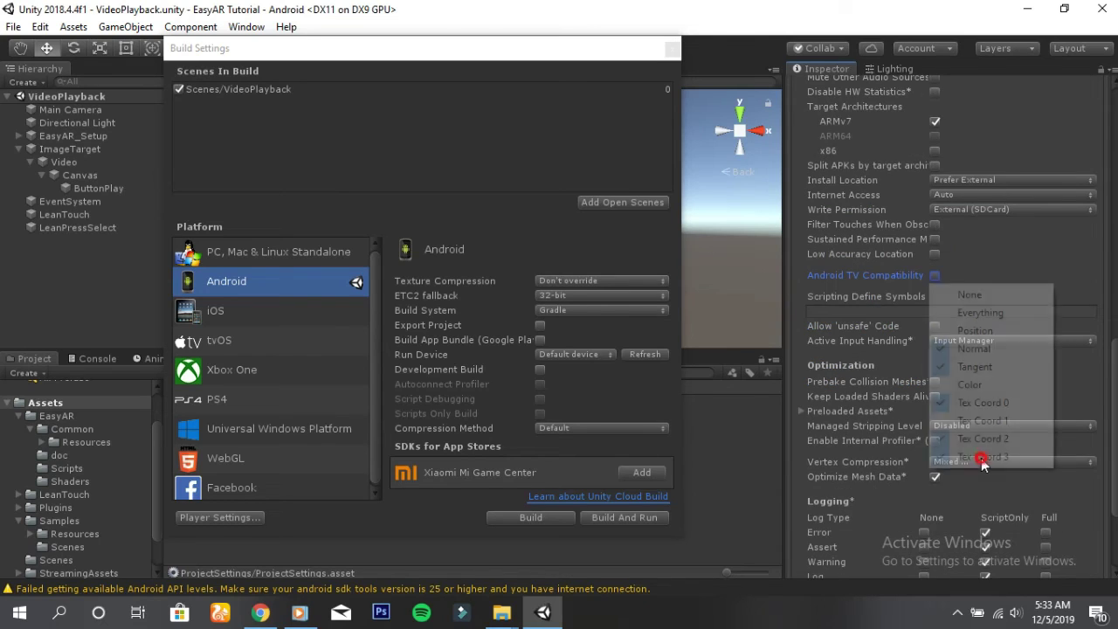
pyautogui.click(985, 480)
pyautogui.click(981, 428)
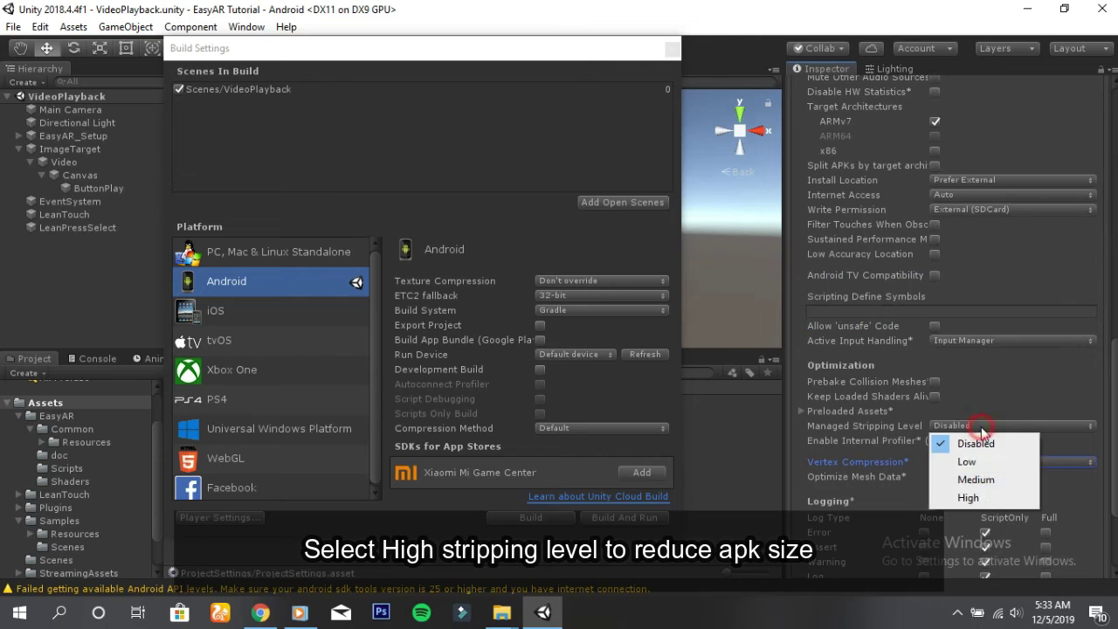
pyautogui.click(974, 498)
pyautogui.scroll(-3, 982, 479)
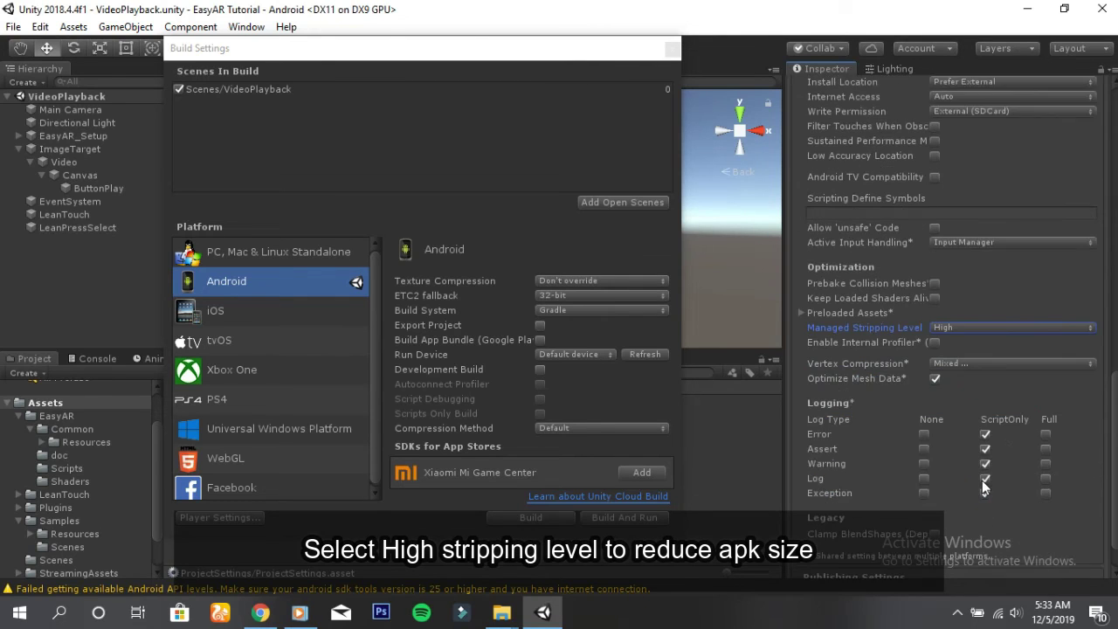
# Build the Android APK as 'AR' using the highest installed Android SDK.
pyautogui.click(533, 517)
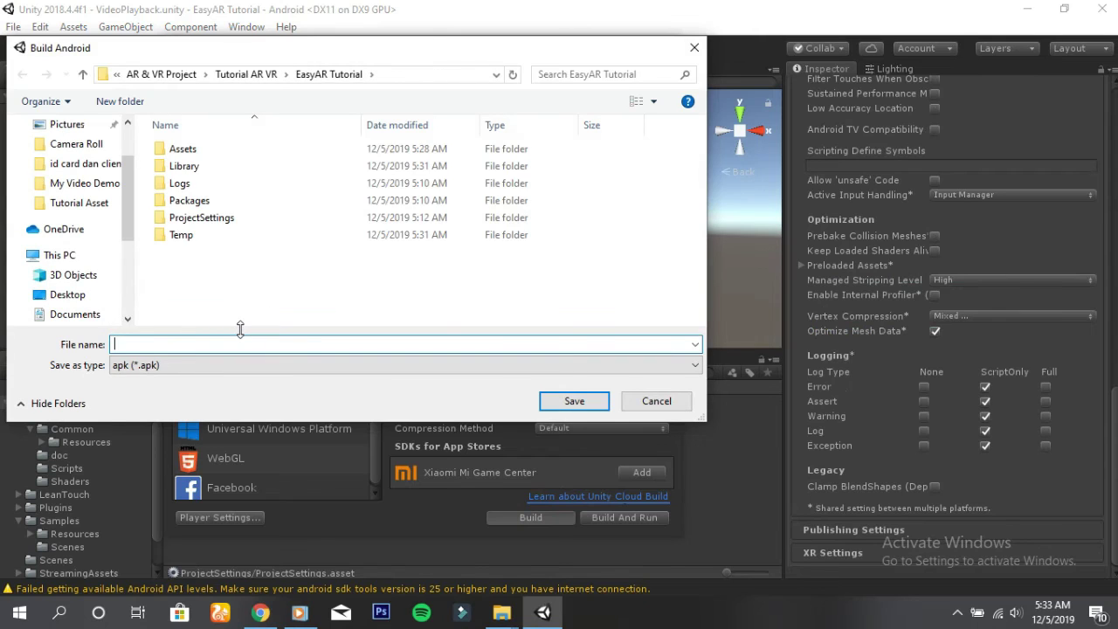
pyautogui.write('AR Video Playback')
pyautogui.click(581, 402)
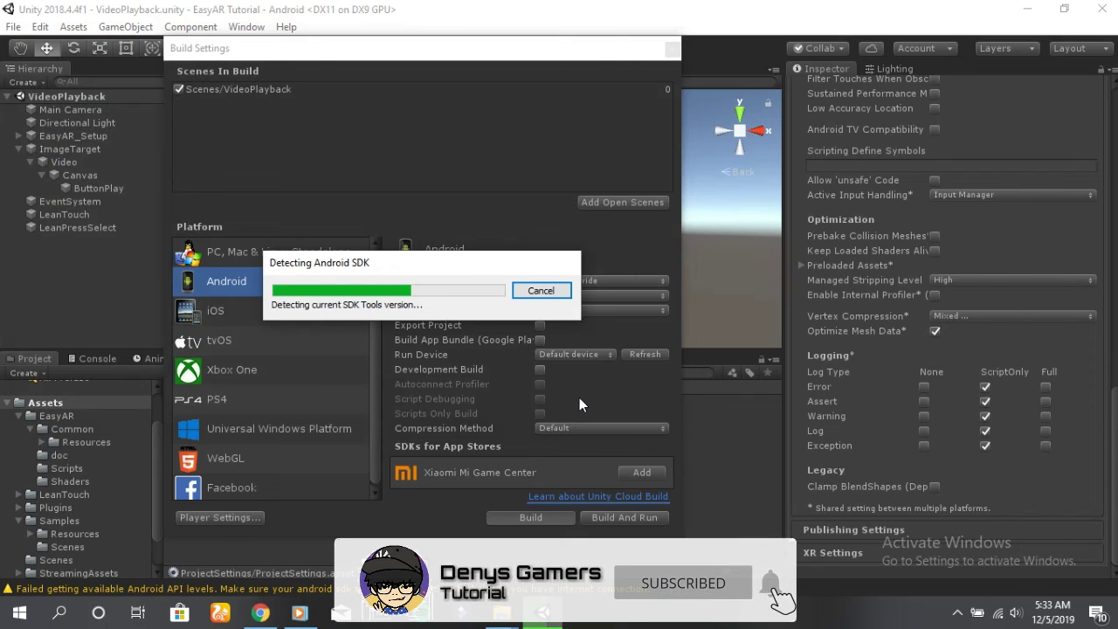
pyautogui.click(591, 340)
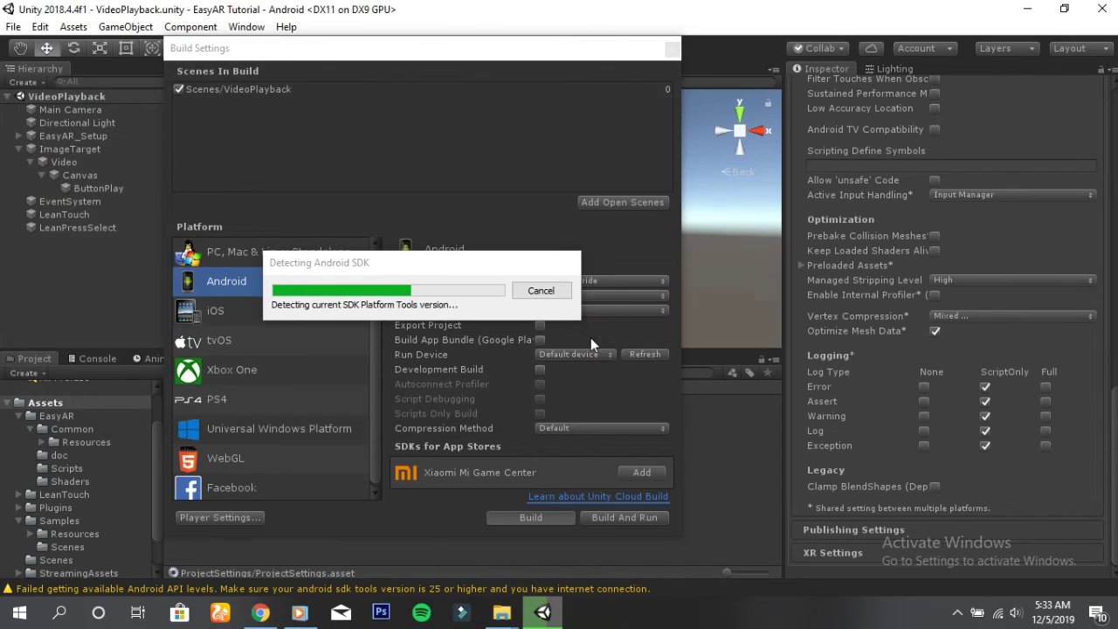